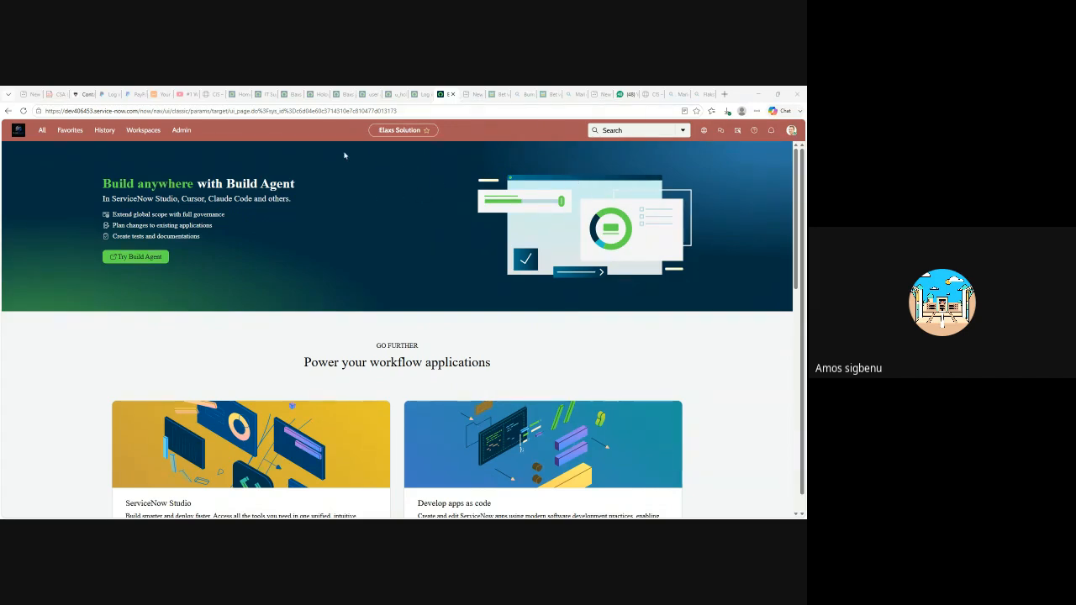
- Filter the navigator for 'holo' to see the Holographic Handheld HHD modules, then clear the filter
left_click(42, 131)
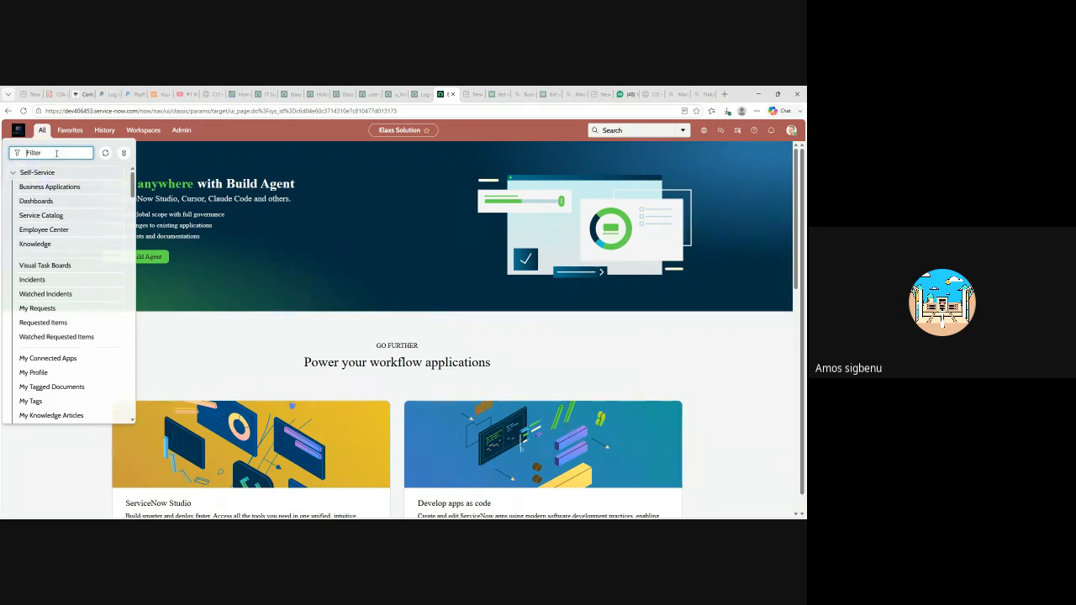
type("holo")
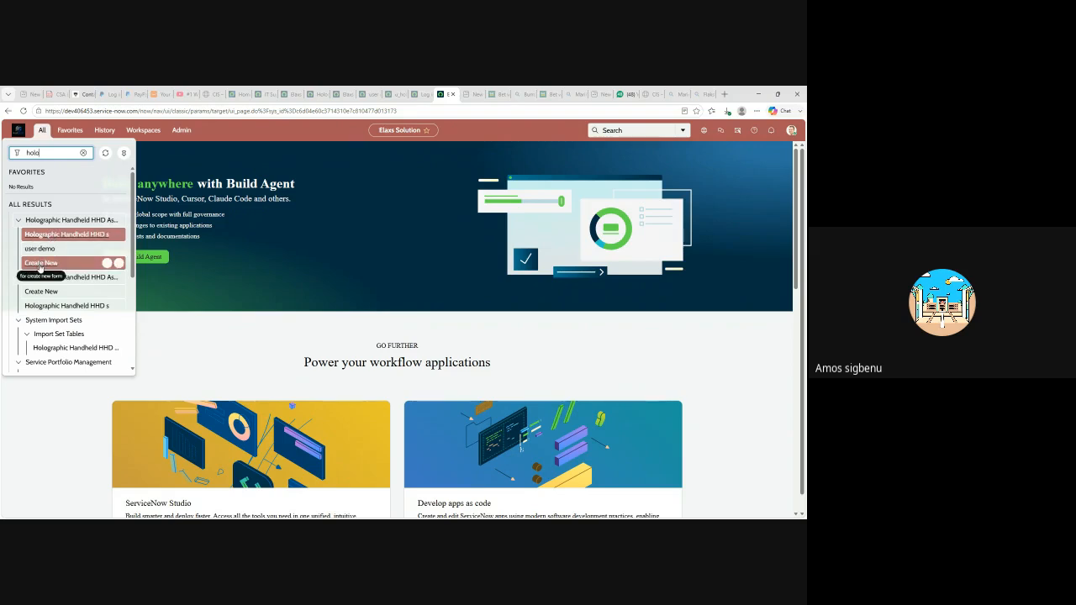
left_click(83, 154)
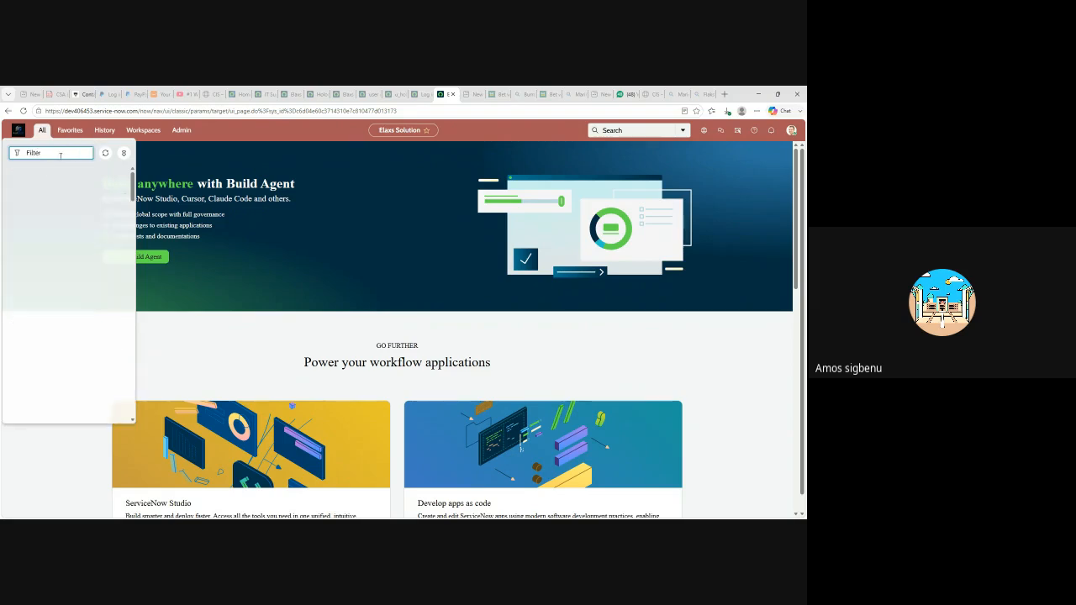
- Search the navigator for 'application menu' and open System Definition > Application Menus
type("ap")
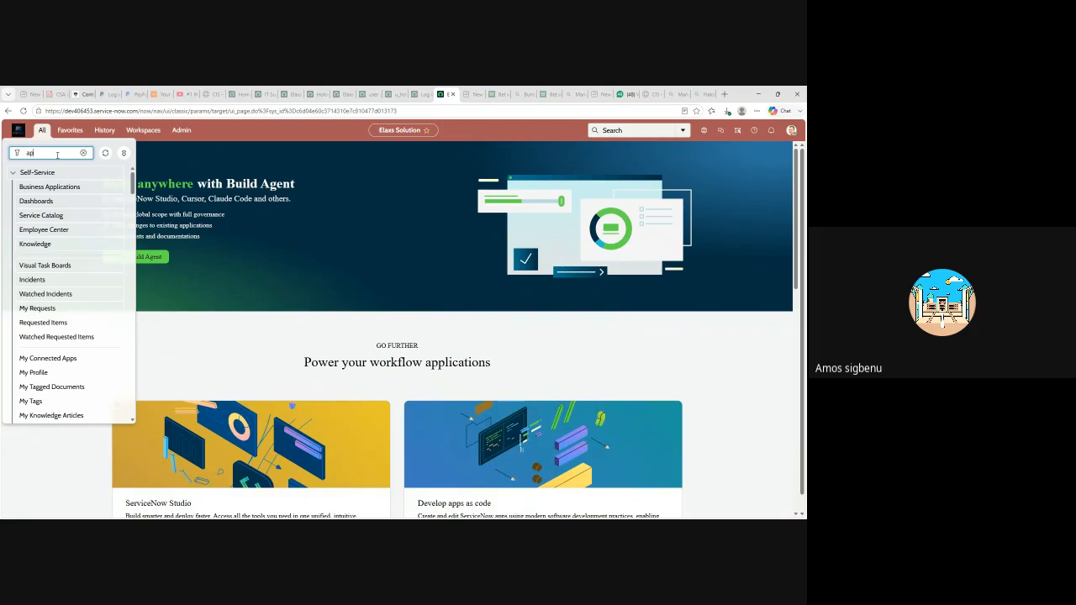
type("plication")
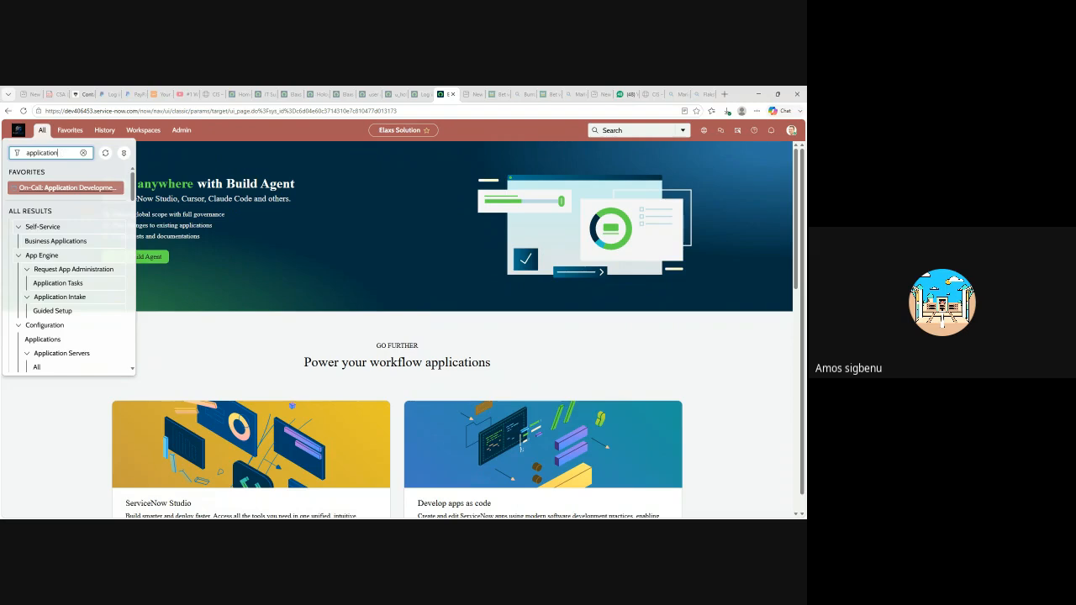
type("menu")
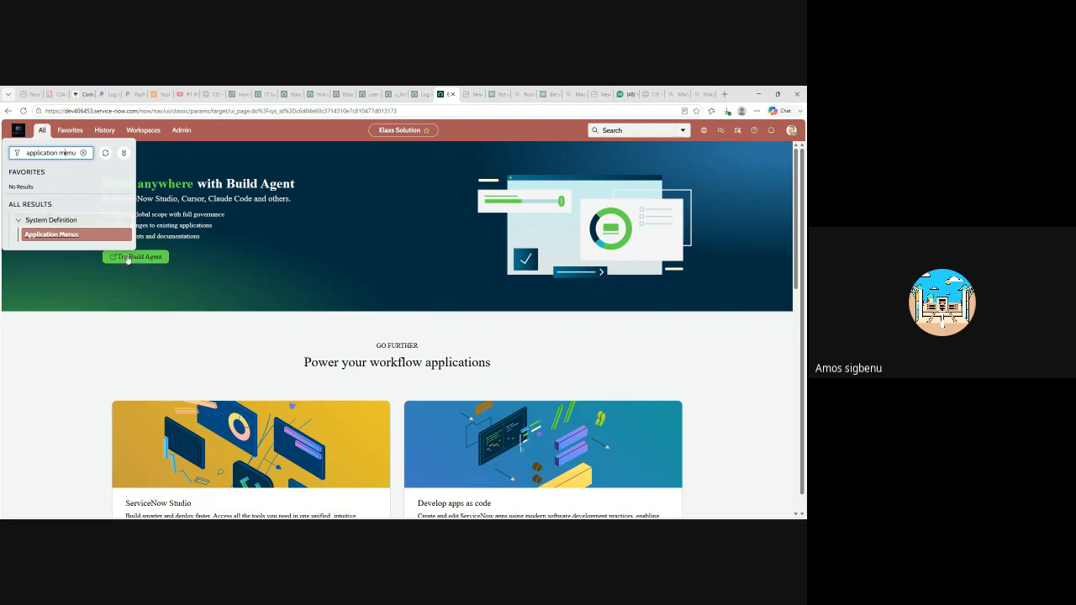
left_click(51, 236)
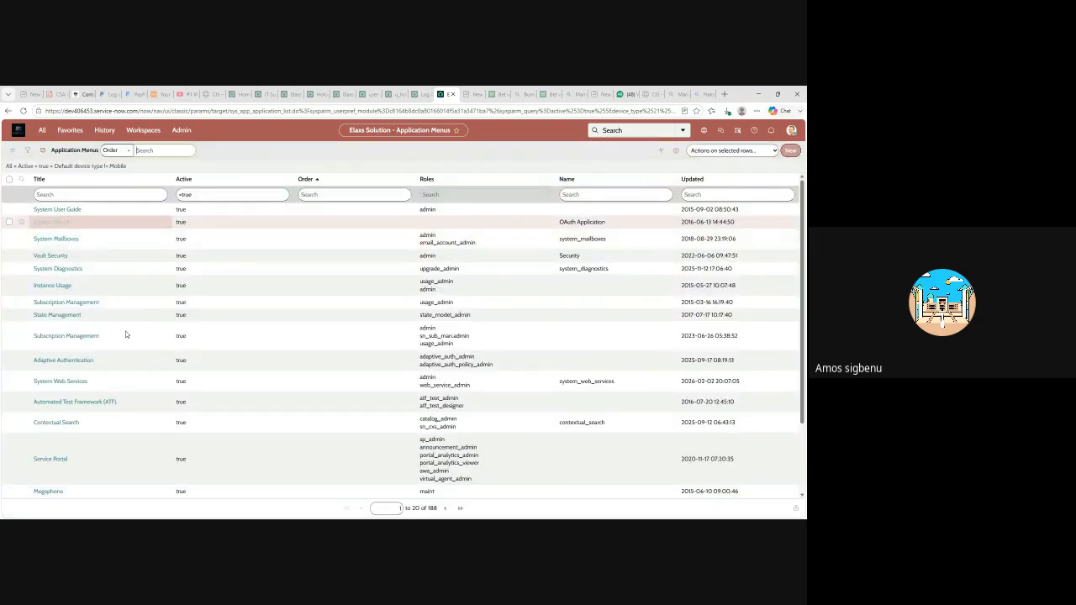
- Sort Application Menus by Updated, oldest then newest first, and start a new menu record
left_click(790, 183)
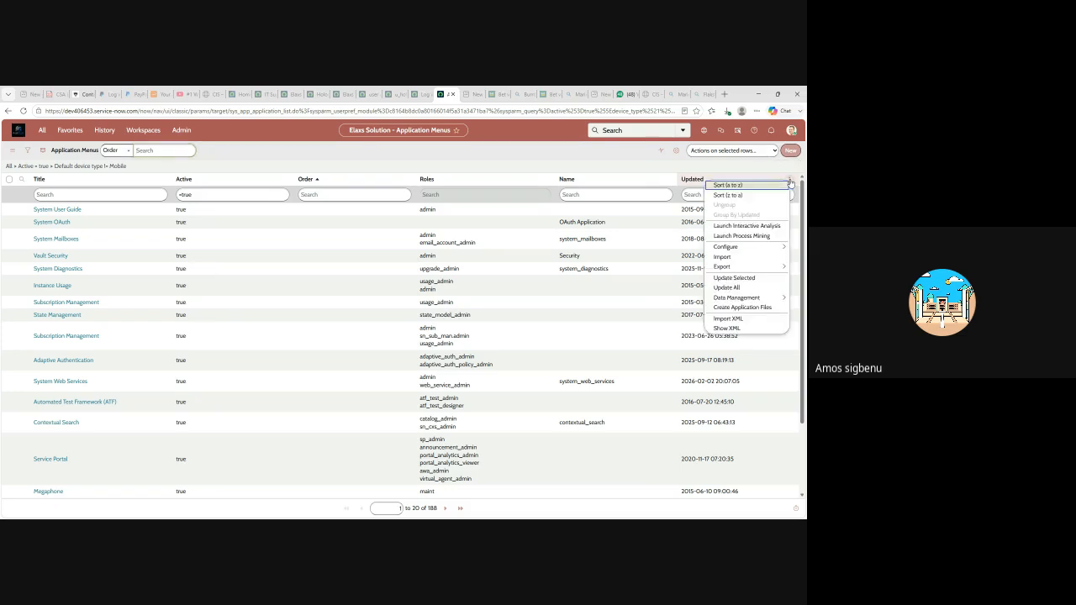
left_click(733, 185)
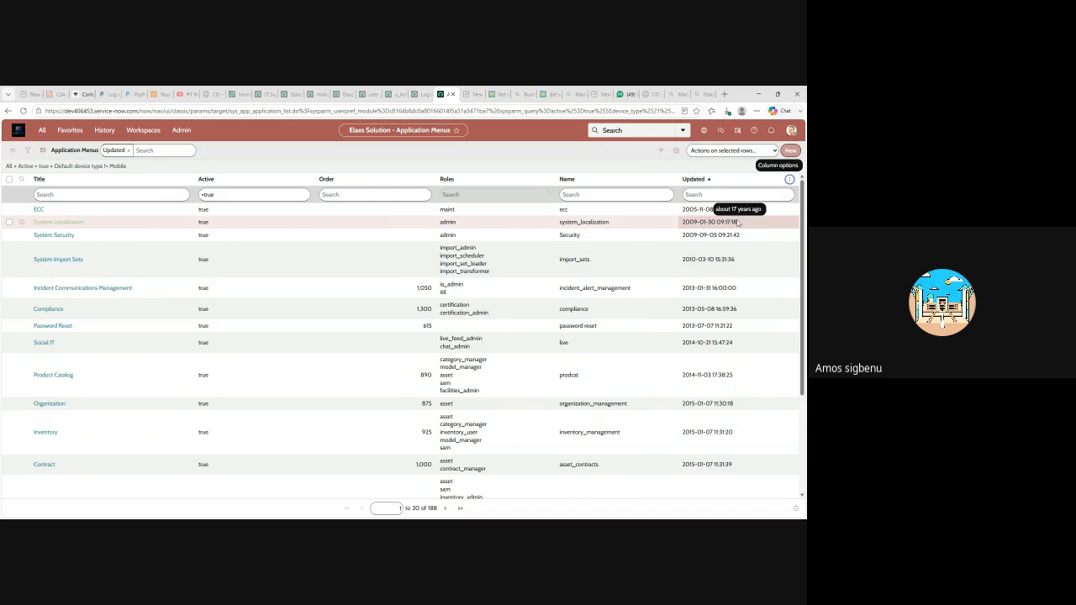
left_click(789, 179)
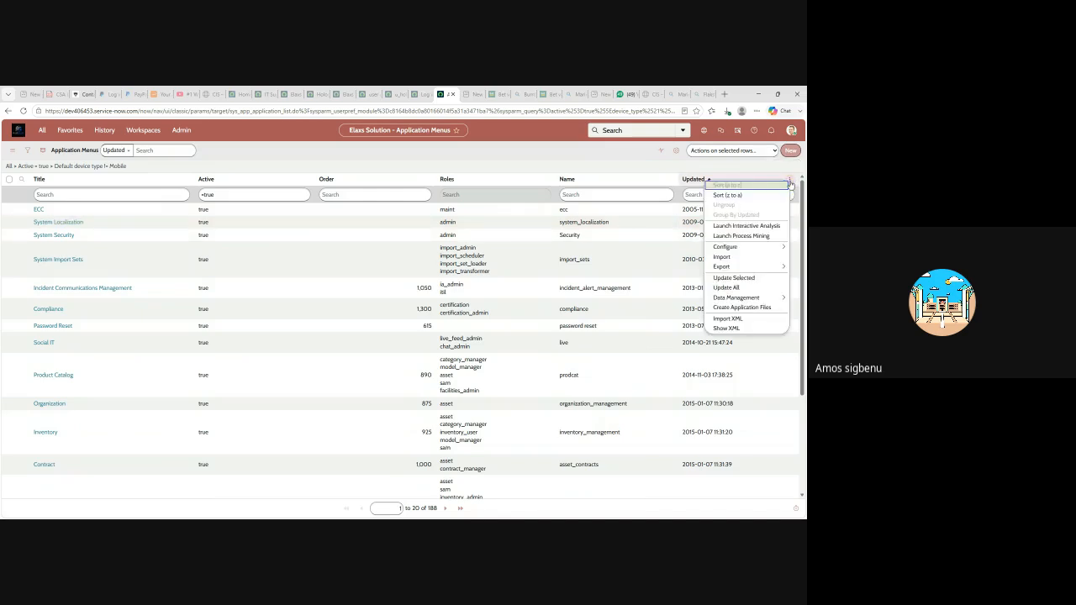
left_click(736, 196)
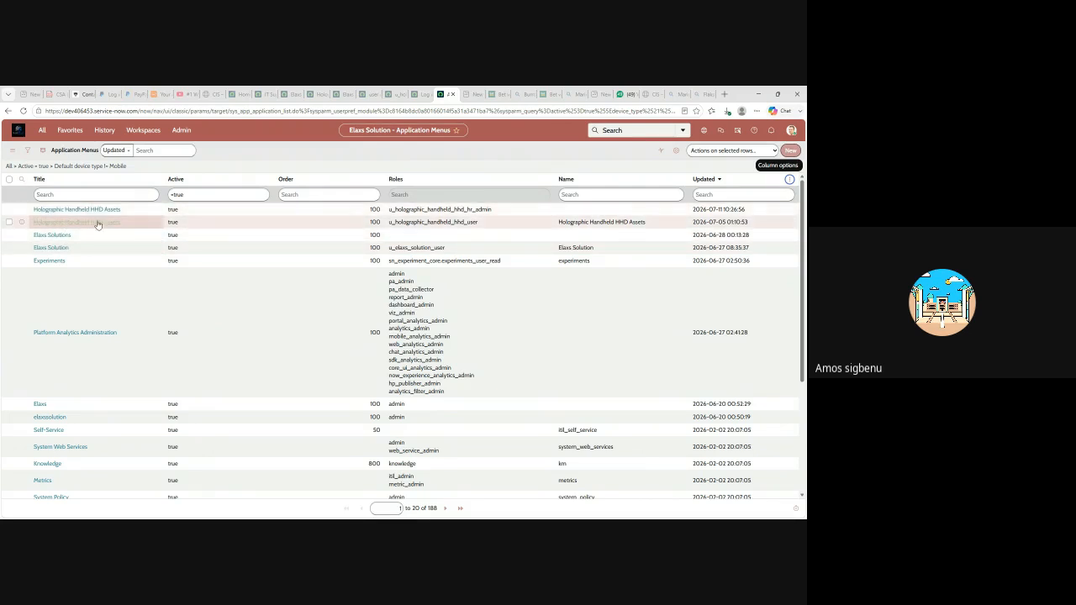
left_click(790, 151)
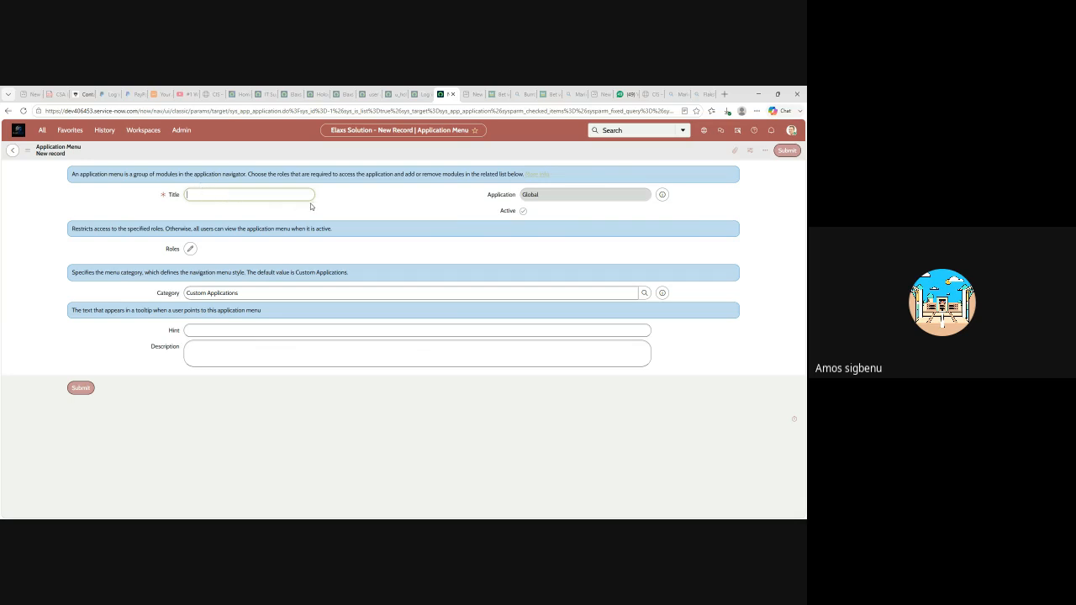
- Open the Roles picker on the new Application Menu form
left_click(189, 248)
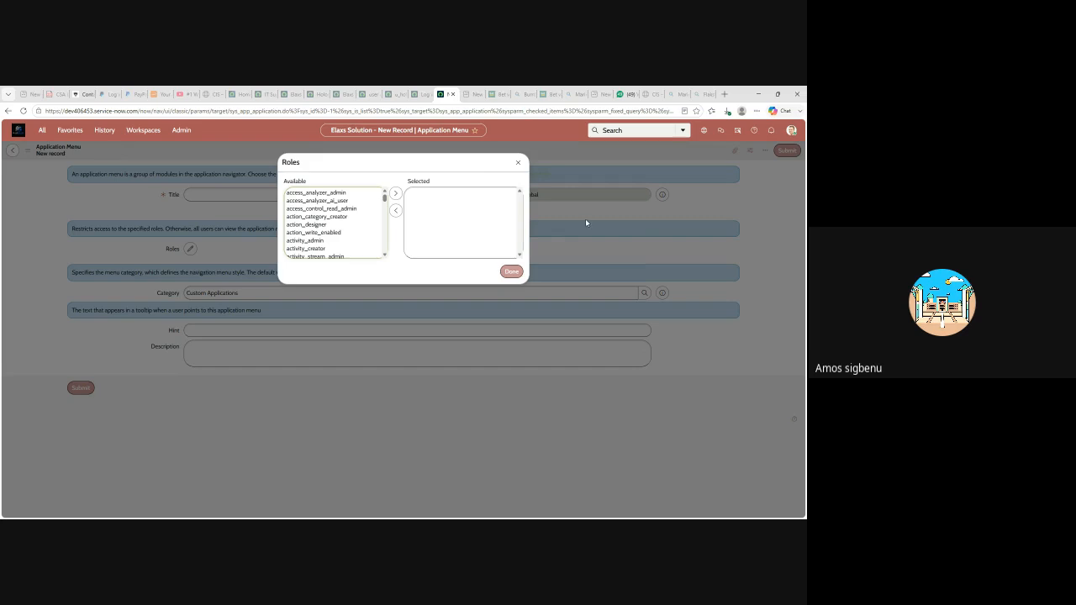
- Title the menu 'loans app' and assign it the itil and itil_admin roles
left_click(518, 163)
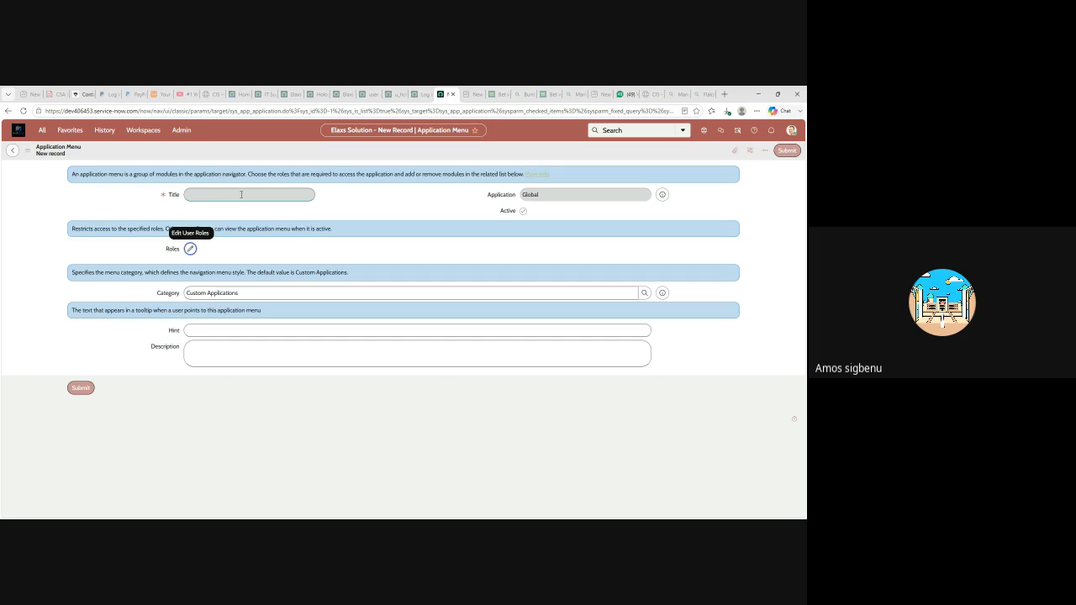
left_click(220, 194)
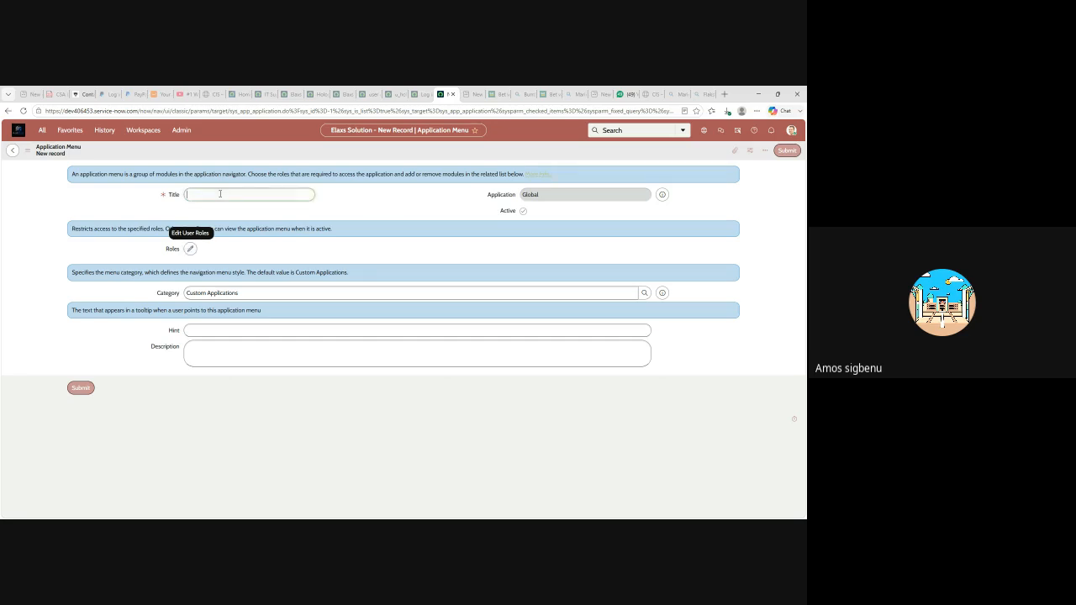
left_click(190, 248)
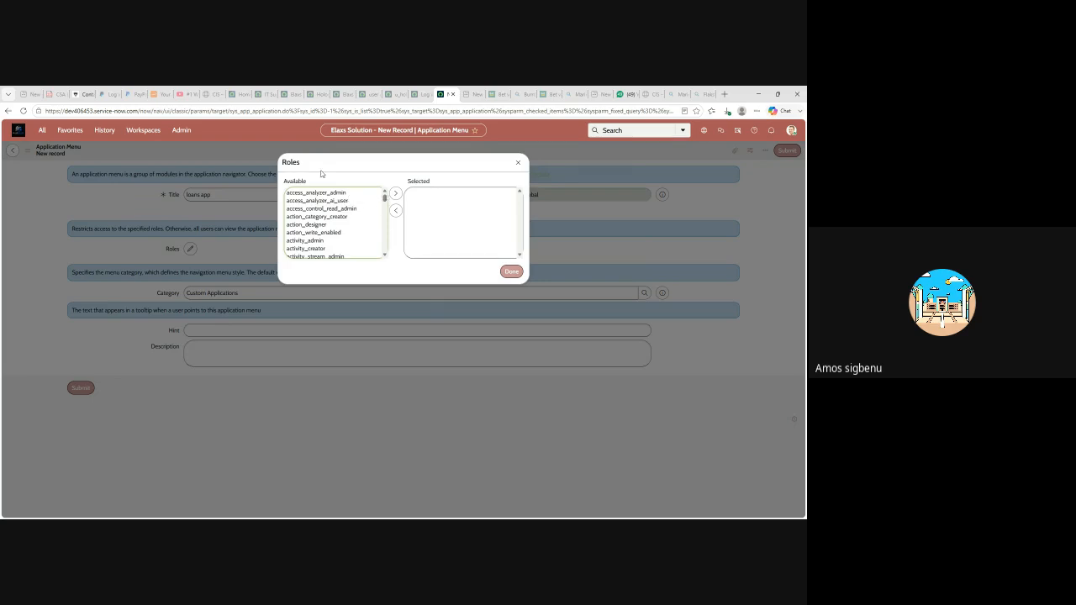
type("itil")
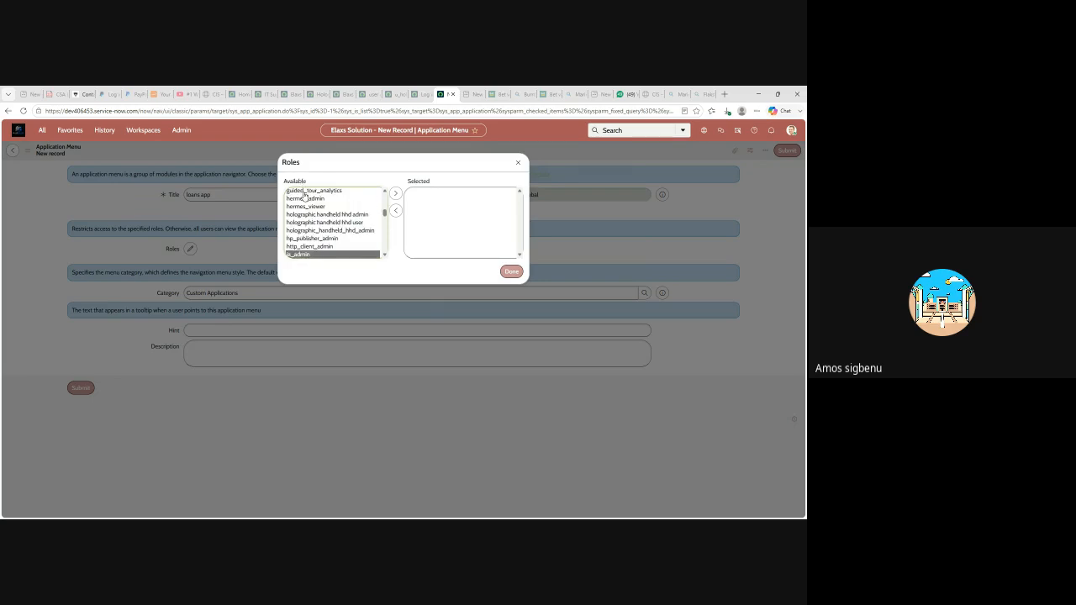
scroll(321, 232, "down", 2)
scroll(323, 233, "up", 1)
left_click(301, 215, "ctrl")
left_click(301, 215, "ctrl")
left_click(301, 220, "ctrl")
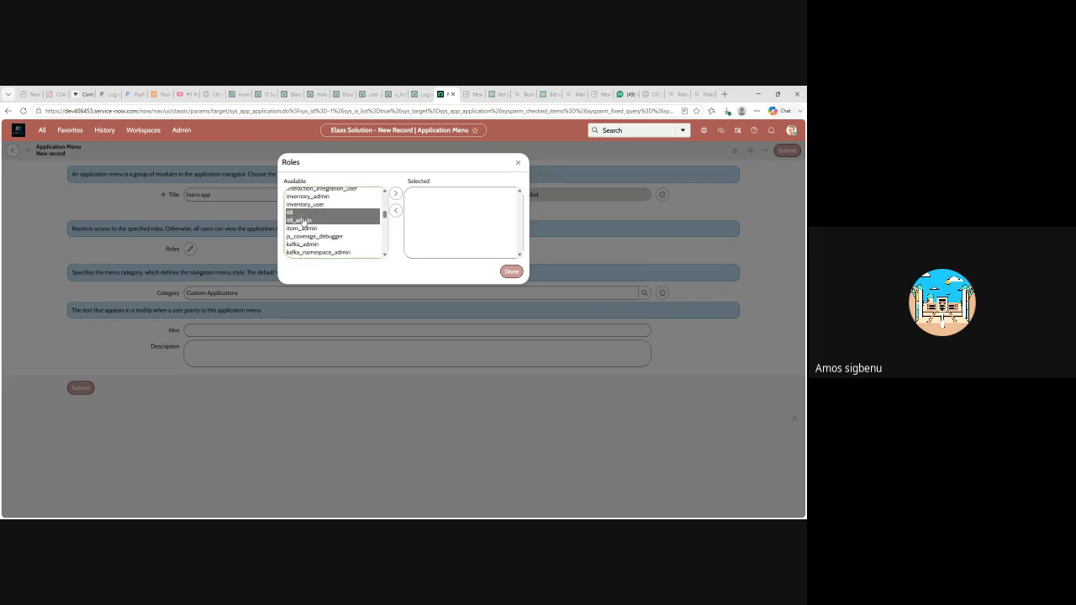
left_click(395, 194)
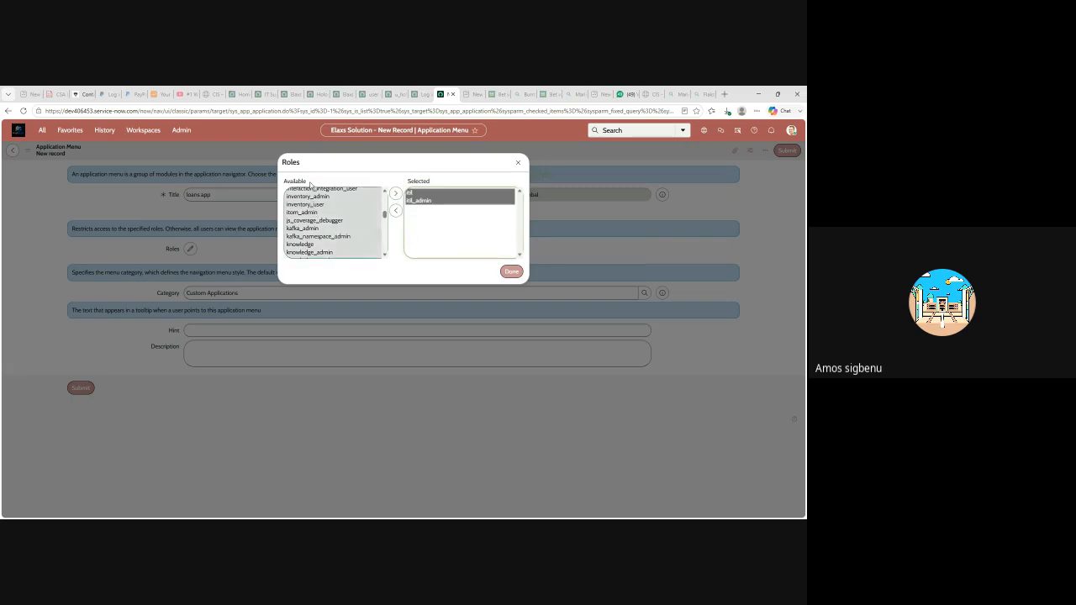
left_click(511, 272)
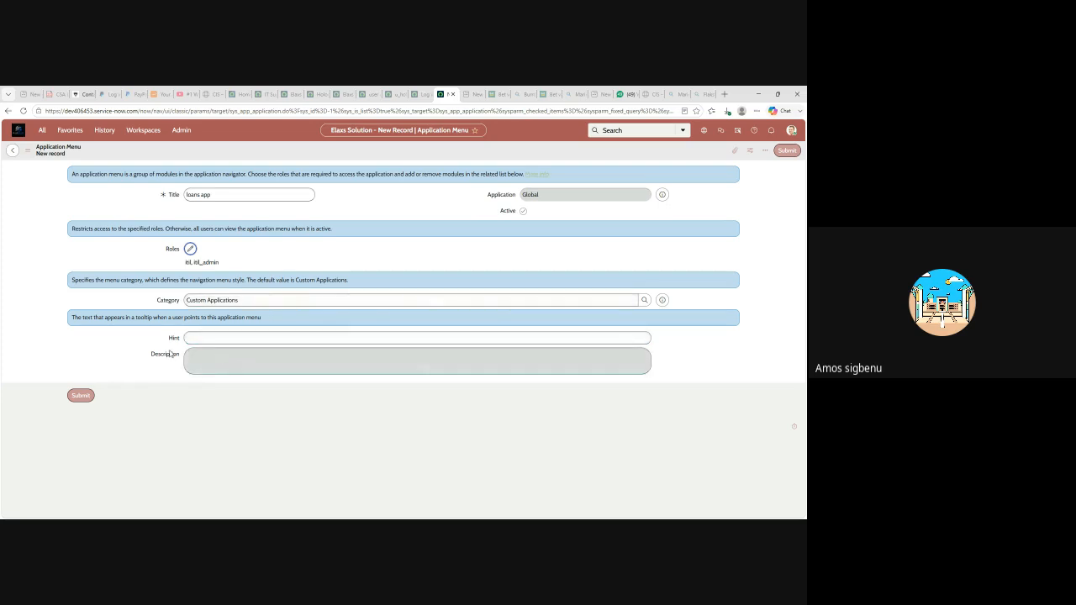
- Switch to the browser tab showing the ServiceNow login page
mouse_move(169, 354)
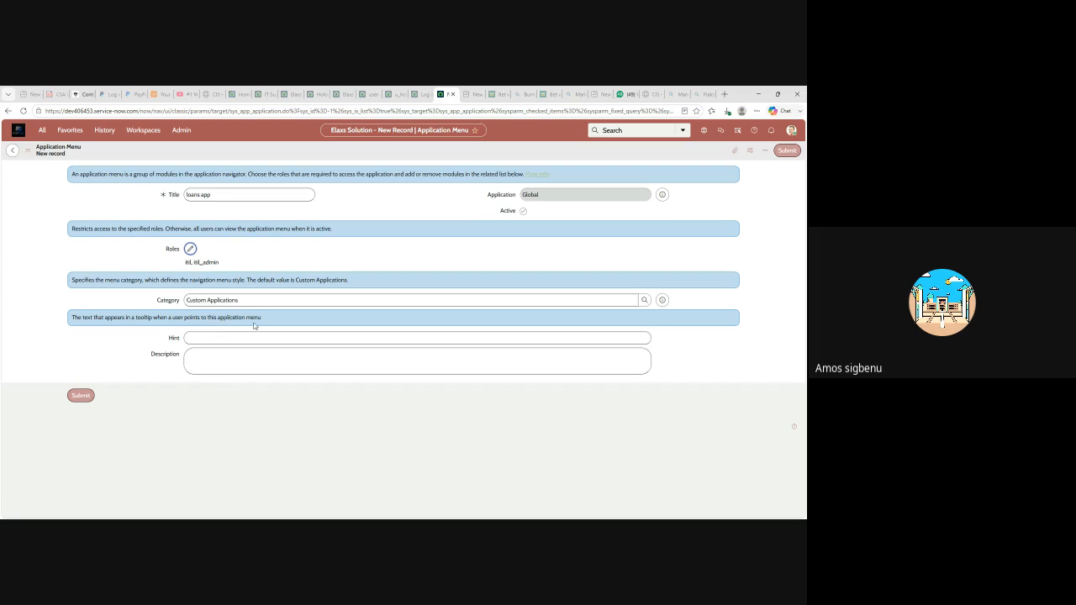
left_click(421, 96)
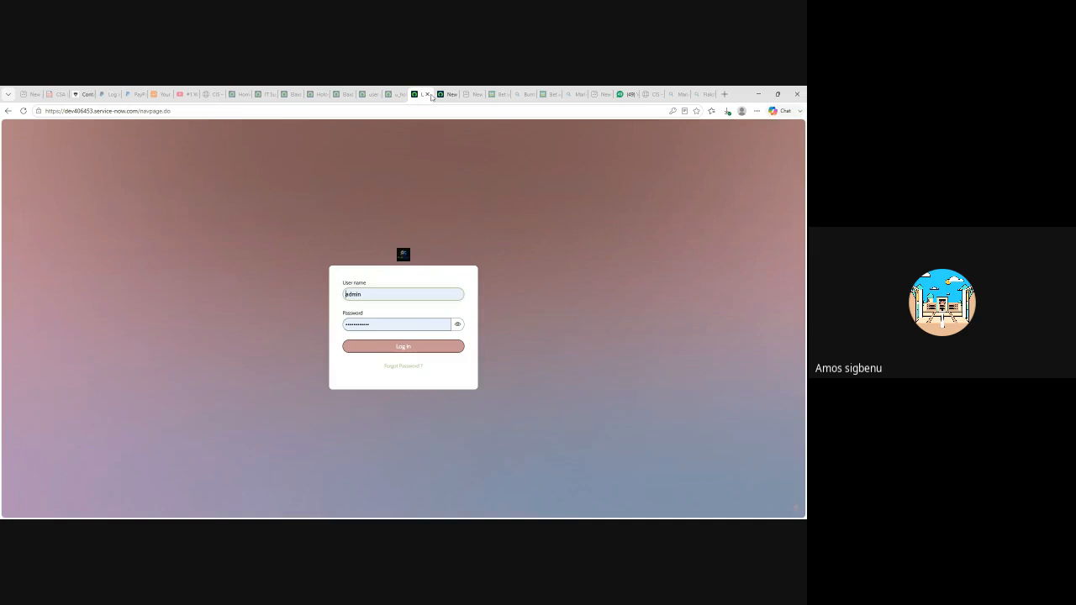
- Switch back to the tab with the blank new Application Menu form
left_click(442, 96)
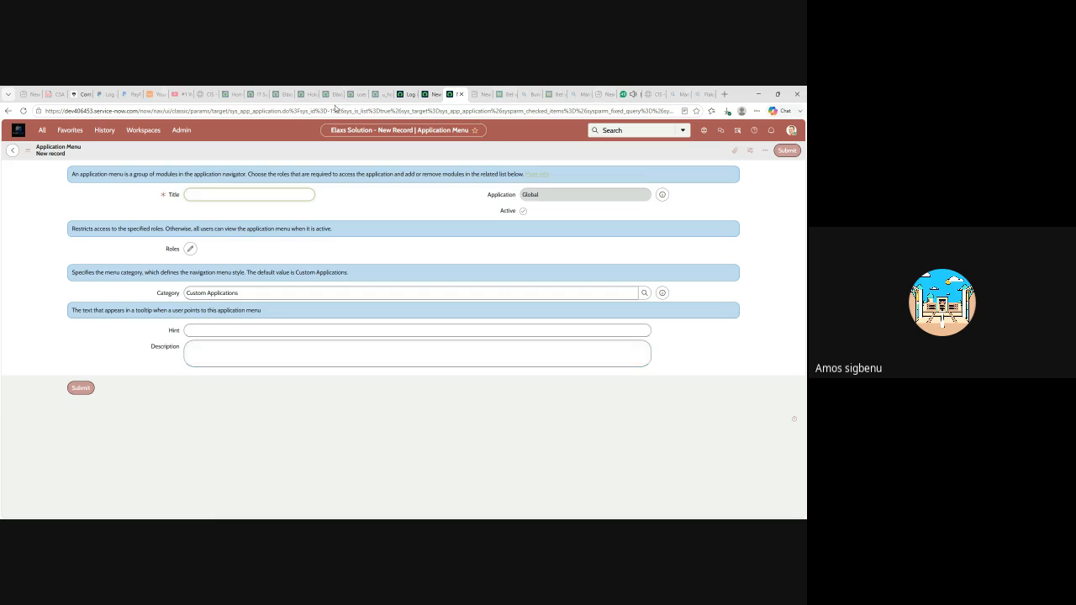
- Switch to the WhatsApp Web browser tab
left_click(633, 95)
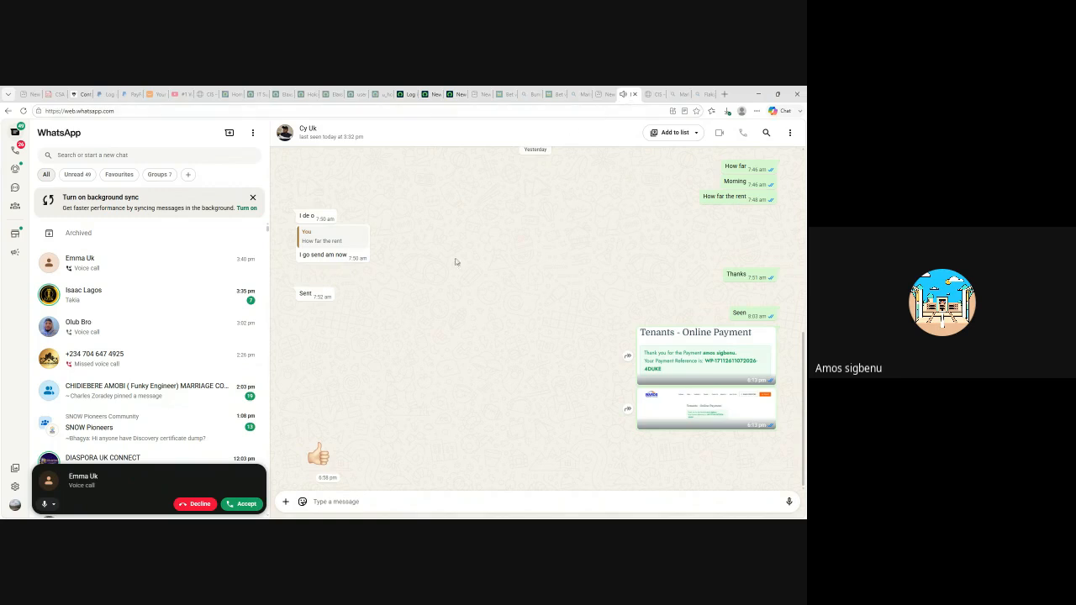
- Close the WhatsApp Web tab, confirming Leave, and return to the login page tab
left_click(636, 95)
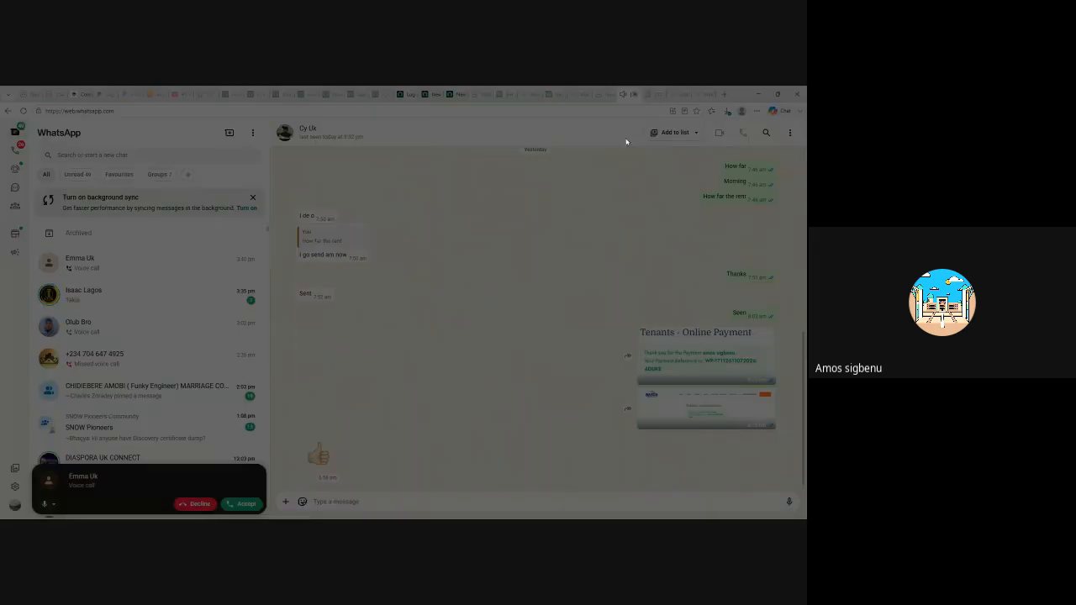
left_click(453, 172)
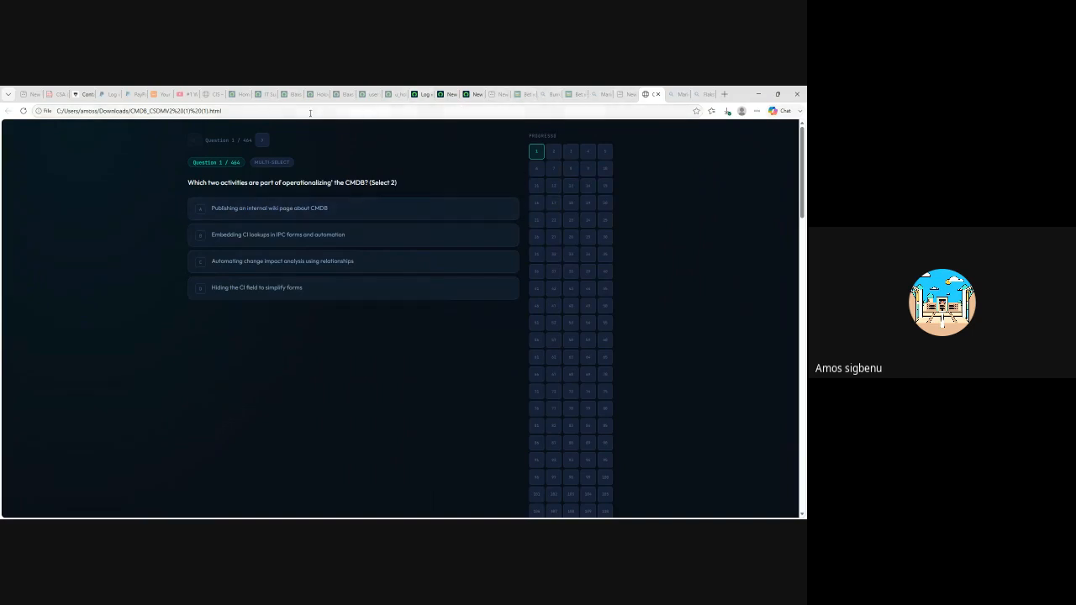
left_click(420, 95)
- Give the loans app menu hint and description 'for loan app demo' and submit it
left_click(446, 95)
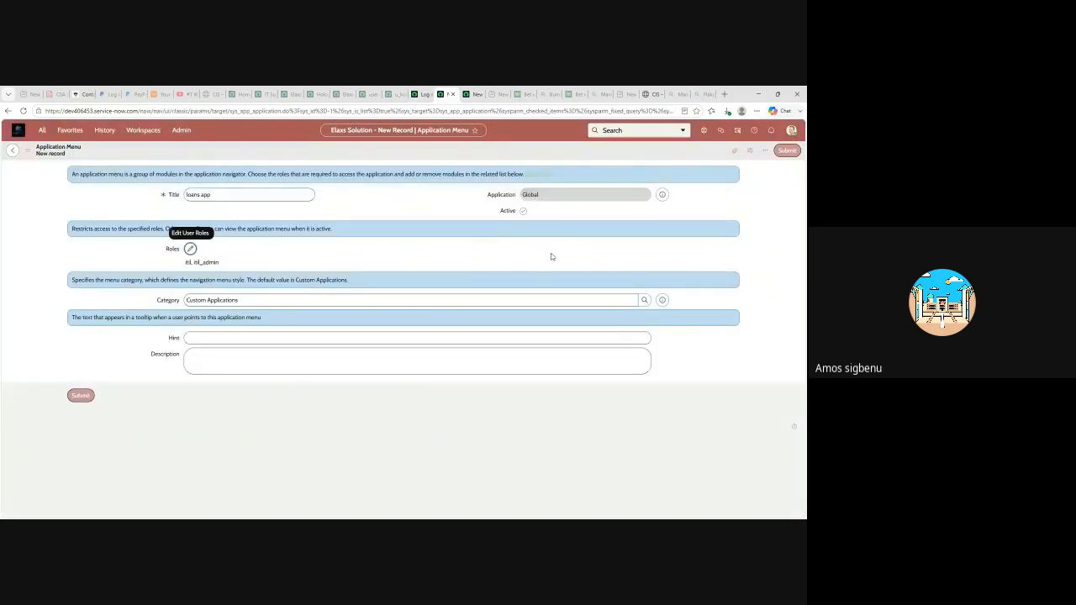
left_click(245, 336)
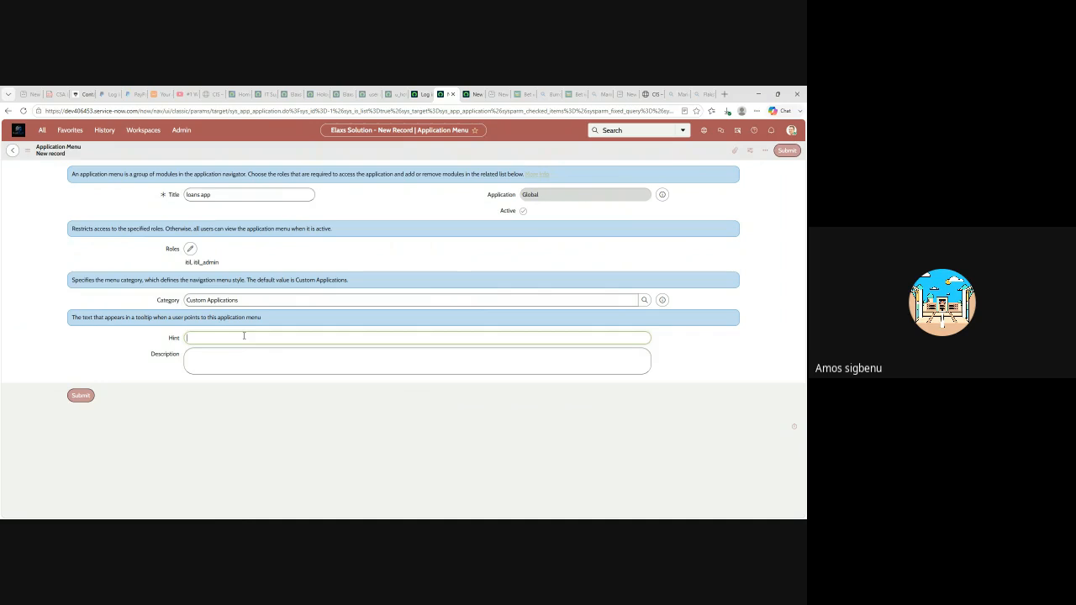
type("for loan app demo")
triple_click(244, 337)
key("ctrl+c")
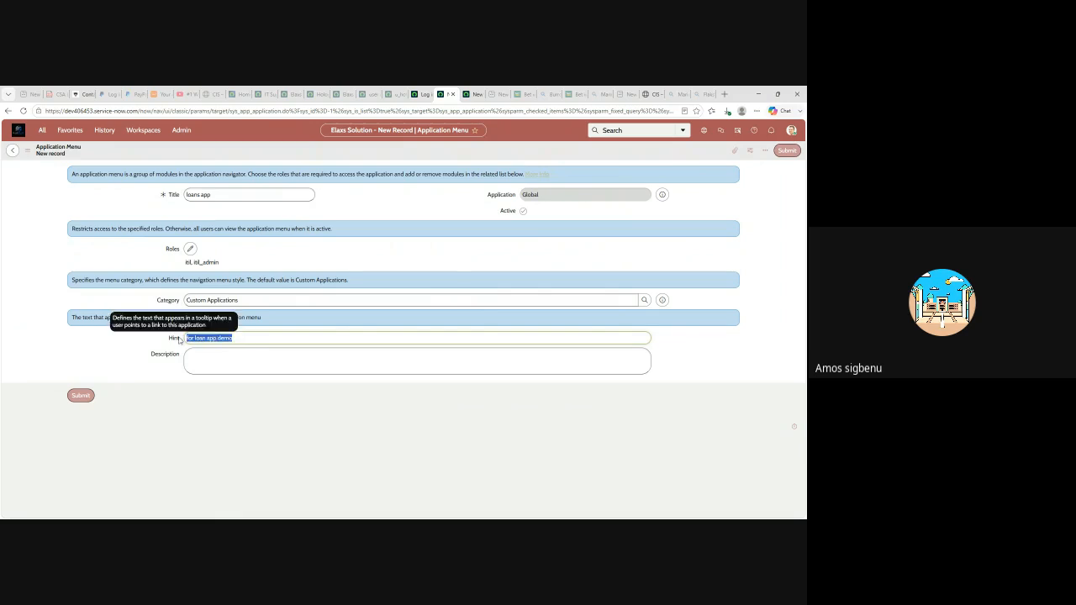
left_click(215, 360)
key("ctrl+v")
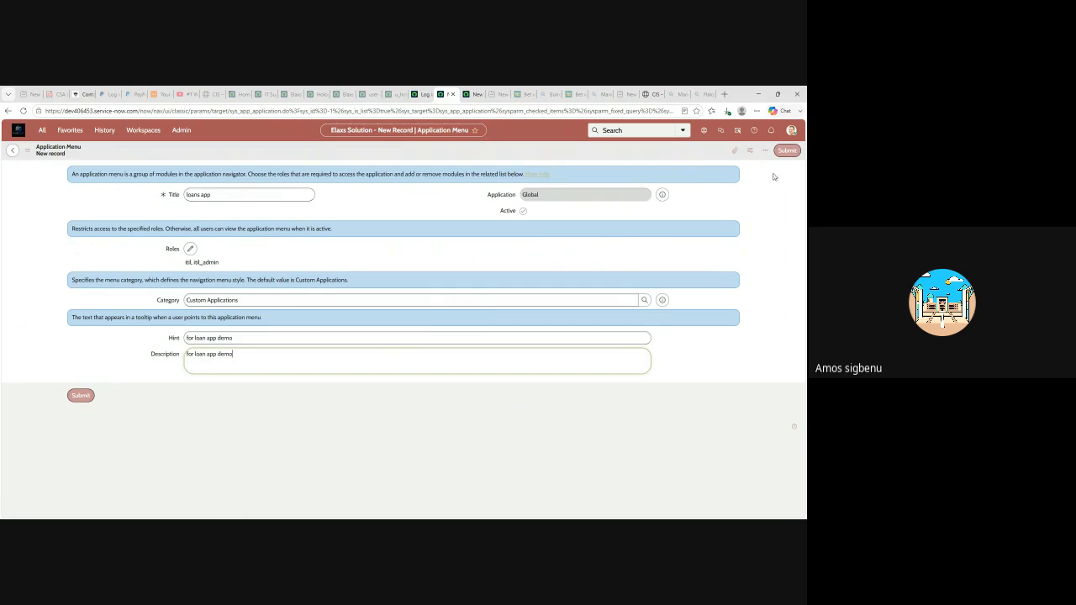
left_click(788, 152)
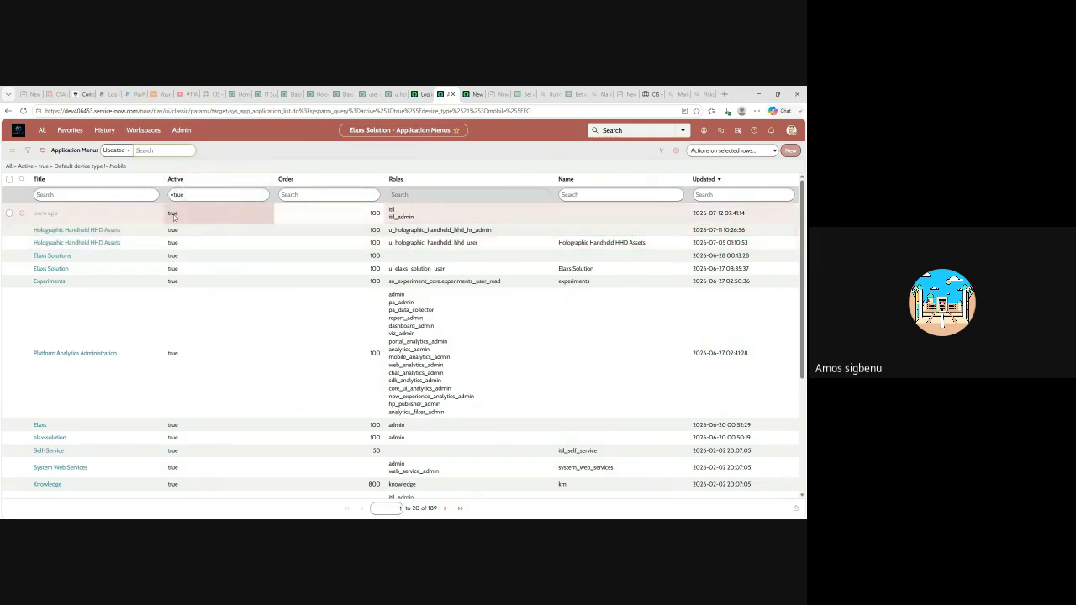
- Open the loans app record from the Application Menus list
left_click(48, 215)
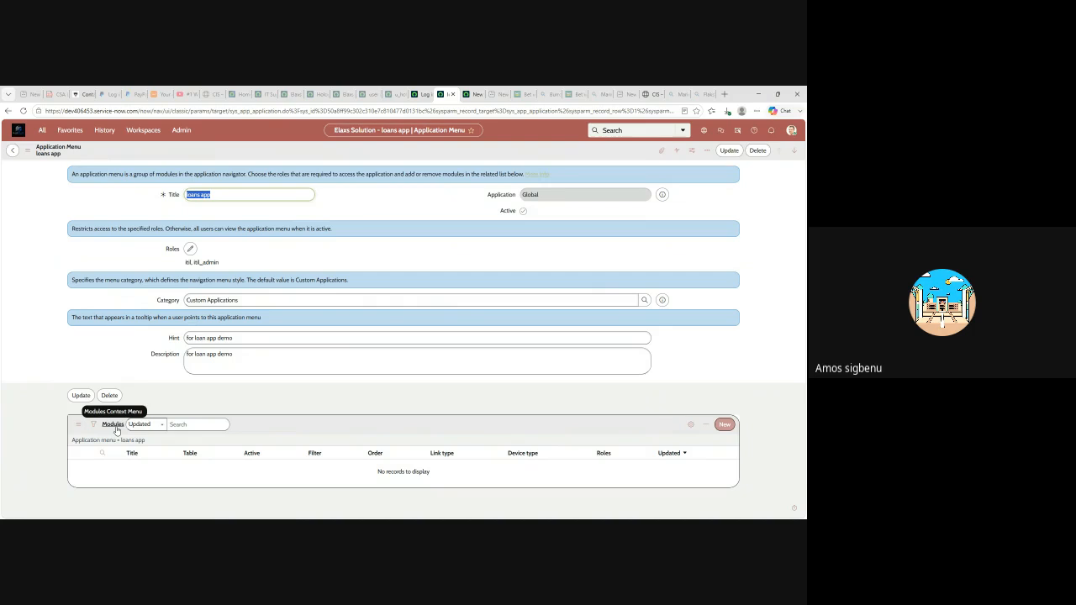
left_click(43, 135)
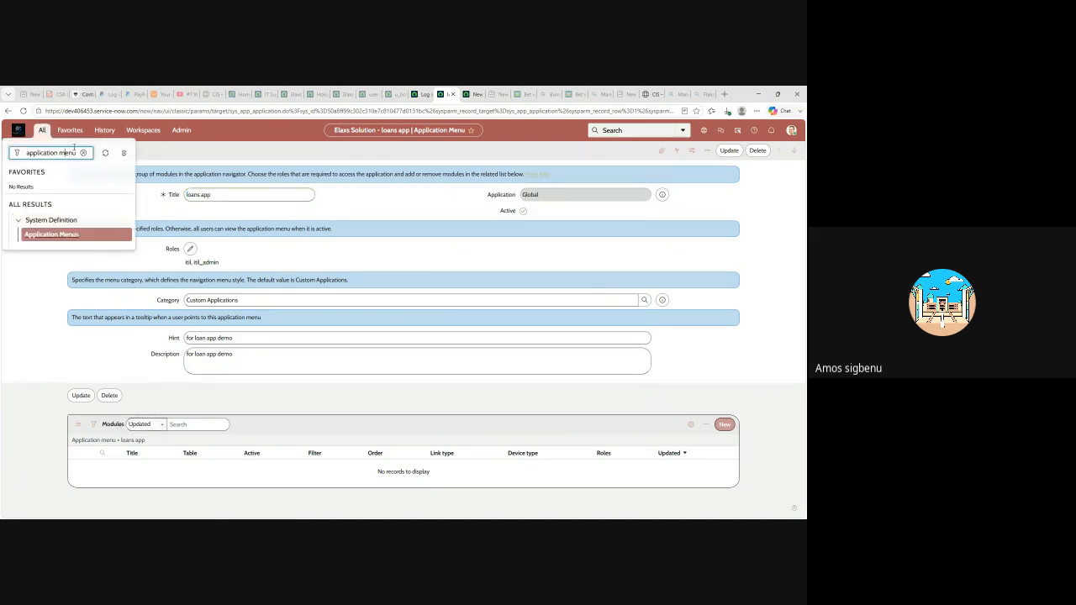
left_click(83, 152)
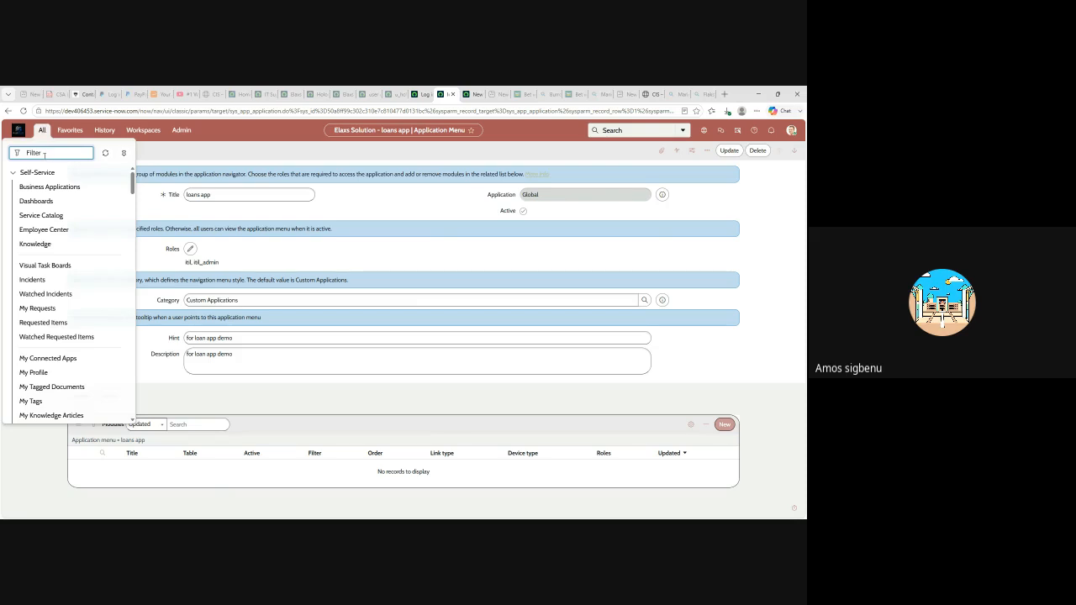
type("holo")
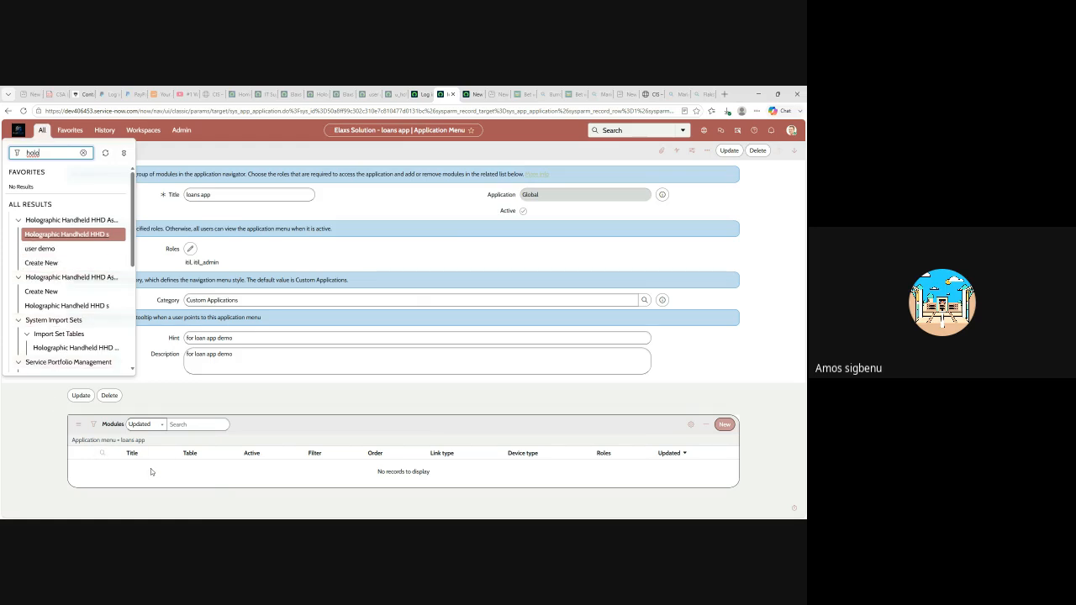
left_click(725, 425)
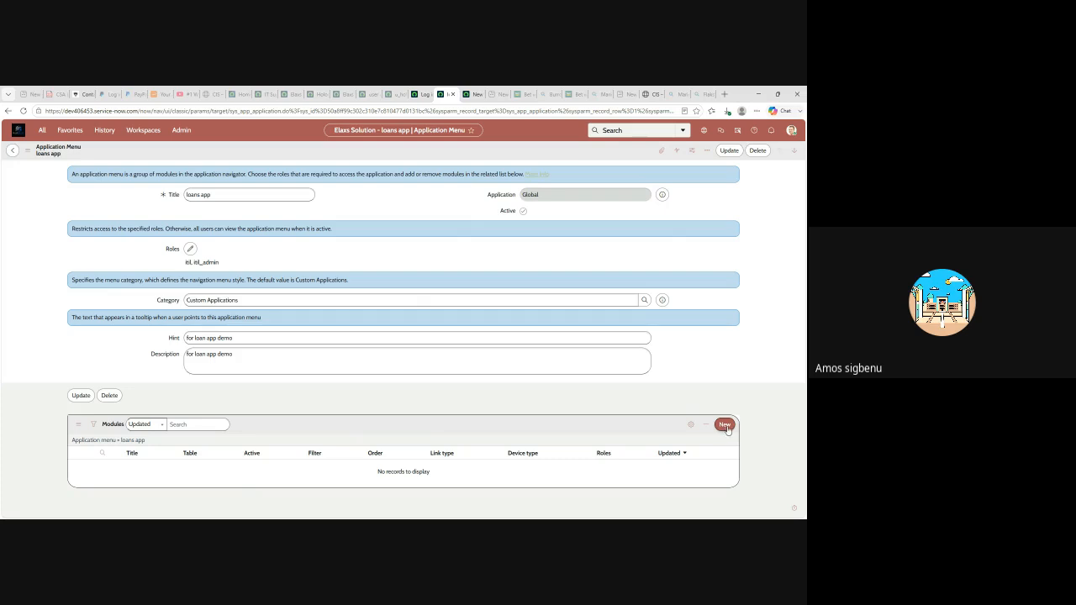
- Create a new module on the loans app Modules list, titled 'New list'
left_click(726, 428)
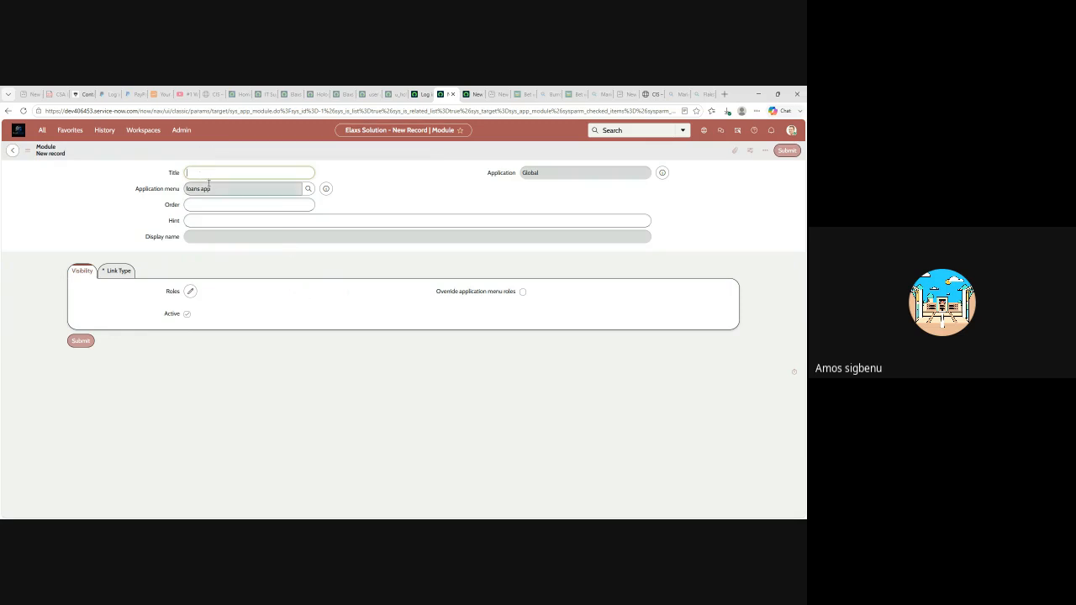
type("ew")
type("Ne")
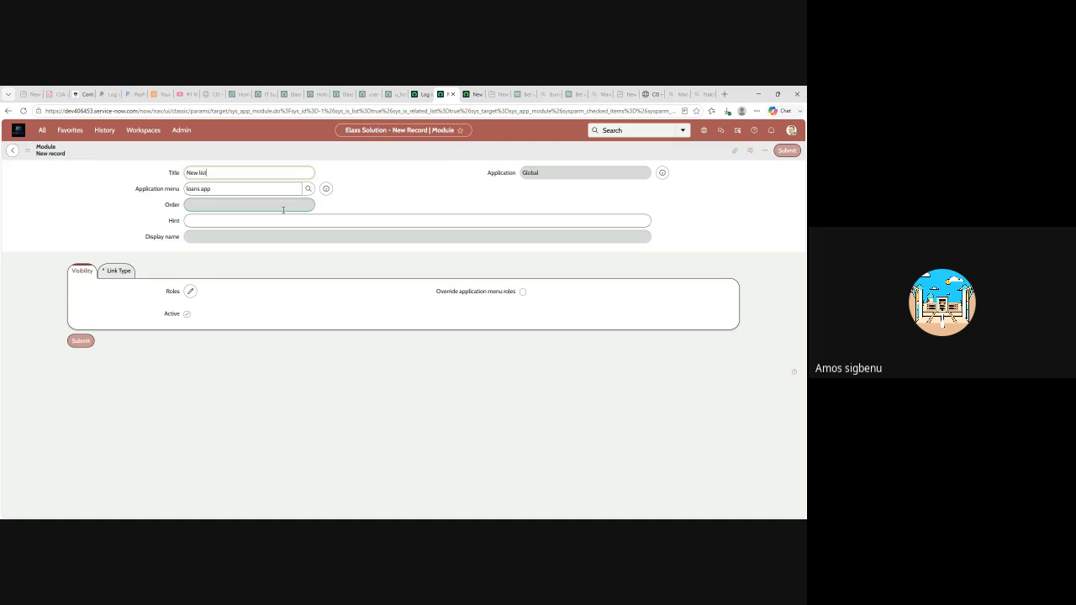
left_click(246, 202)
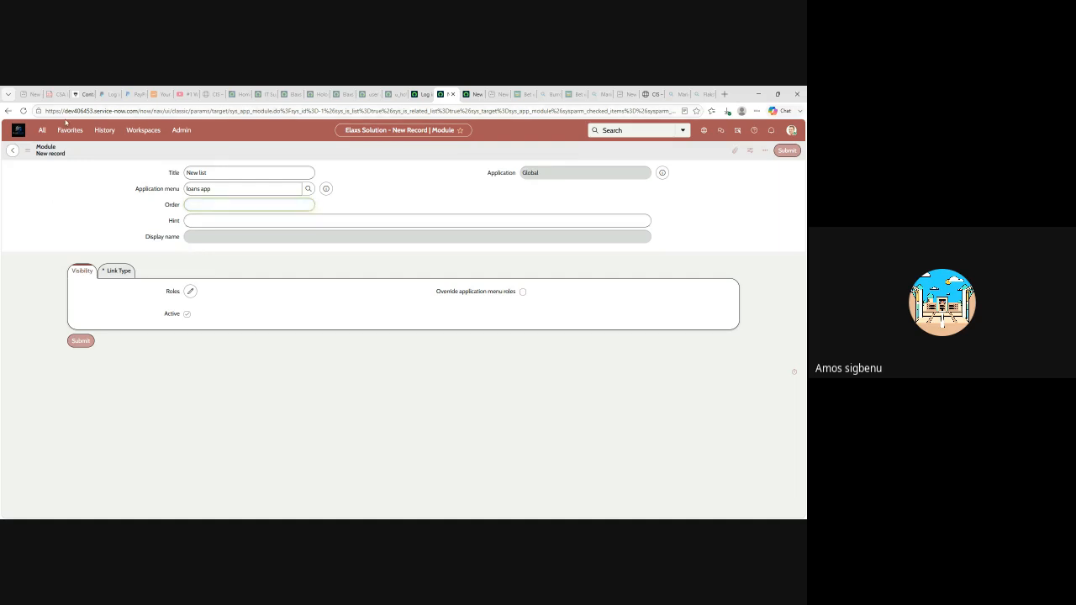
left_click(472, 94)
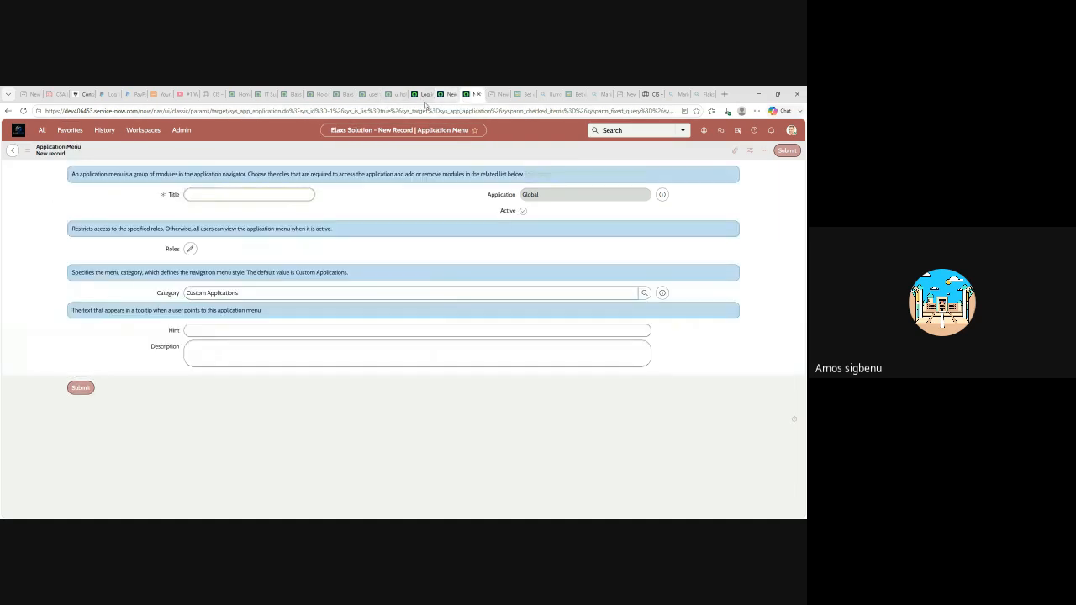
left_click(42, 130)
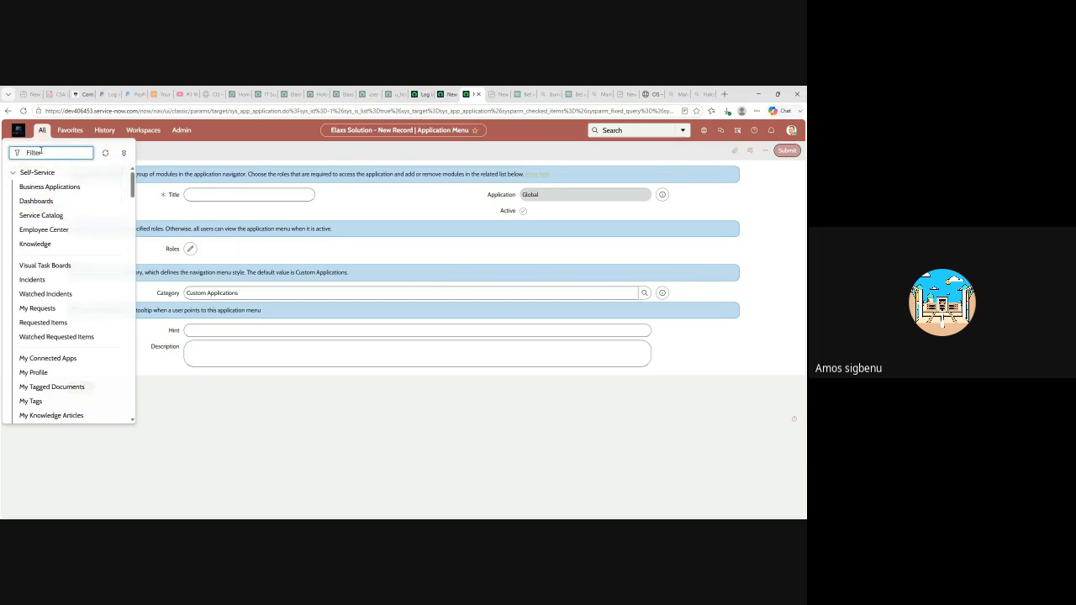
type("holog")
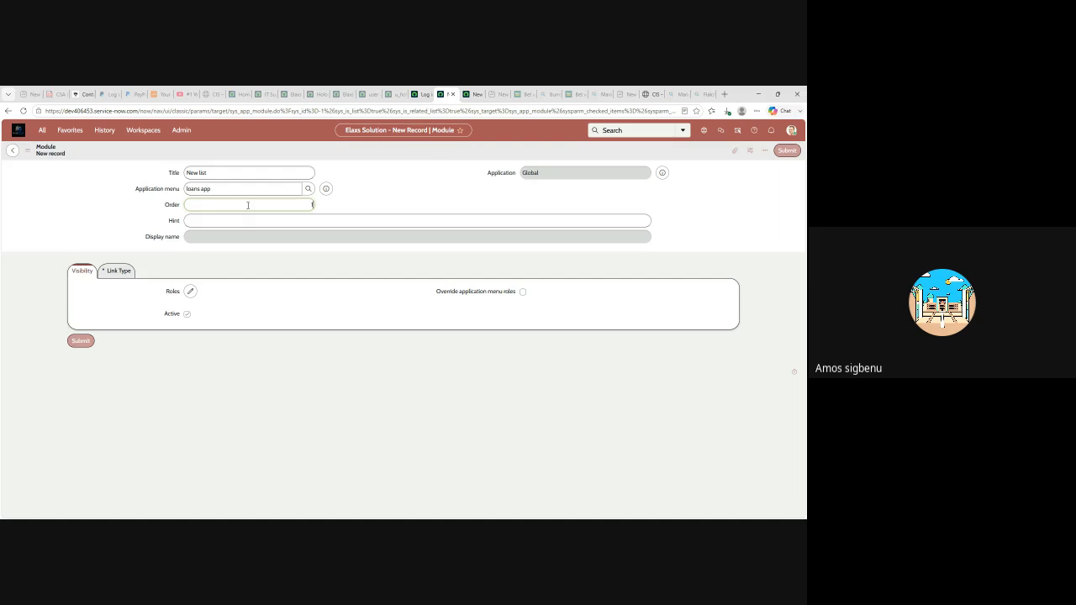
- Set the New list module's Order to 10 and show its link type settings
left_click(378, 210)
left_click(118, 271)
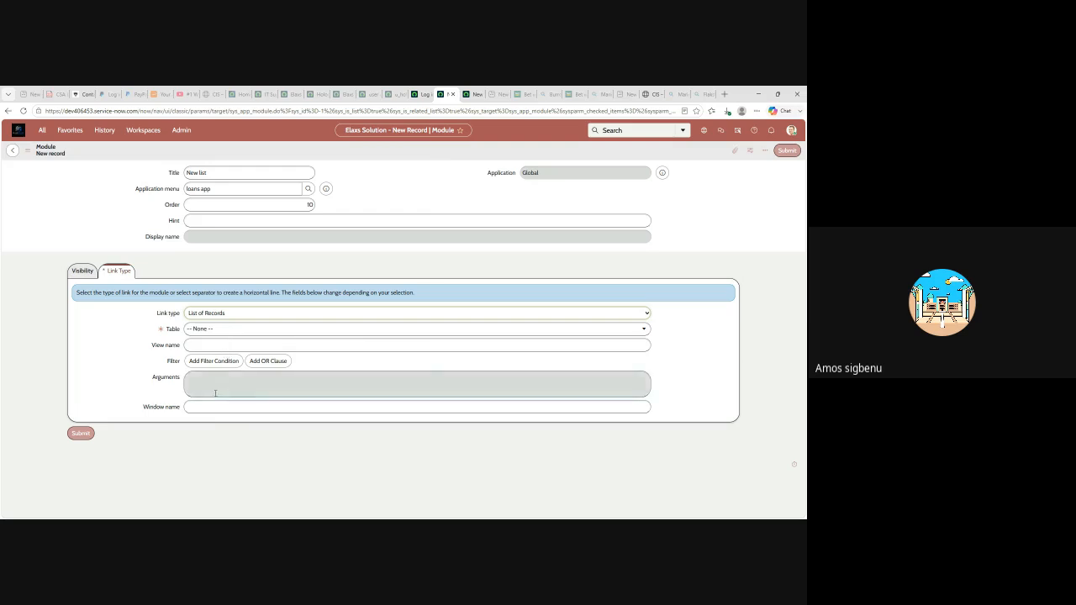
- Keep Link type as List of Records and open the Table dropdown
left_click(229, 331)
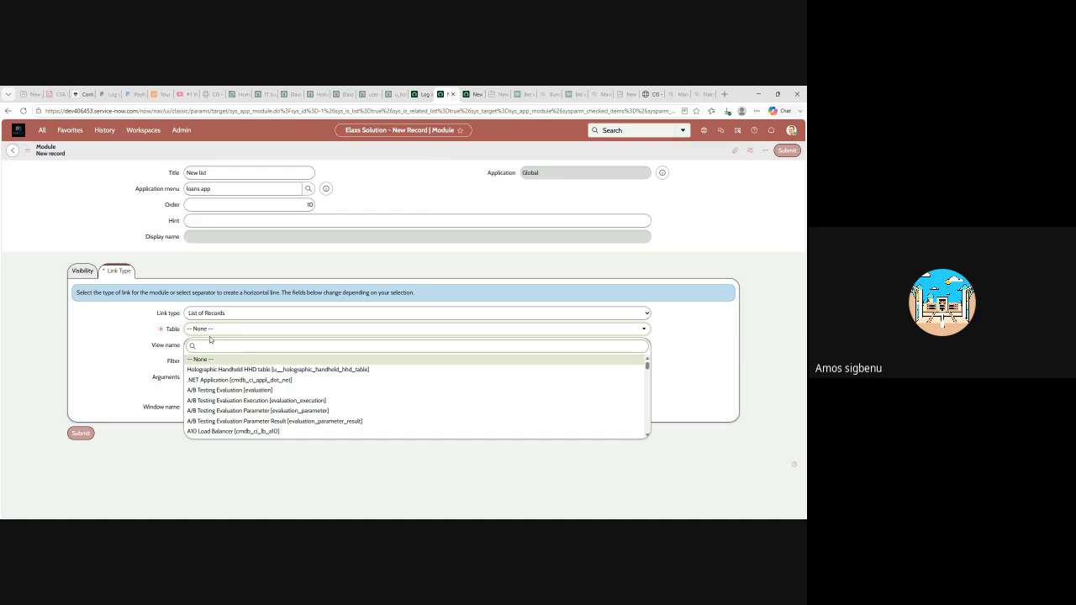
- Set the module's table to Incident [incident] and add an empty filter condition
type("inci")
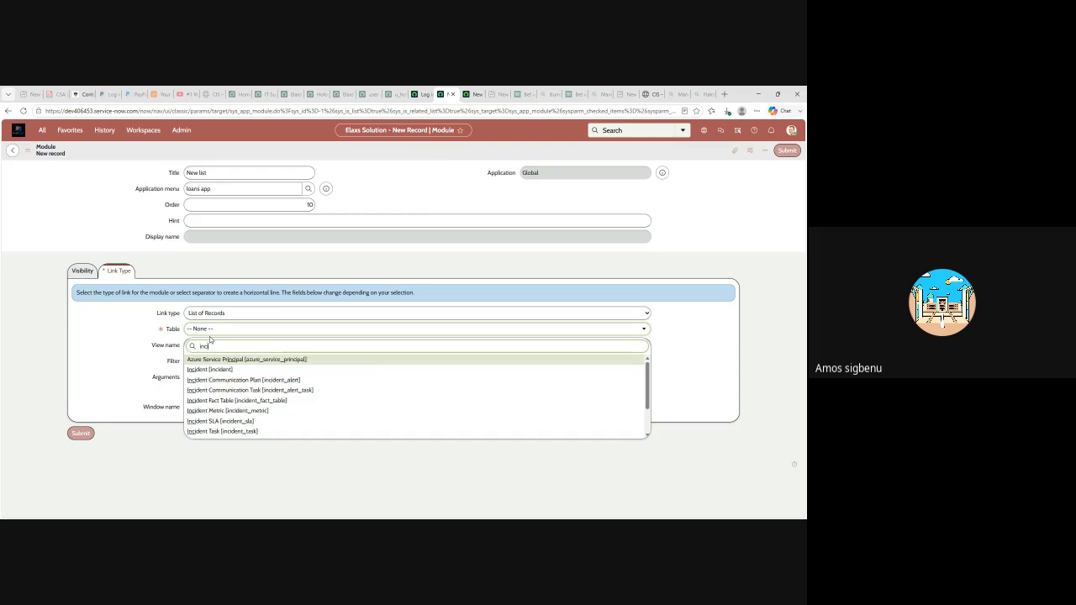
left_click(217, 370)
left_click(216, 361)
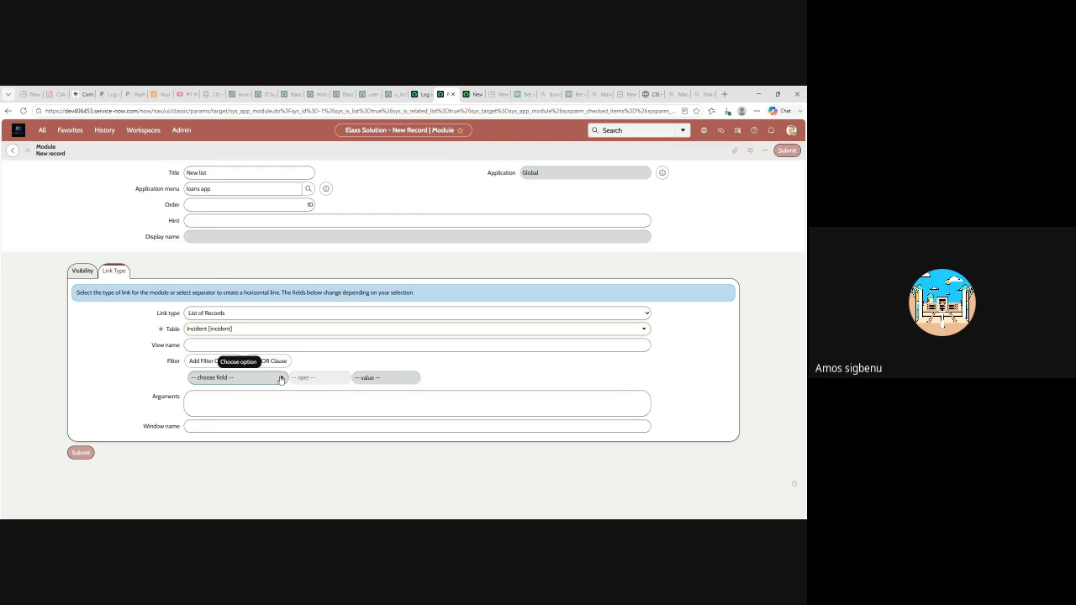
- Filter the Incident list on Active is true and submit the New list module
left_click(281, 379)
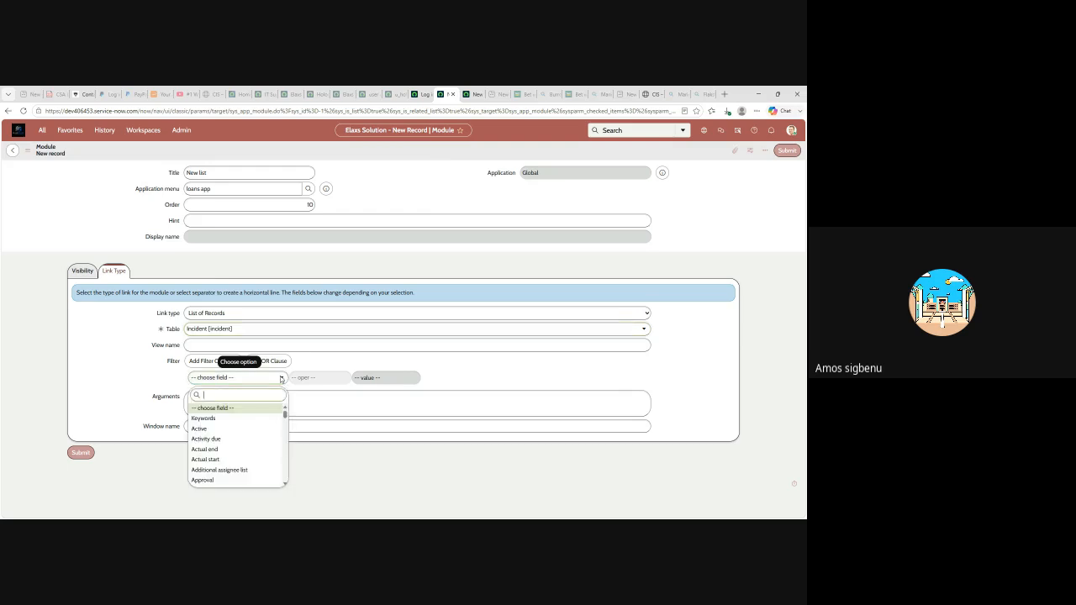
left_click(215, 430)
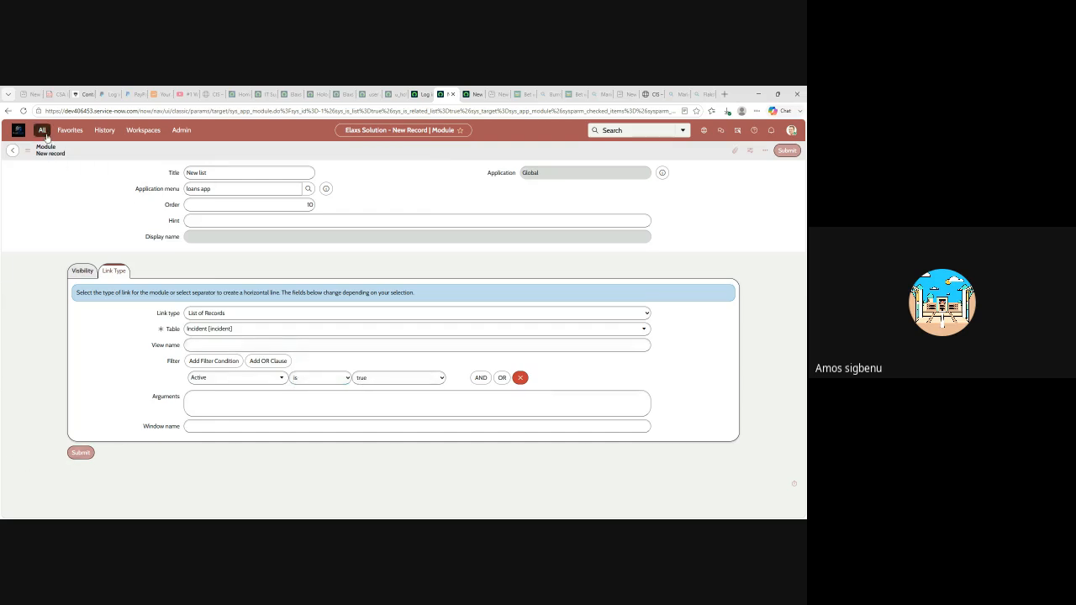
left_click(81, 454)
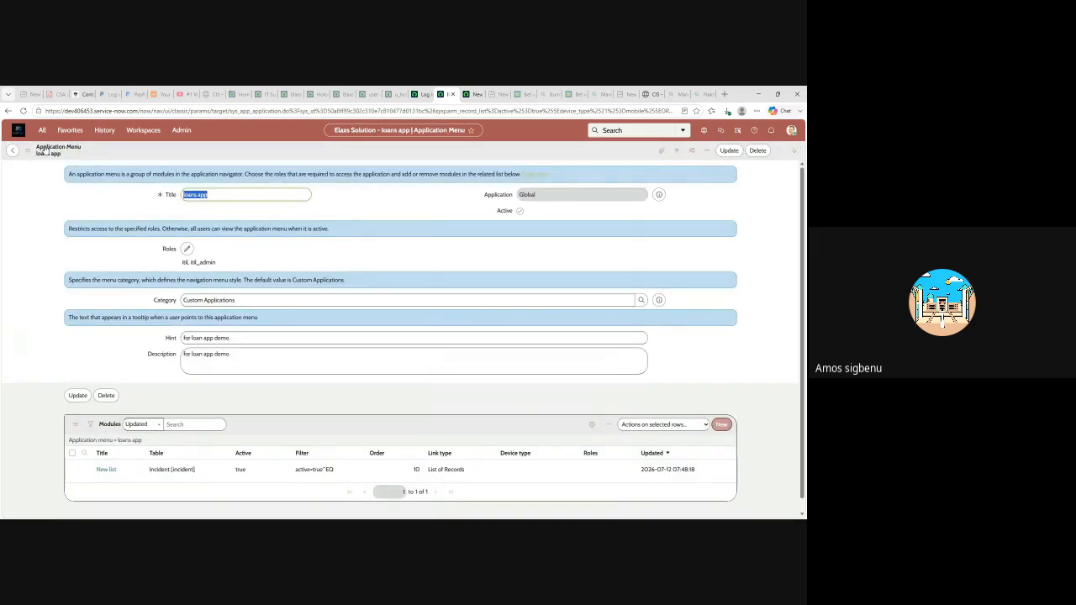
- Reload the loans app menu and filter the navigator by 'loa' to find New list
left_click(23, 112)
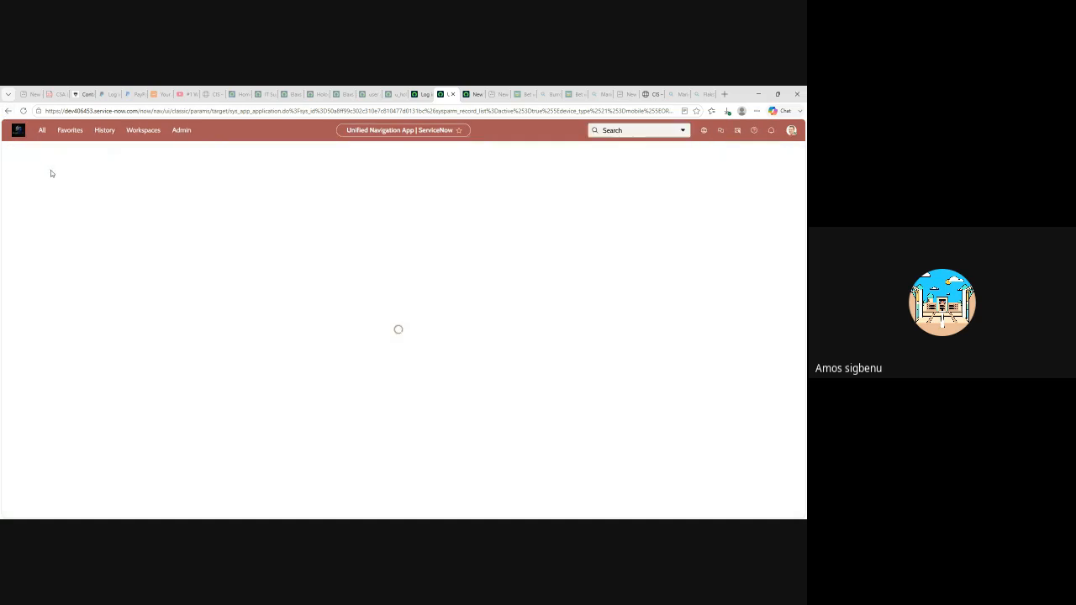
left_click(42, 130)
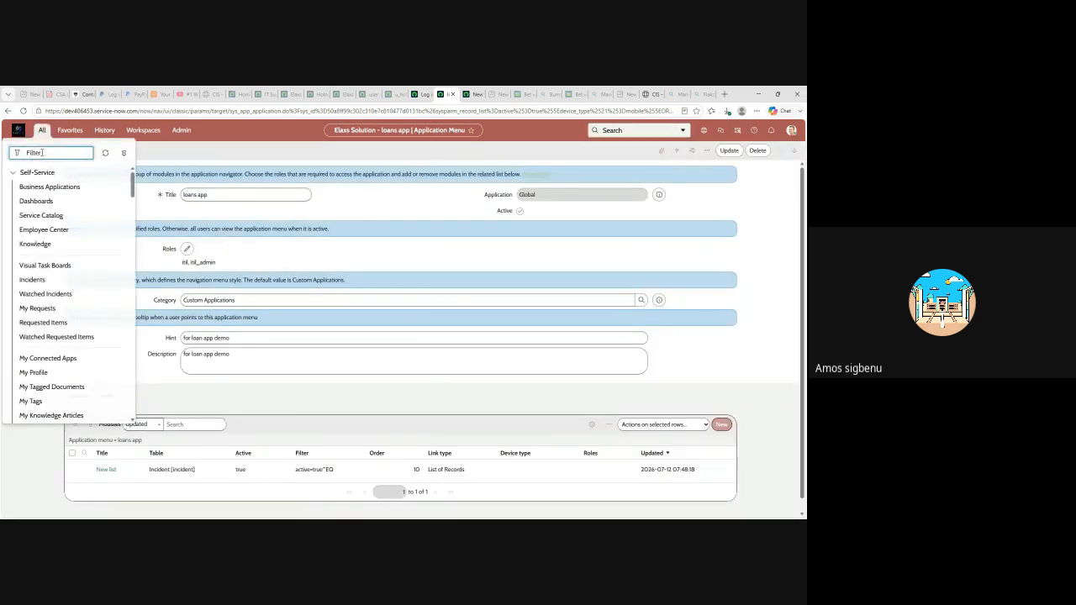
type("loa")
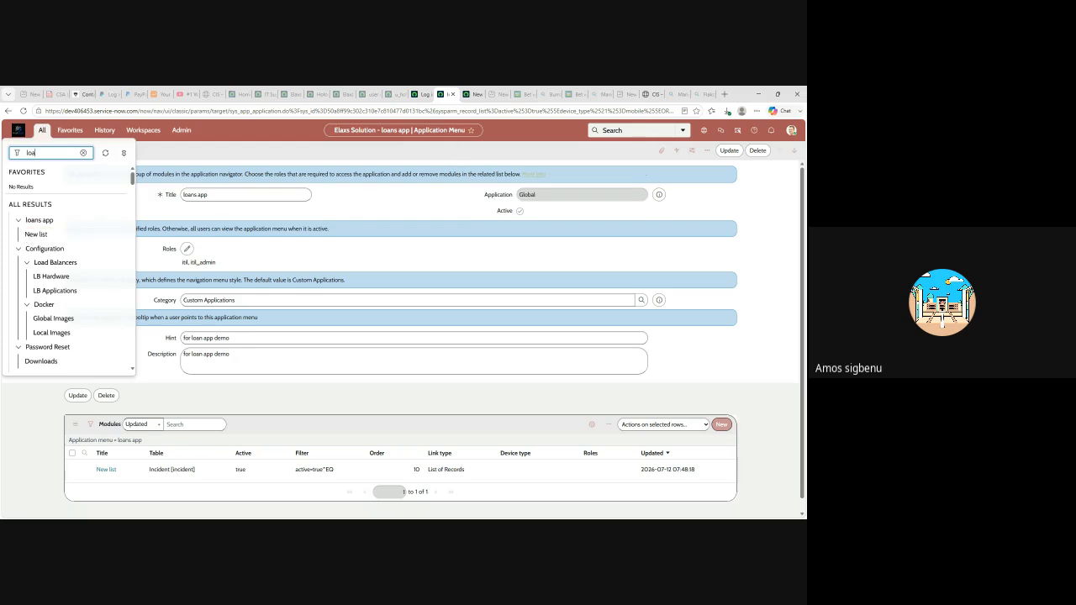
left_click(43, 131)
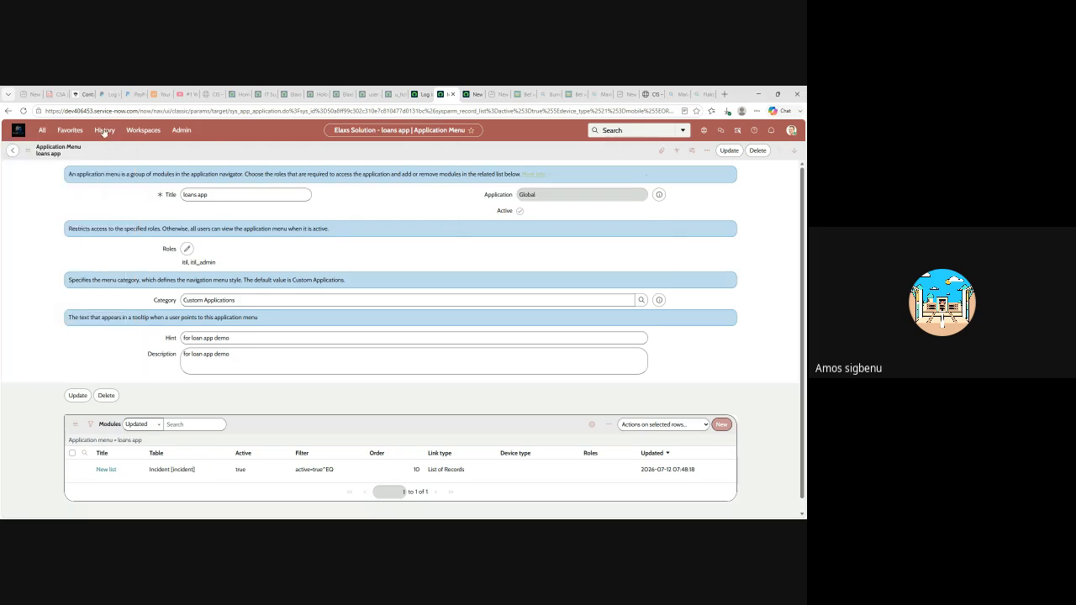
left_click(42, 132)
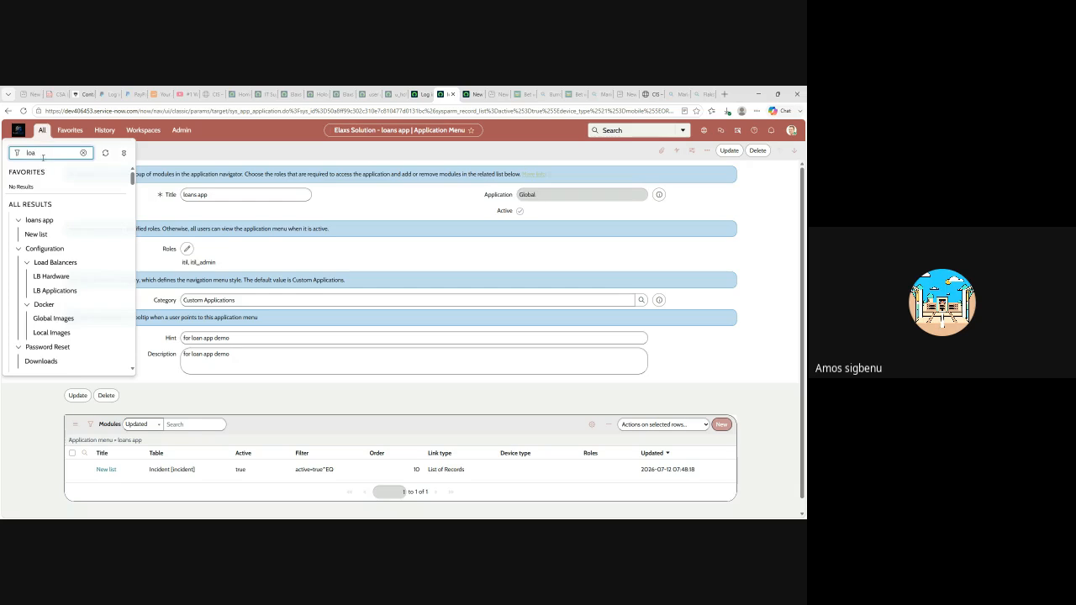
- Browse the navigator entries matching 'table', then go to the global Search field
type("table")
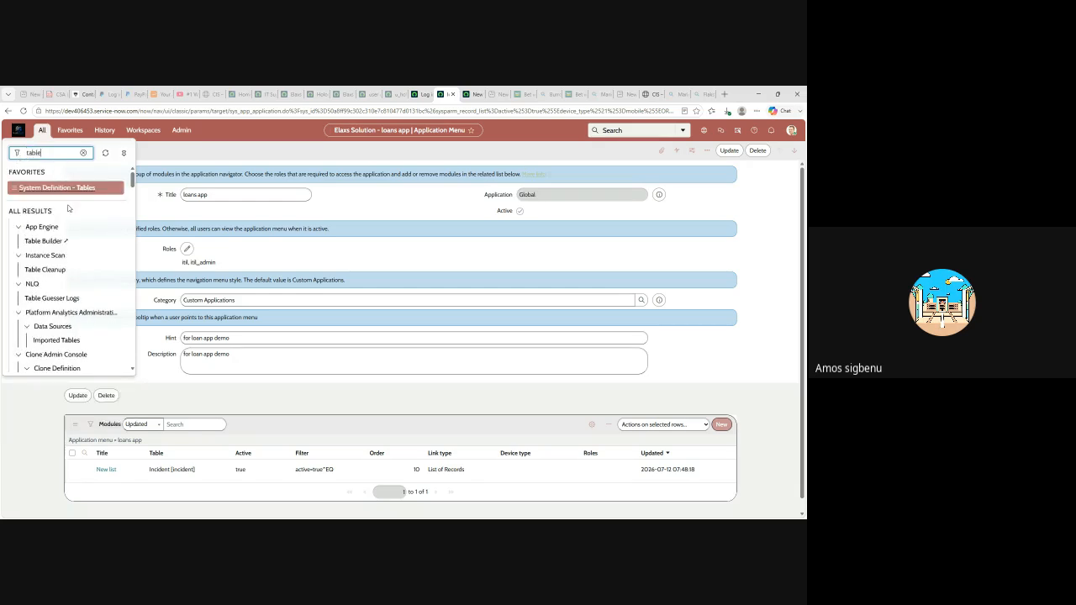
scroll(61, 238, "down", 5)
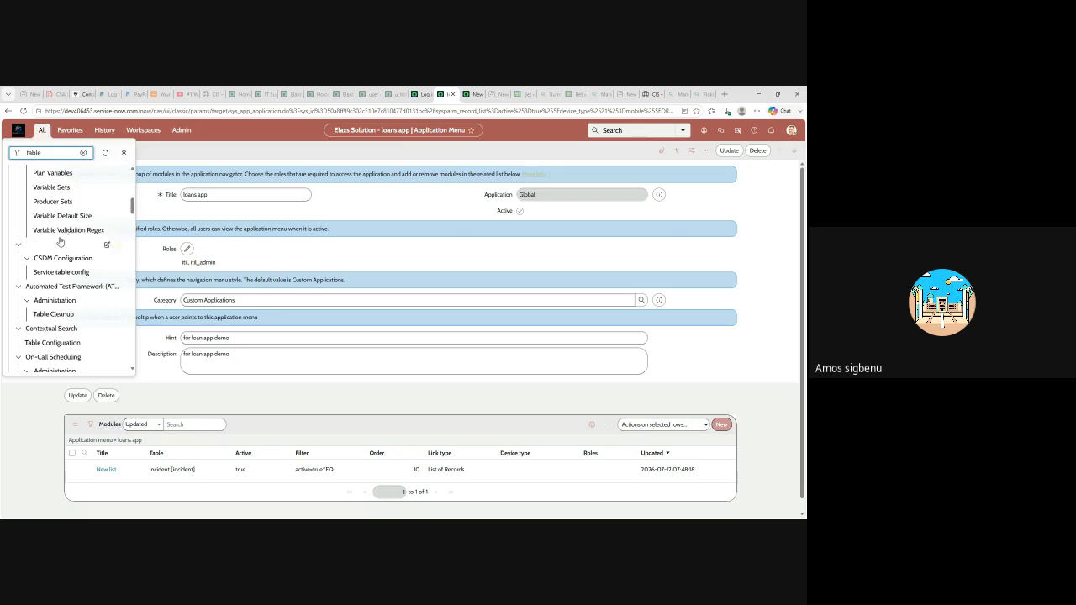
scroll(61, 242, "down", 10)
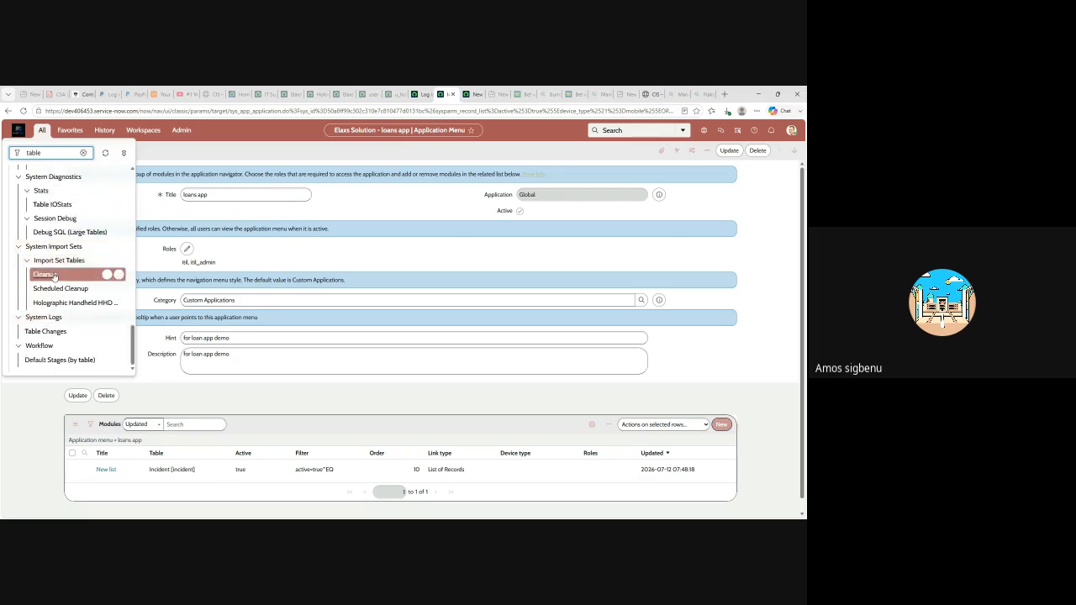
scroll(61, 252, "up", 1)
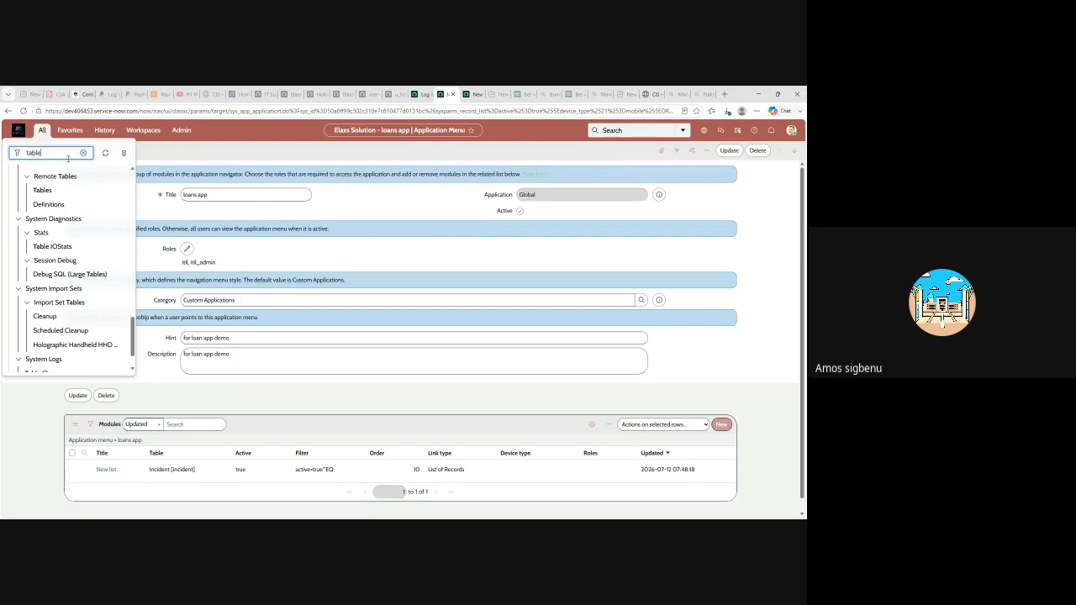
left_click(612, 131)
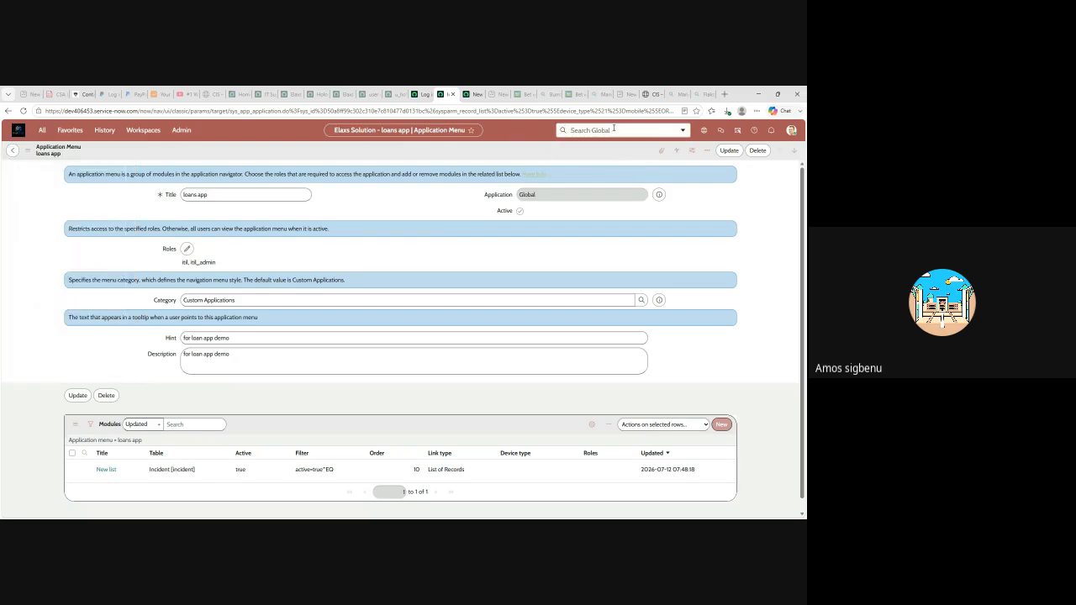
- Search the instance for 'table' and open the Table Index catalog item
type("table")
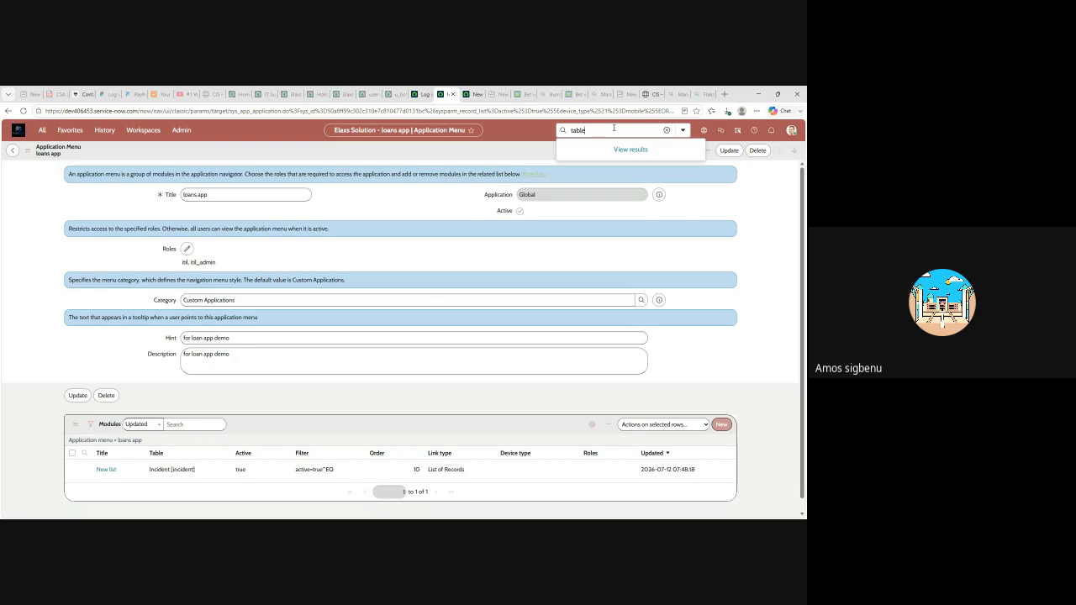
key("Return")
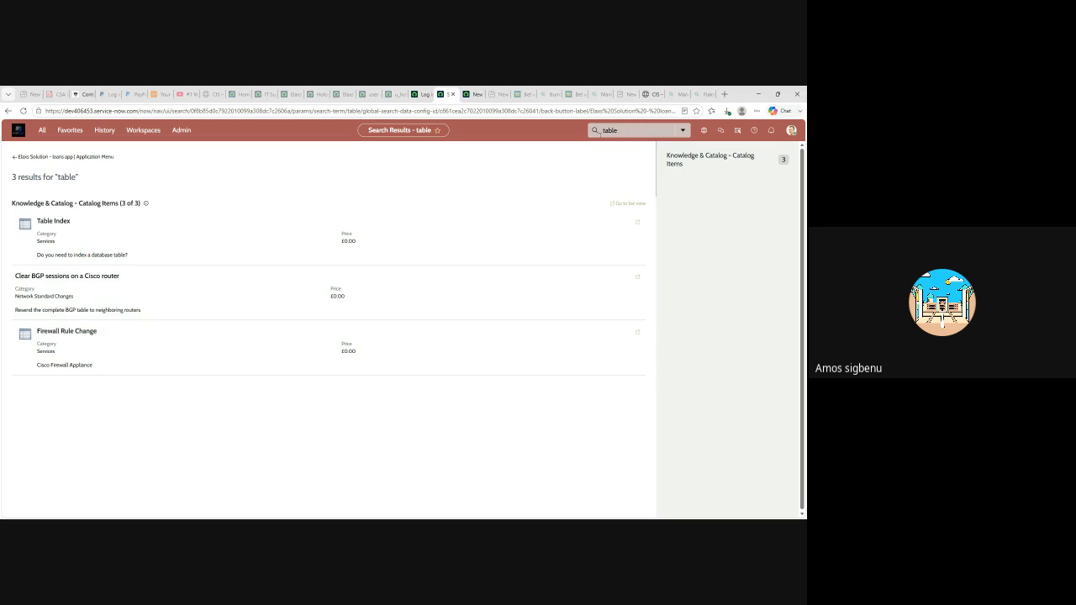
left_click(35, 220)
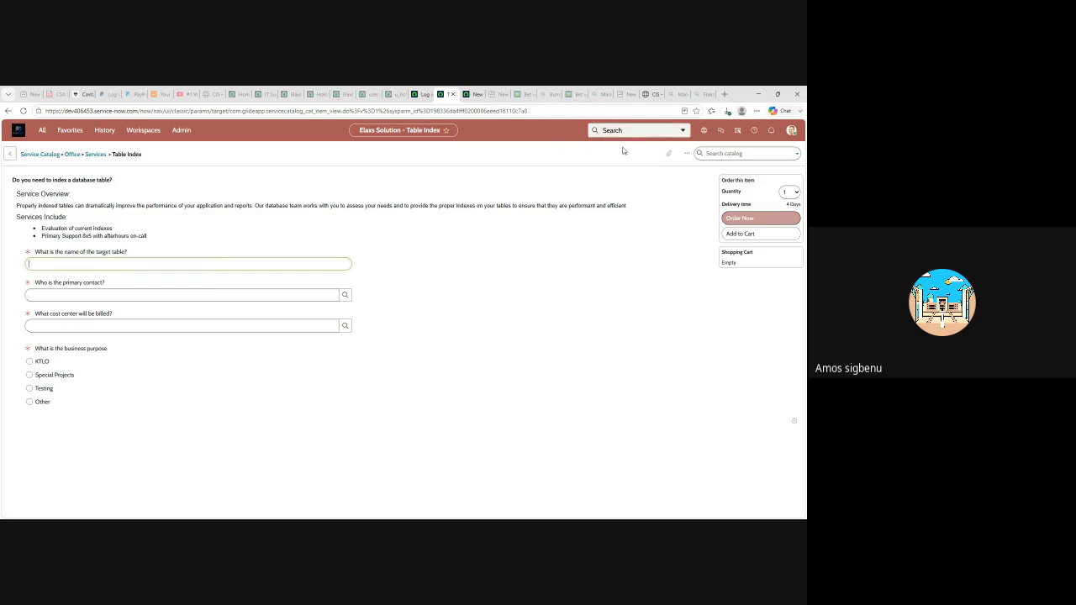
- Open System Definition > Tables from the navigator and start a new Table record
left_click(42, 133)
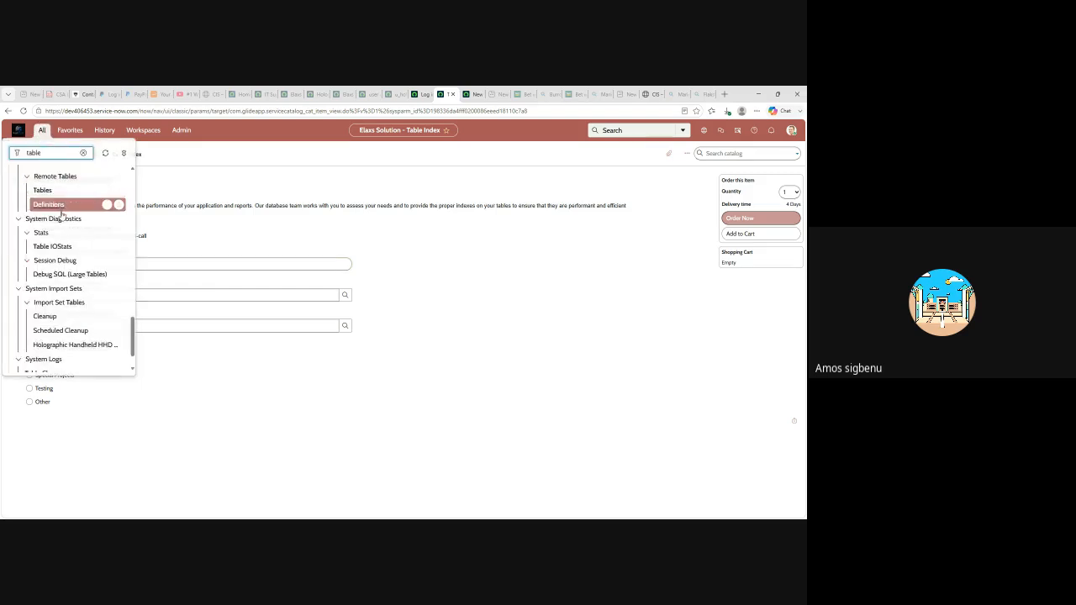
scroll(67, 258, "down", 1)
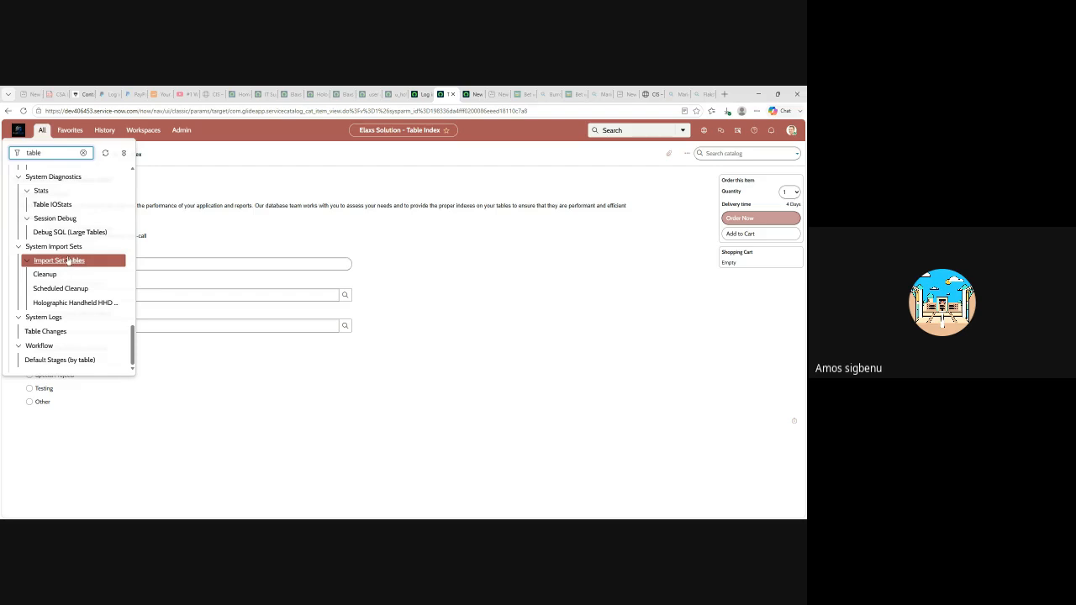
scroll(58, 298, "up", 2)
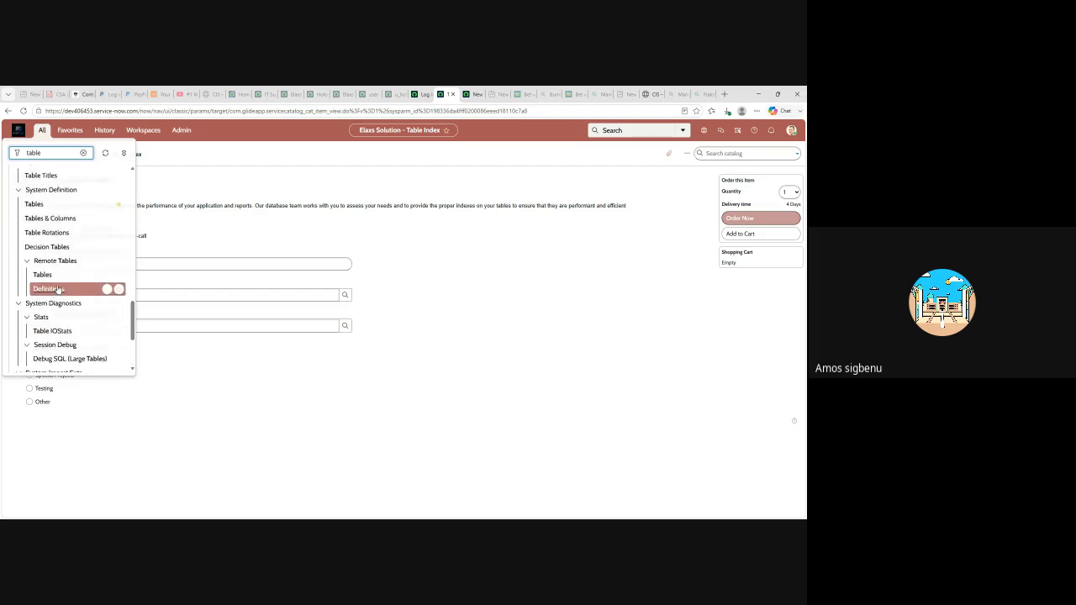
scroll(53, 282, "up", 2)
left_click(34, 246)
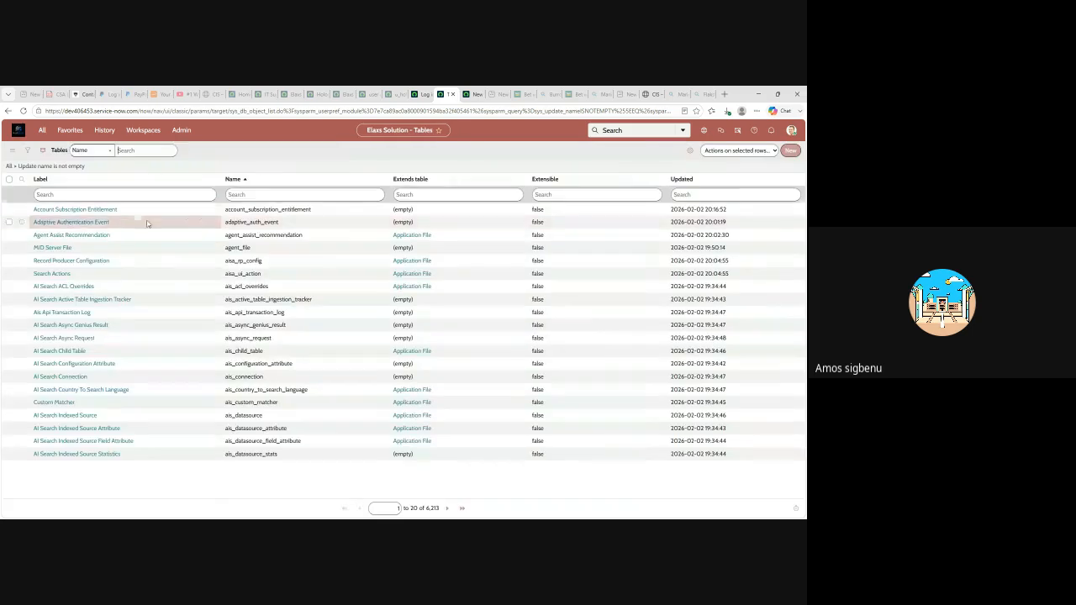
left_click(789, 152)
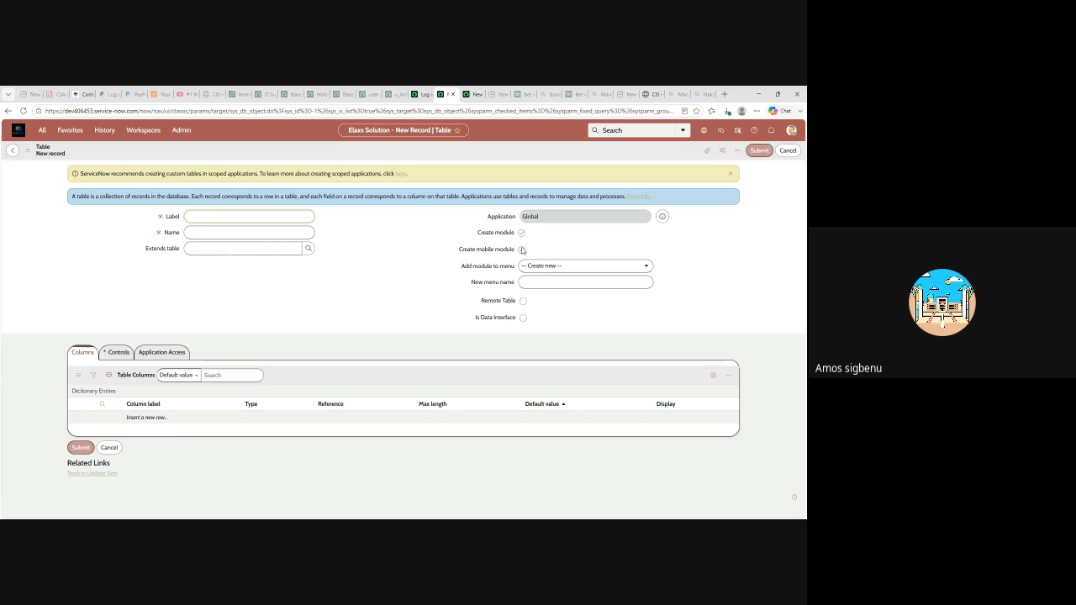
- Enable 'Create mobile module' on the new table form, then leave the form without saving
left_click(522, 250)
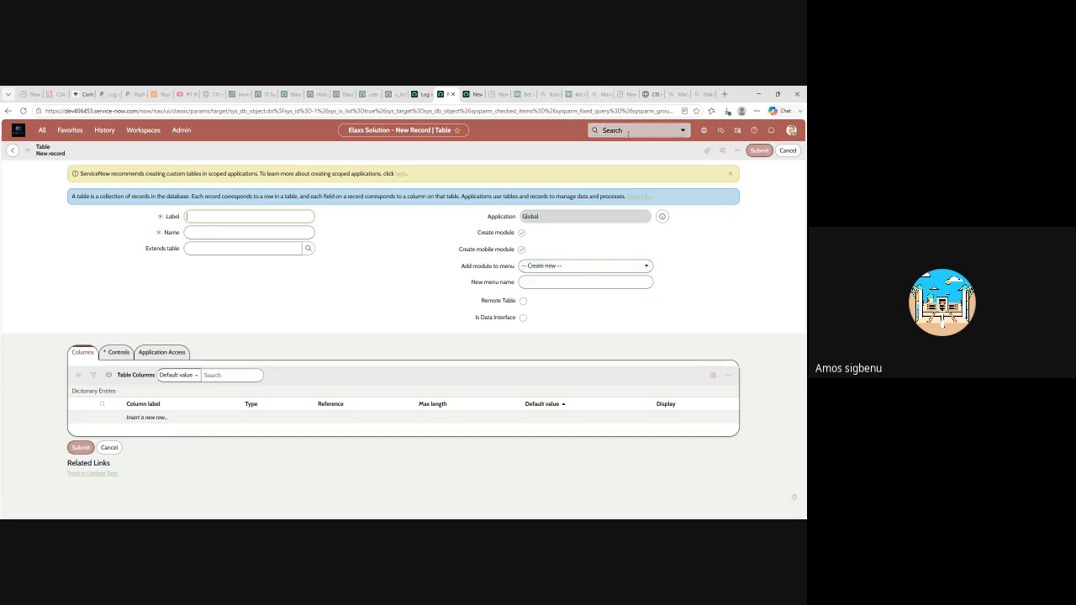
left_click(13, 150)
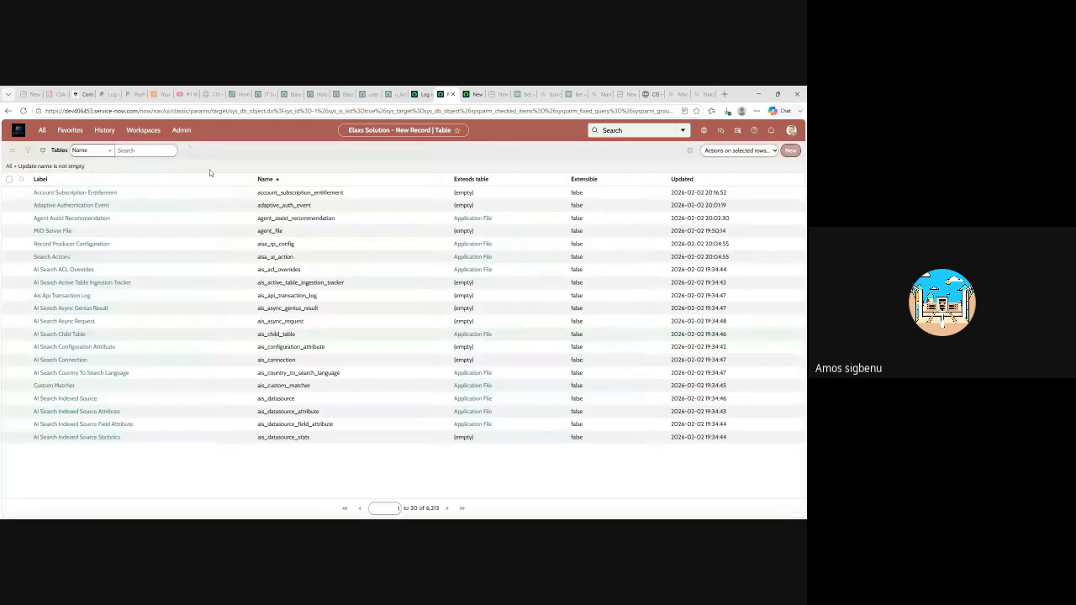
- Dismiss the Elevate role prompt and bring up the All navigator filtered by 'table'
left_click(791, 131)
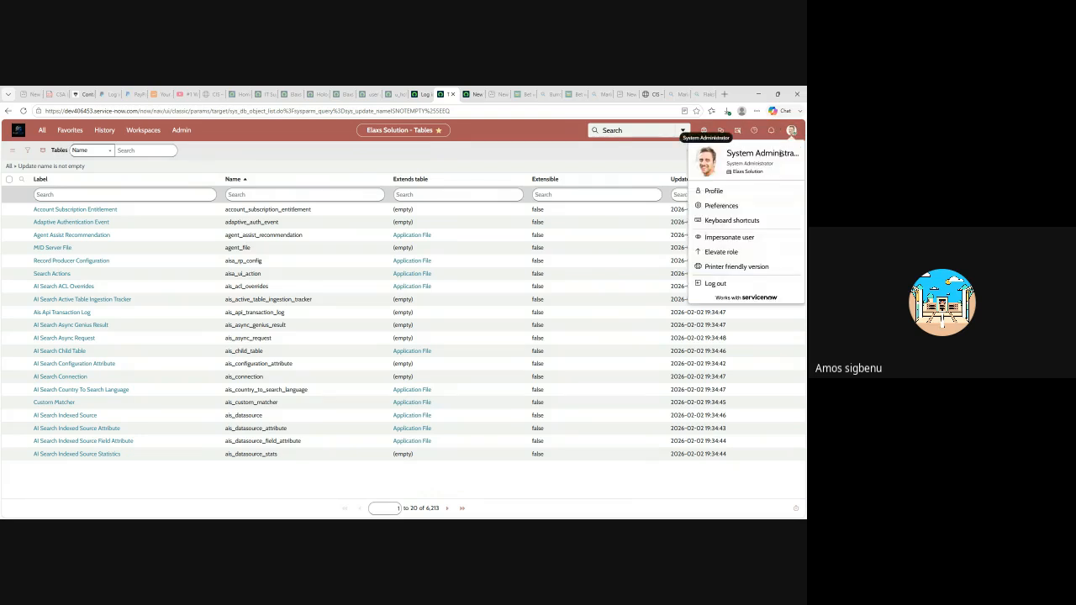
left_click(724, 253)
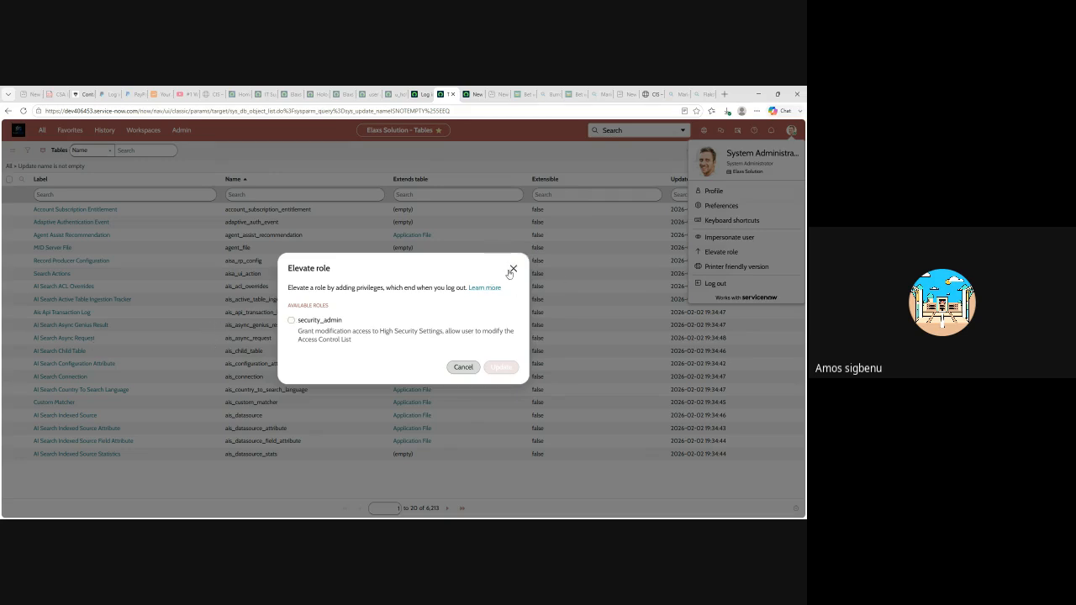
left_click(512, 270)
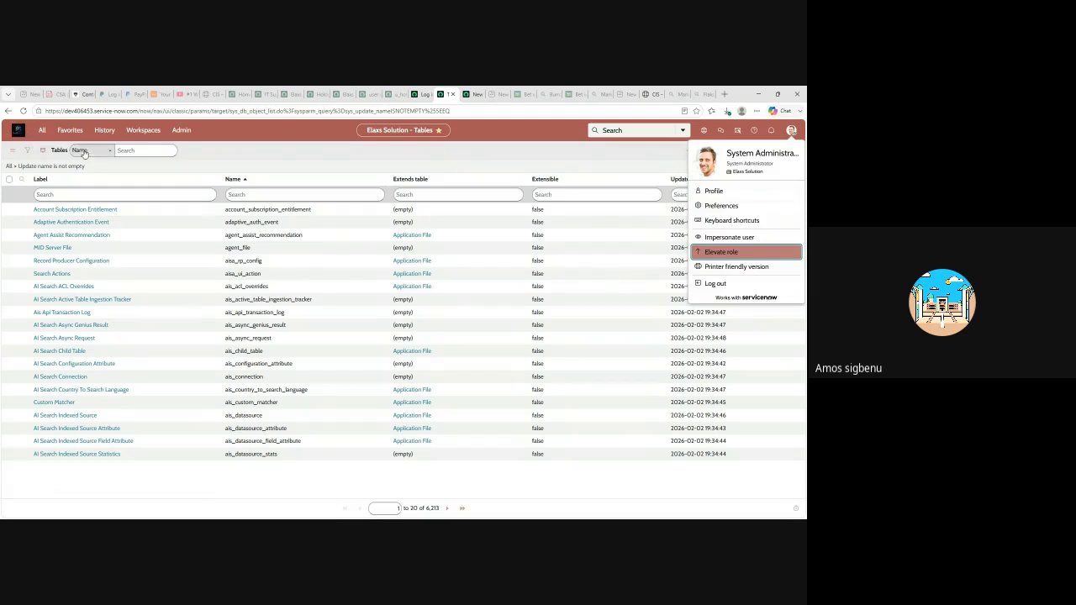
left_click(43, 131)
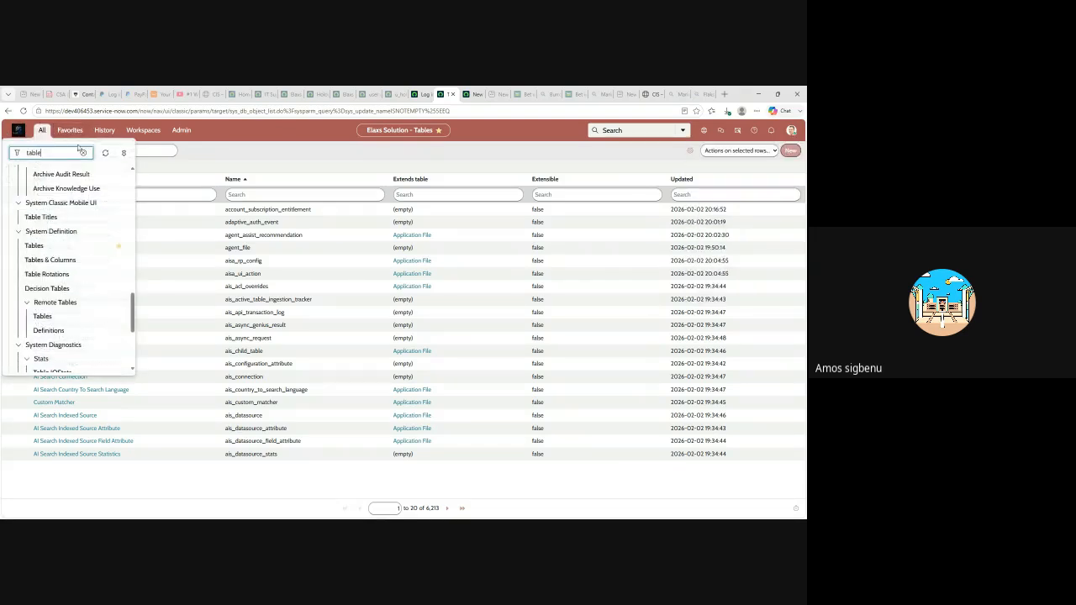
- Replace the navigator filter with 'group' and browse the matching modules
left_click_drag(54, 153, 2, 153)
type("group")
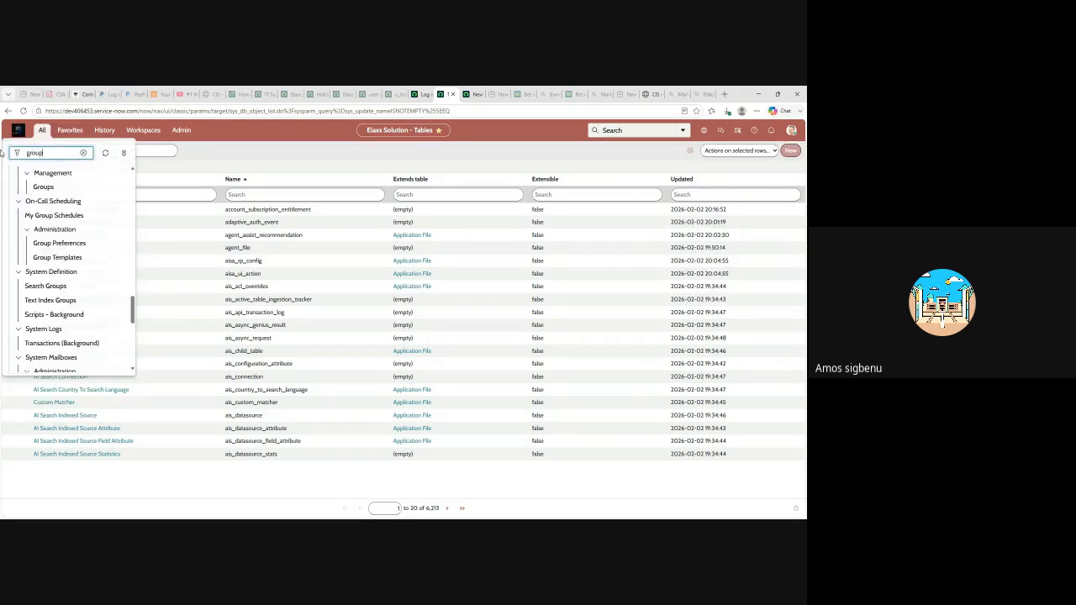
scroll(67, 269, "down", 8)
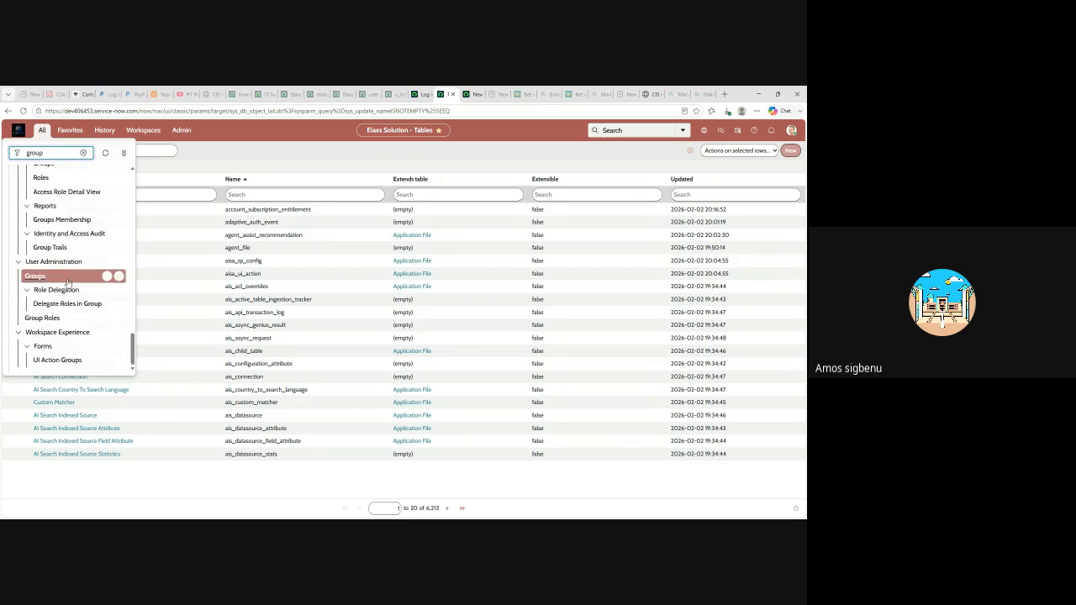
scroll(46, 290, "up", 3)
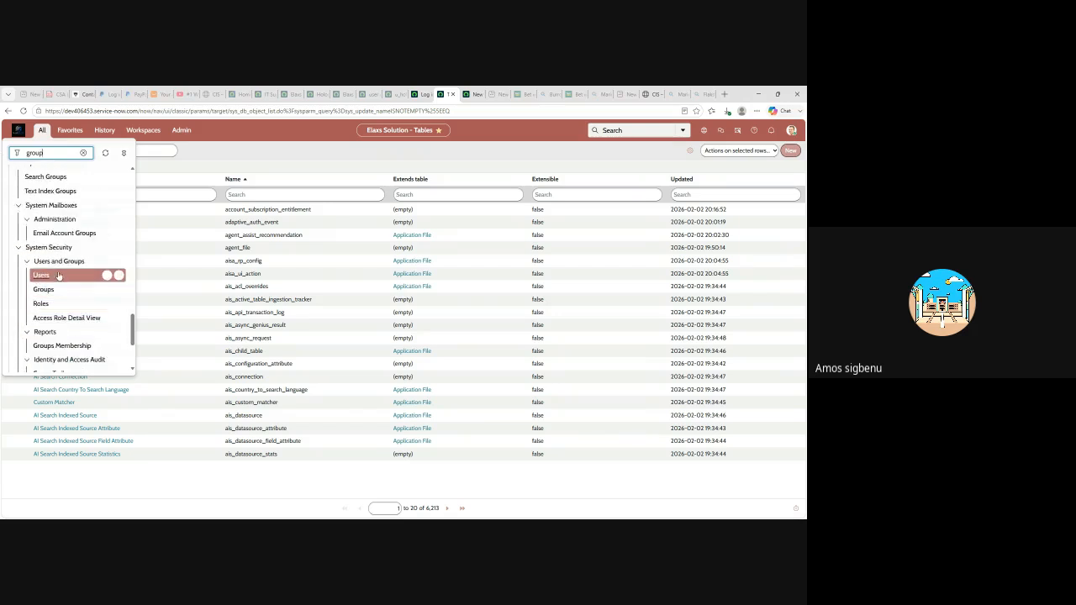
scroll(60, 268, "up", 2)
scroll(60, 267, "up", 5)
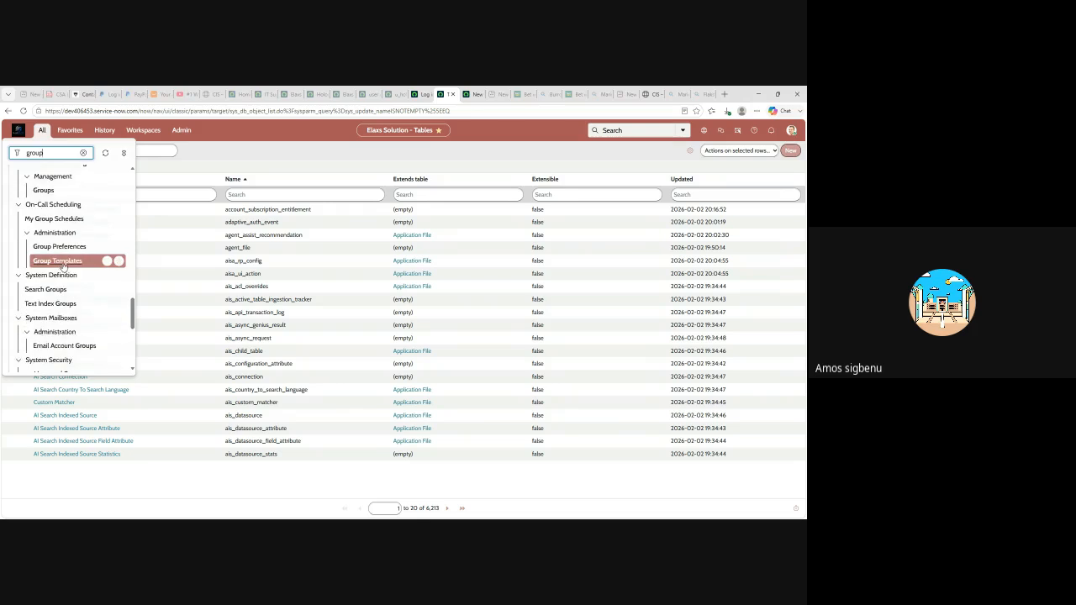
scroll(68, 268, "down", 3)
scroll(69, 267, "down", 6)
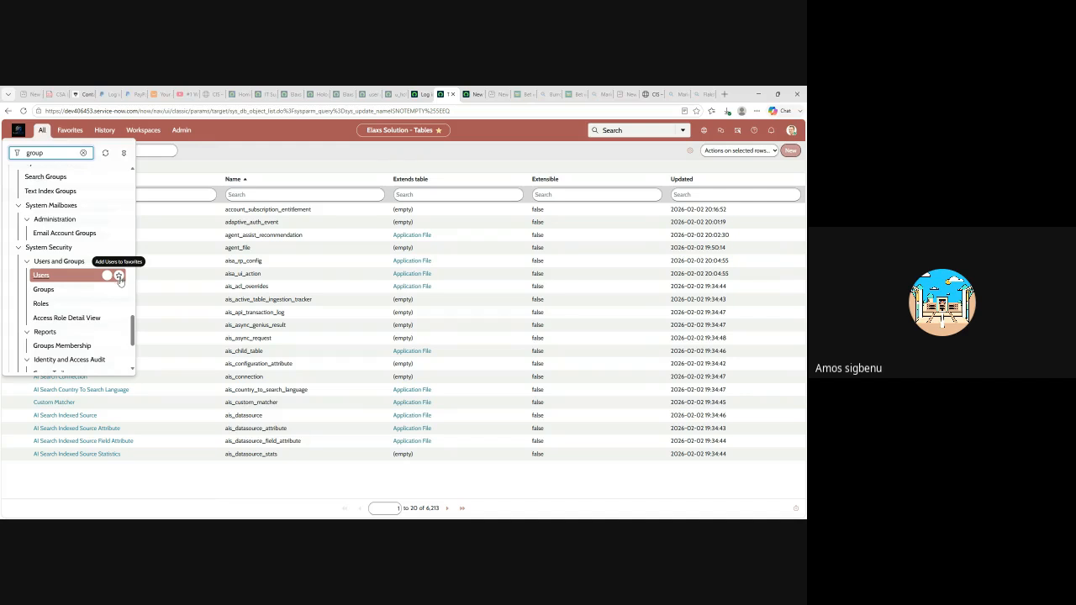
- Star Users, Groups and Roles under System Security > Users and Groups as favorites
left_click(120, 277)
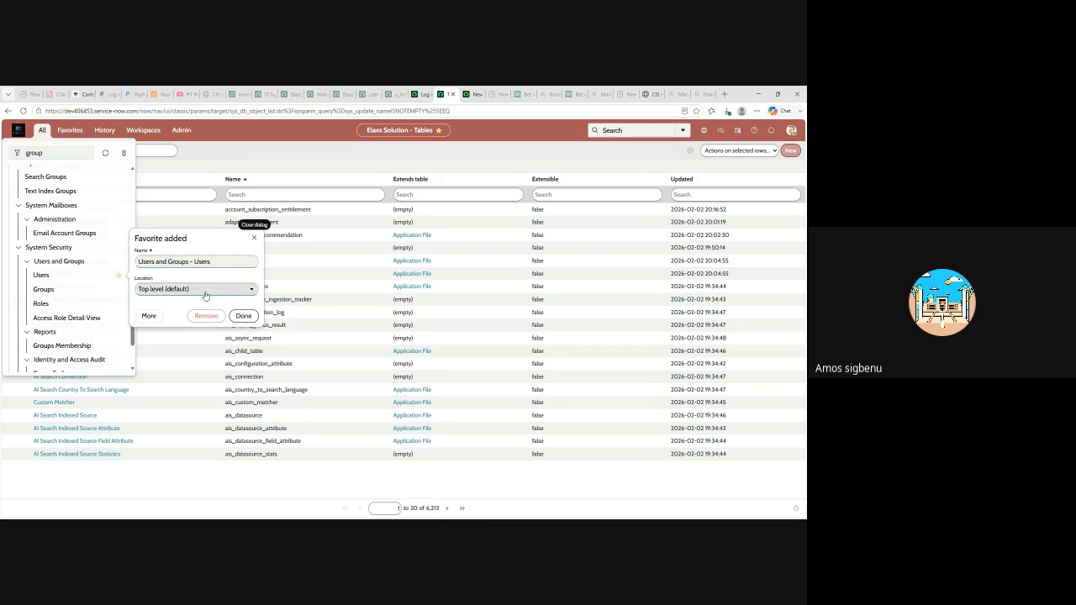
left_click(243, 316)
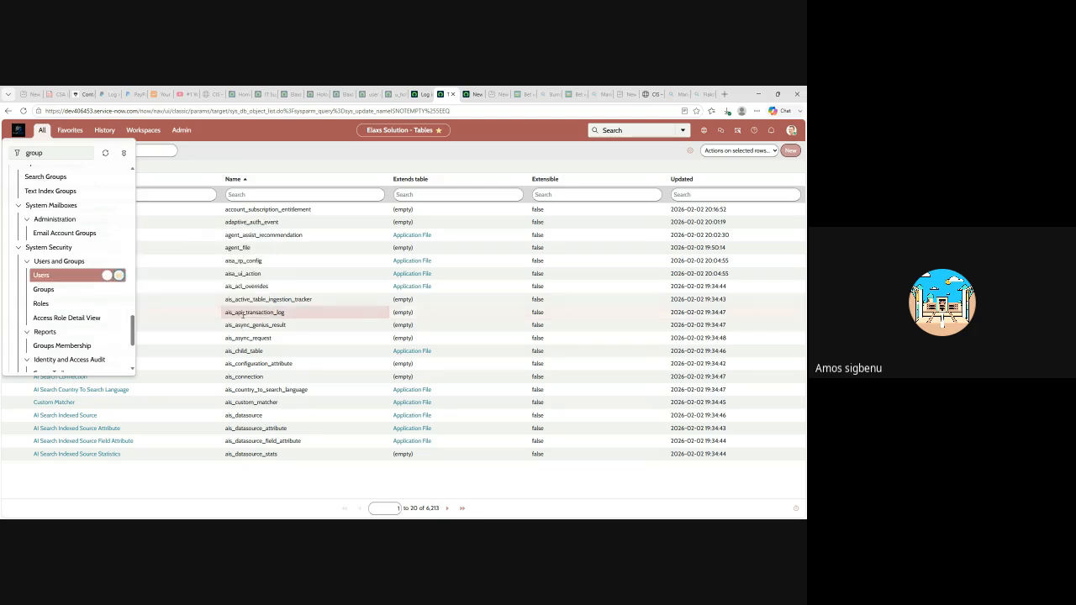
left_click(119, 290)
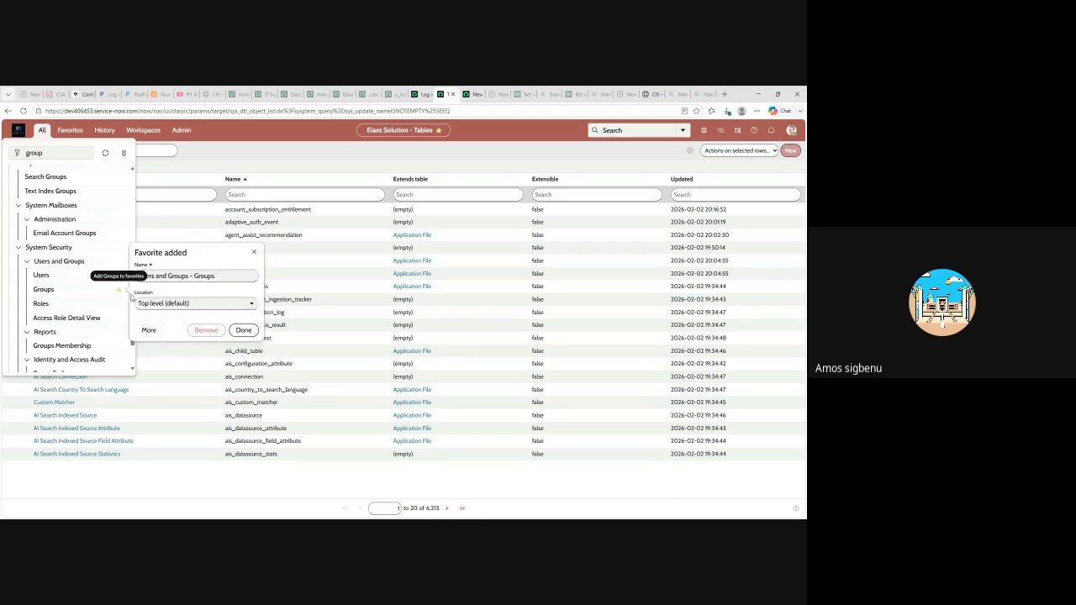
left_click(243, 333)
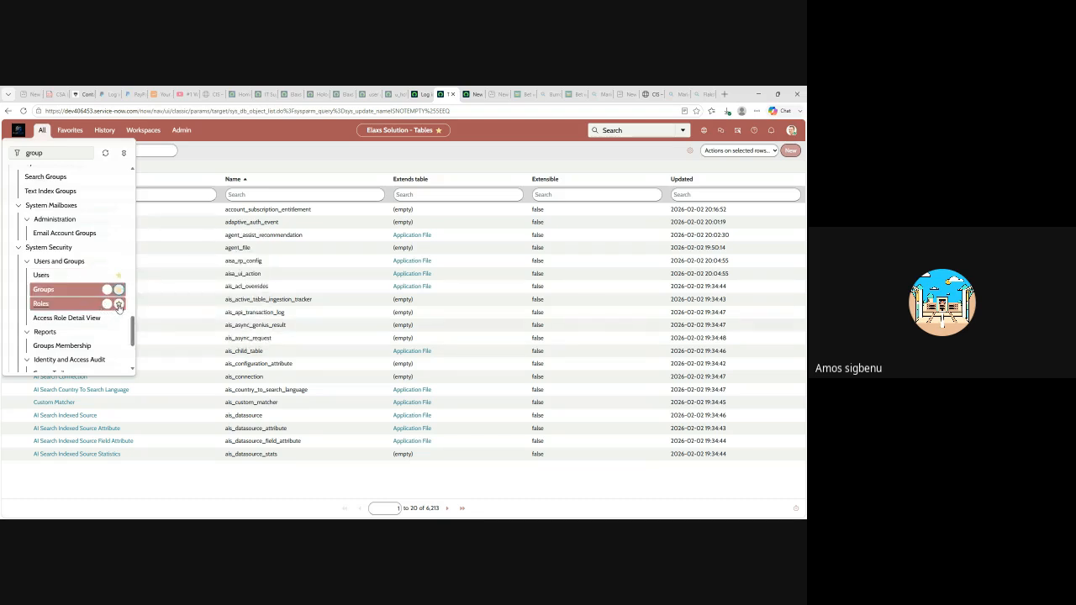
left_click(119, 303)
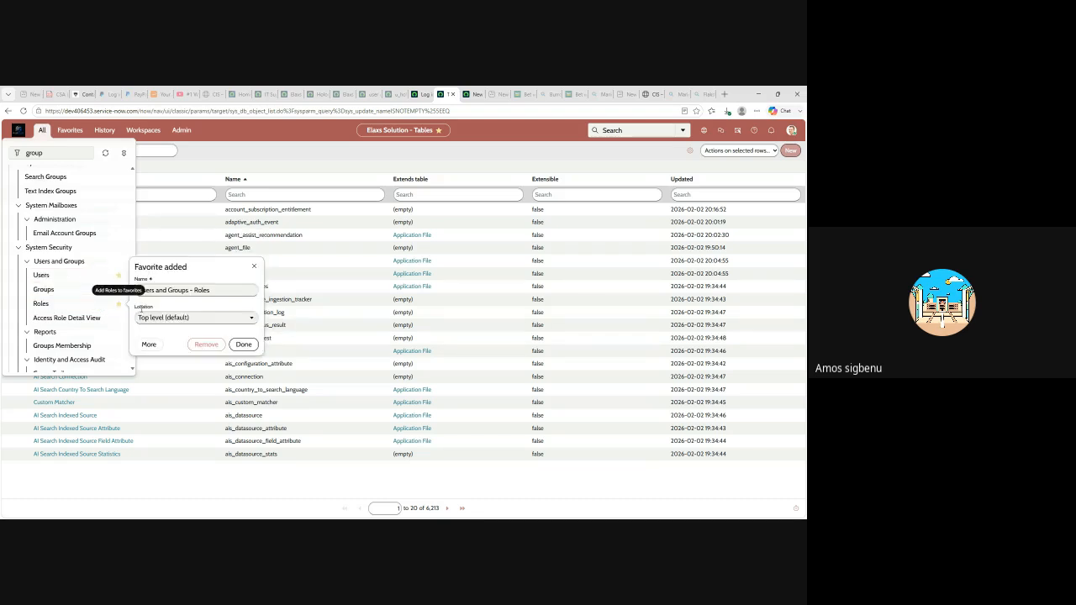
left_click(243, 344)
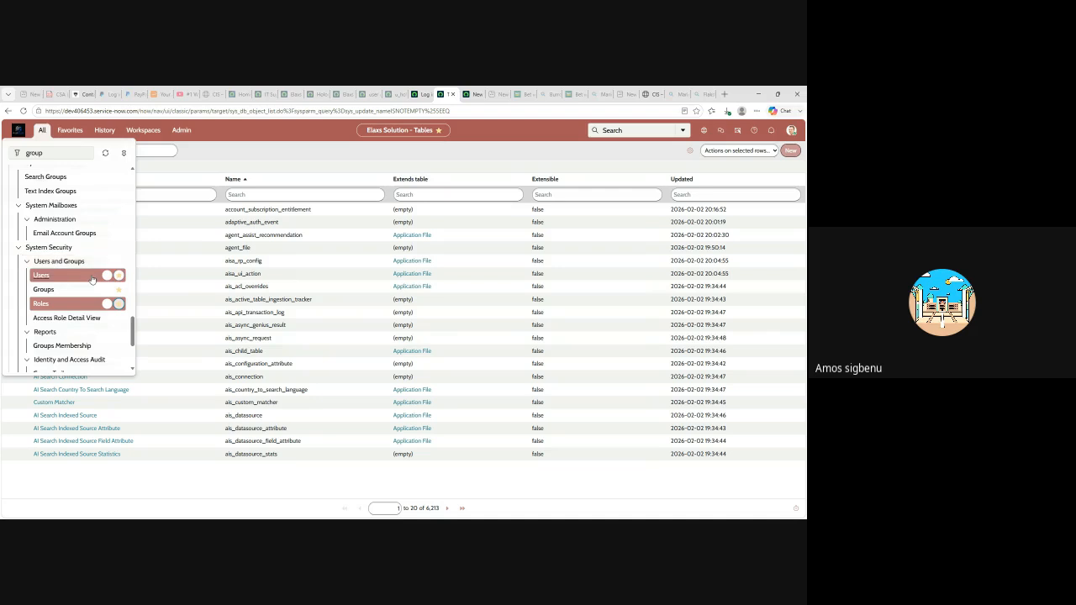
scroll(84, 277, "up", 3)
left_click_drag(42, 153, 6, 152)
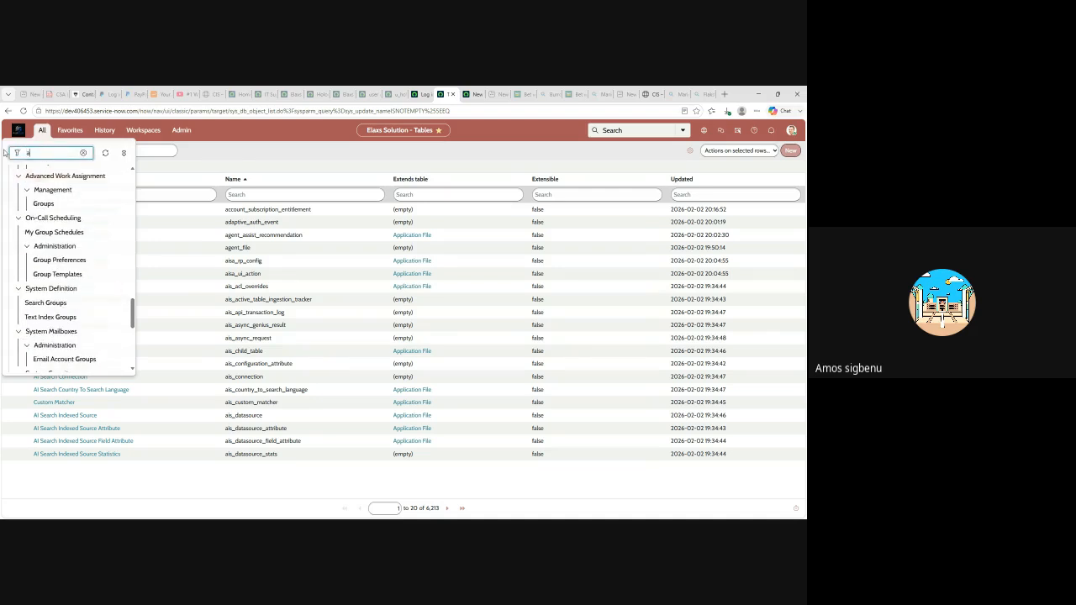
- Filter the navigator for 'access control'
type("acces")
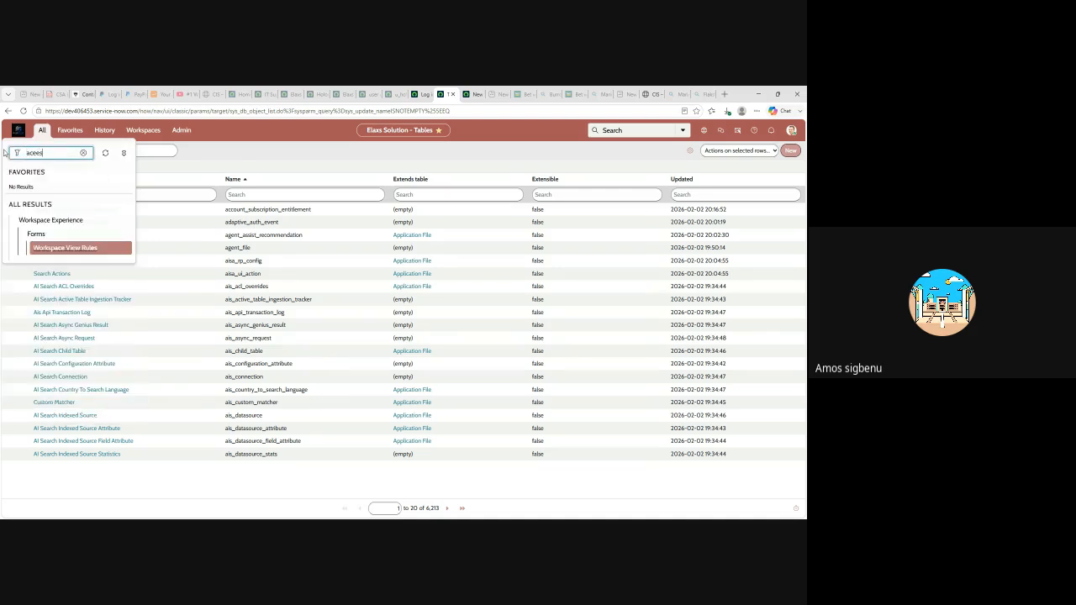
key("BackSpace")
key("BackSpace")
key("BackSpace")
type("ss")
key("BackSpace")
key("BackSpace")
key("BackSpace")
type("cess c")
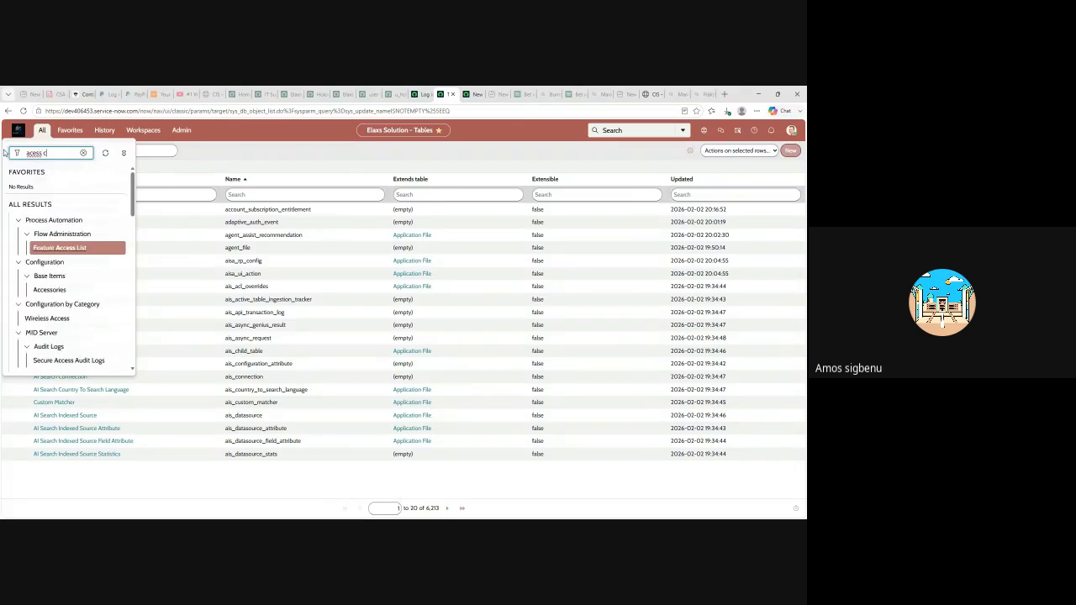
type("ontrol")
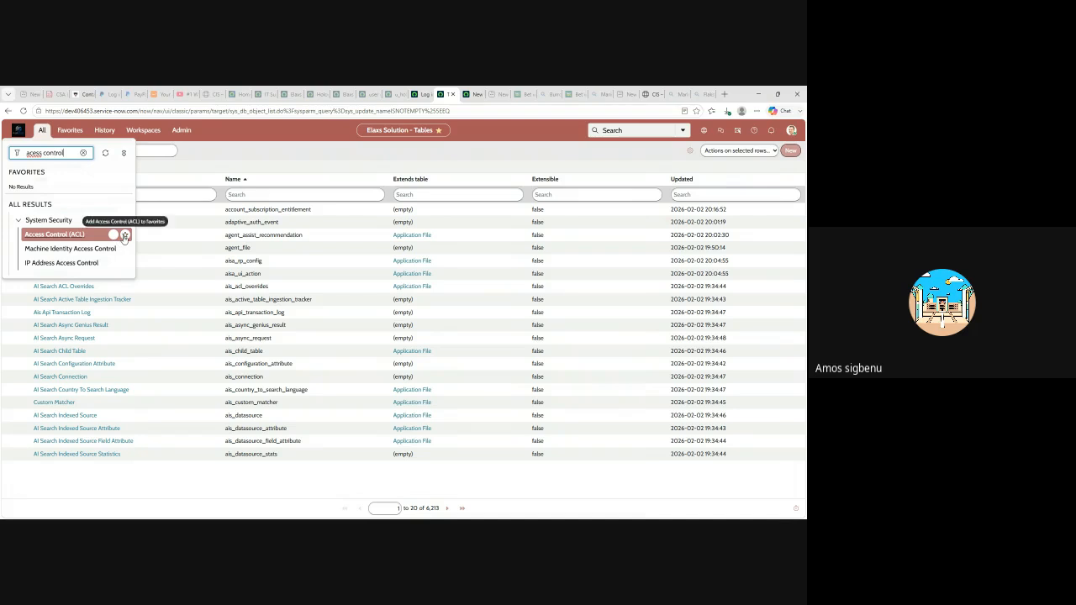
- Star Access Control (ACL) as a favorite and show the Favorites list
left_click(125, 237)
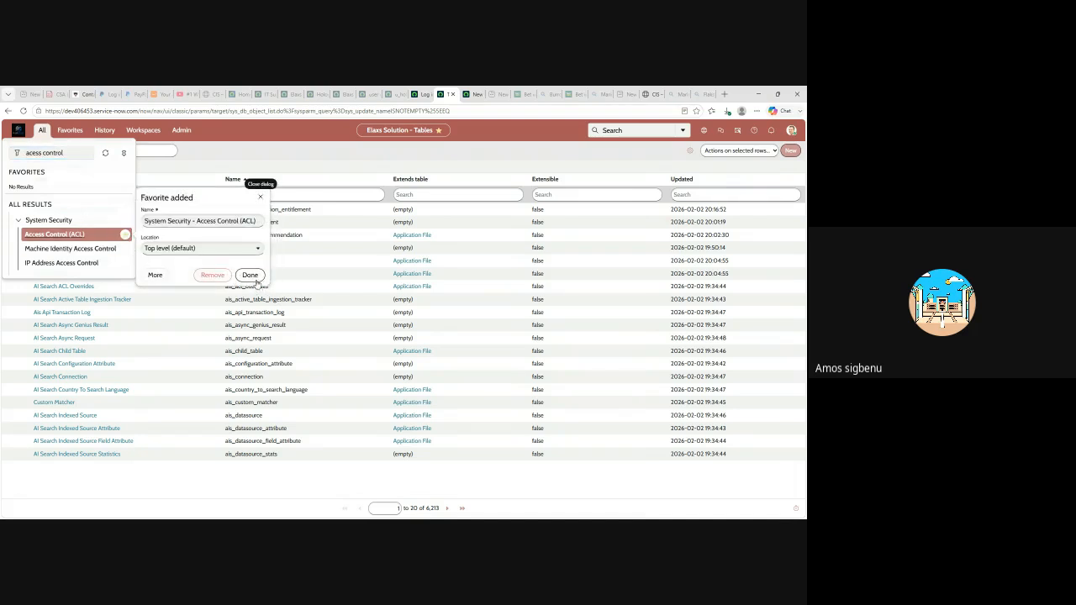
left_click(252, 277)
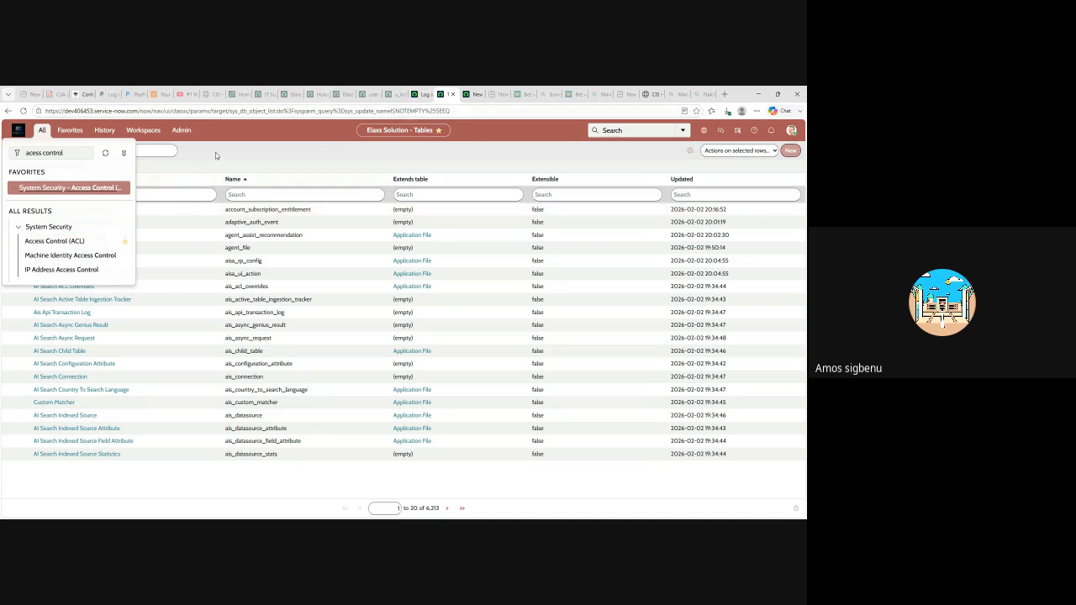
left_click(137, 157)
left_click(70, 129)
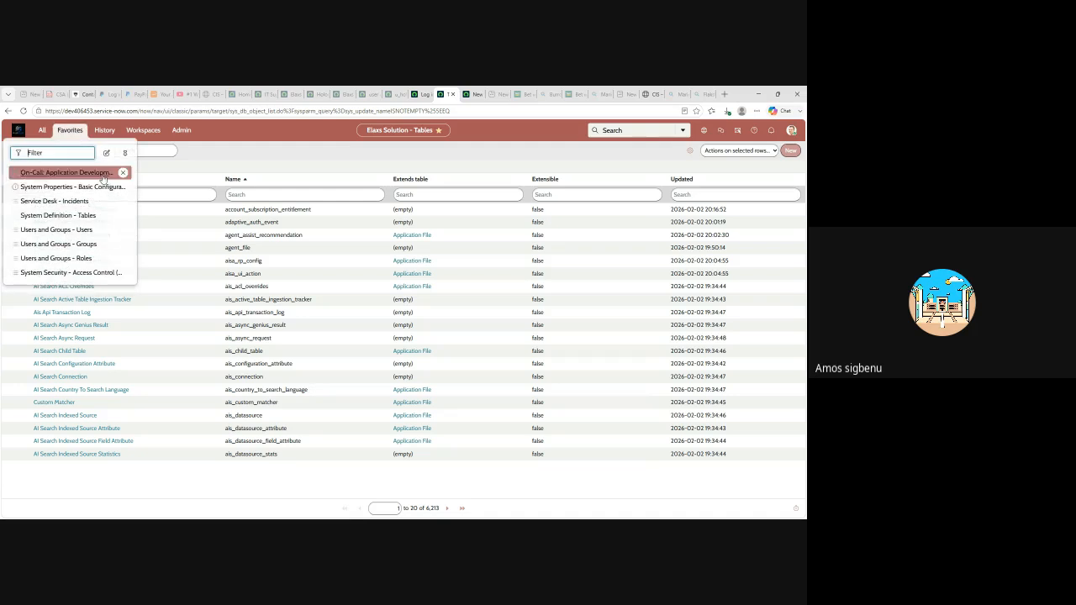
- Open the IT Support group from Favorites > Groups and view its members
left_click(90, 243)
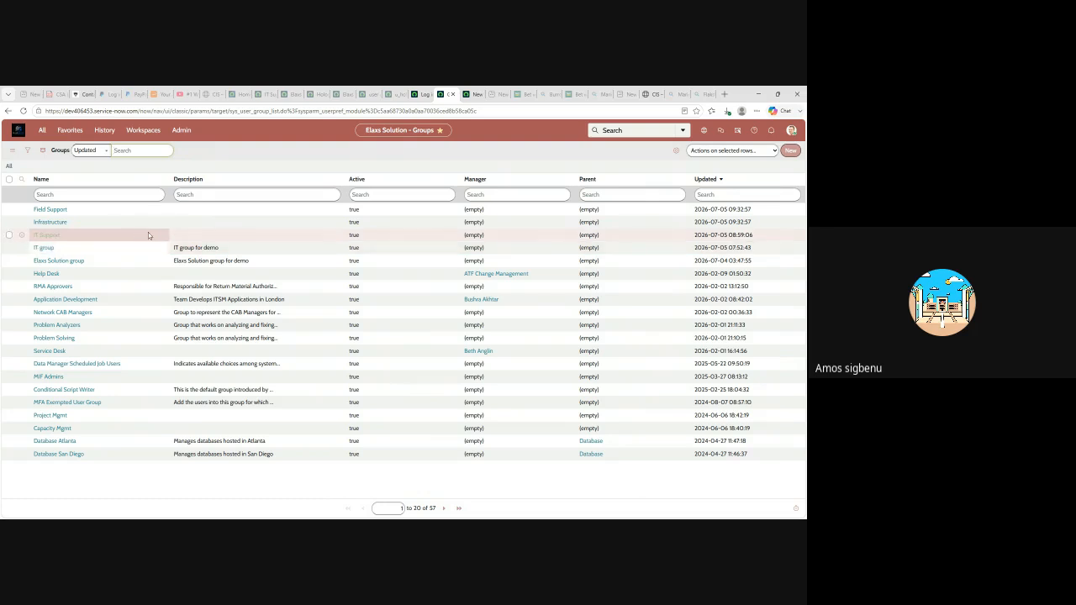
left_click(44, 237)
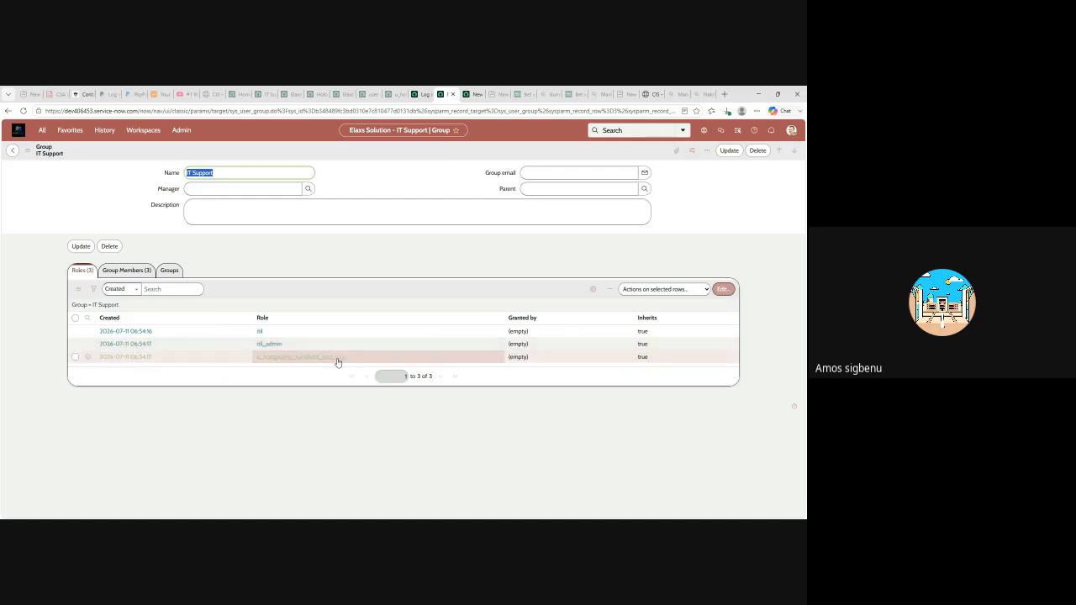
left_click(131, 272)
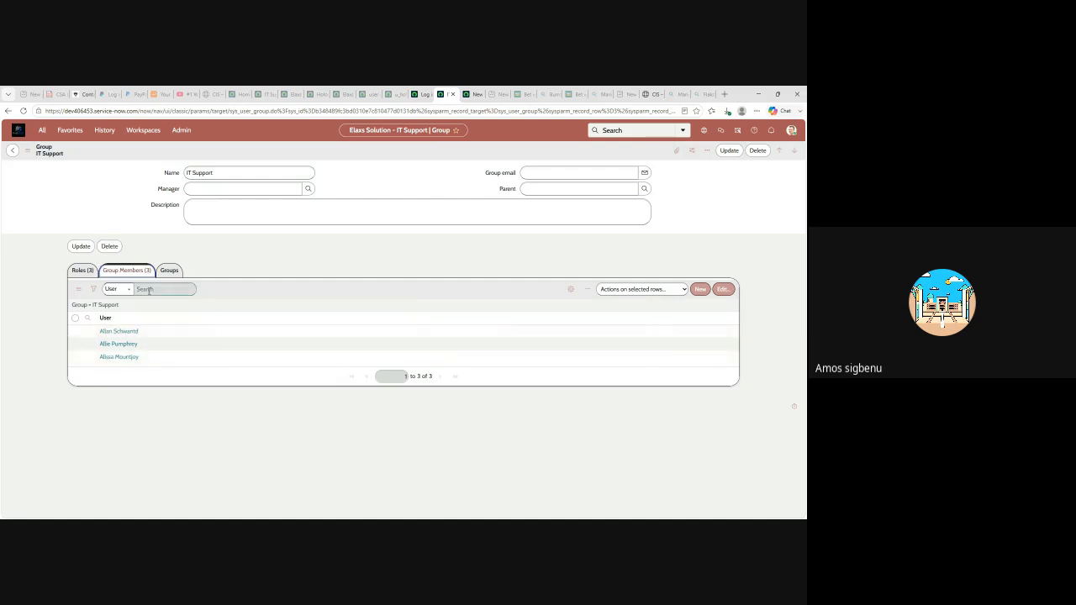
left_click(425, 95)
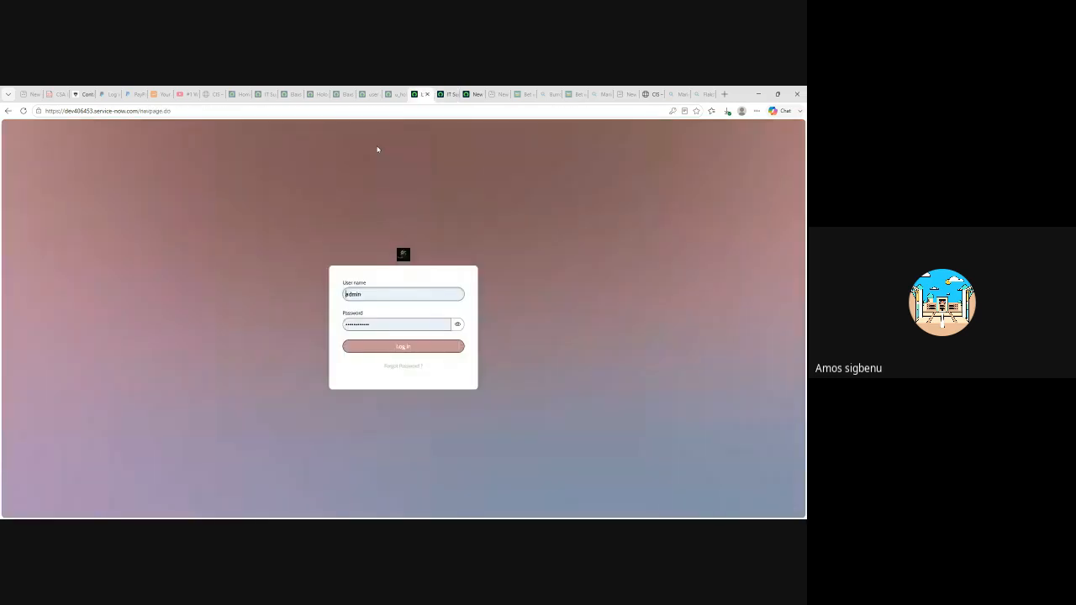
- Reload the instance and open the IT Support group record via Favorites > Groups
left_click(23, 111)
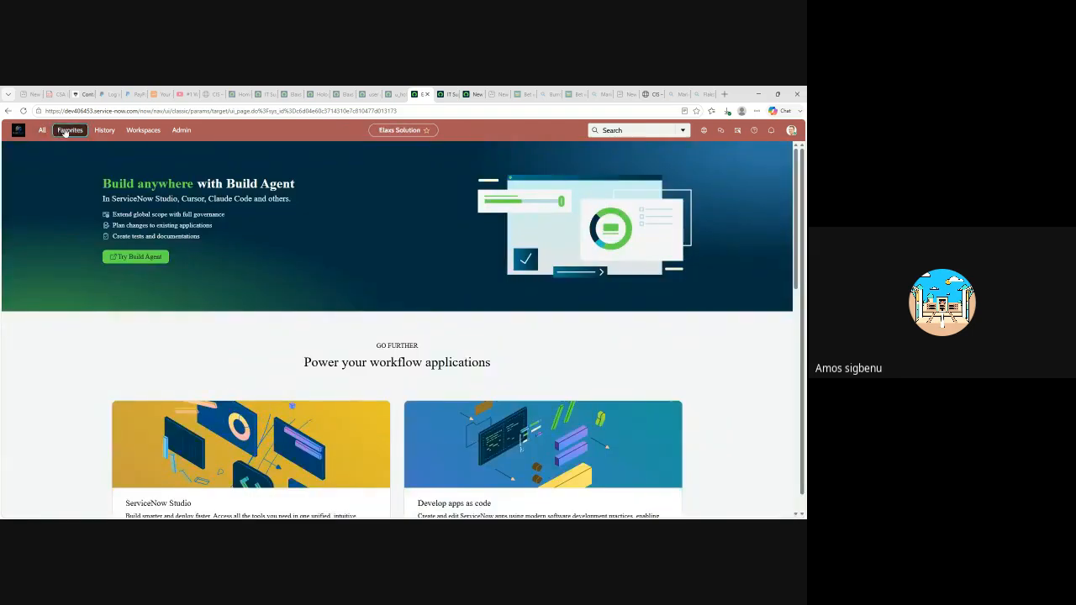
left_click(65, 132)
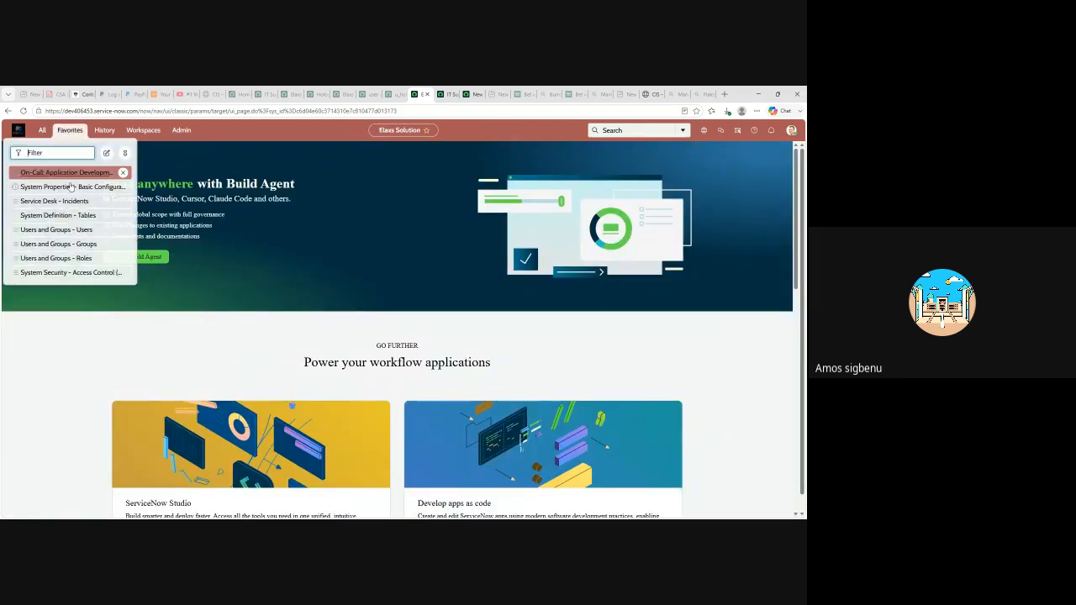
left_click(66, 246)
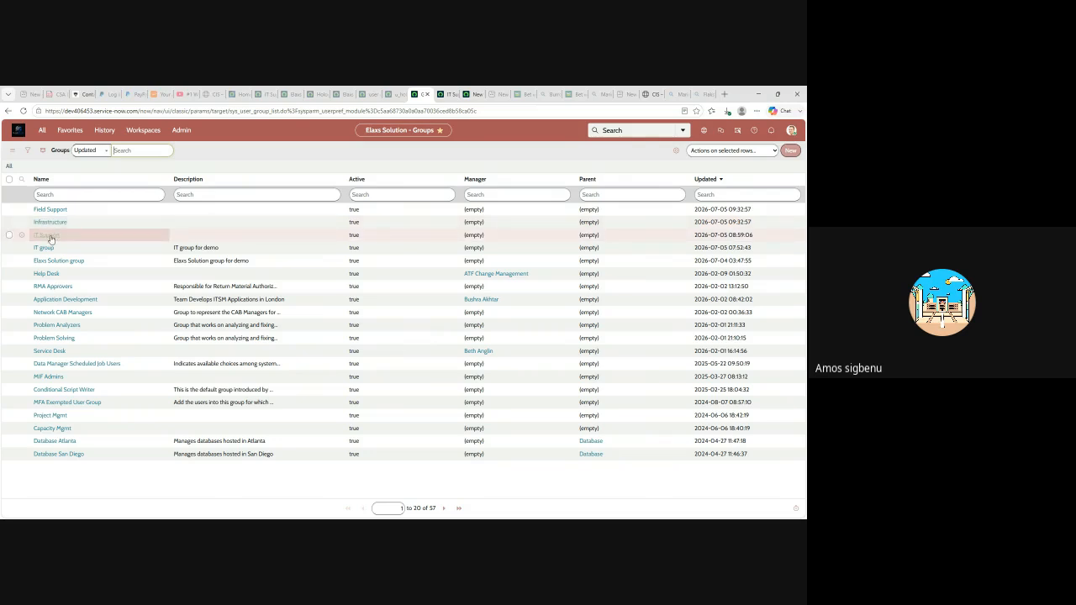
left_click(48, 236)
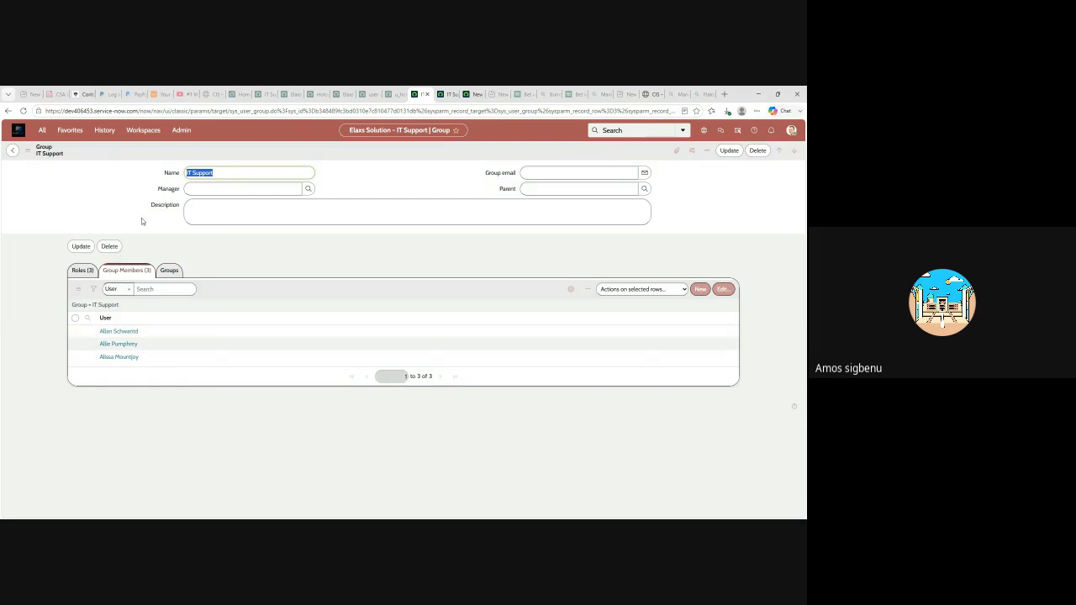
- Check IT Support's three members across tabs, then return to the Groups list
left_click(437, 98)
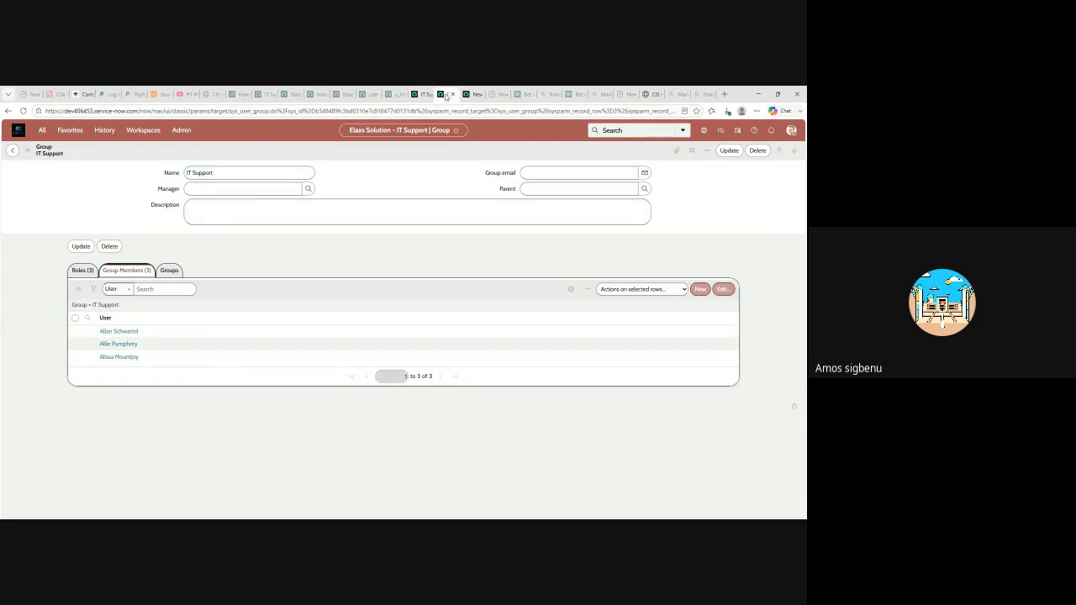
left_click(420, 95)
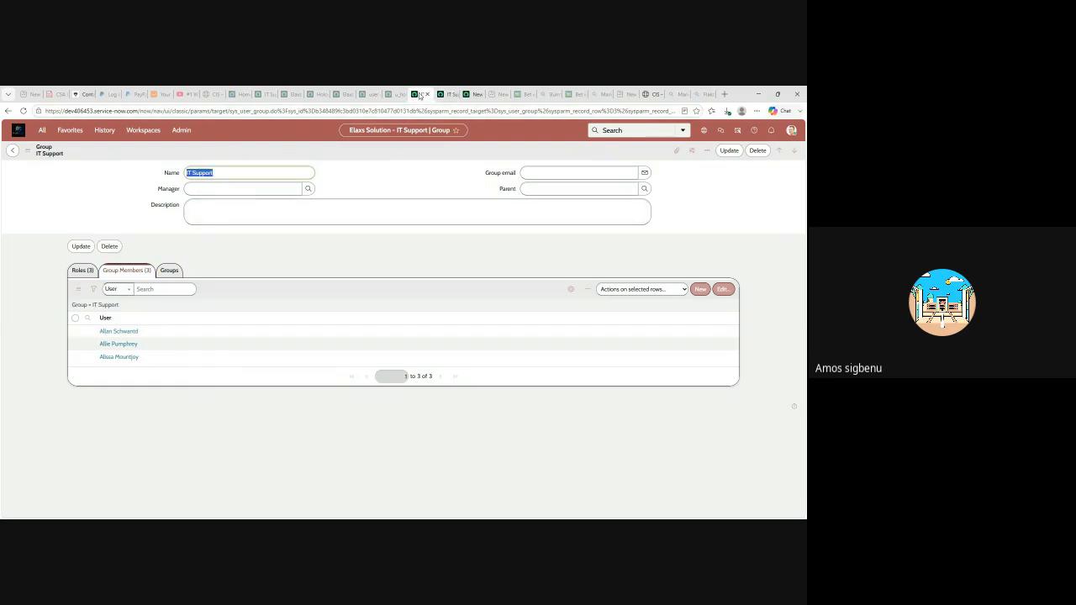
left_click(73, 132)
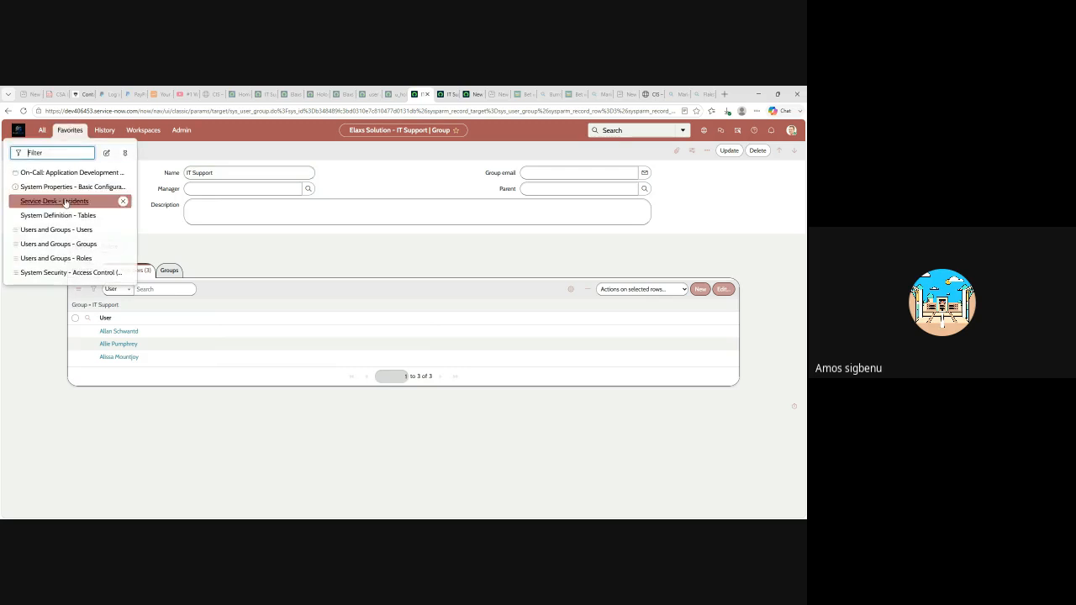
left_click(59, 244)
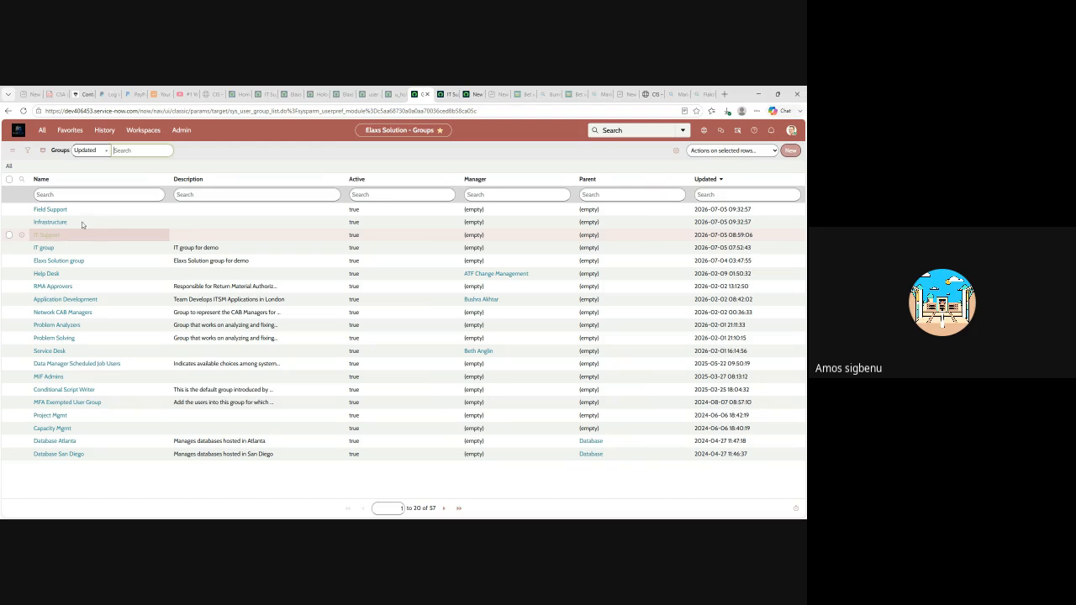
- Compare Infrastructure's three roles with IT Support's roles, then view Infrastructure's two members
double_click(51, 222)
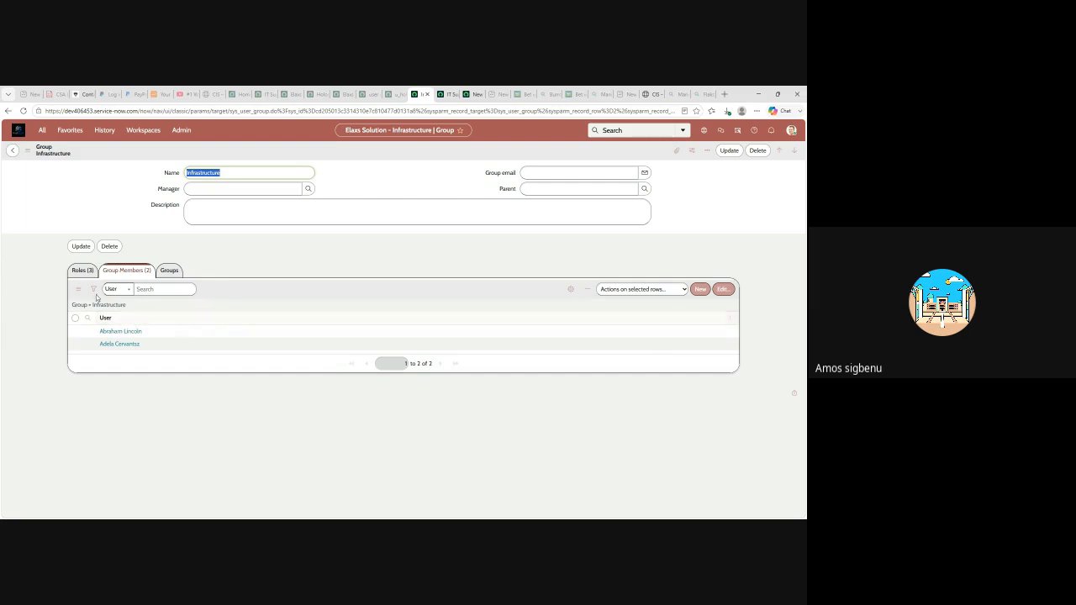
left_click(81, 270)
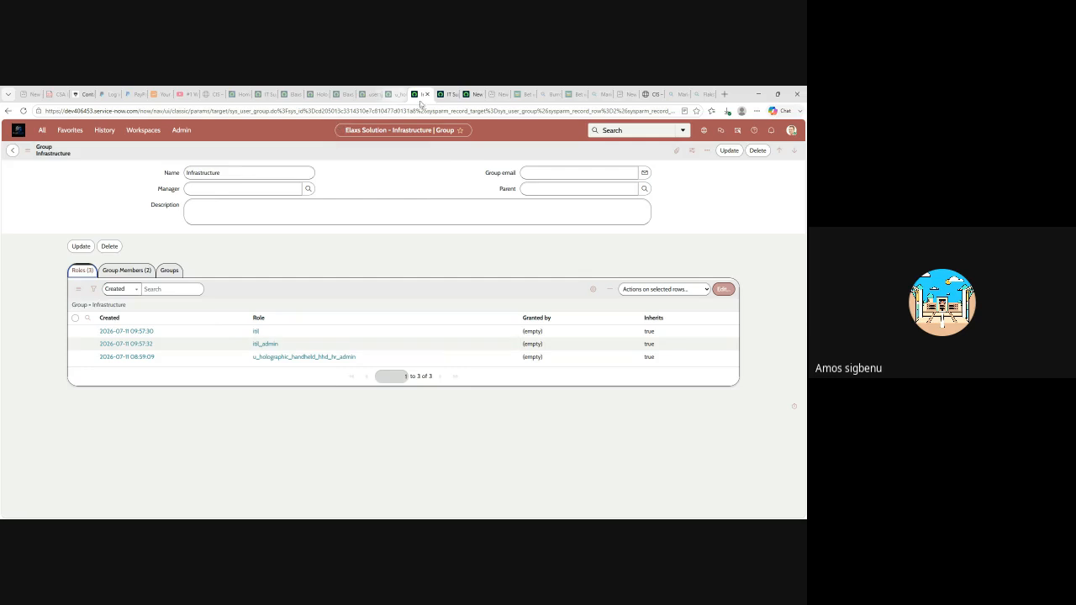
left_click(446, 95)
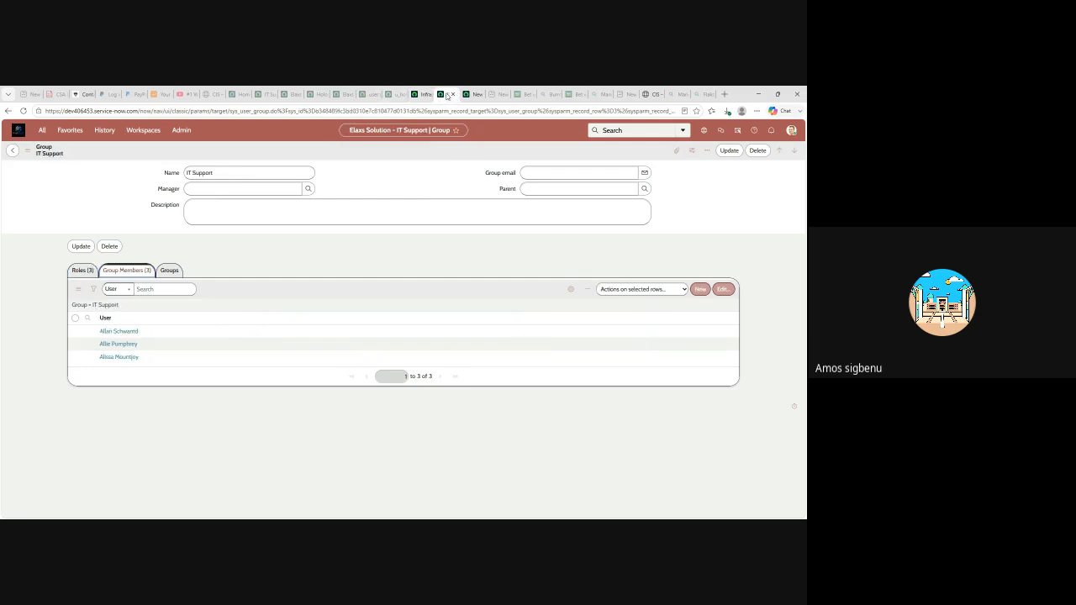
left_click(81, 270)
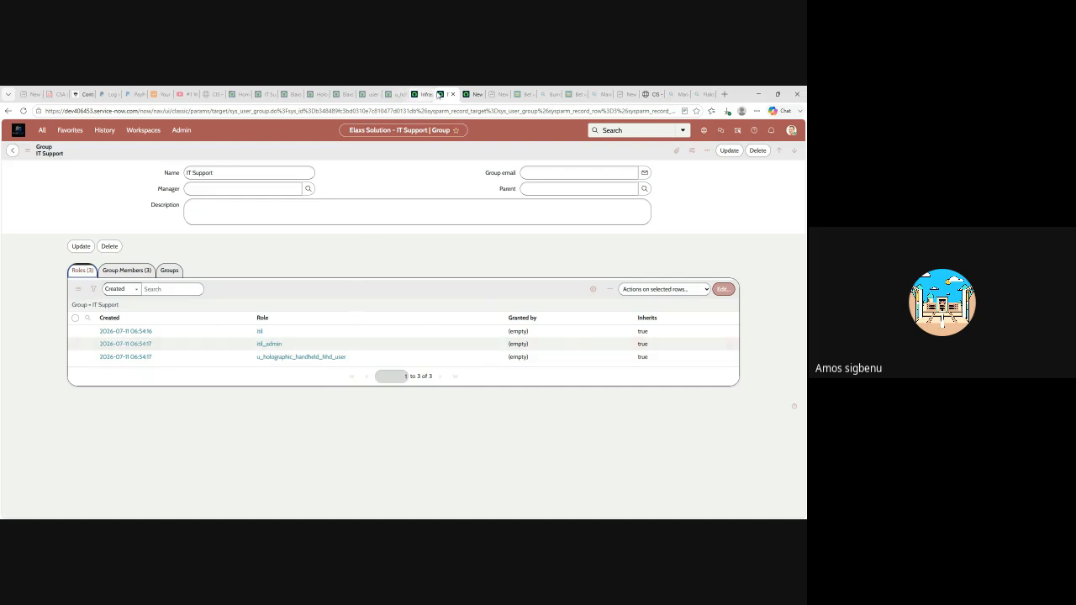
key("ctrl+shift+Tab")
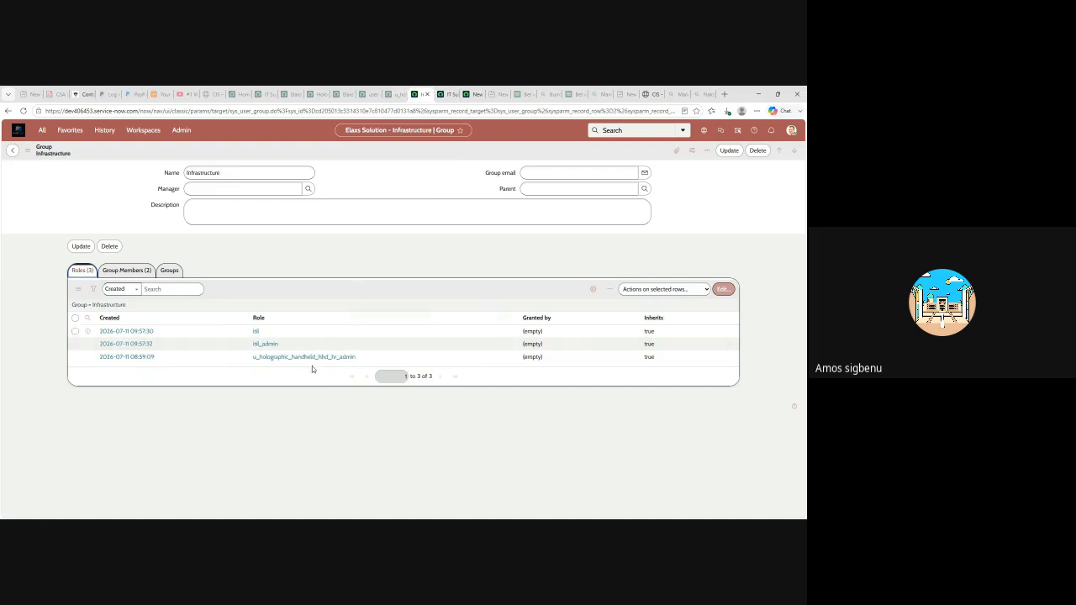
left_click(128, 270)
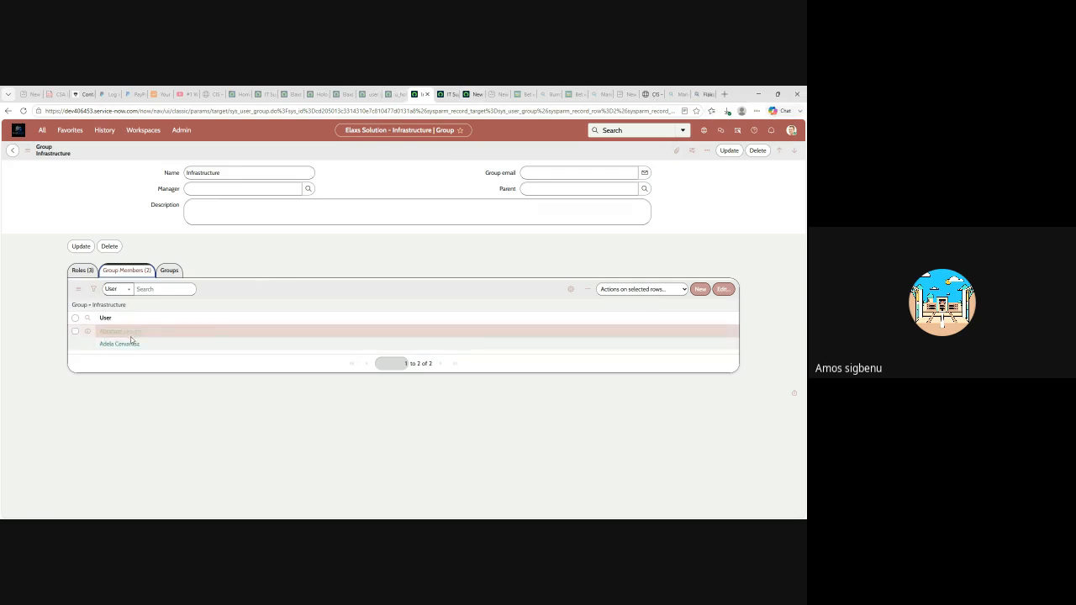
- Filter the Tables list to labels starting with 'holo' and show the filter conditions
left_click(391, 94)
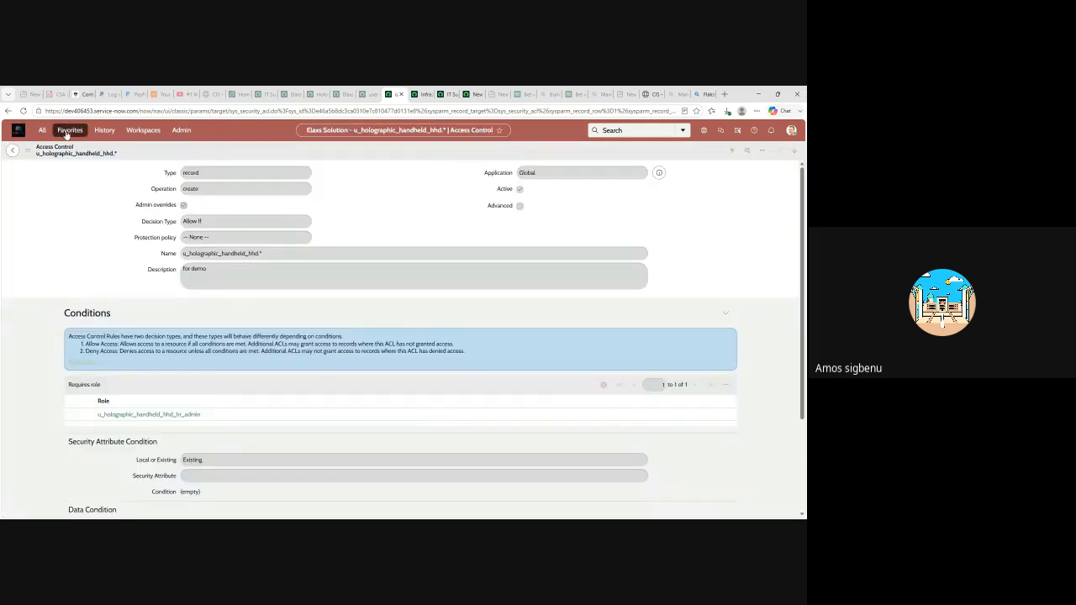
left_click(67, 133)
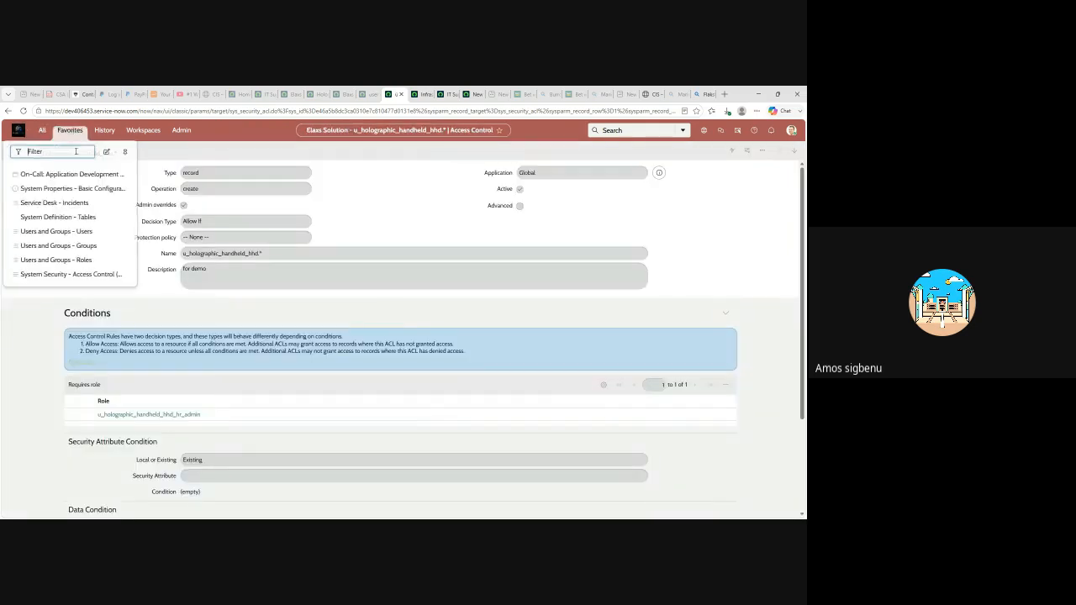
left_click(82, 218)
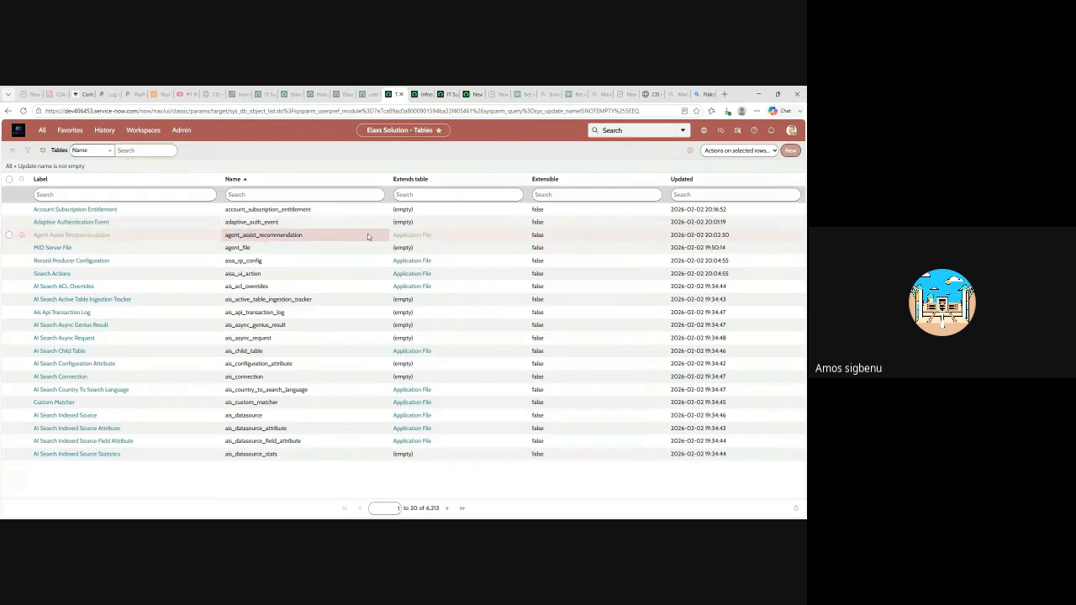
left_click(66, 194)
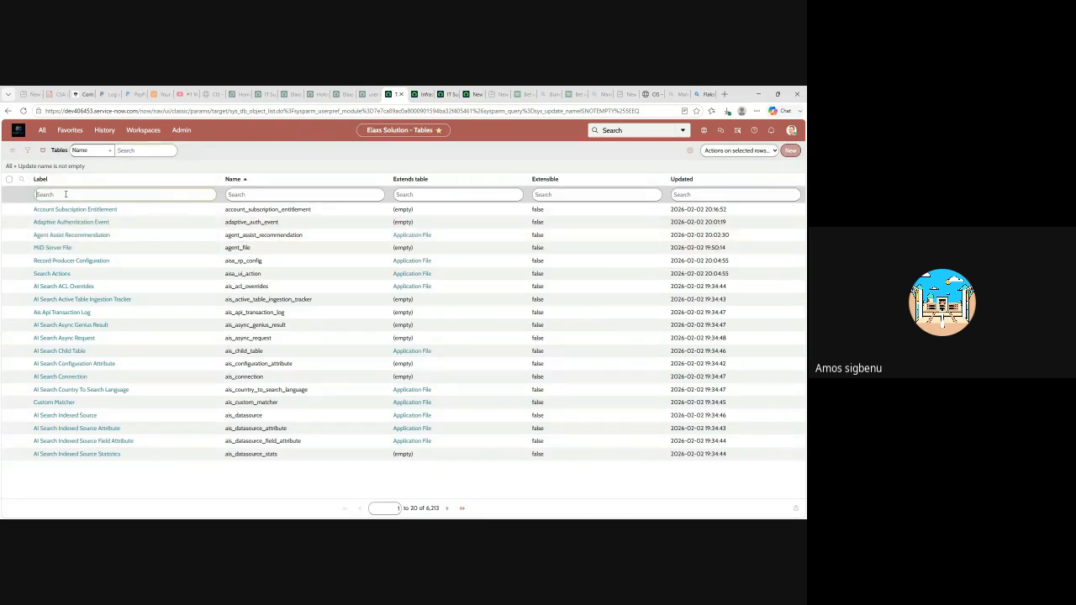
type("holo")
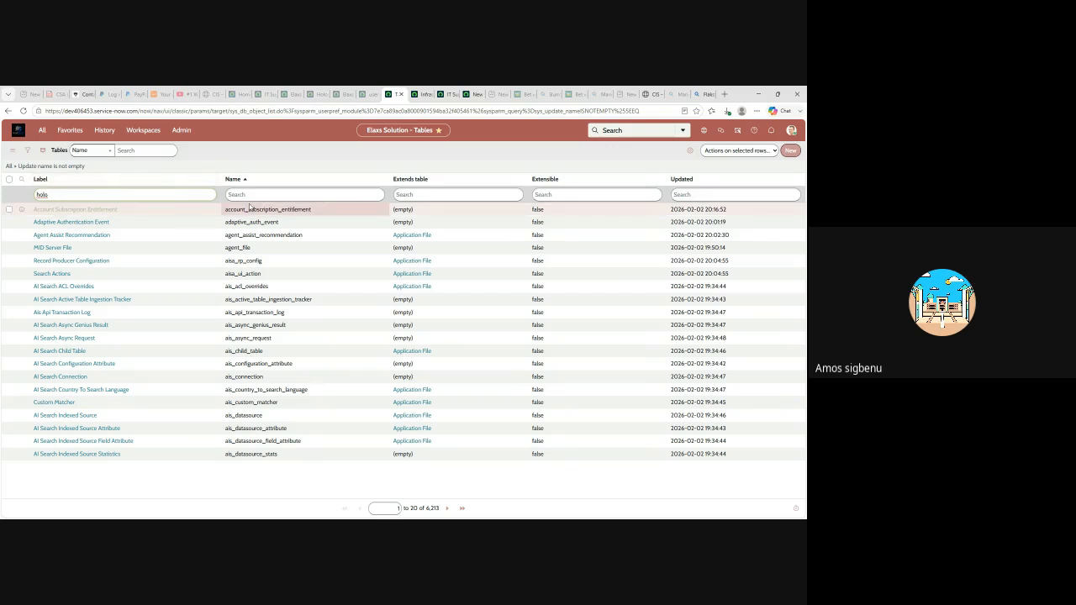
key("Return")
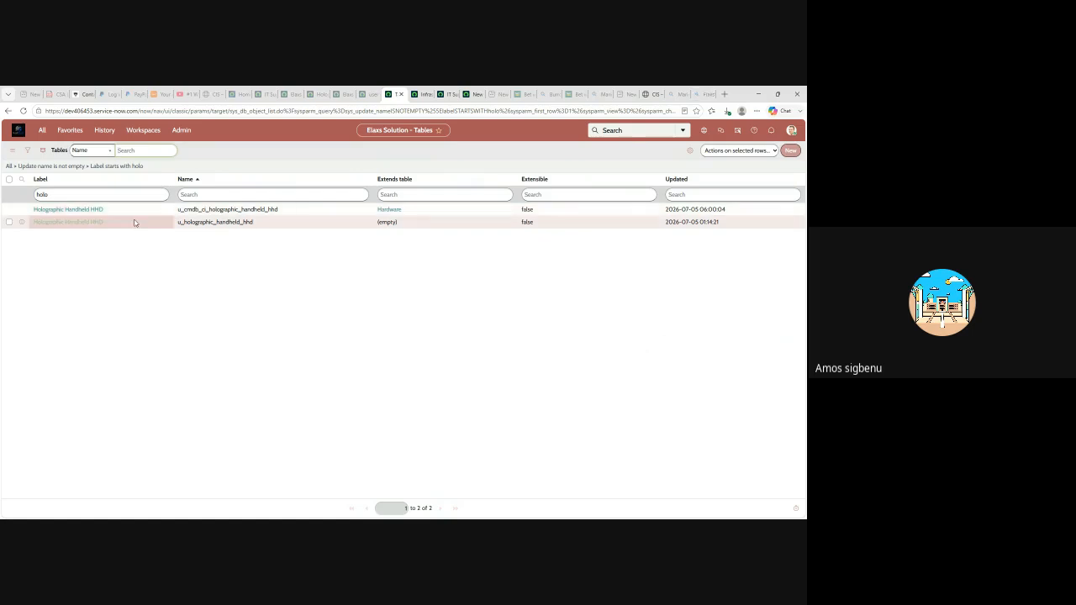
left_click(27, 150)
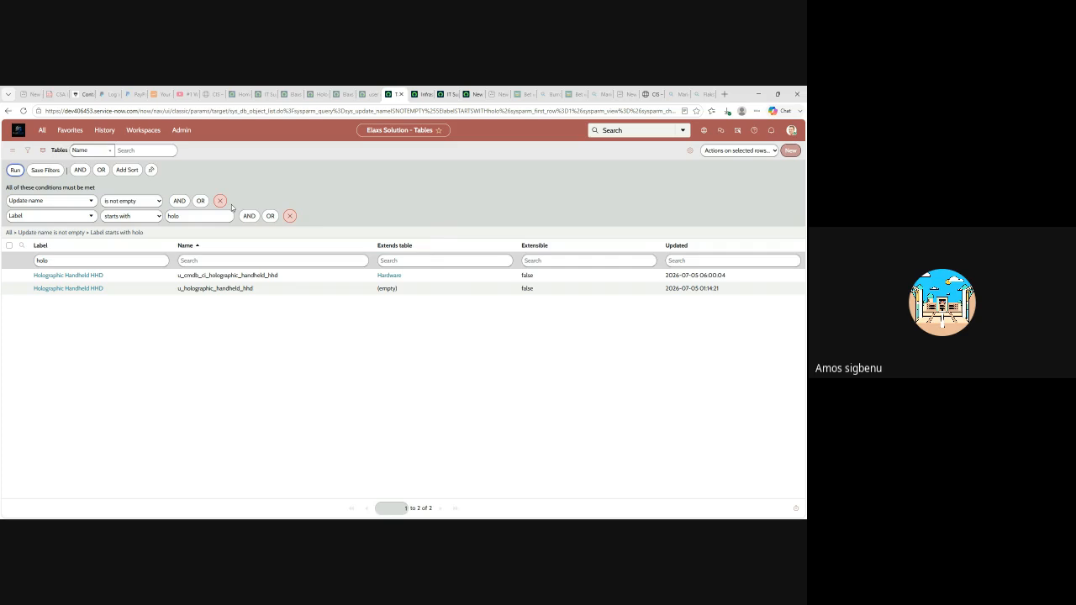
- Open the Holographic Handheld HHD table record and use Show Form to get a new empty record
double_click(81, 290)
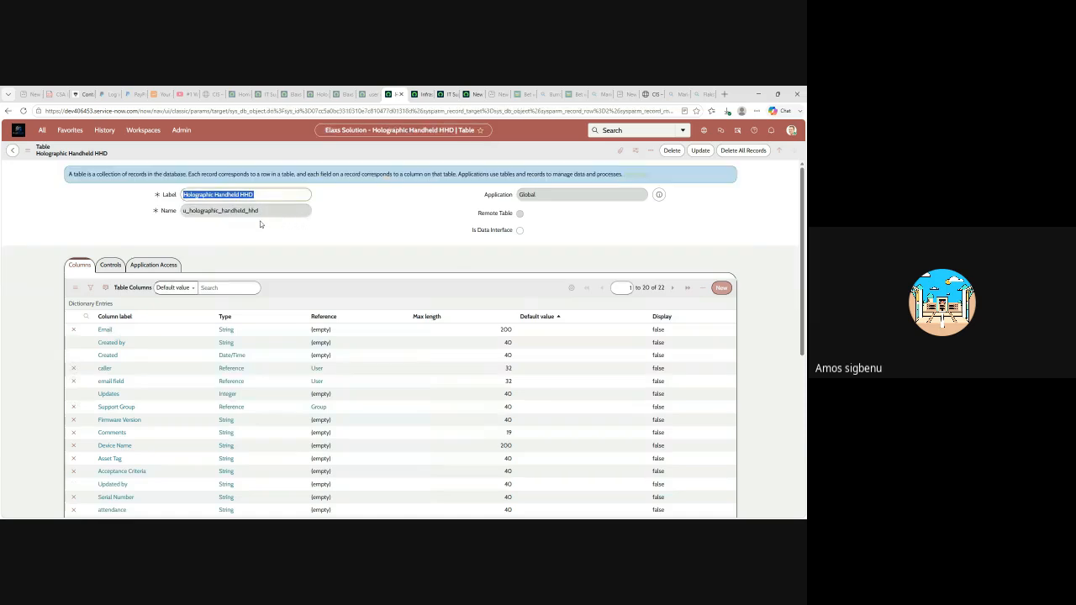
scroll(358, 303, "down", 10)
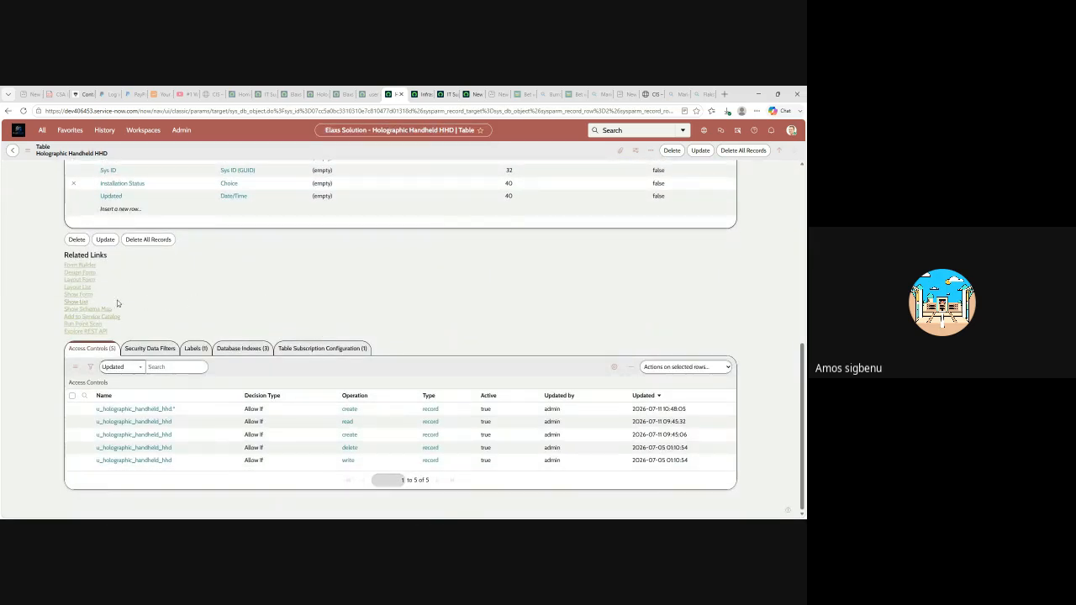
left_click(77, 295)
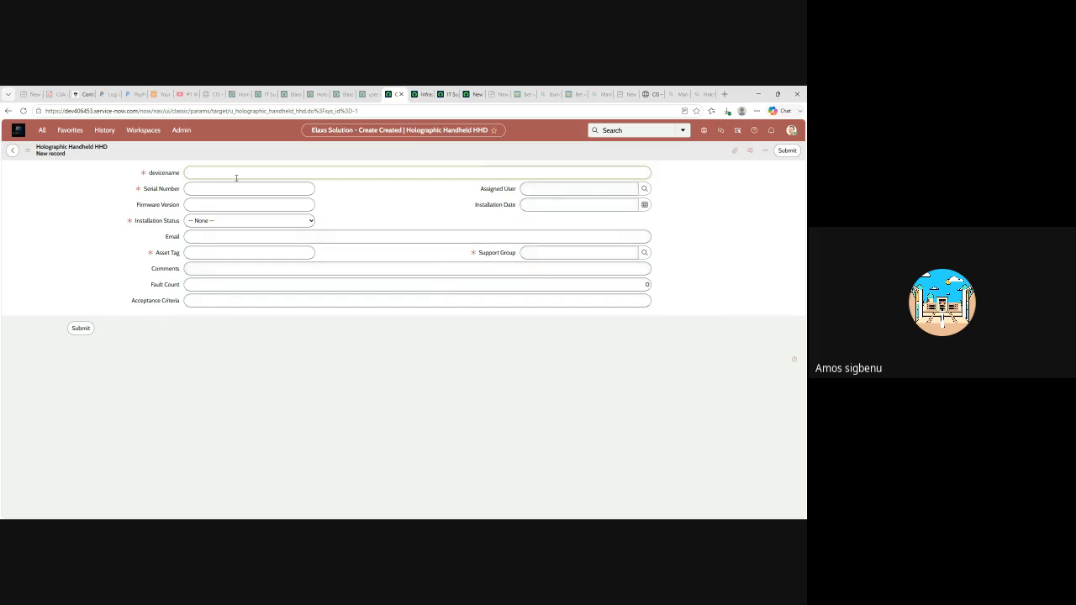
- Open the Holographic Handheld HHD form's Default view in Form Builder from the header's Configure menu
right_click(423, 158)
mouse_move(446, 175)
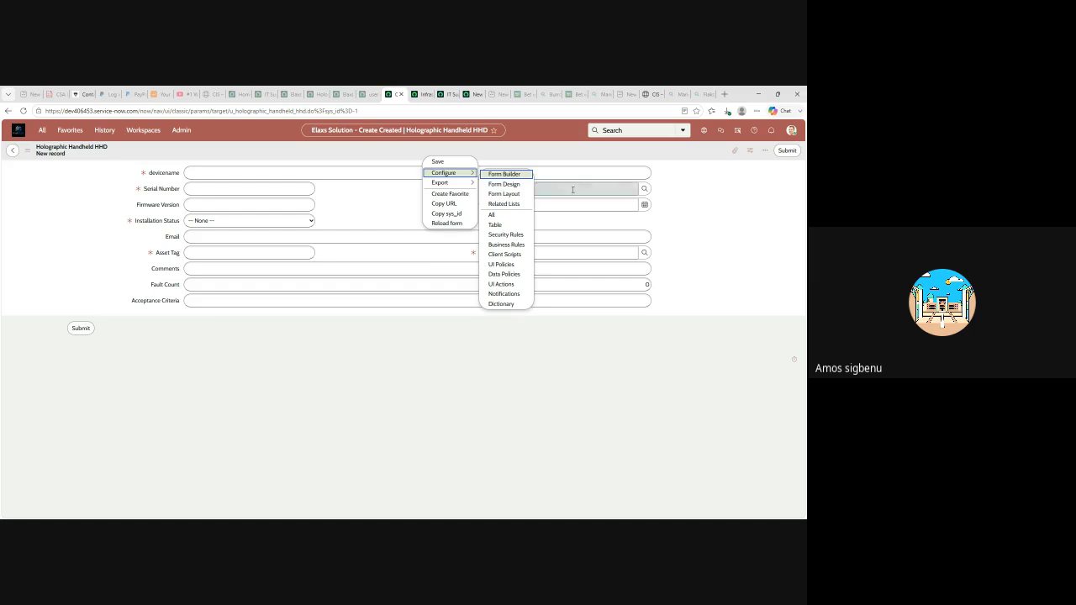
left_click(504, 174)
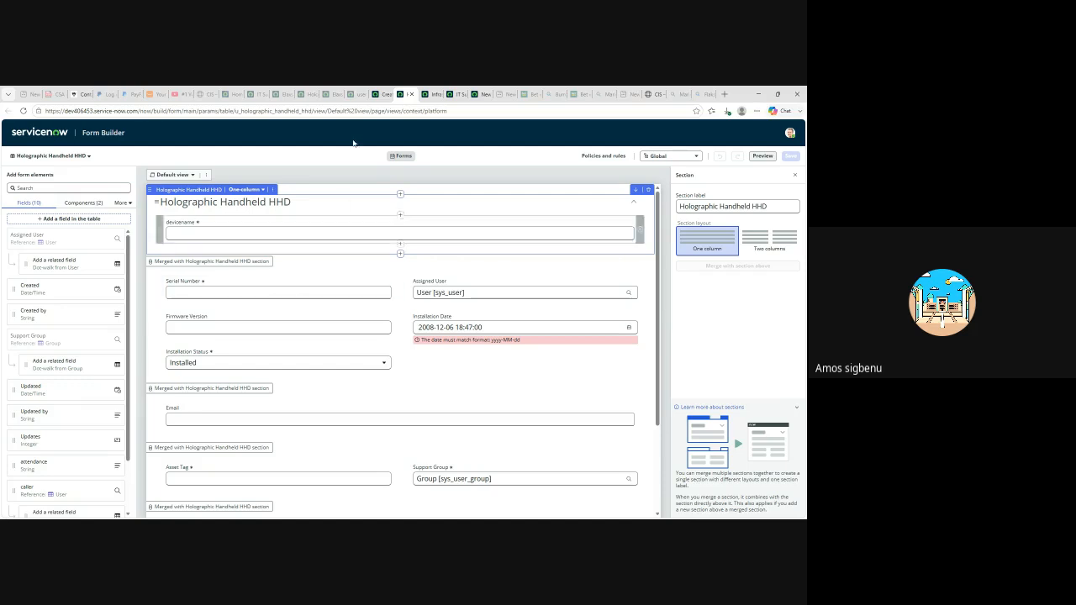
left_click(381, 94)
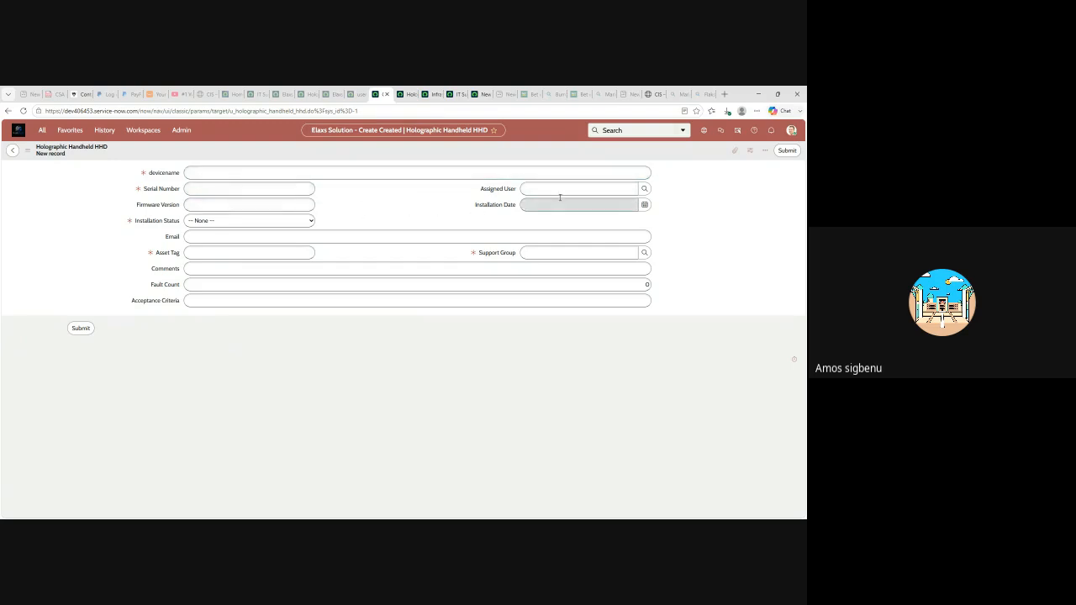
left_click(408, 95)
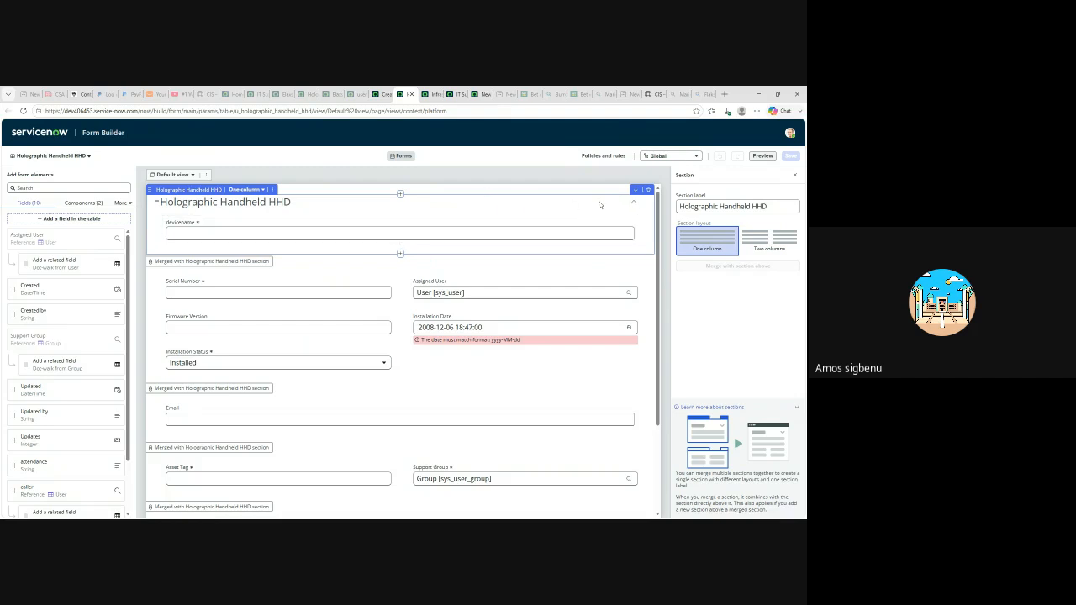
left_click(760, 241)
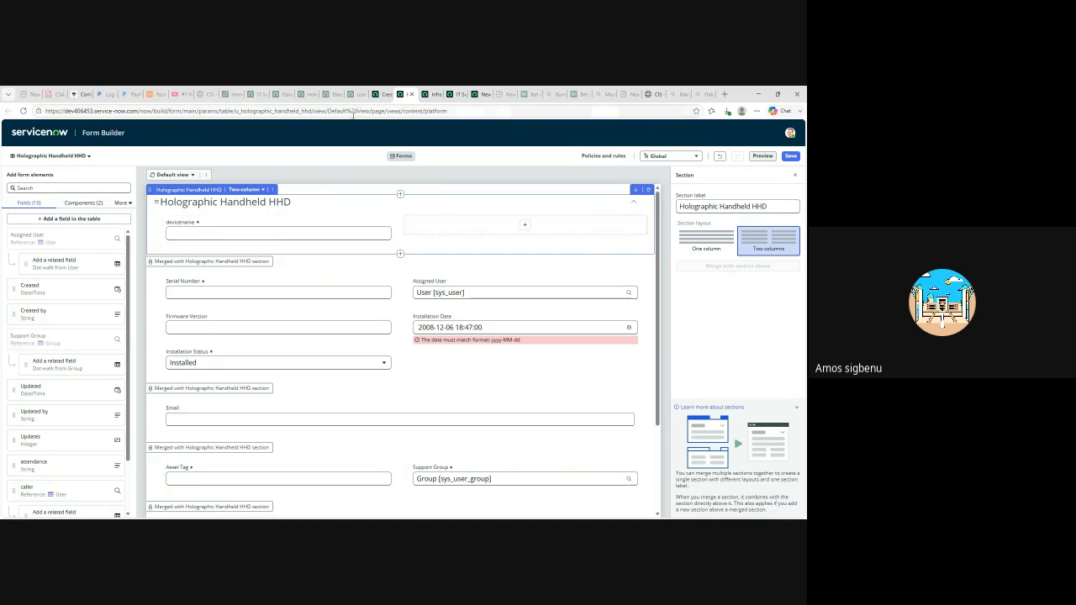
left_click(381, 93)
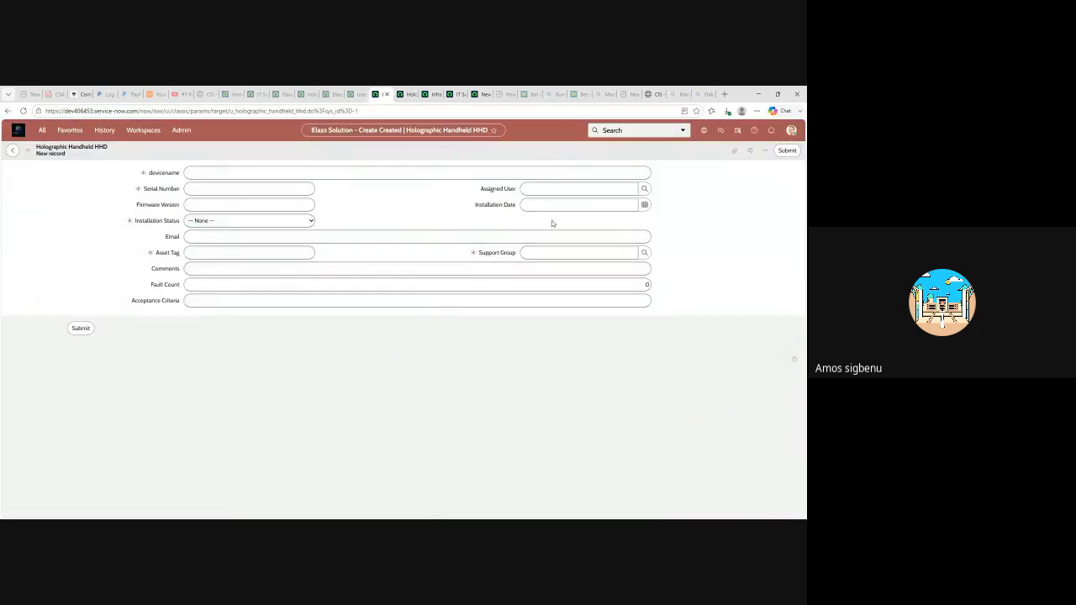
left_click(406, 93)
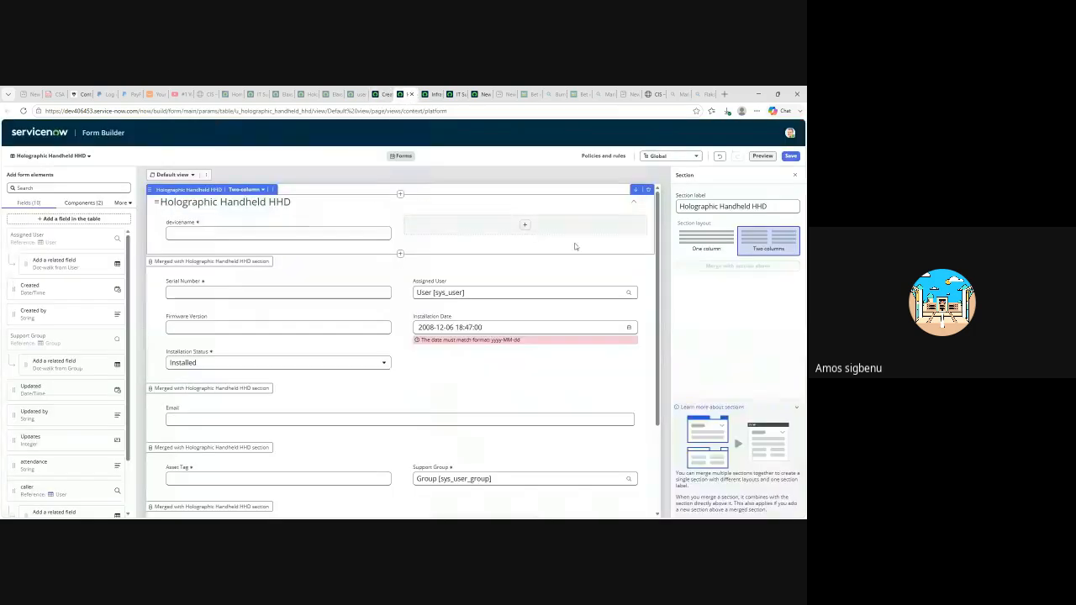
left_click(703, 242)
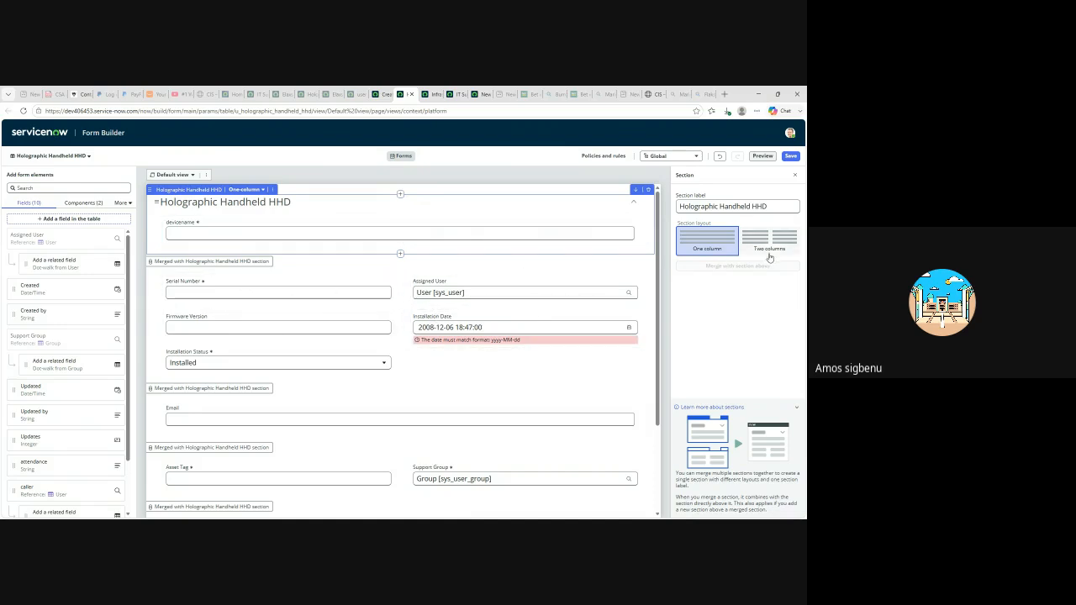
- Select the merged Serial Number section and try repositioning the Serial Number field
left_click(472, 377)
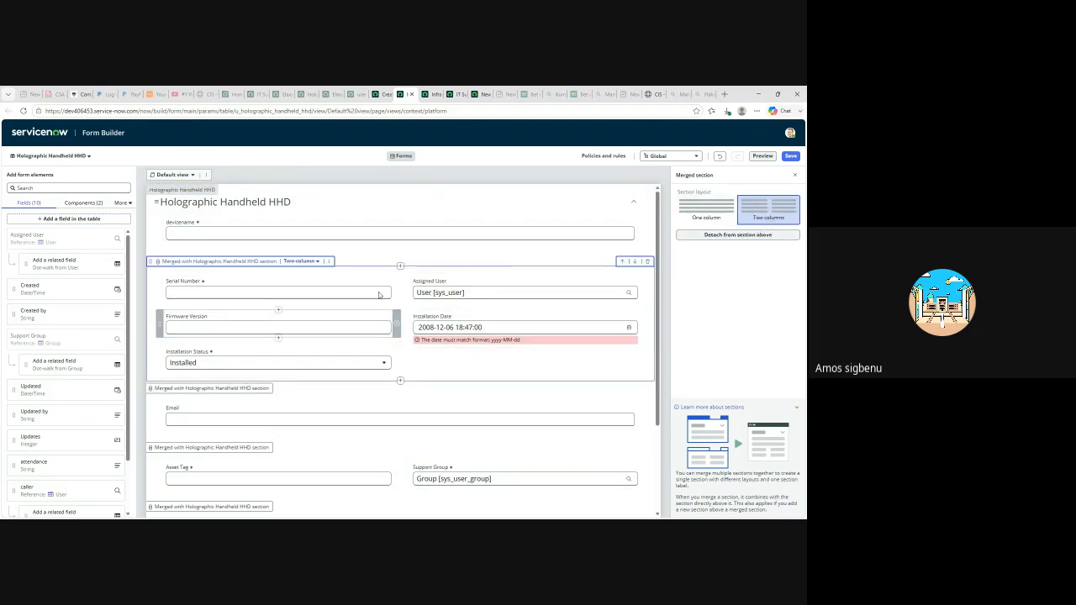
left_click_drag(346, 292, 303, 284)
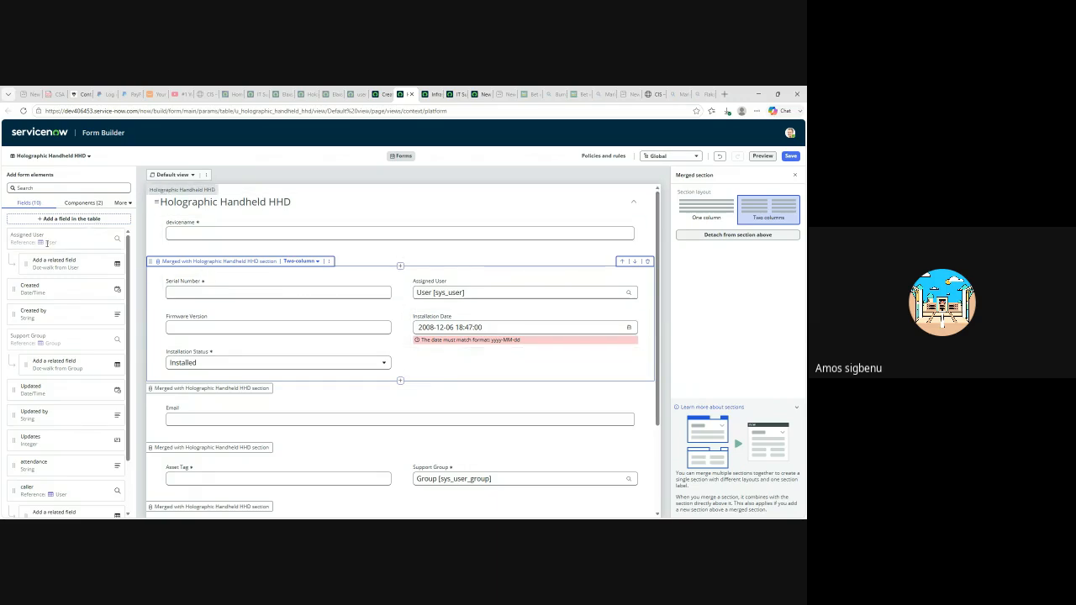
scroll(62, 329, "down", 1)
scroll(67, 338, "up", 1)
left_click_drag(12, 243, 32, 264)
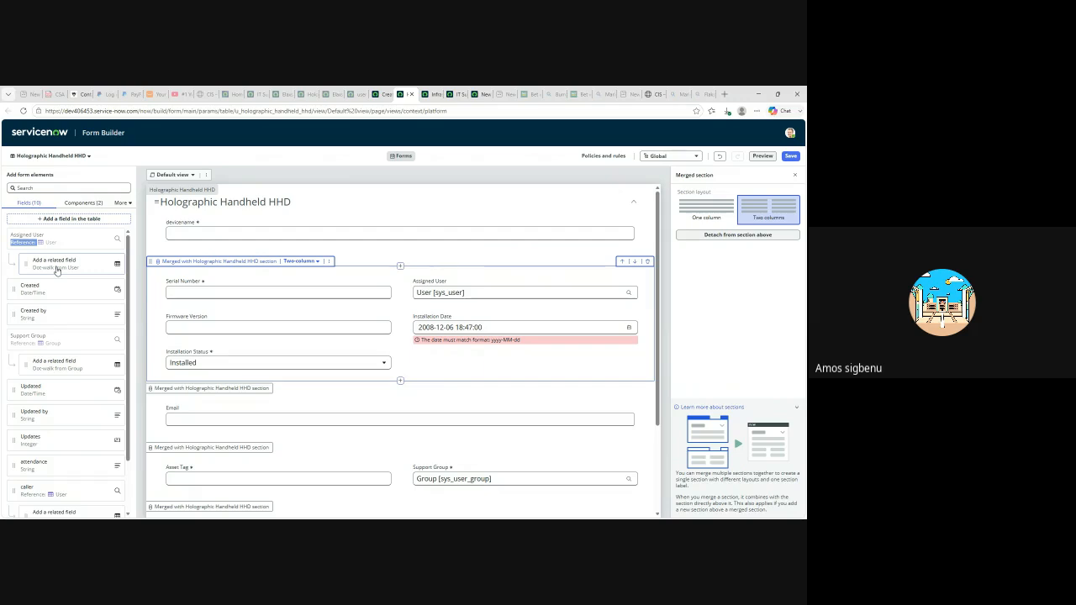
- Drag 'Add a related field' above Comments to dot-walk a User table field
scroll(97, 356, "down", 2)
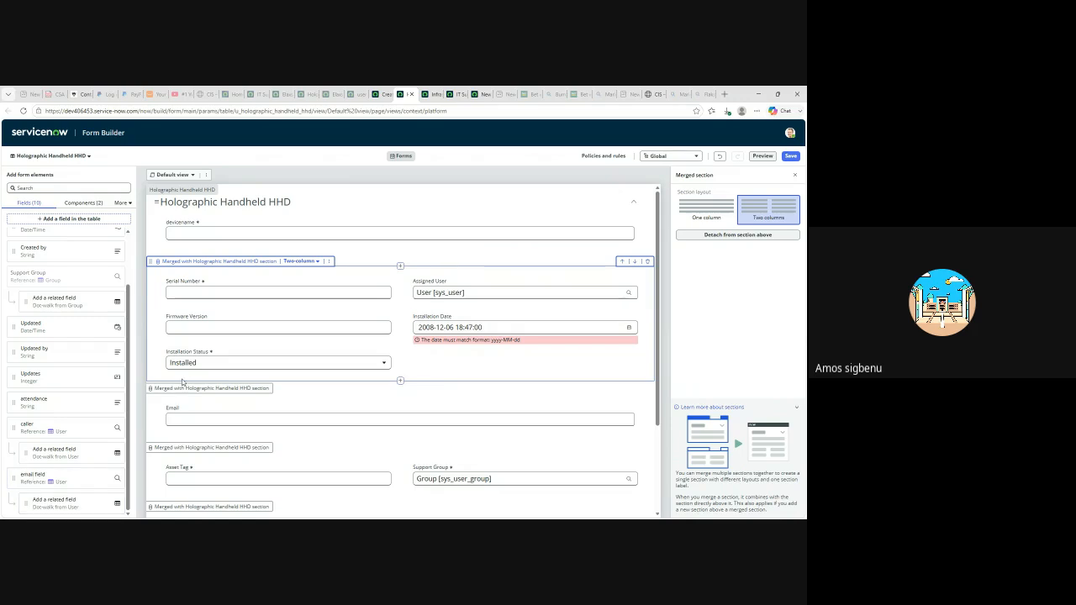
scroll(227, 387, "down", 3)
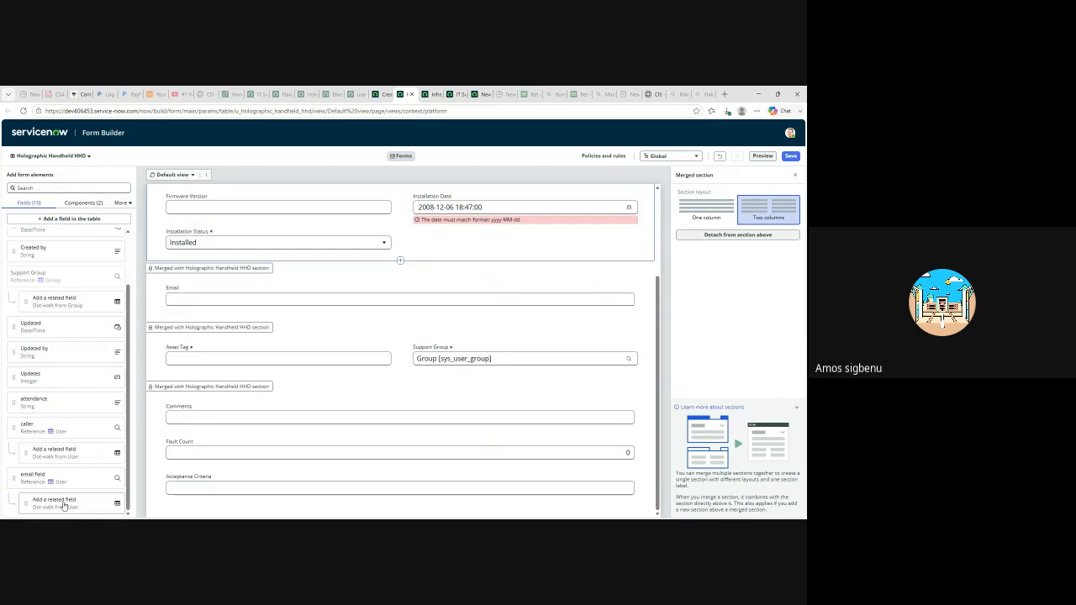
left_click_drag(61, 505, 205, 406)
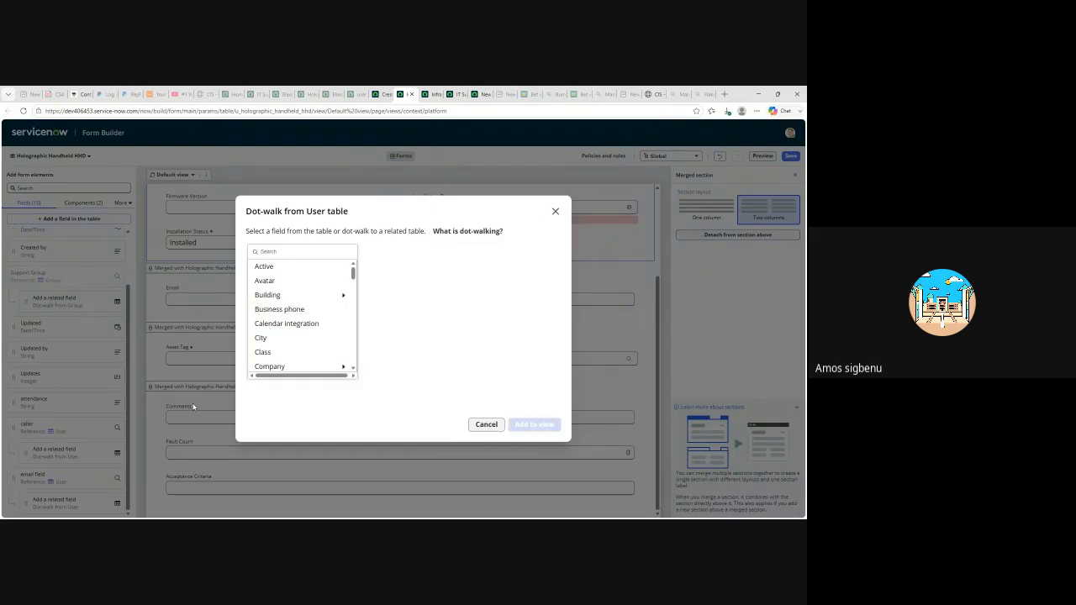
scroll(280, 311, "down", 2)
scroll(281, 311, "up", 2)
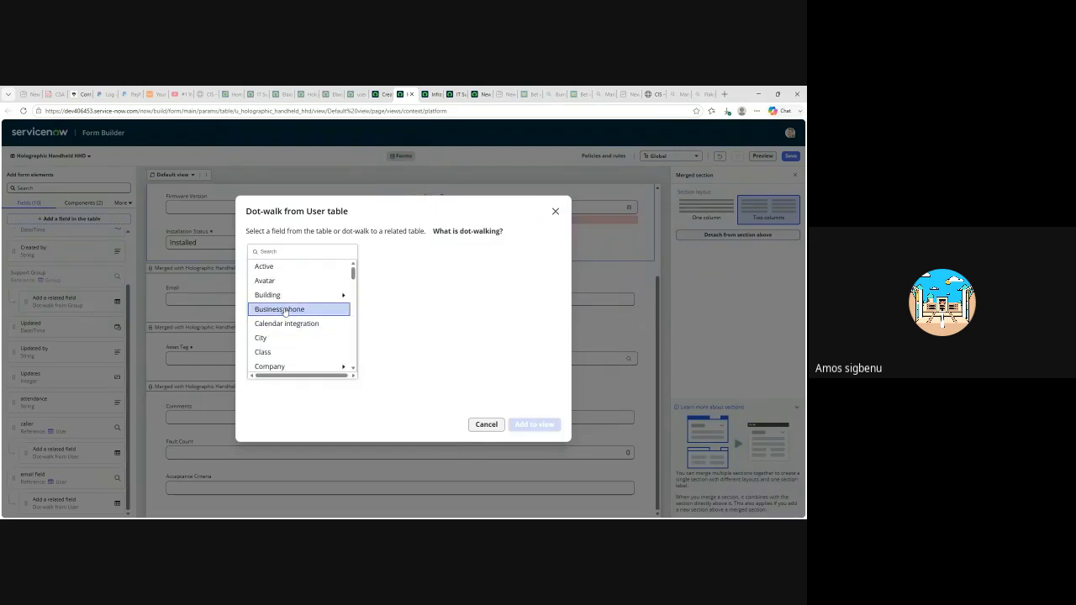
scroll(284, 311, "down", 4)
scroll(283, 311, "up", 3)
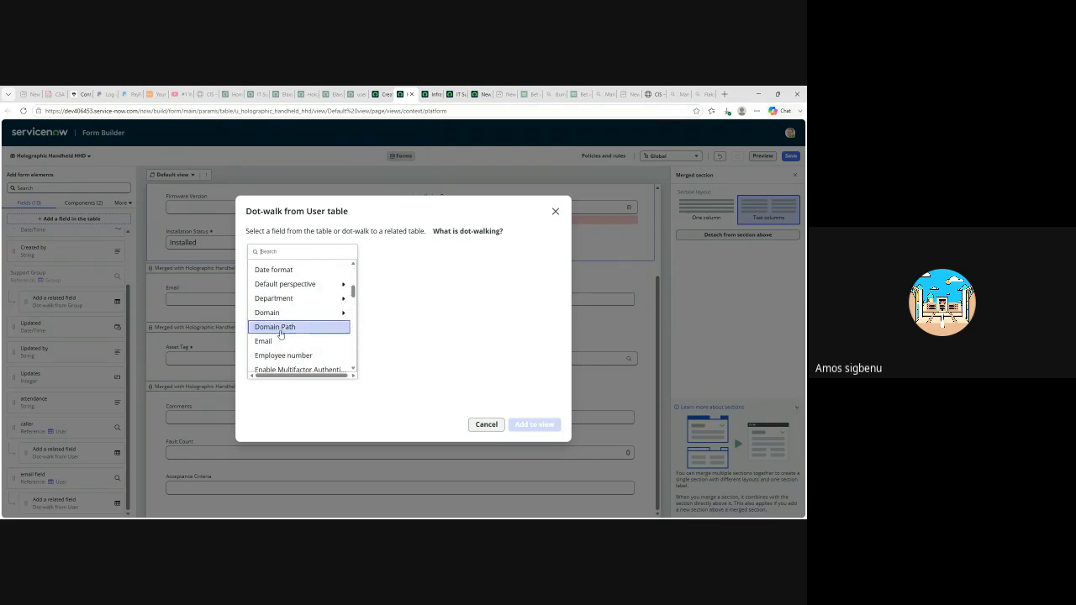
left_click(271, 341)
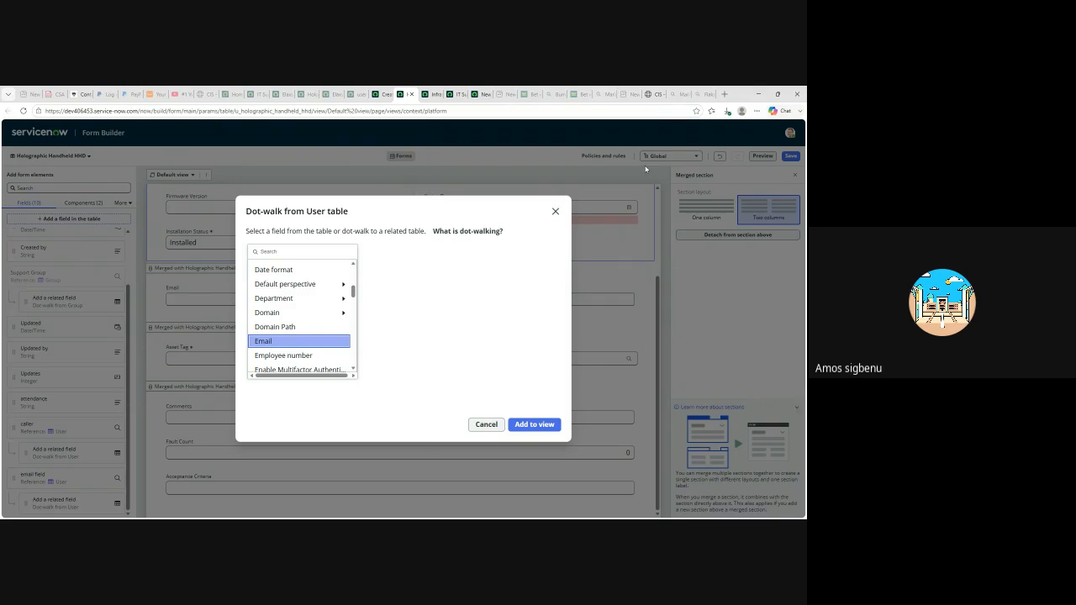
left_click(554, 211)
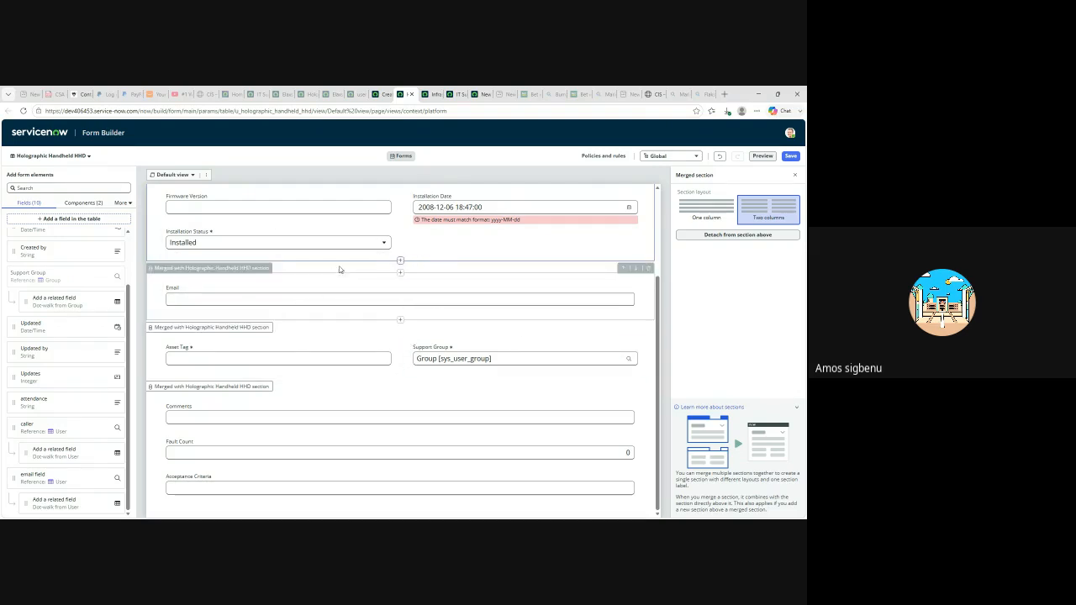
- Switch back to the classic Holographic Handheld HHD new-record form, now showing Email
left_click(395, 95)
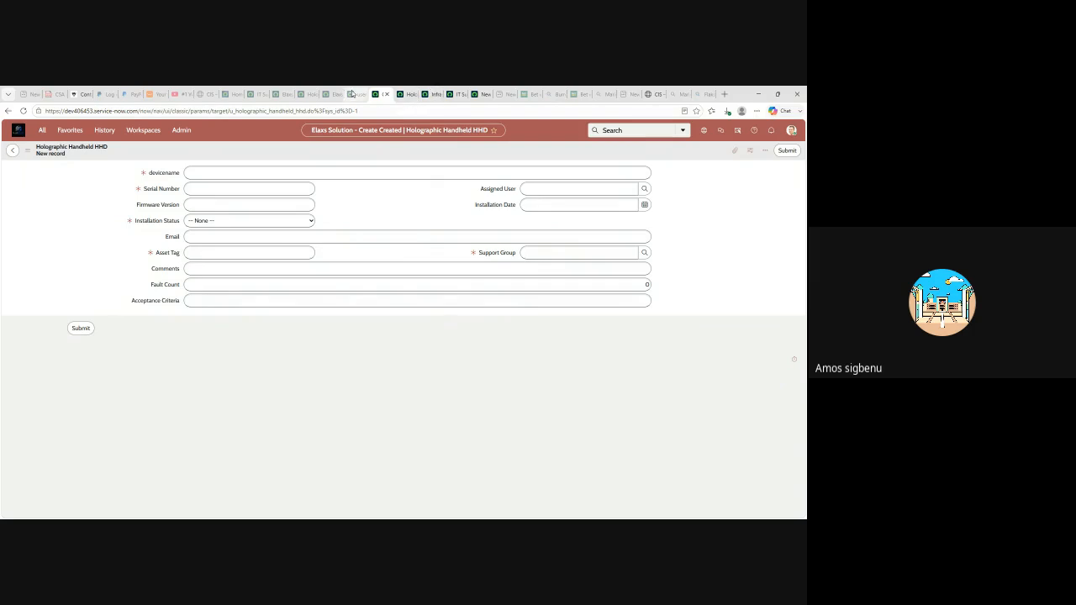
- Check the Infrastructure group's members, then reopen the Holographic Handheld HHD new record from History
left_click(435, 98)
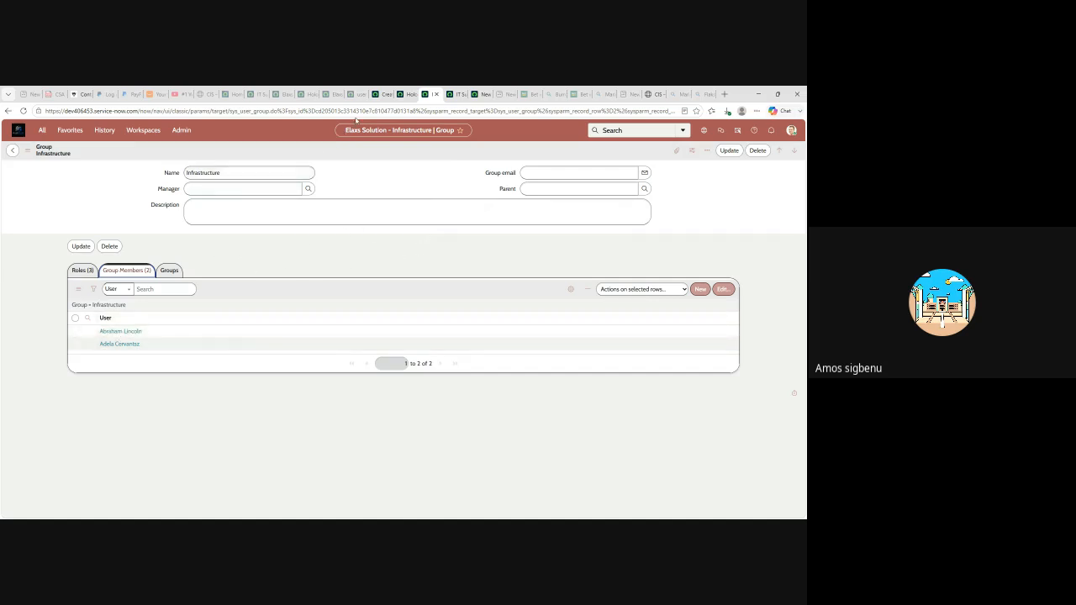
left_click(383, 94)
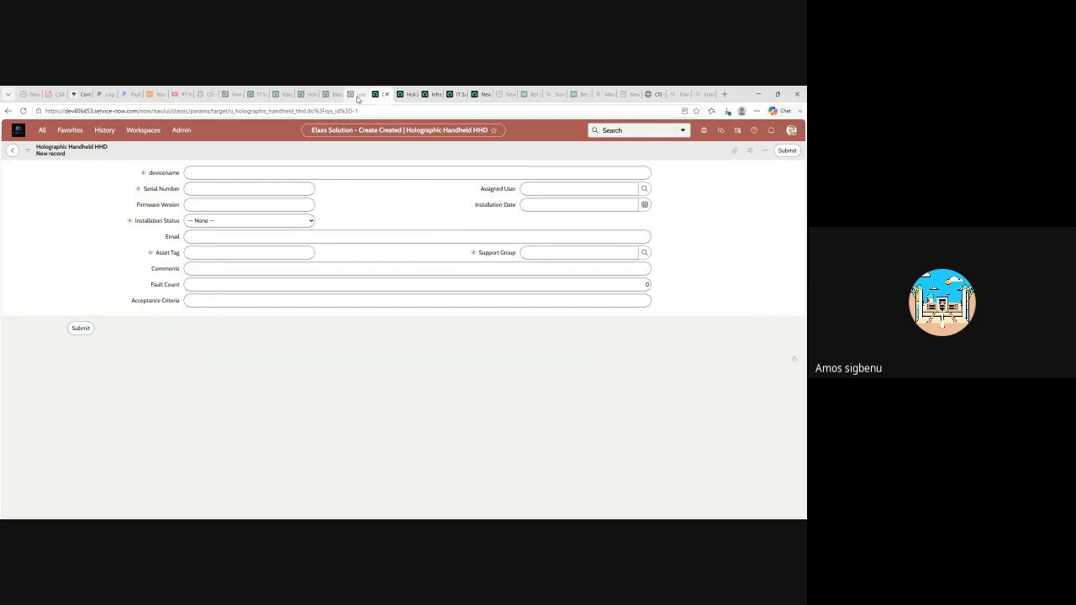
left_click(74, 132)
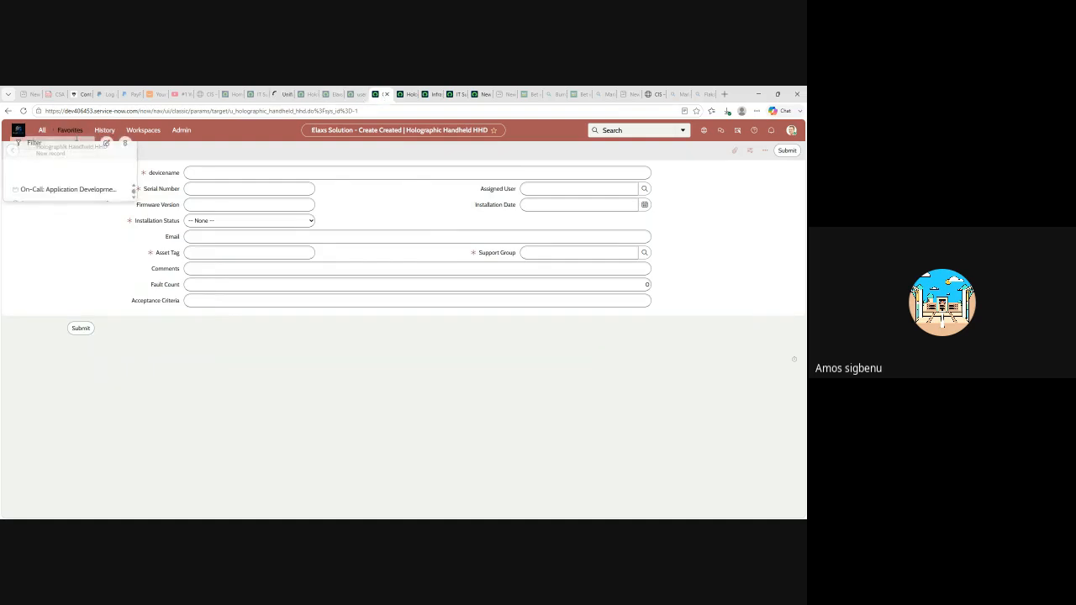
left_click(104, 133)
left_click(87, 174)
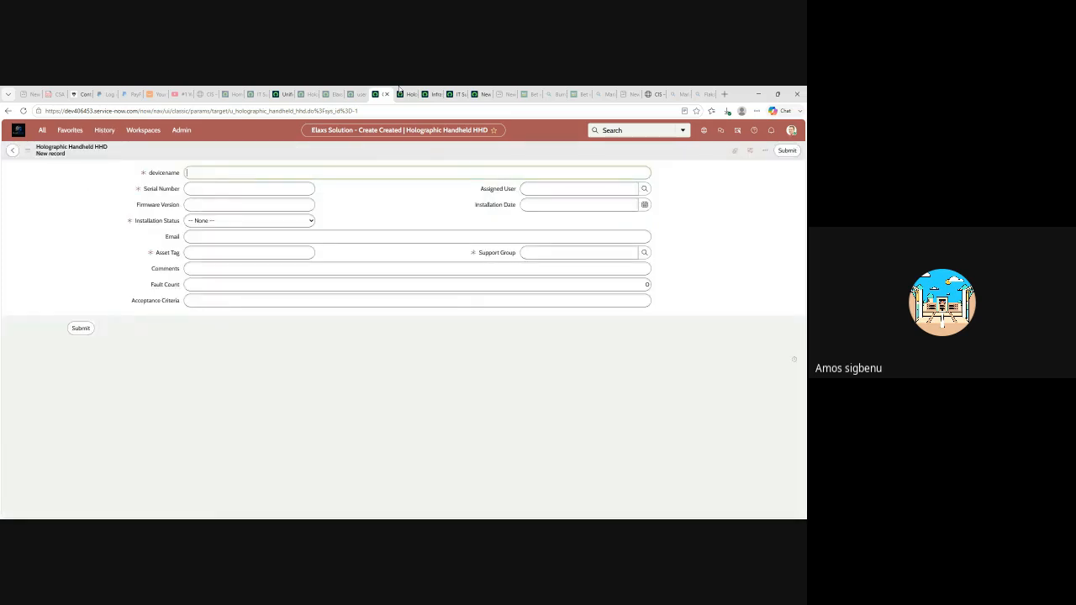
- Reopen the Holographic Handheld HHD table definition from History and scroll toward its access controls
left_click(105, 131)
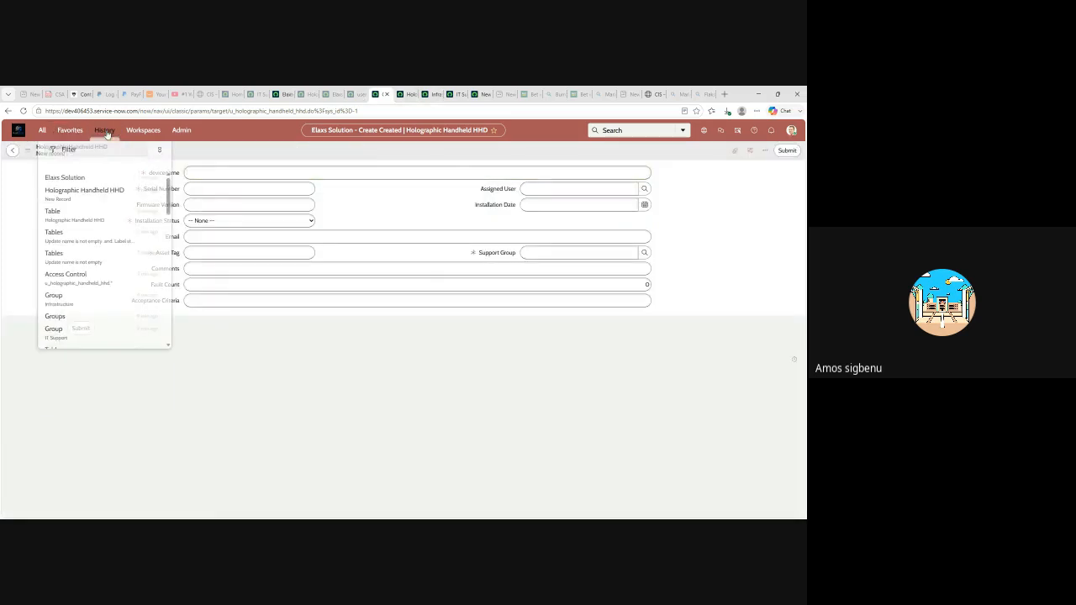
left_click(55, 207)
scroll(299, 260, "down", 15)
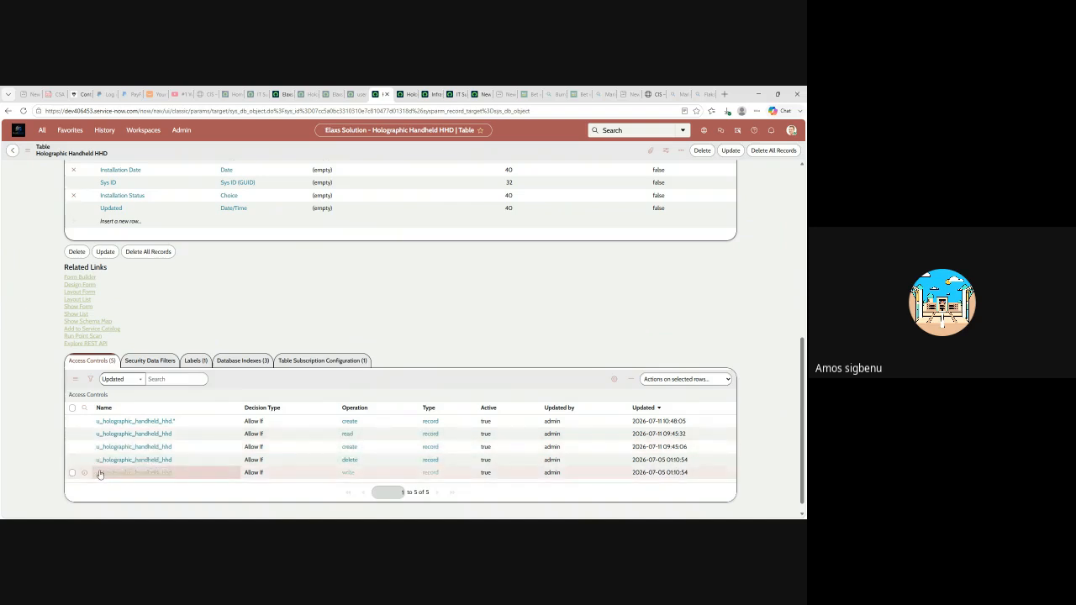
- Review the five access controls (create, read, create, delete, write), then switch to the Infrastructure group
scroll(179, 417, "down", 1)
scroll(179, 418, "down", 1)
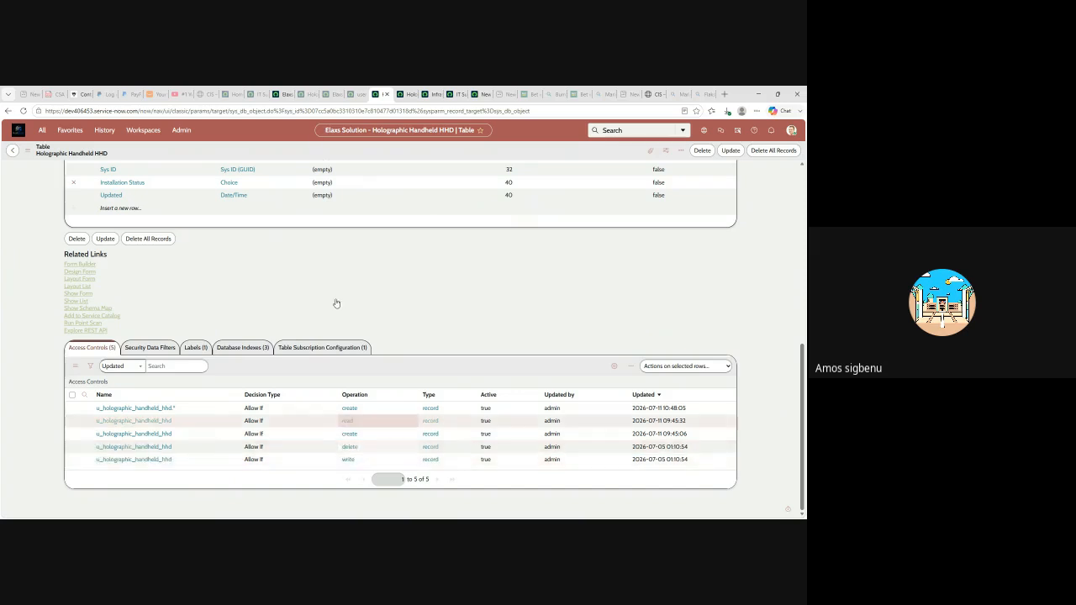
left_click(430, 93)
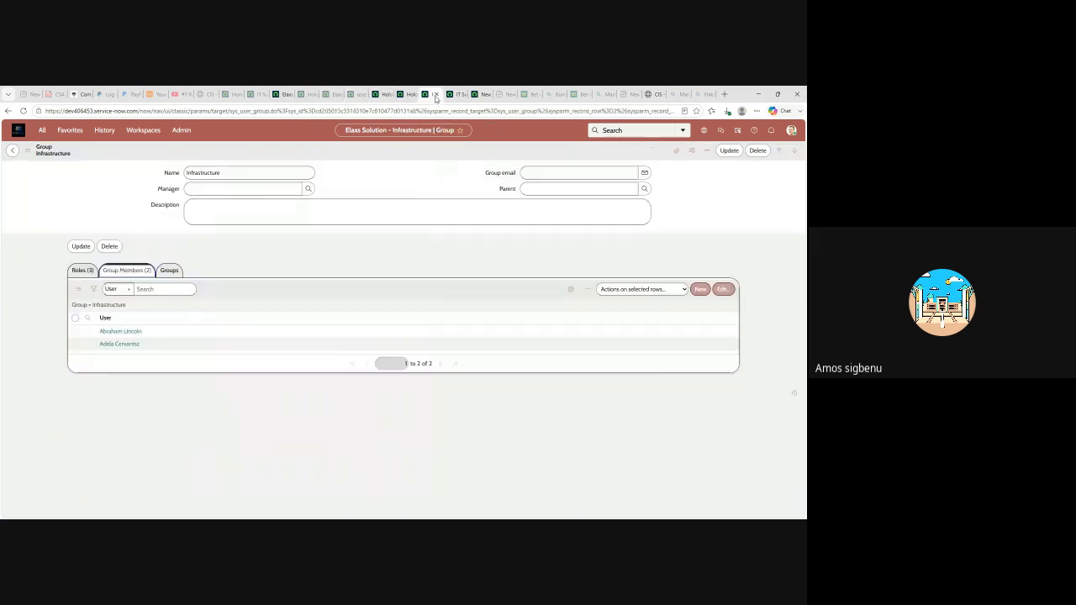
- Compare the Infrastructure group's roles with IT Support's, then switch to another ServiceNow tab
left_click(81, 270)
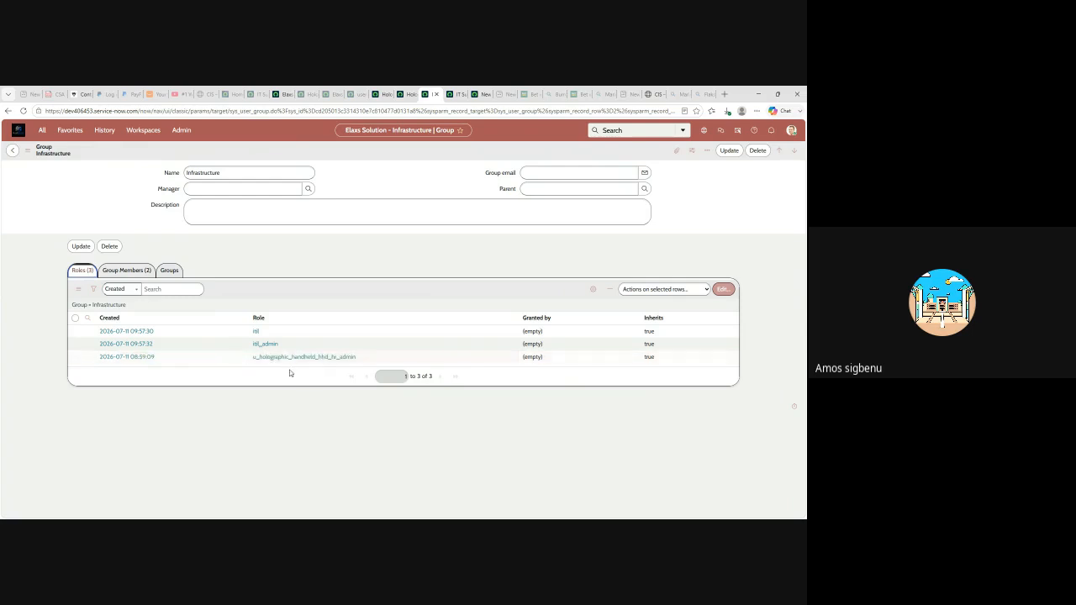
left_click(456, 96)
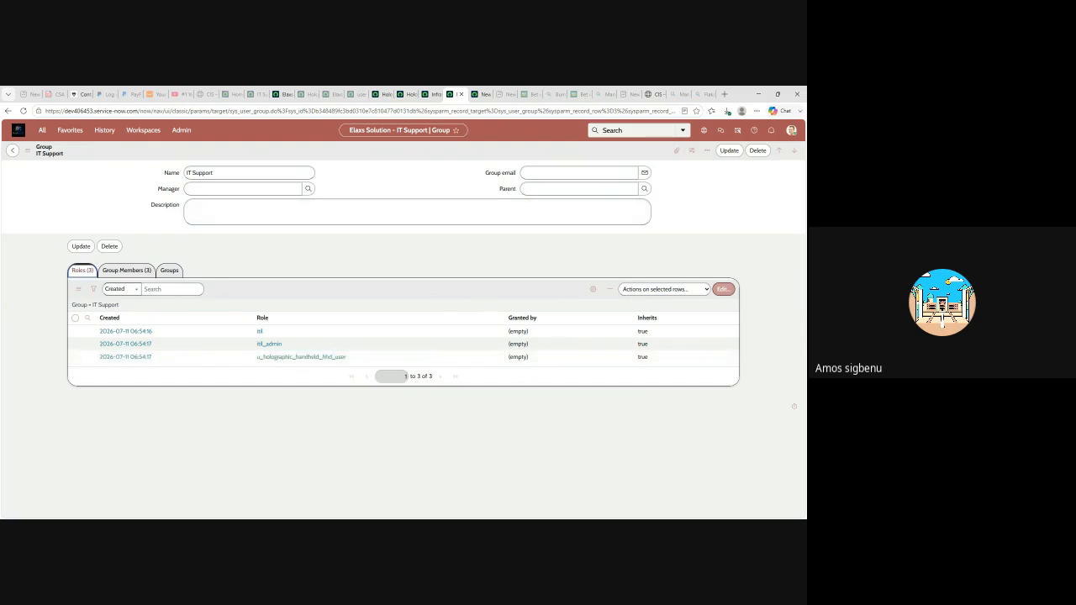
left_click(334, 94)
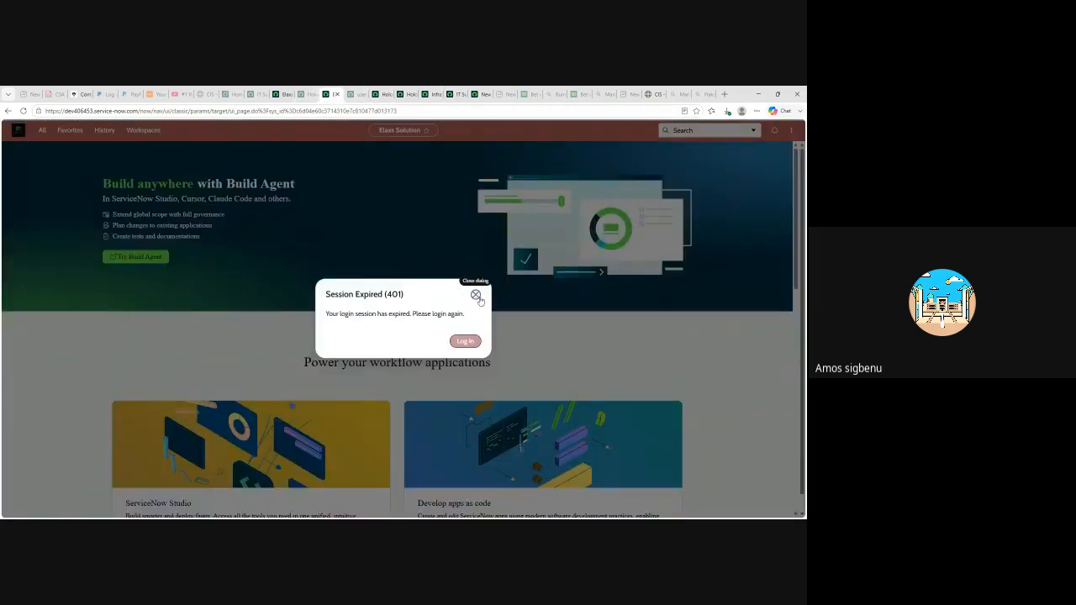
- Dismiss the Session Expired (401) notice and open Users and Groups - Roles from Favorites
left_click(475, 294)
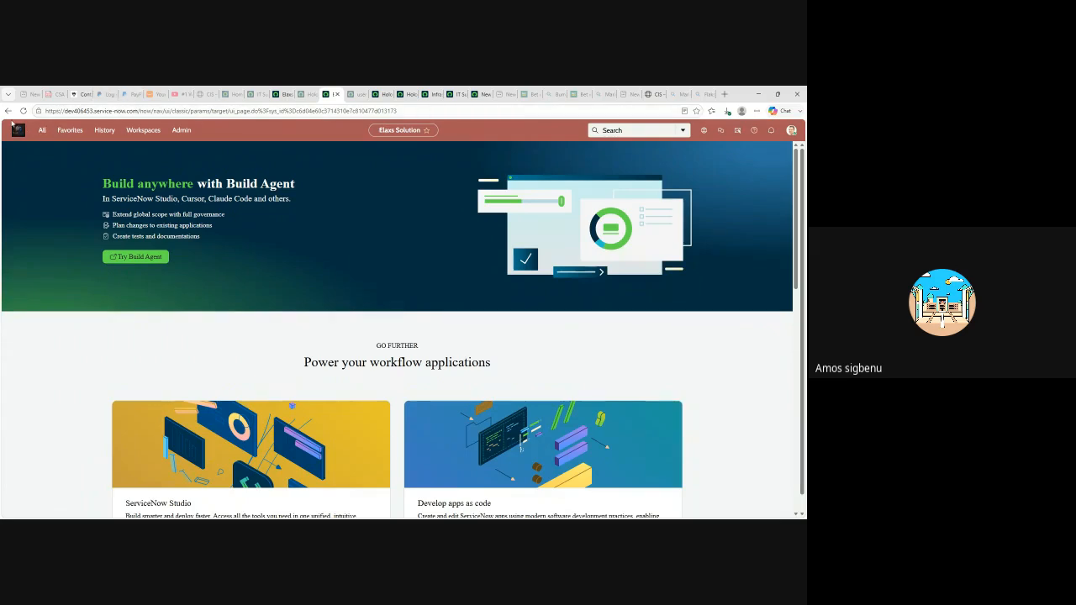
left_click(70, 130)
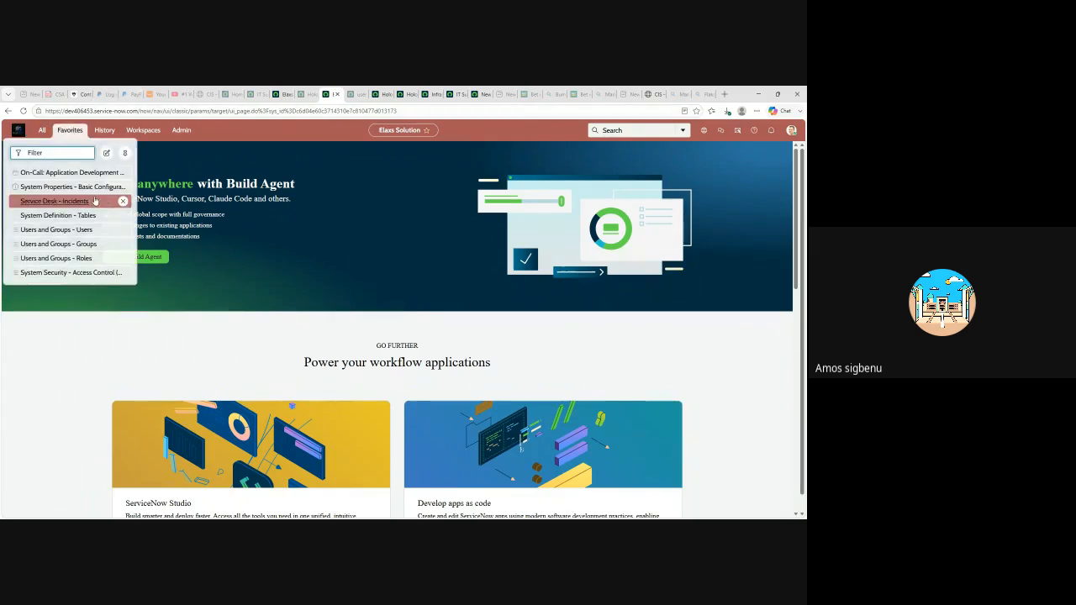
left_click(47, 260)
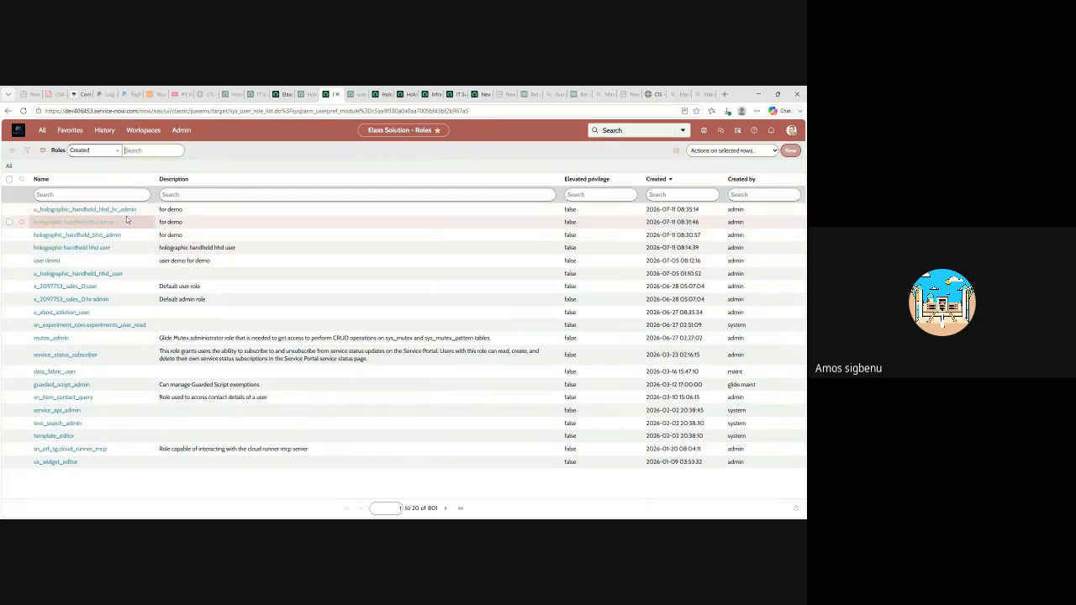
- Open the u_holographic_handheld_hhd_hr_admin role's Modules with Role and follow it to the Holographic Handheld HHD Assets menu
left_click(86, 209)
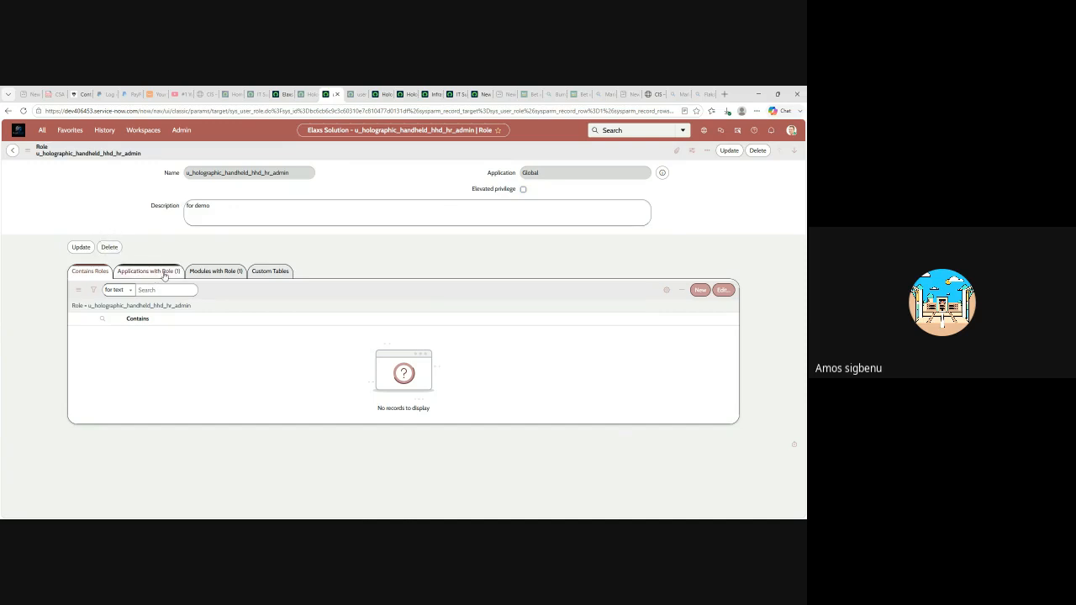
left_click(220, 272)
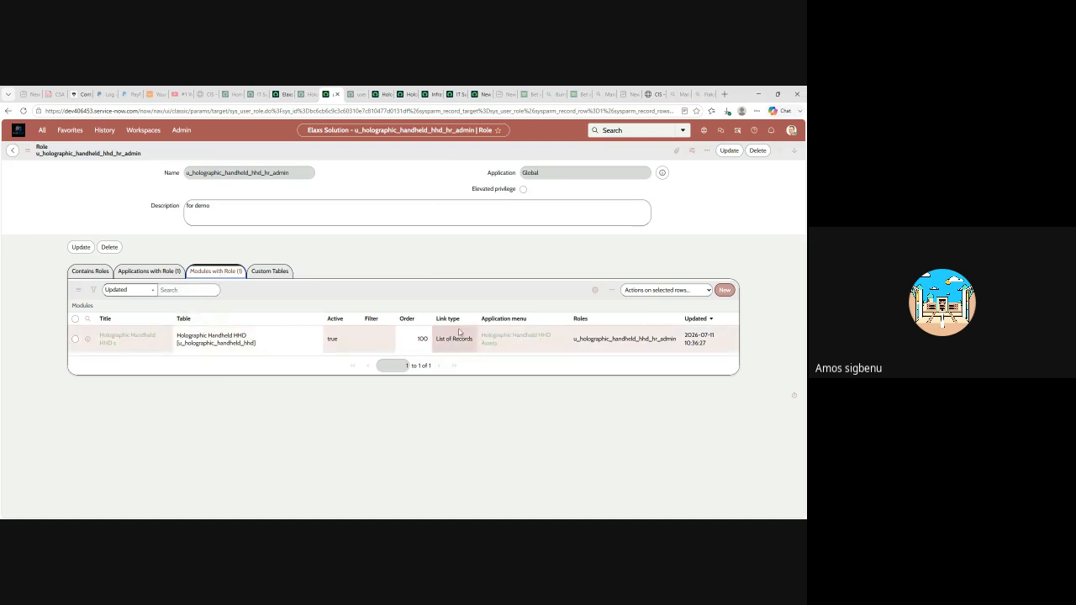
left_click(524, 340)
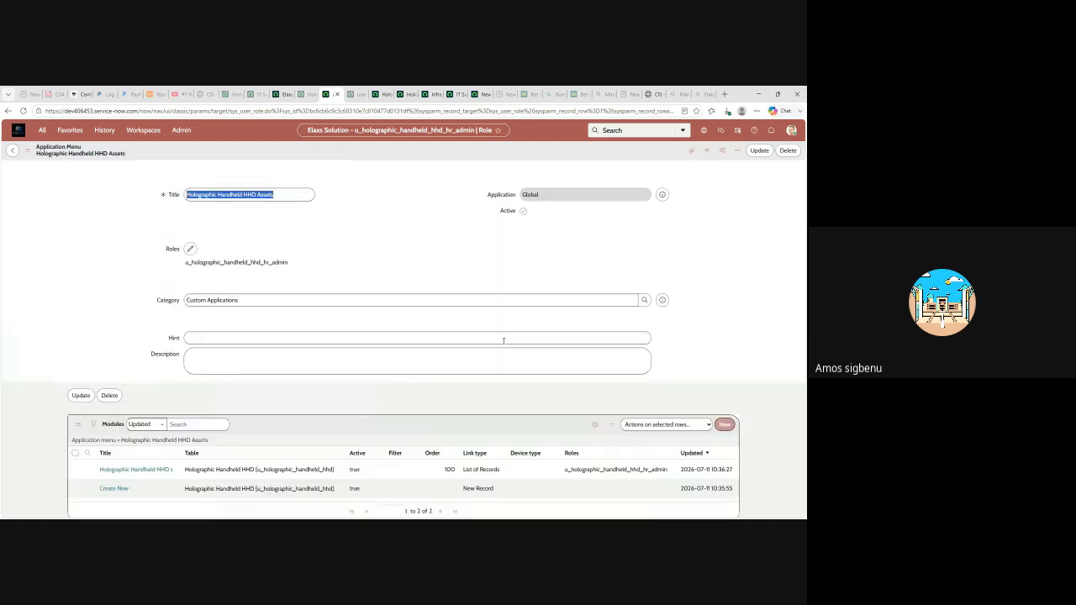
scroll(353, 399, "down", 1)
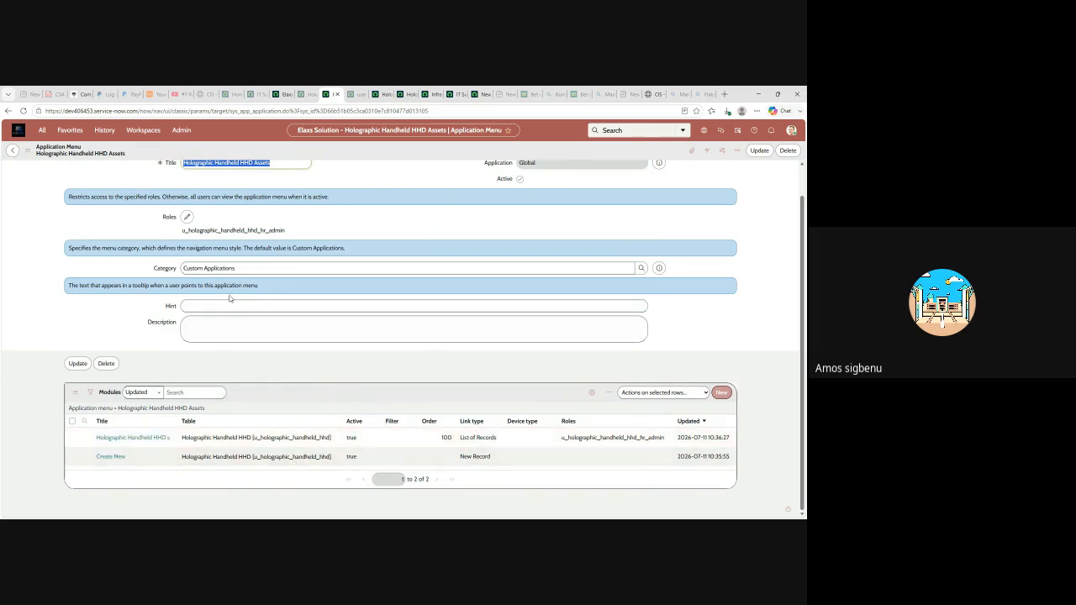
scroll(259, 420, "up", 2)
scroll(286, 469, "down", 2)
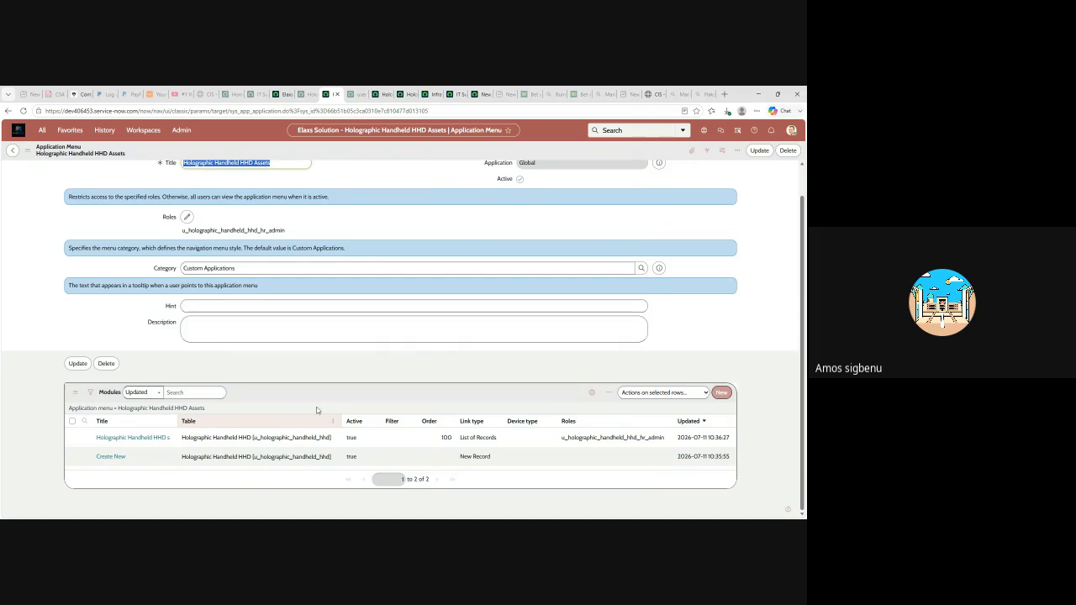
scroll(318, 410, "up", 1)
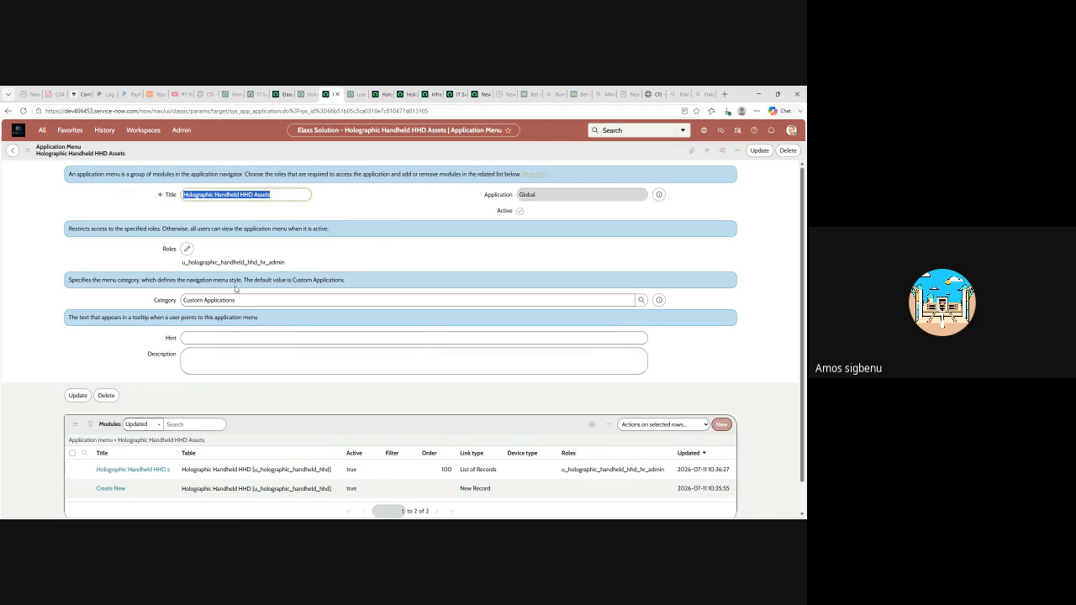
scroll(302, 313, "down", 1)
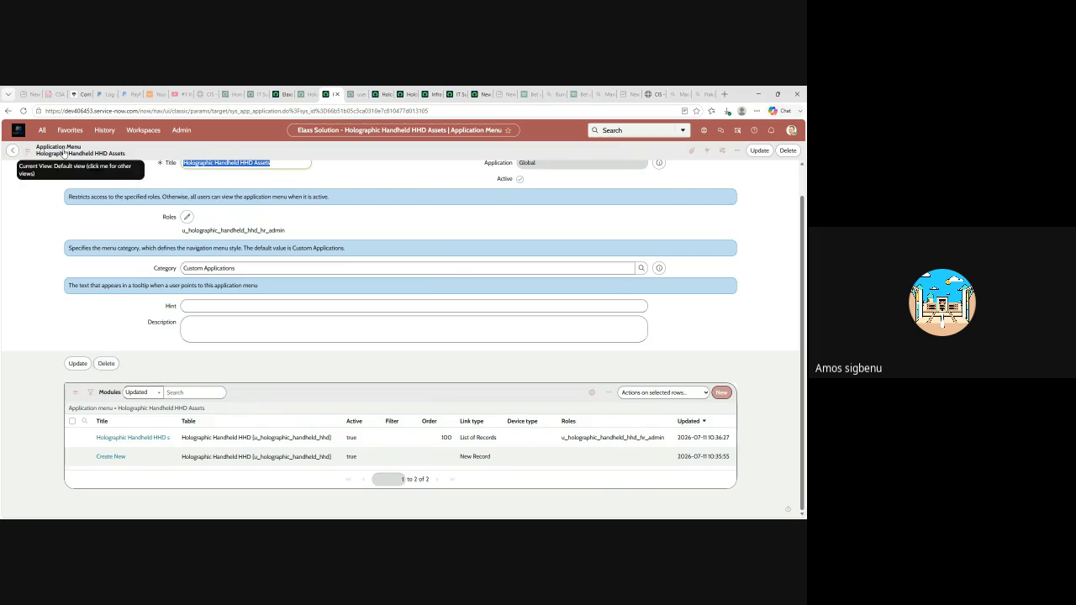
- Review the hr_admin role's Applications with Role, then start and abandon a new Application Menu
left_click(13, 150)
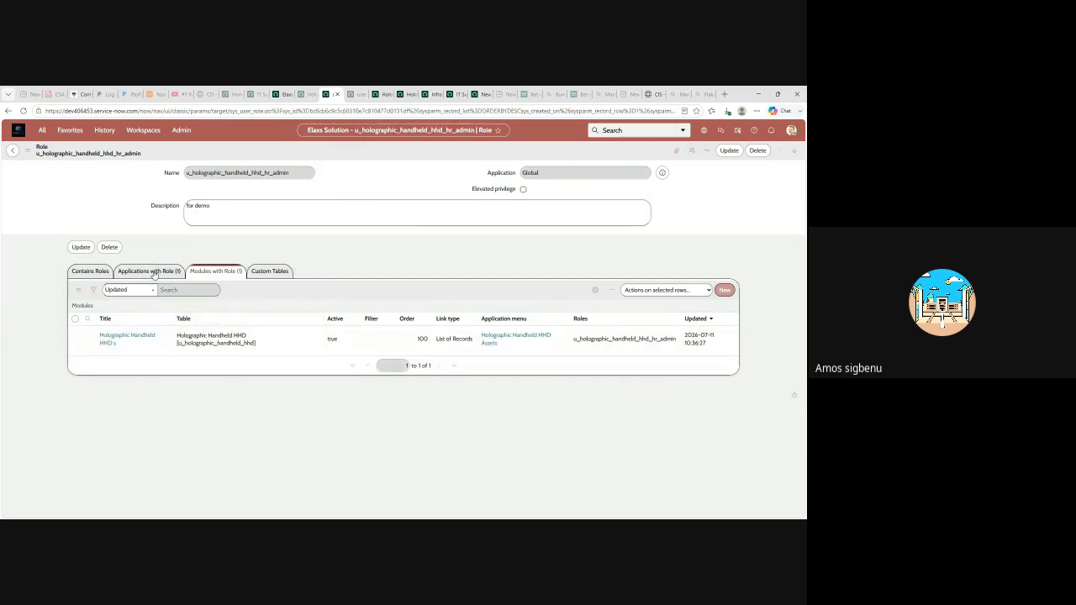
left_click(149, 271)
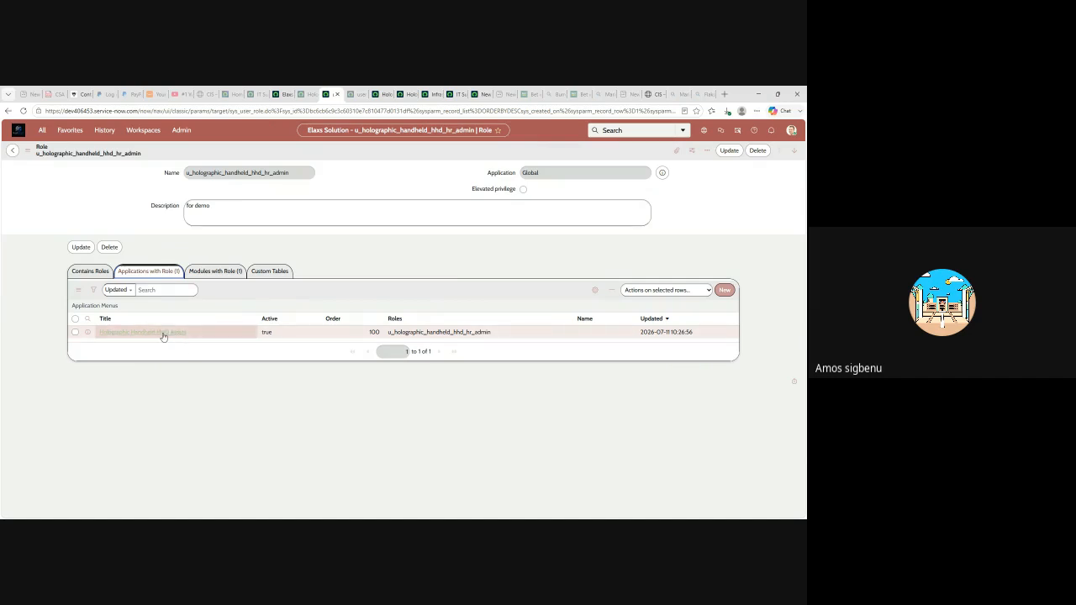
left_click(724, 290)
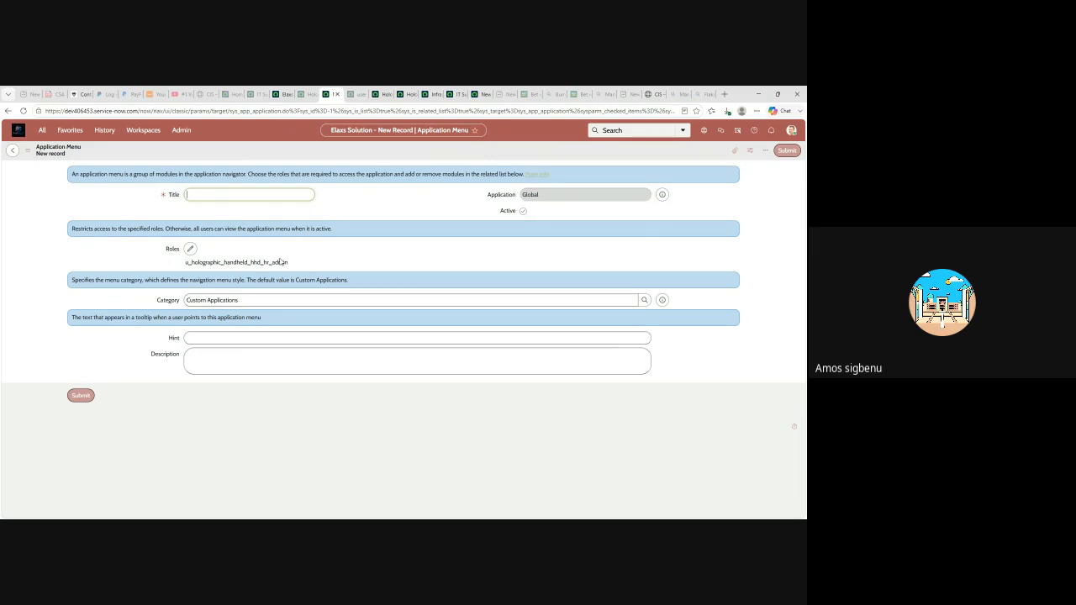
left_click(13, 151)
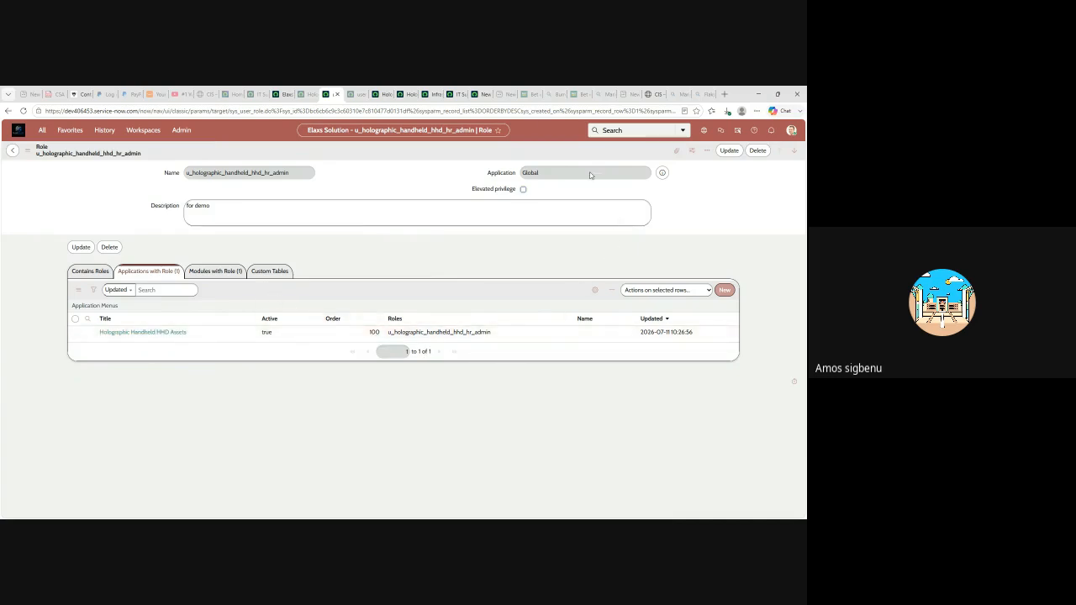
- Clear the session-expired notices and return to the Roles list, newest first, led by the six HHD roles
left_click(307, 94)
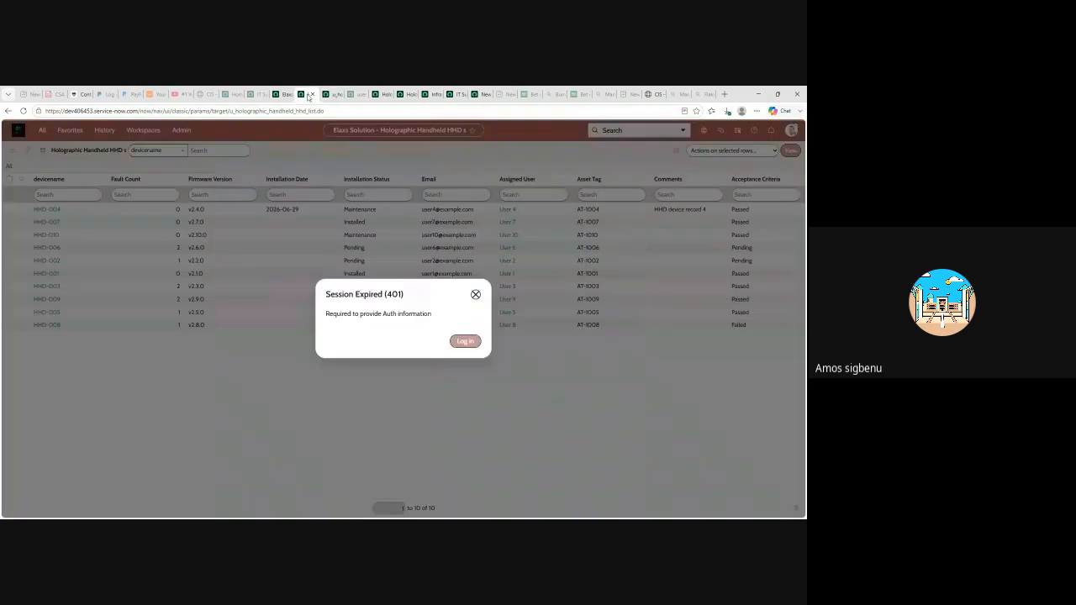
left_click(476, 294)
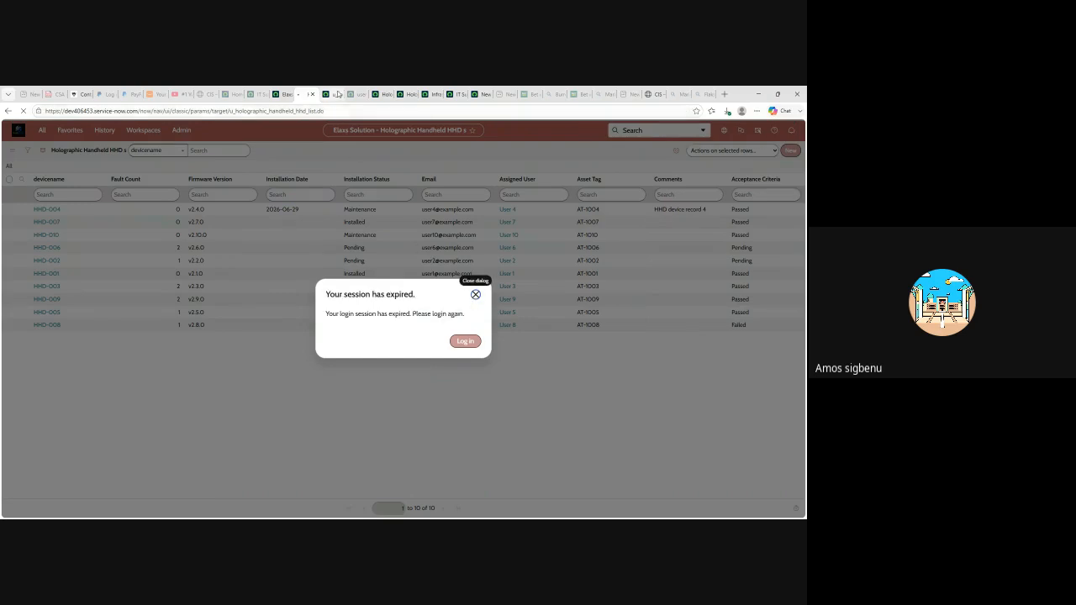
left_click(476, 294)
left_click(359, 96)
left_click(334, 98)
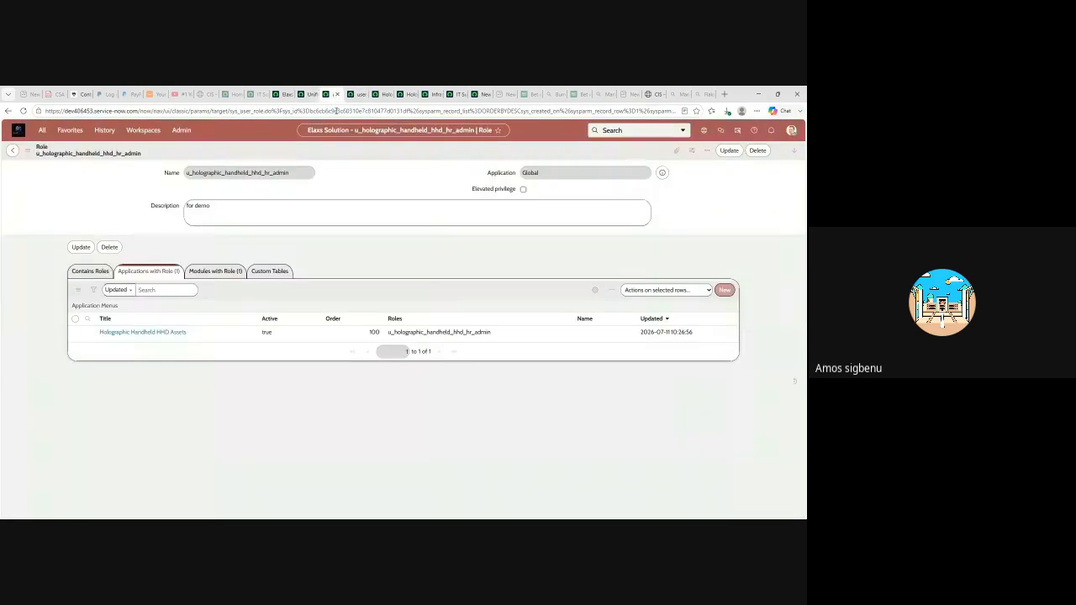
left_click(13, 151)
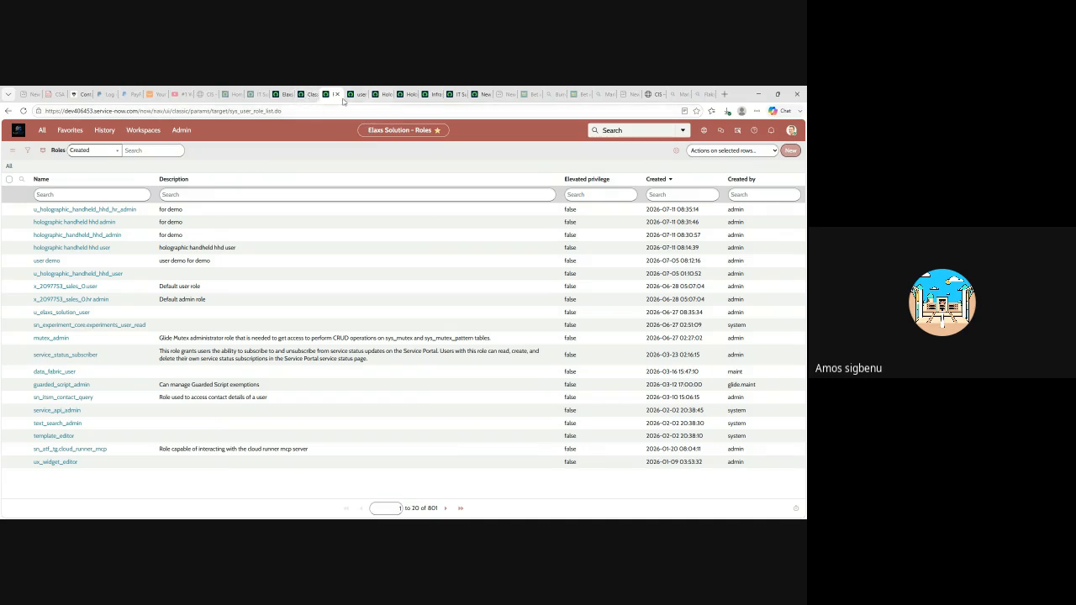
- Open the create rule from the Holographic Handheld HHD table's Access Controls related list
left_click(380, 94)
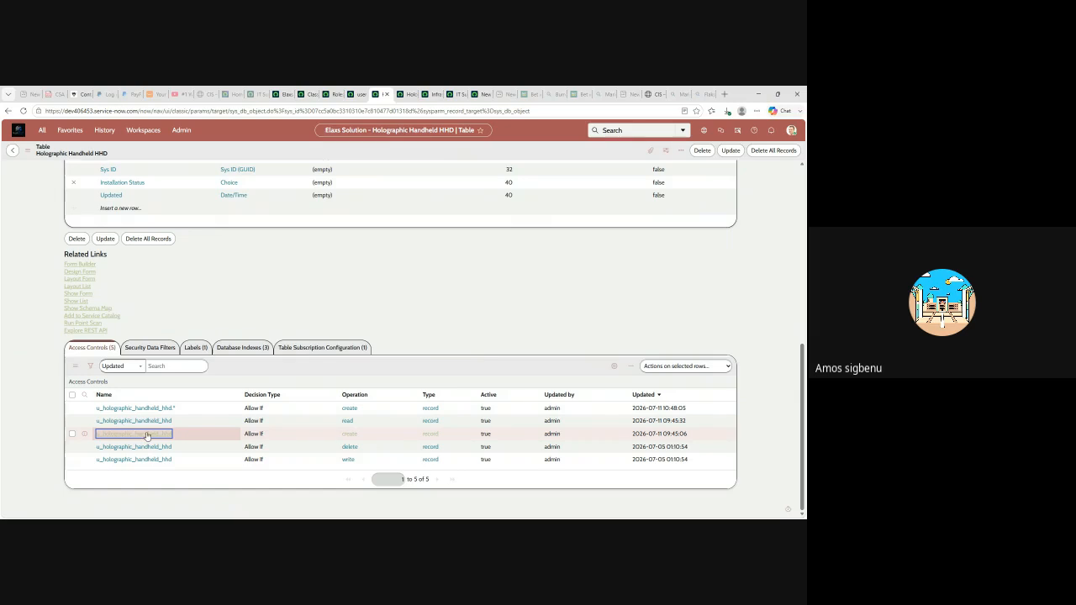
left_click(146, 438)
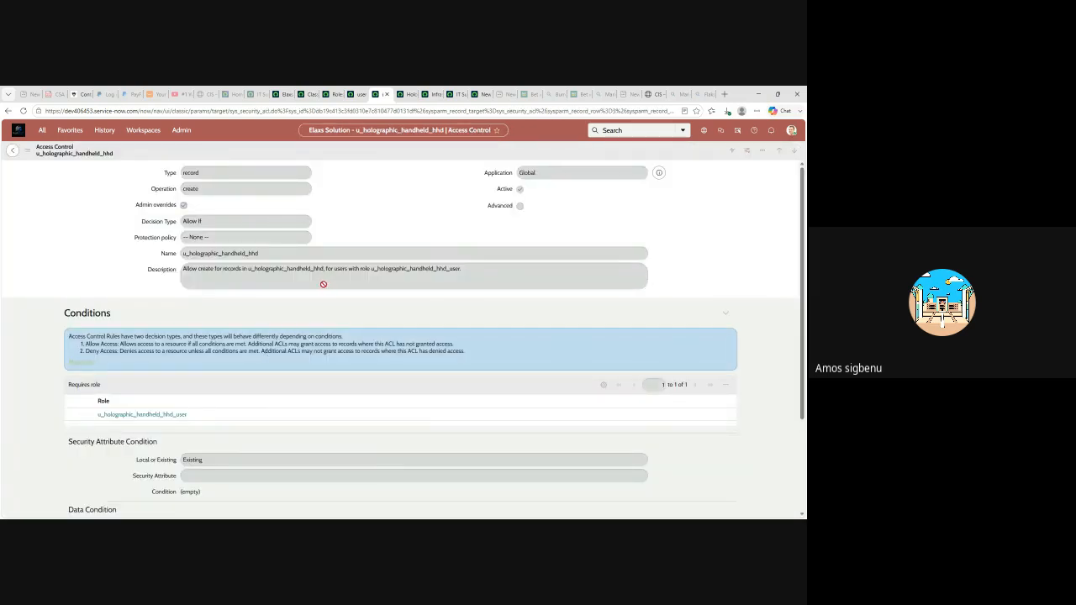
- Review the create ACL's required u_holographic_handheld_hhd_user role, then bring up the user demo module form
scroll(322, 285, "down", 1)
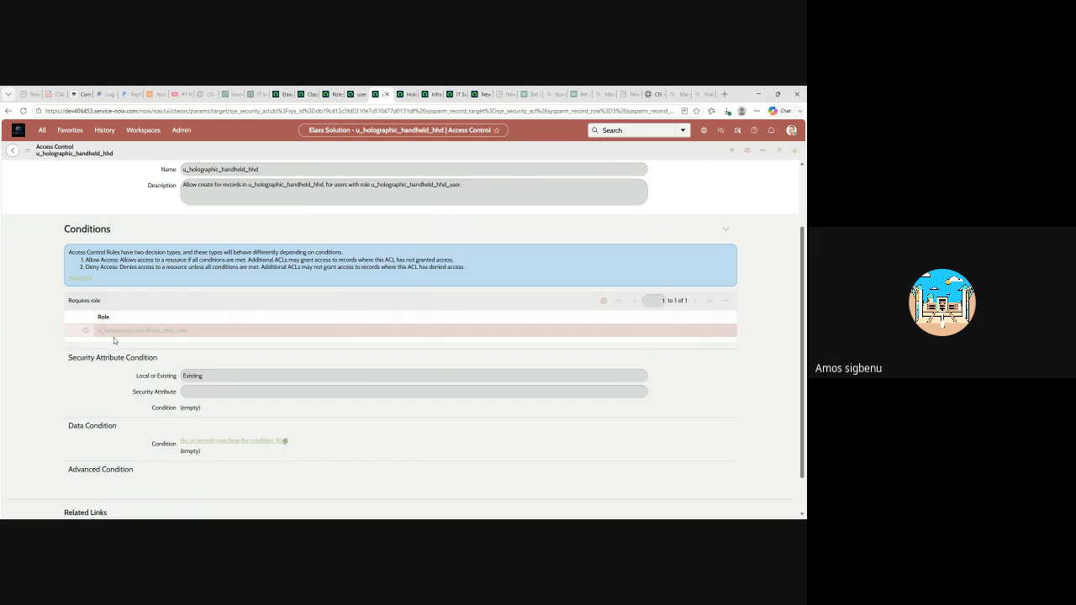
scroll(262, 284, "up", 1)
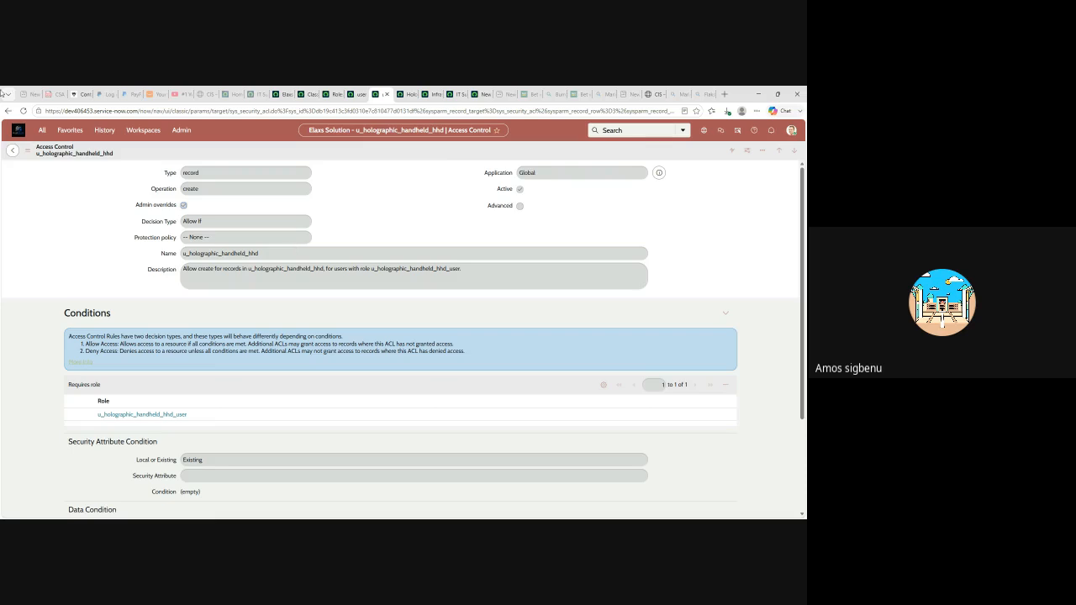
left_click(357, 95)
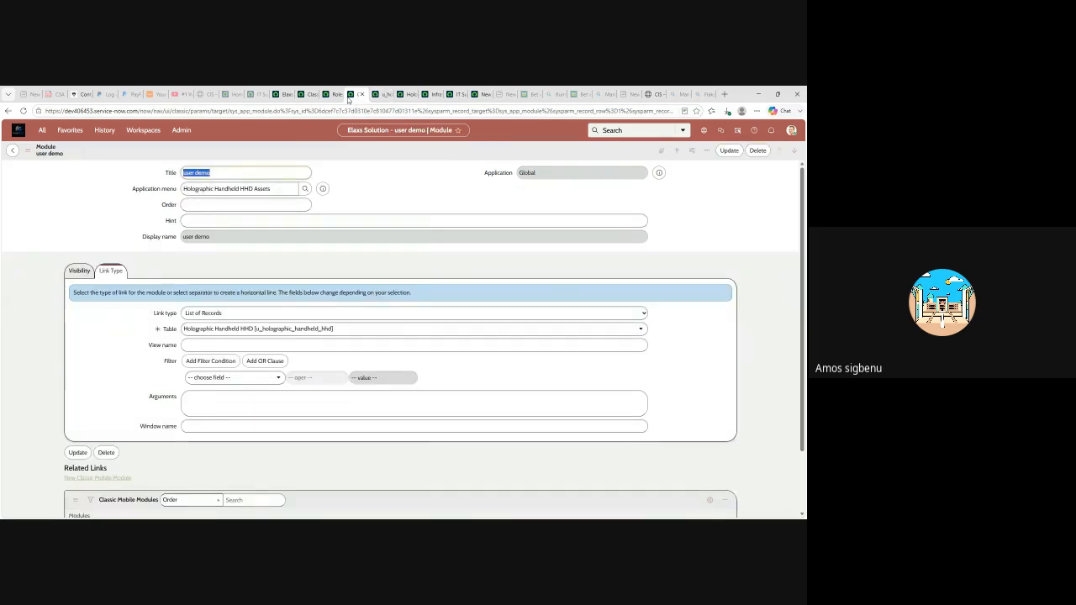
- Open System Security - Access Control (ACL) from Favorites, listing 48,011 rules newest-updated first
left_click(42, 130)
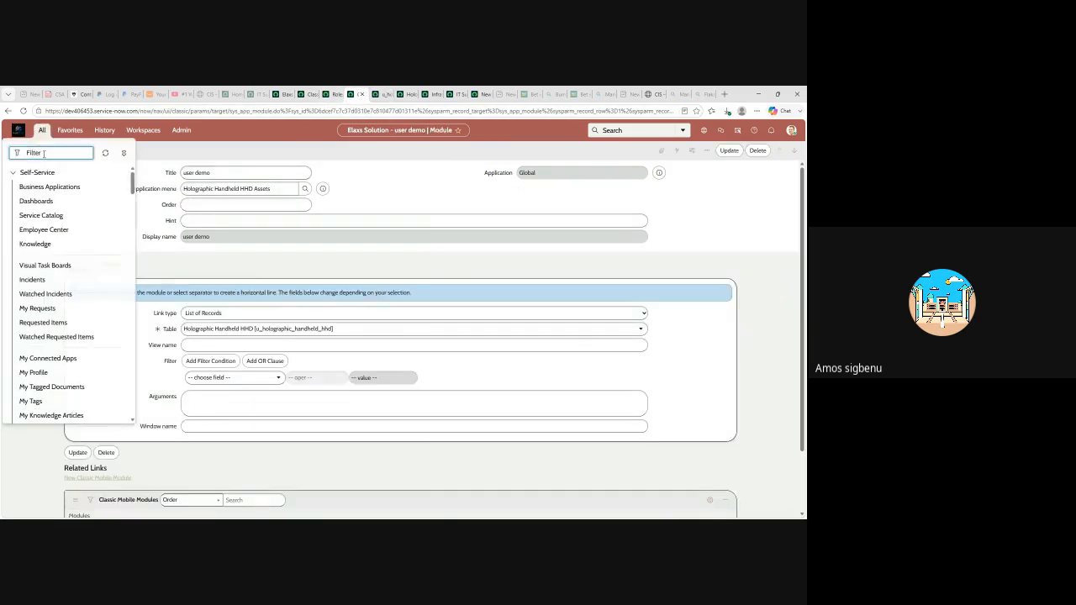
left_click(70, 130)
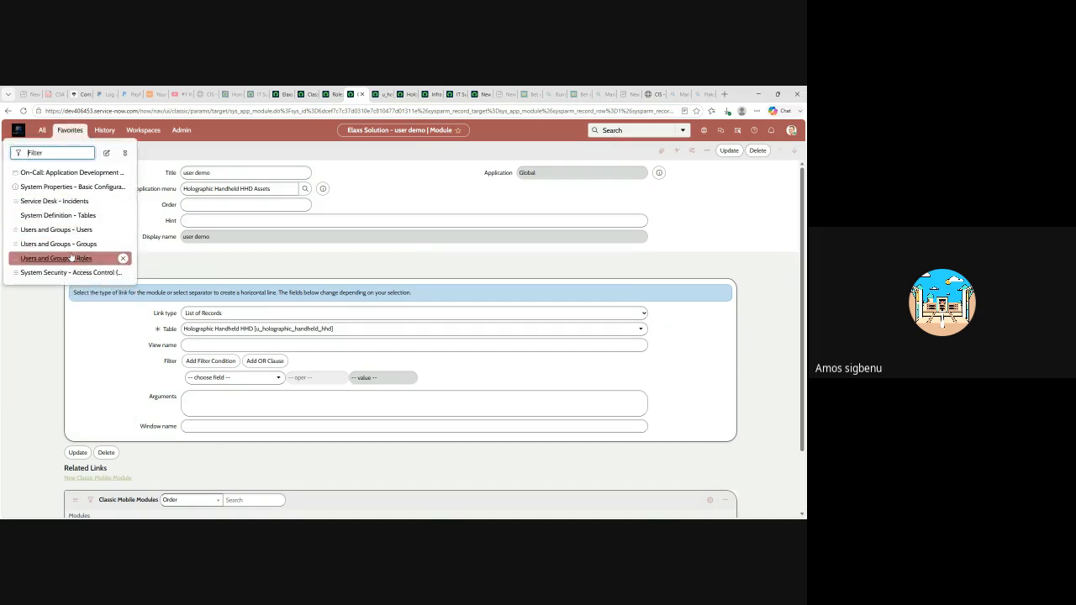
left_click(52, 274)
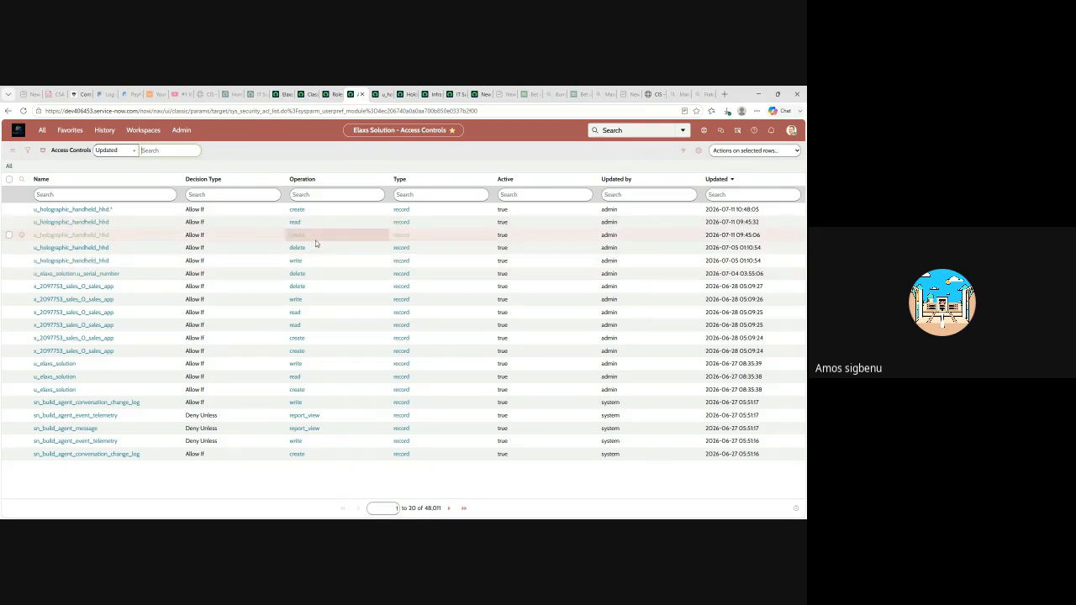
- Open the u_holographic_handheld_hhd create ACL and check it requires the u_holographic_handheld_hhd_user role
left_click(92, 235)
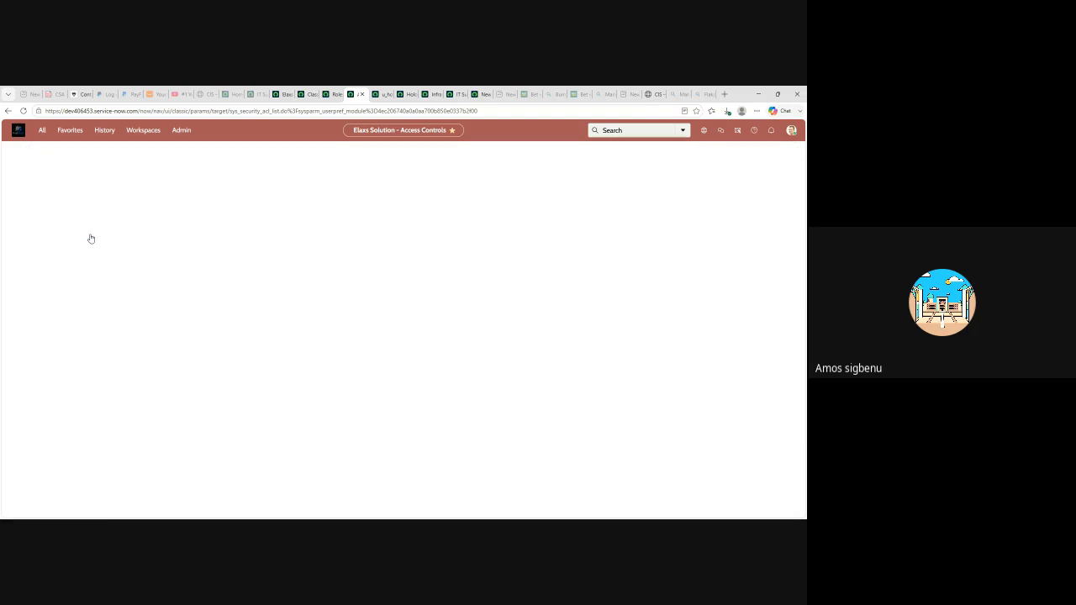
scroll(178, 306, "down", 2)
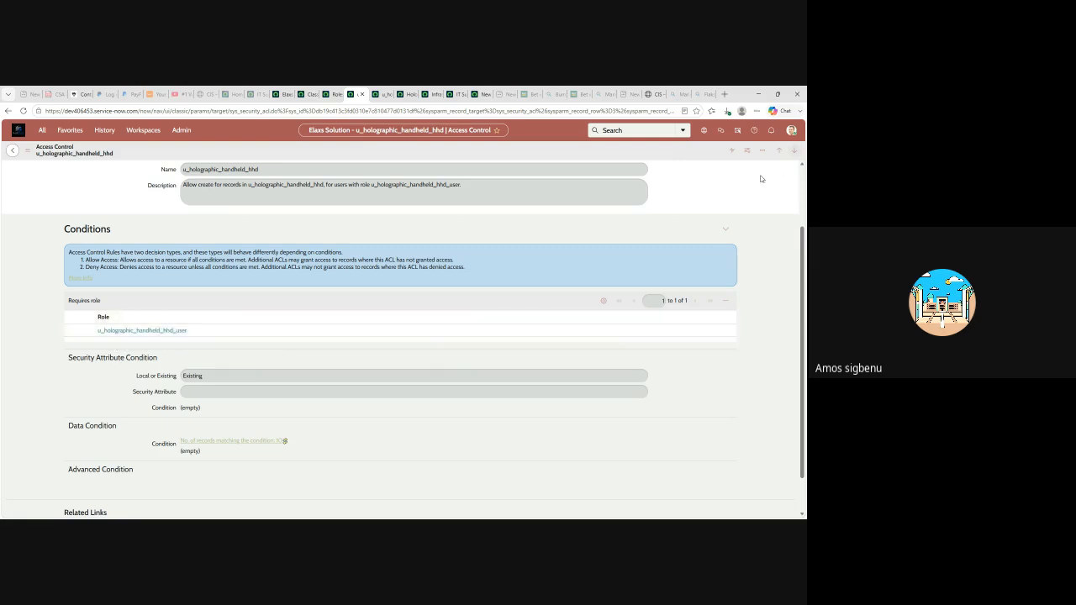
- Elevate the admin session to the security_admin role from the profile menu
left_click(791, 130)
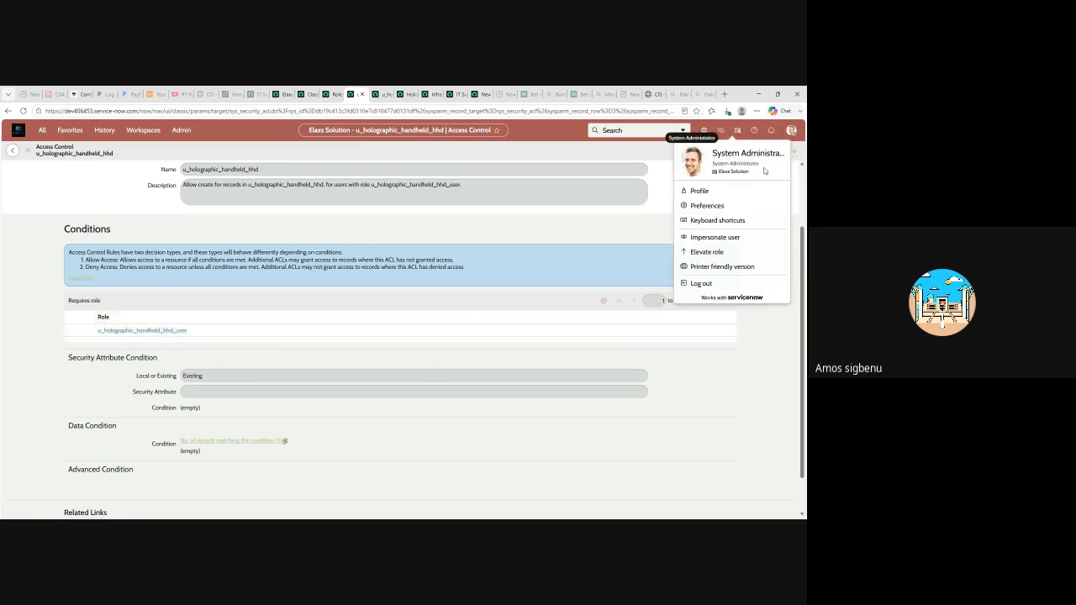
left_click(707, 252)
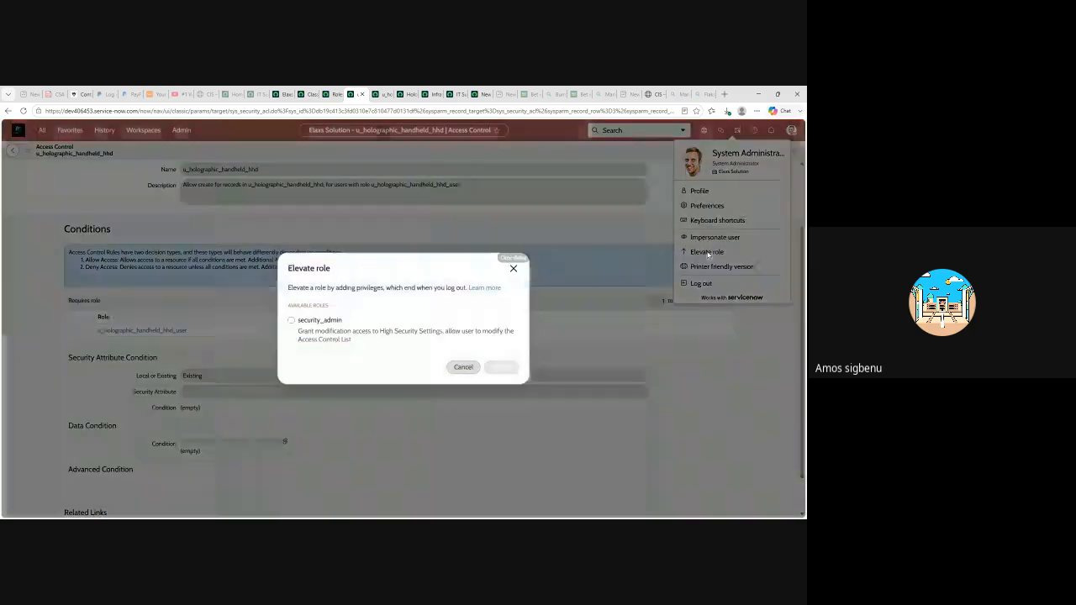
left_click(290, 320)
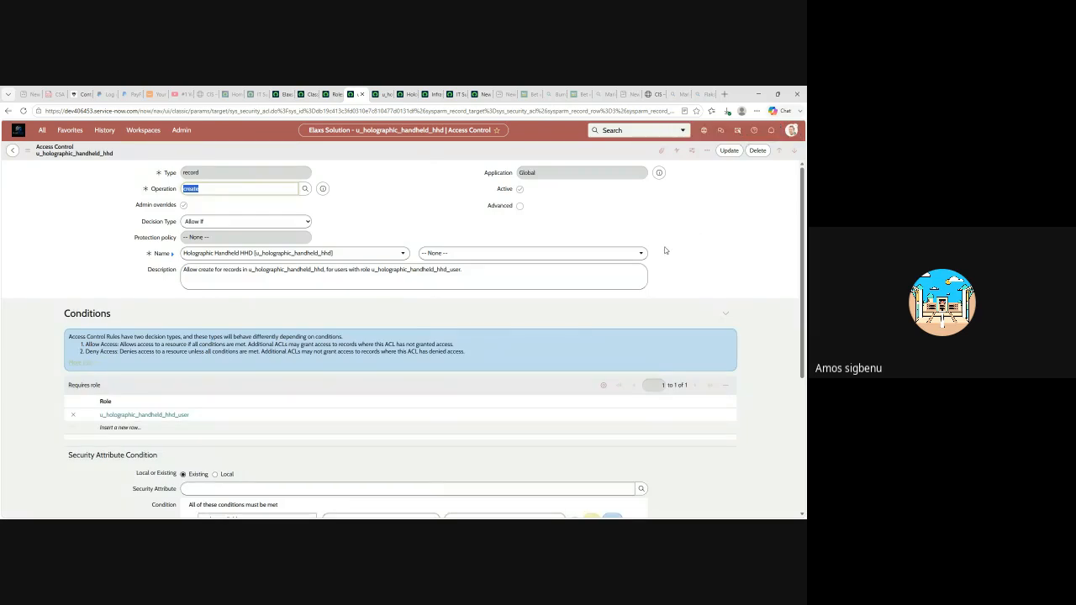
- Look over the ACL form, then return to the Roles list headed by u_holographic_handheld_hhd_hr_admin
scroll(667, 256, "down", 1)
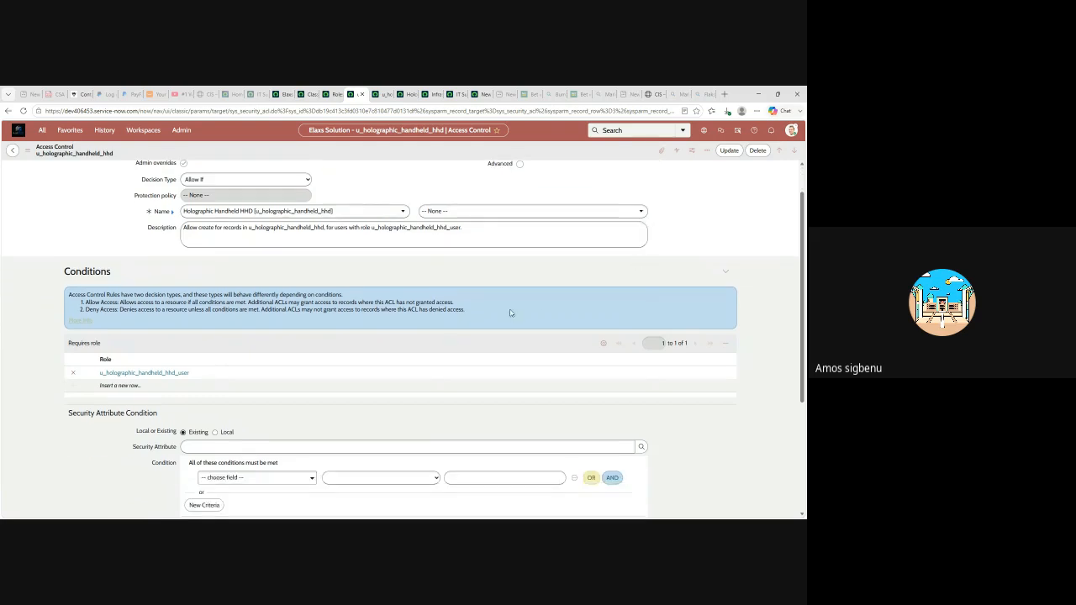
scroll(522, 306, "up", 1)
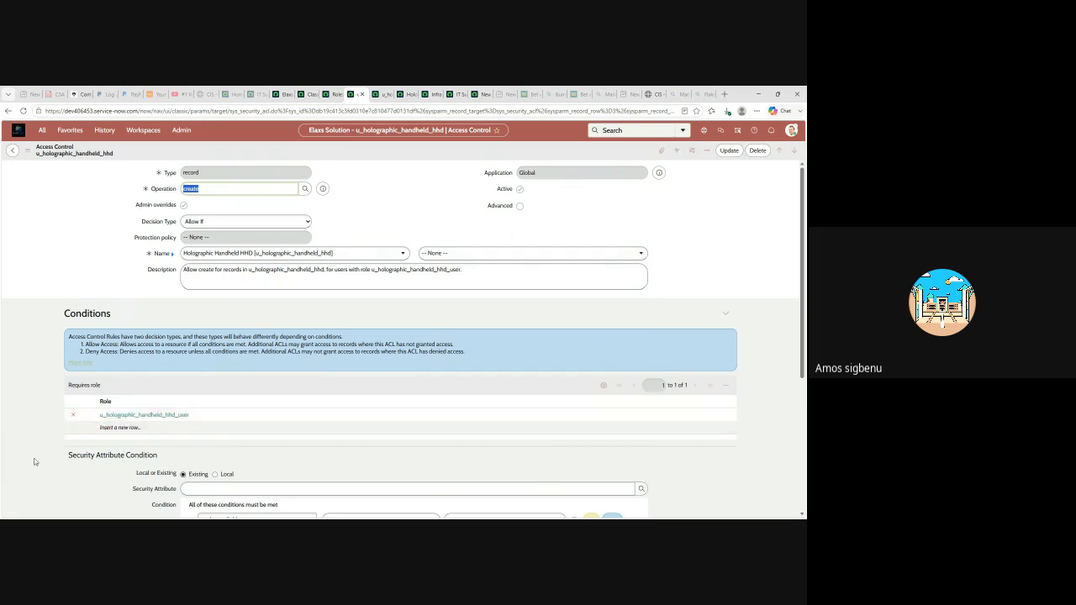
left_click(333, 95)
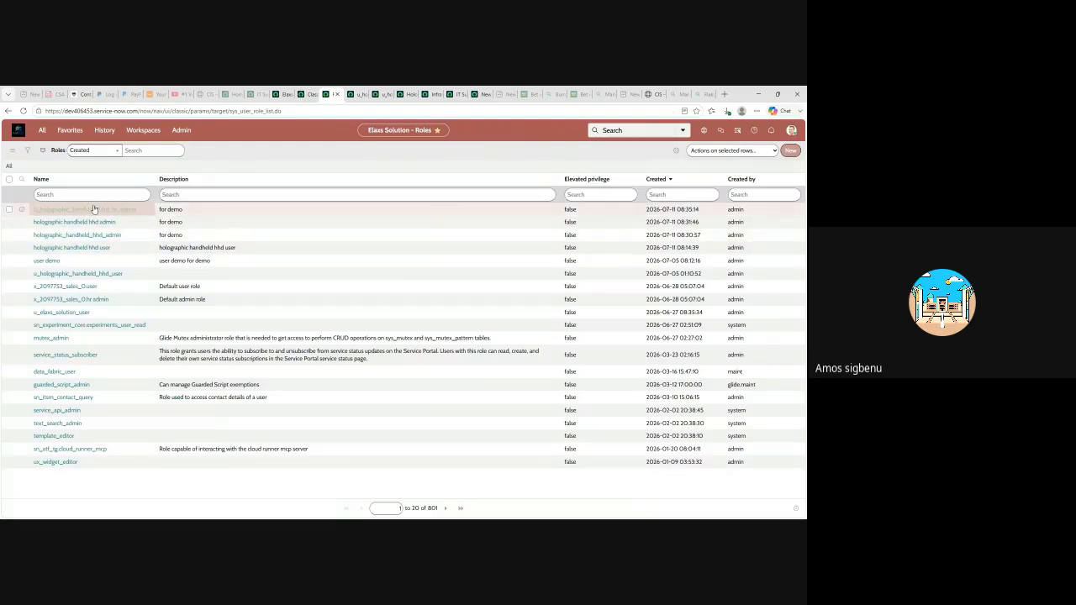
- From Favorites, open the u_holographic_handheld_hhd.* create ACL requiring the hr_admin role
left_click(69, 130)
left_click(84, 273)
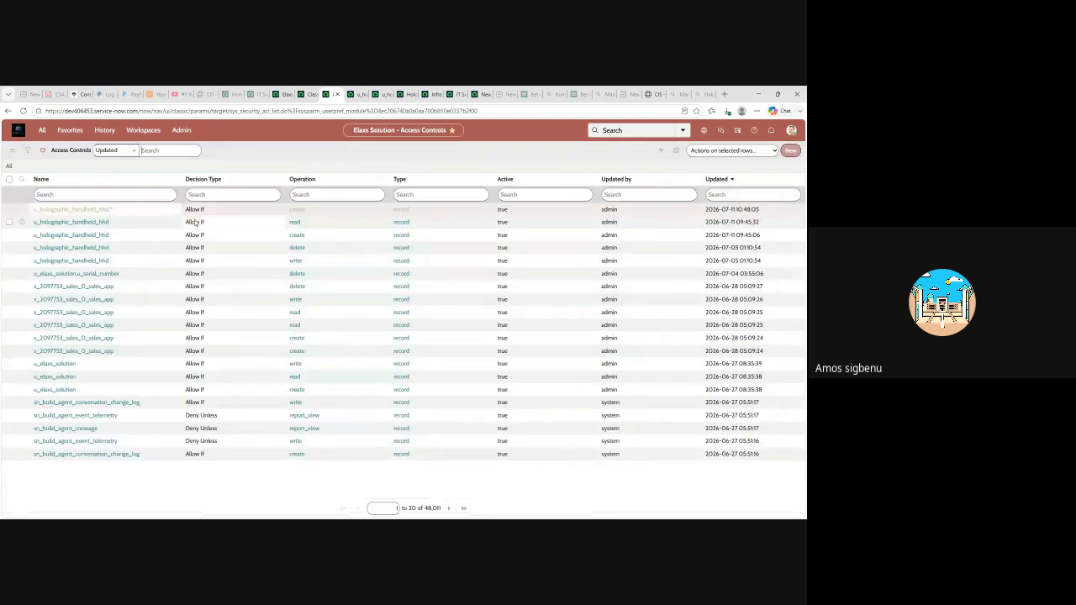
left_click(92, 212)
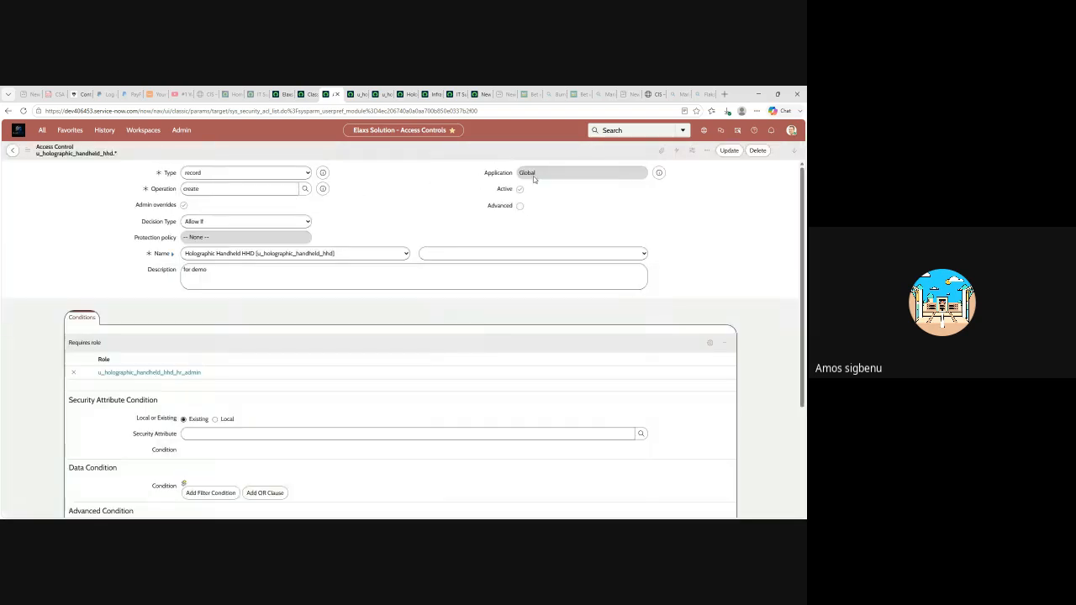
scroll(284, 284, "down", 1)
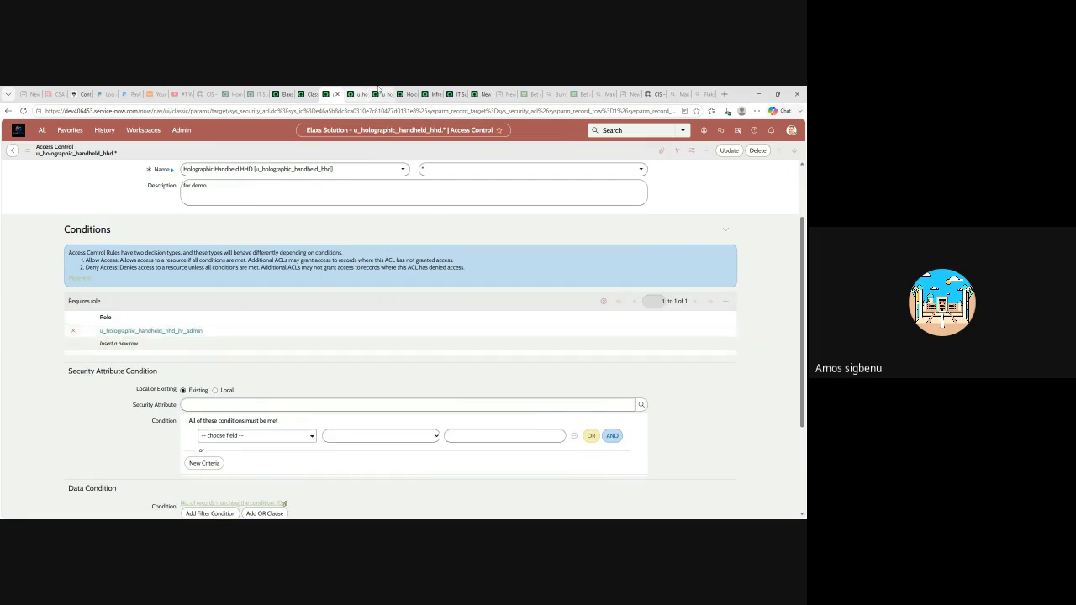
- Compare it with the other access control tab, then return to the hr_admin rule
left_click(355, 93)
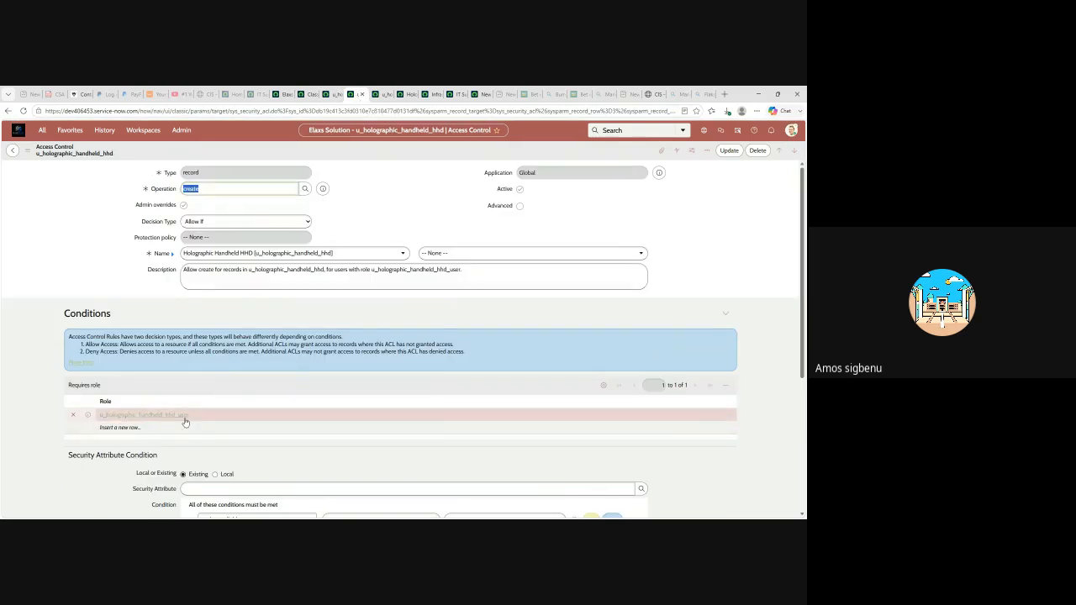
left_click(333, 94)
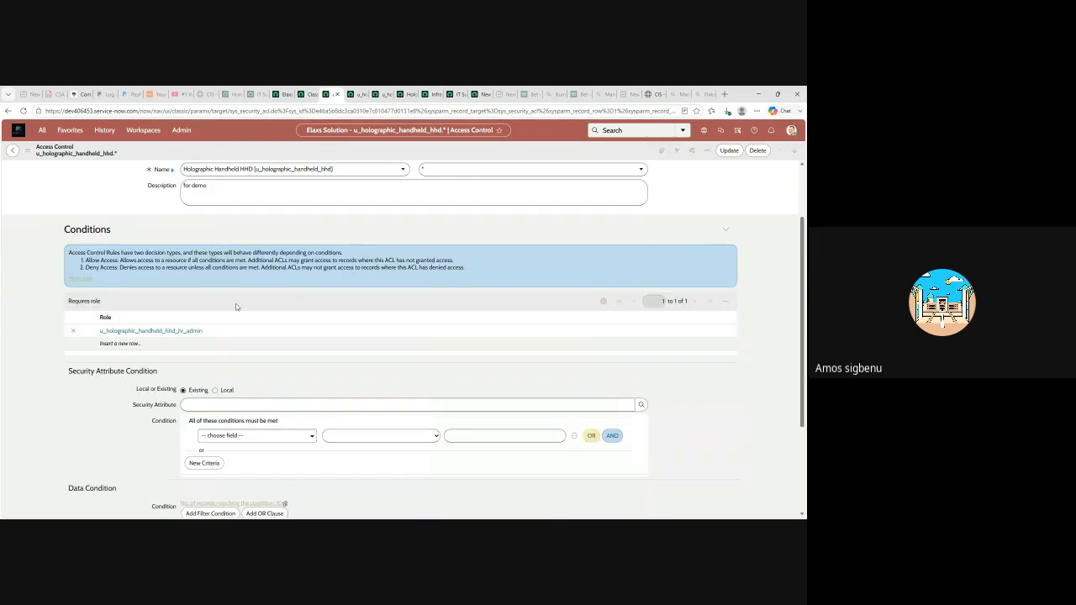
scroll(344, 244, "up", 1)
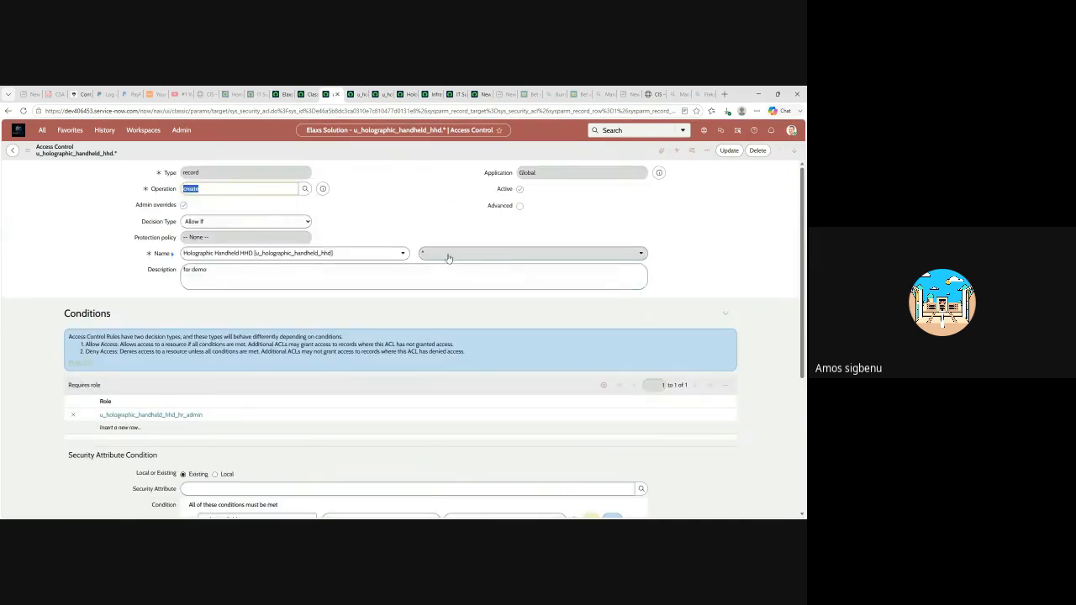
- Deactivate the u_holographic_handheld_hhd.* create ACL, update it and confirm the security-rule verification
left_click(520, 190)
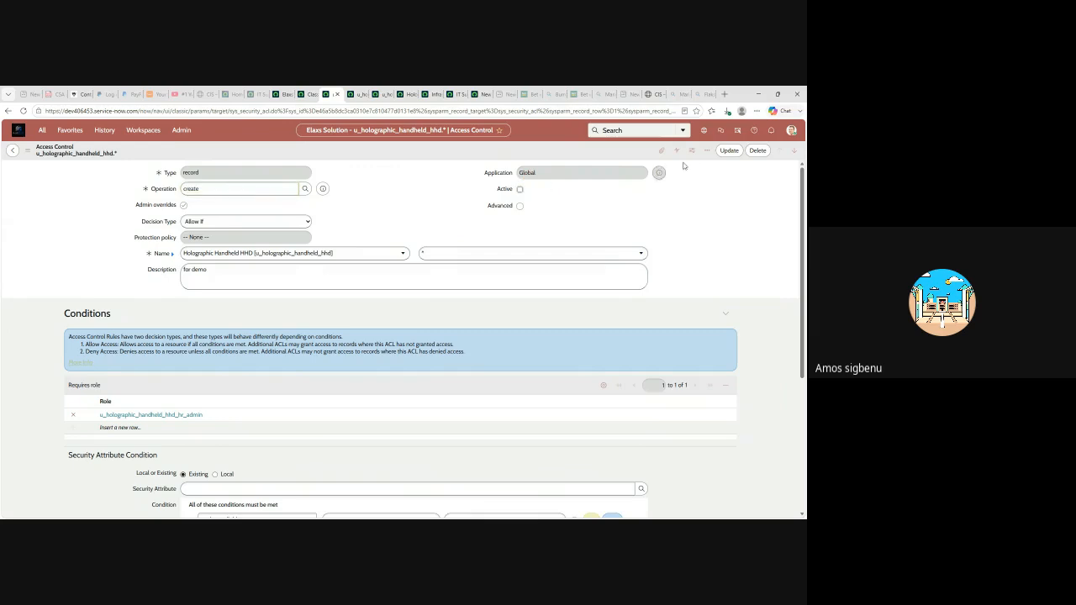
left_click(730, 152)
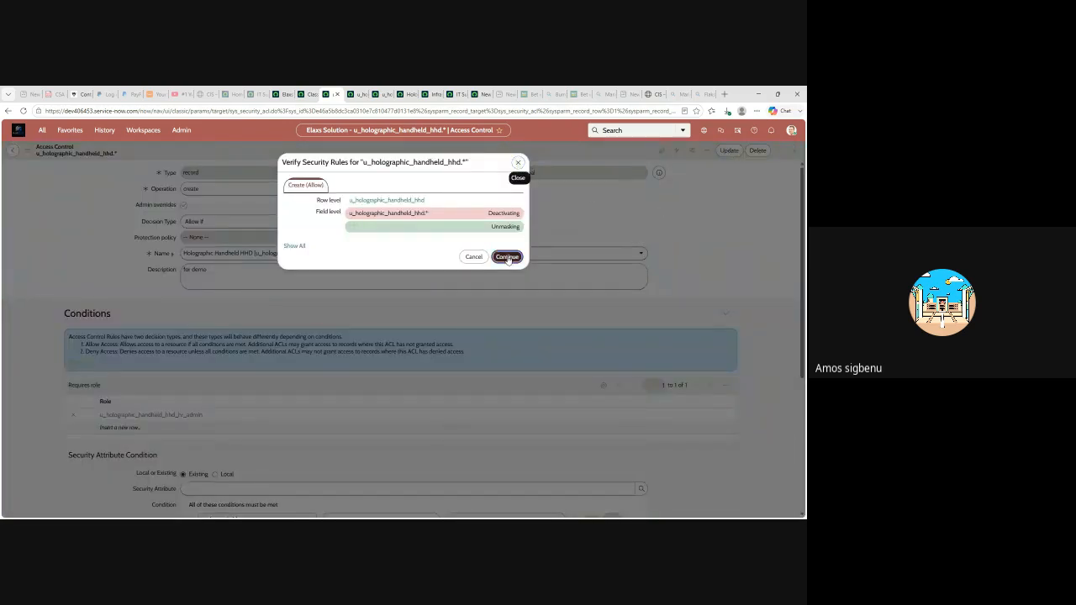
left_click(507, 257)
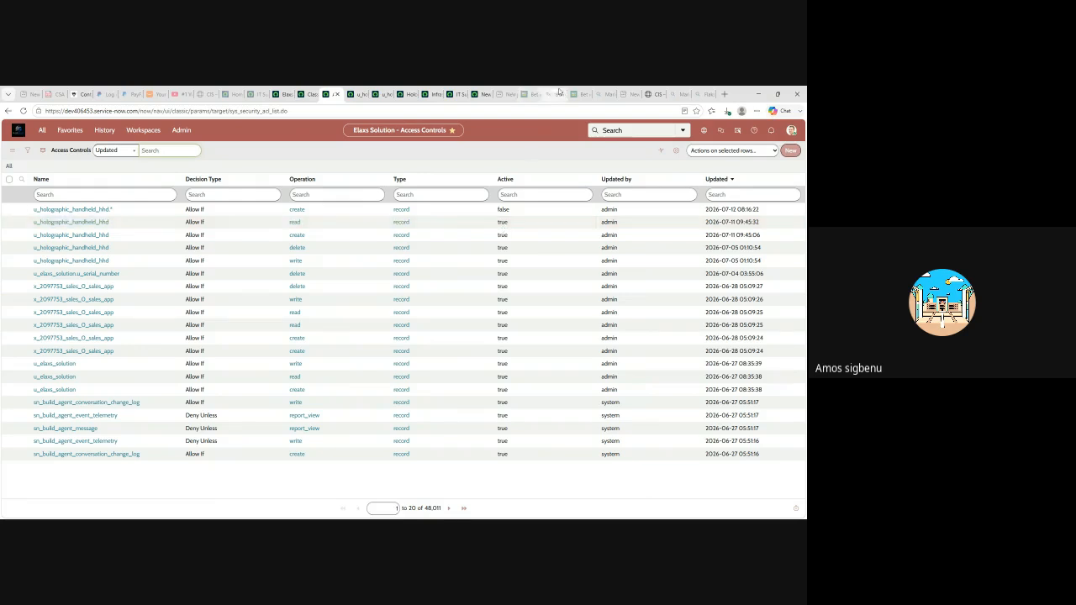
left_click(402, 94)
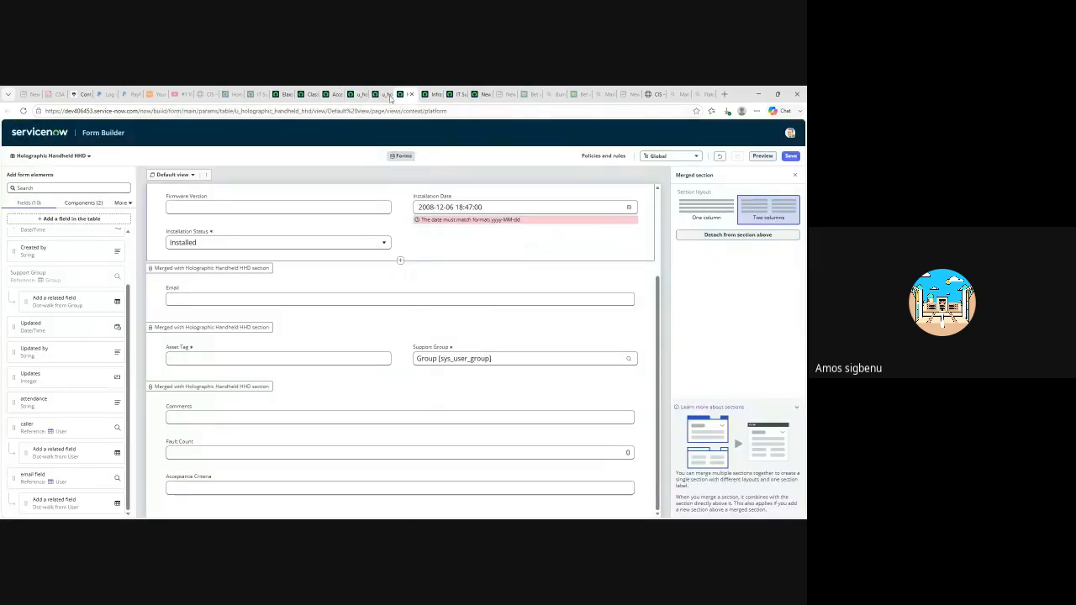
- Open the Holographic Handheld HHD Assets menu from the u_holographic_handheld_hhd_user role's Modules with Role list
left_click(375, 94)
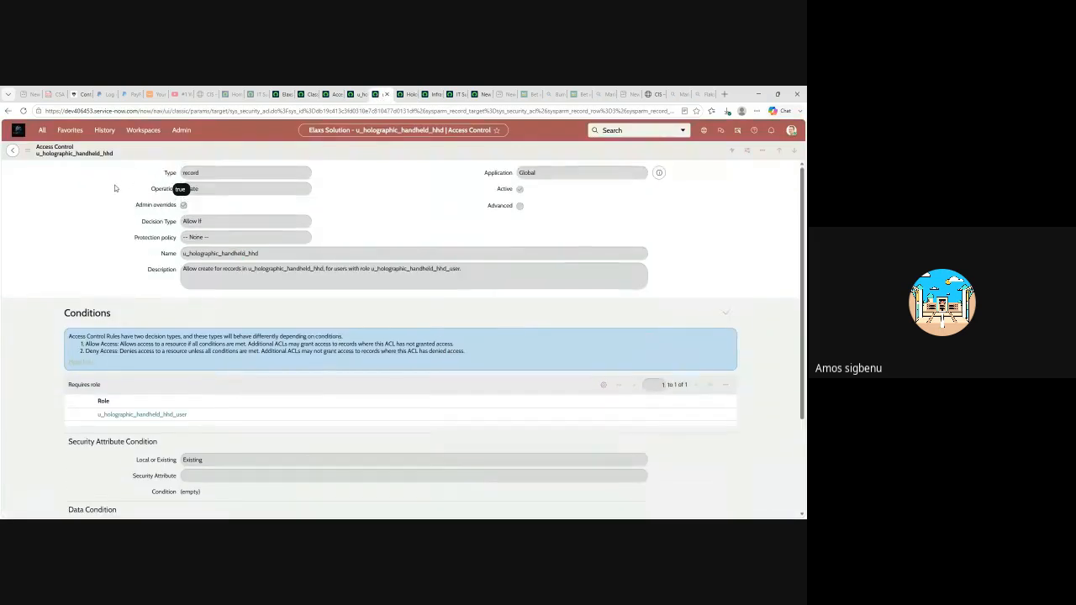
left_click(70, 132)
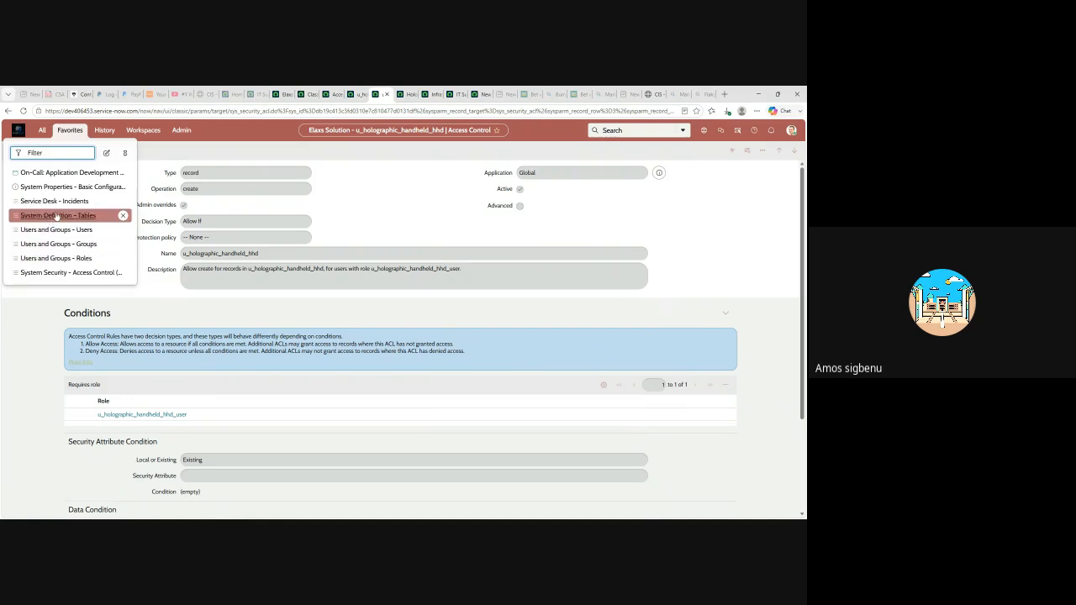
left_click(66, 260)
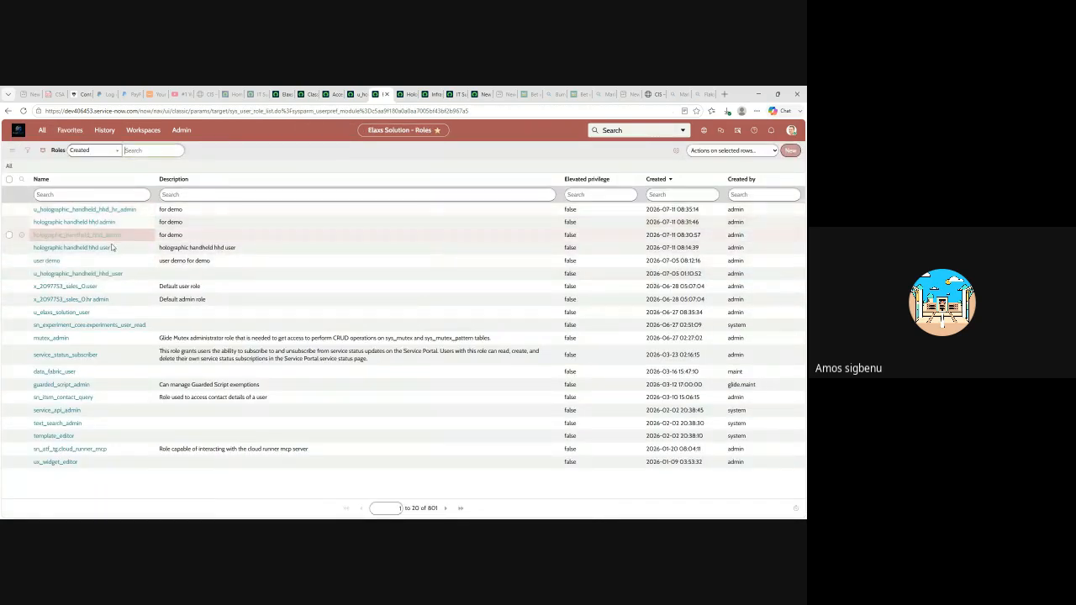
left_click(71, 276)
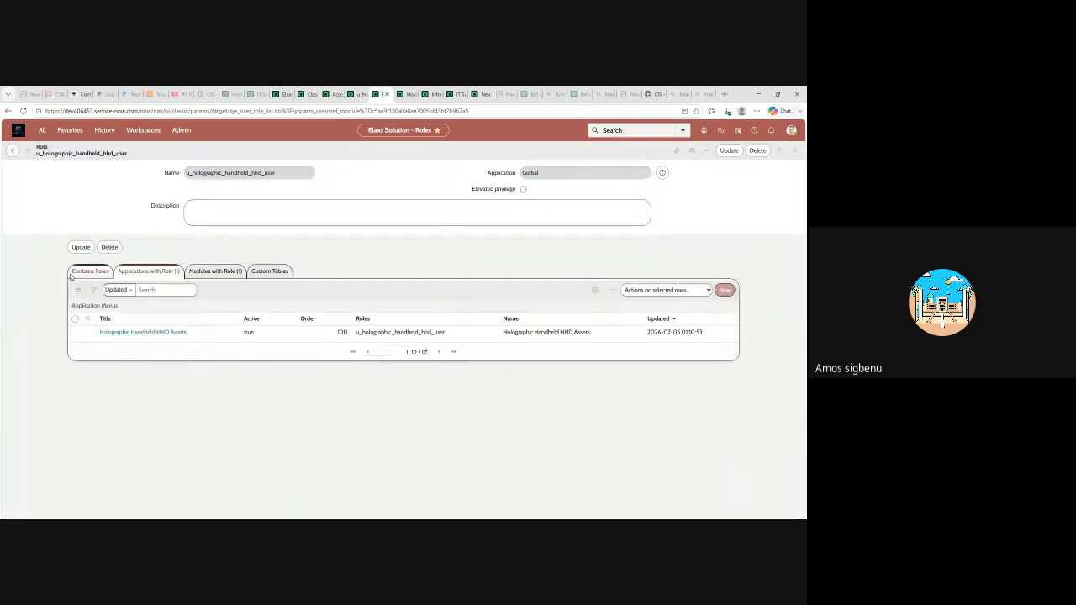
left_click(231, 274)
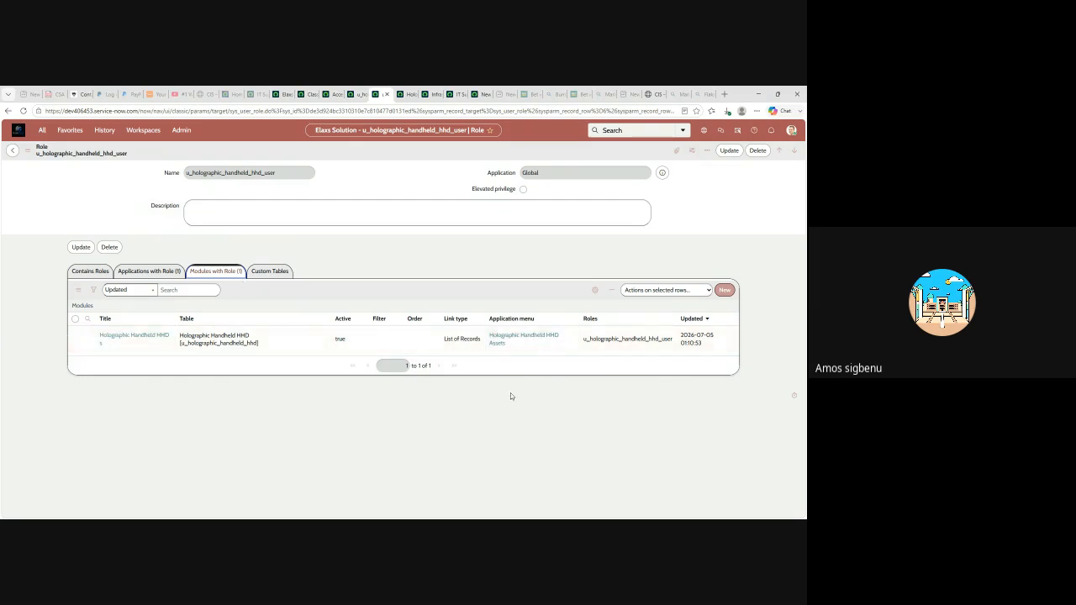
left_click(516, 341)
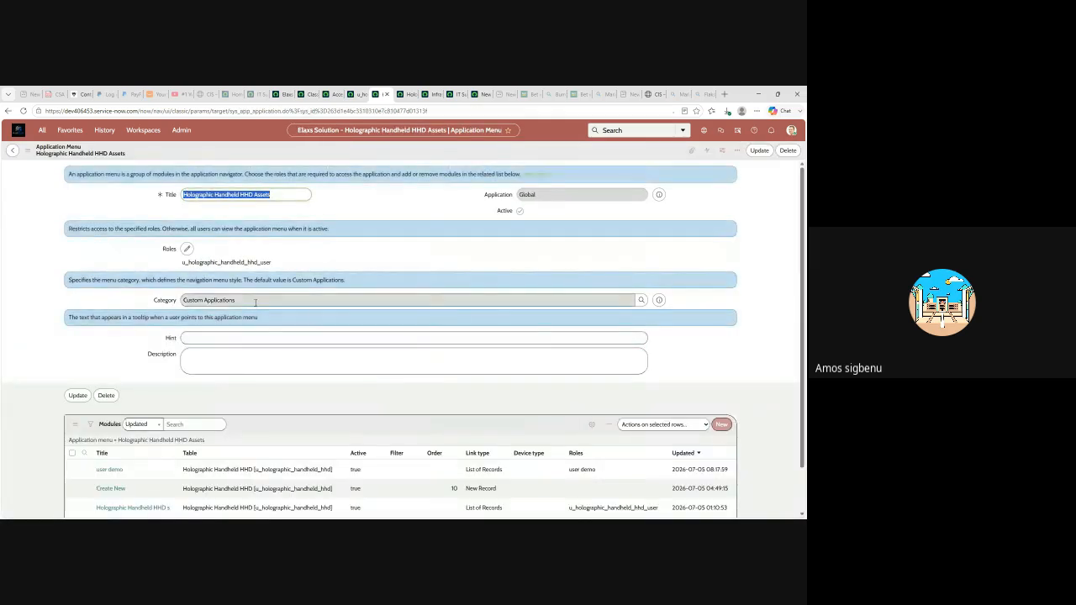
- Reopen the Holographic Handheld HHD table definition from History, showing its 22 columns
scroll(254, 320, "down", 2)
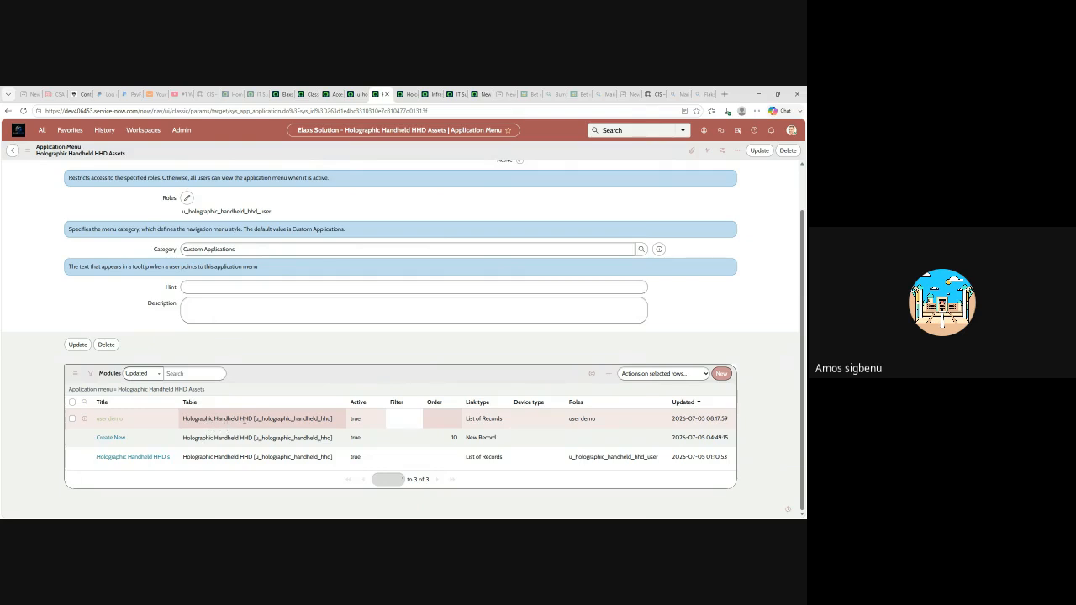
left_click(403, 94)
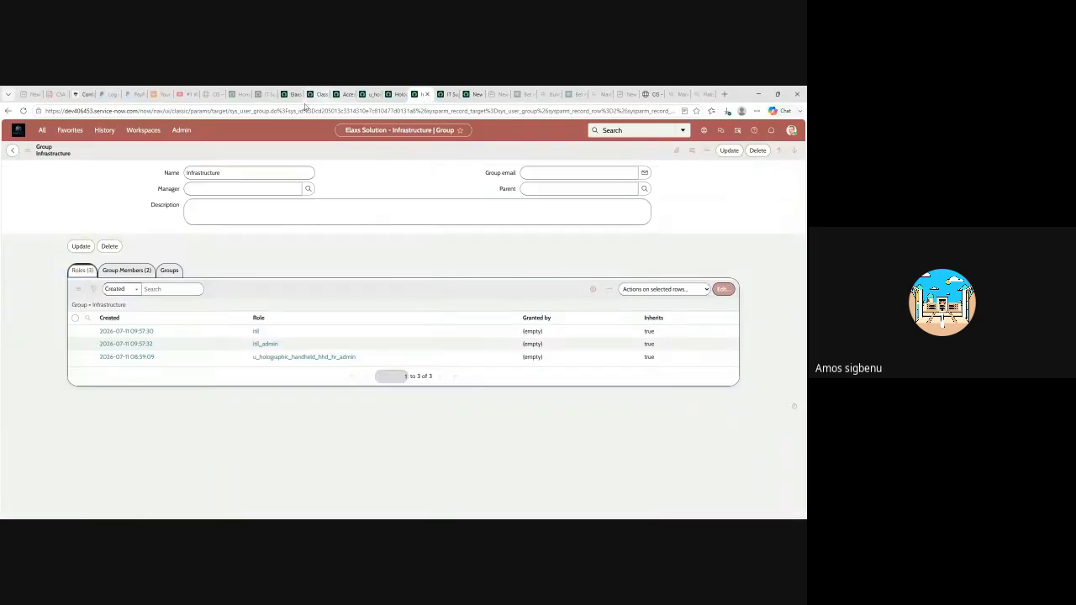
left_click(290, 94)
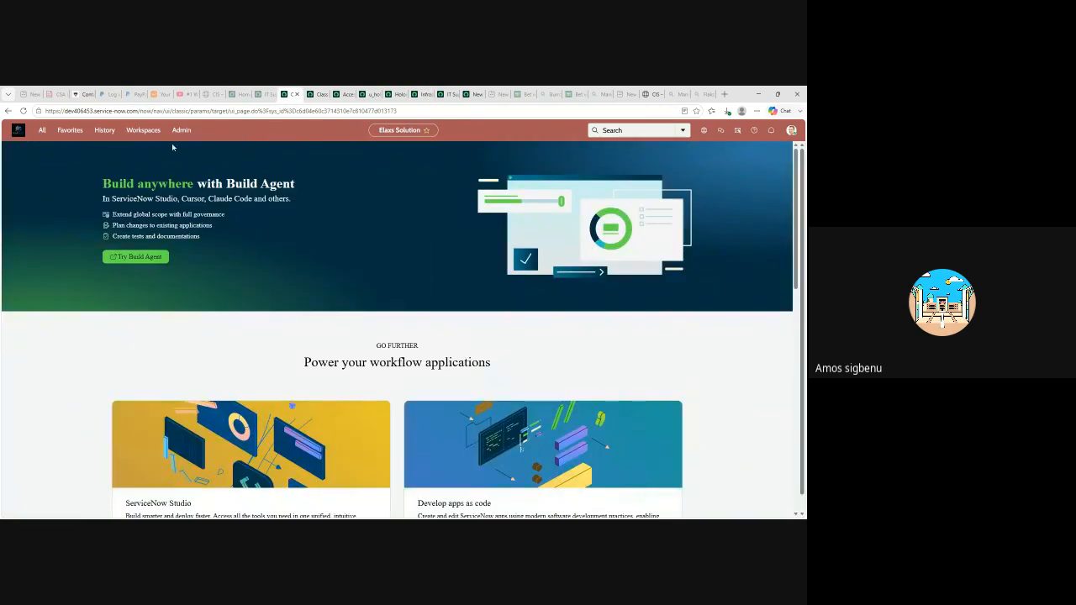
left_click(104, 130)
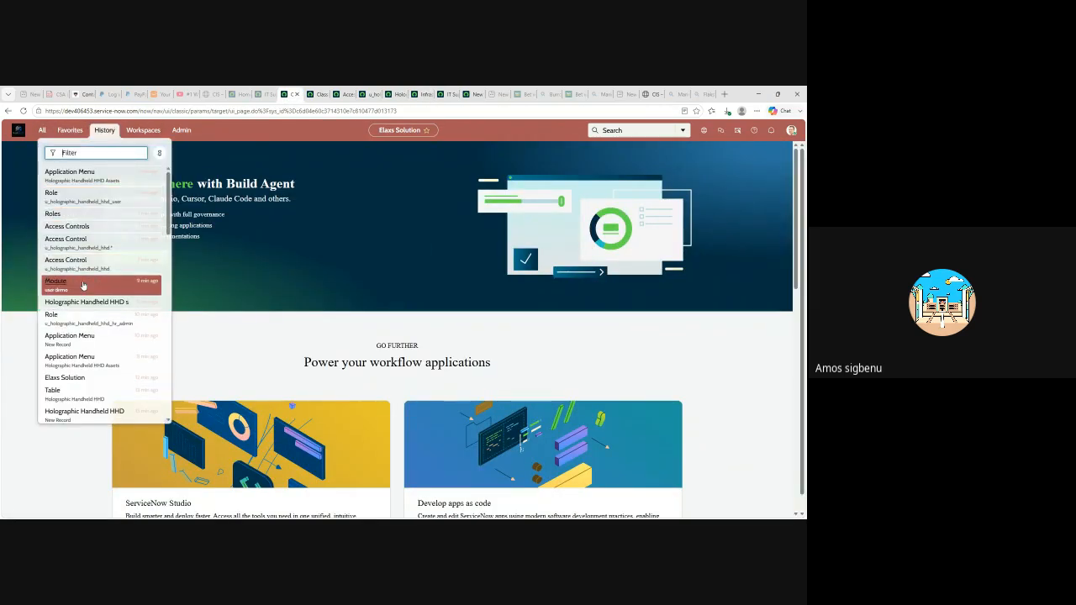
scroll(81, 292, "down", 1)
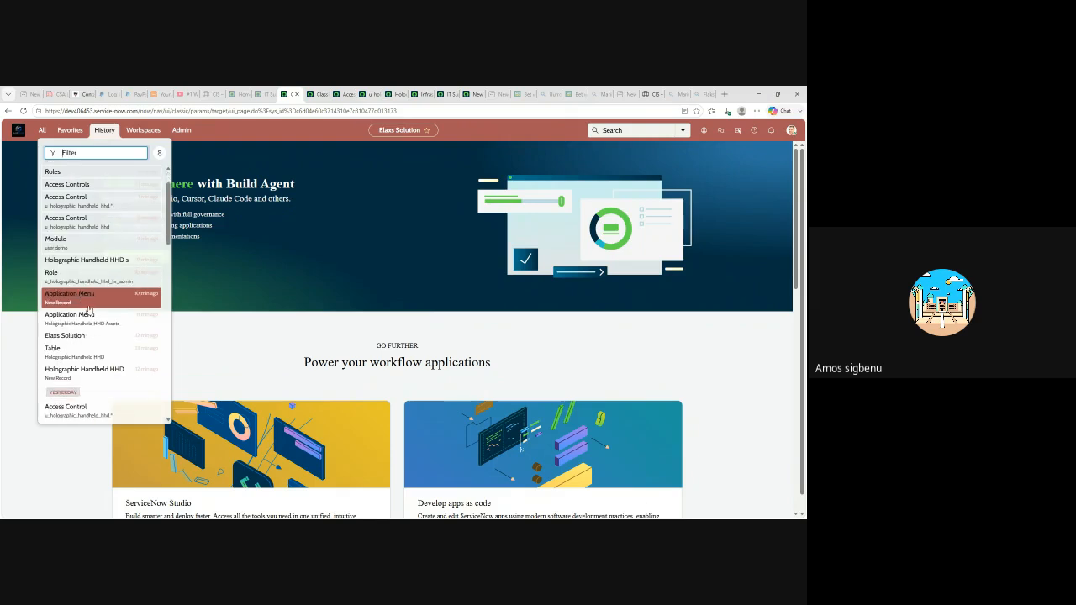
left_click(74, 353)
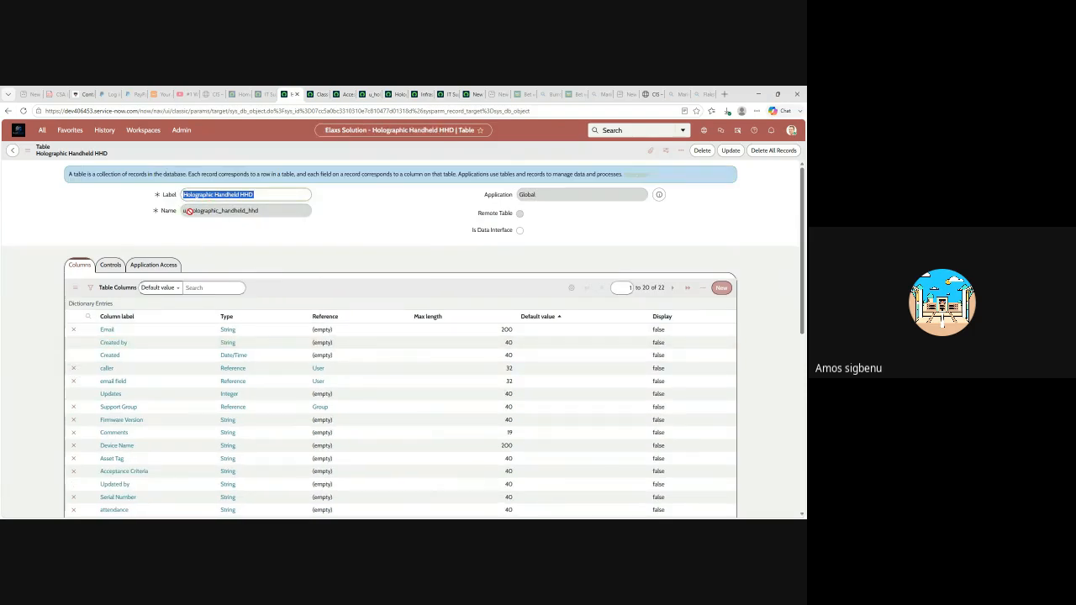
- Bring up the Access Controls list, where the u_holographic_handheld_hhd.* create rule shows inactive
mouse_move(168, 216)
left_click(322, 95)
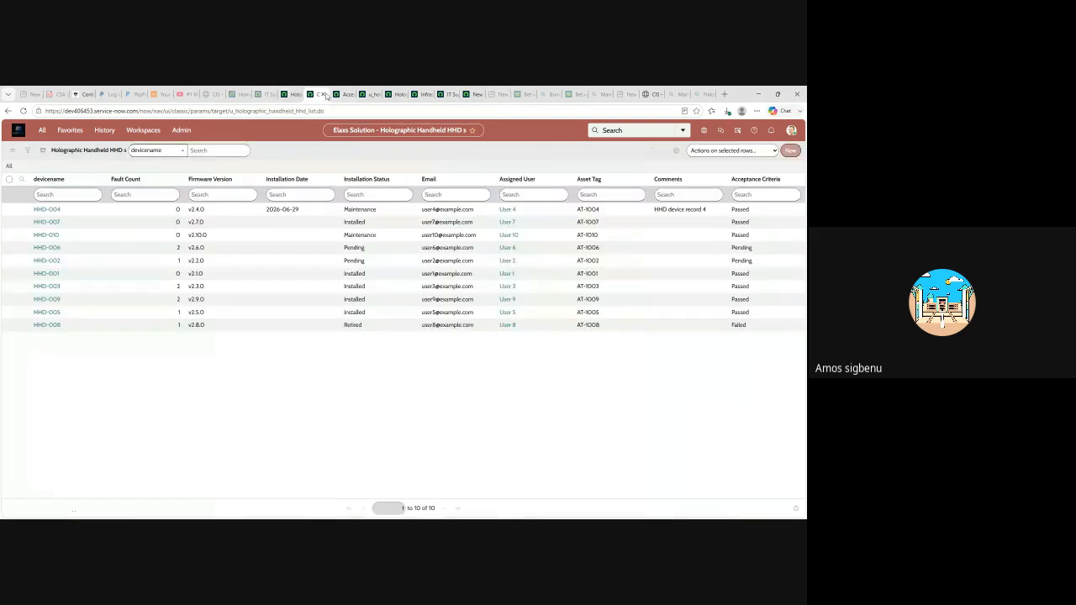
left_click(342, 94)
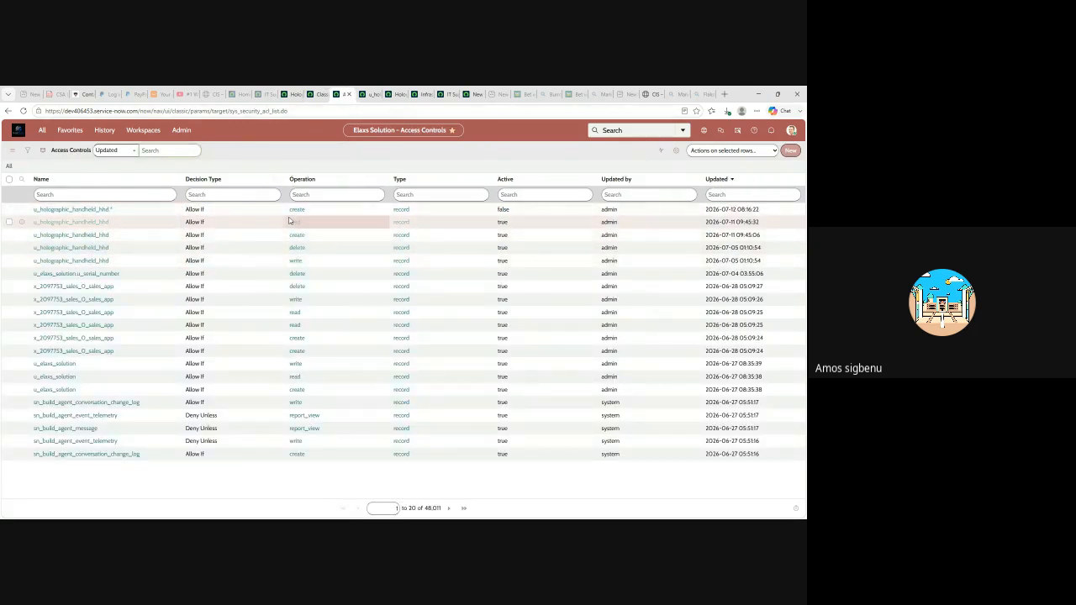
- Review the u_holographic_handheld_hhd create rule's conditions, then return to the HHD Assets application menu
left_click(94, 239)
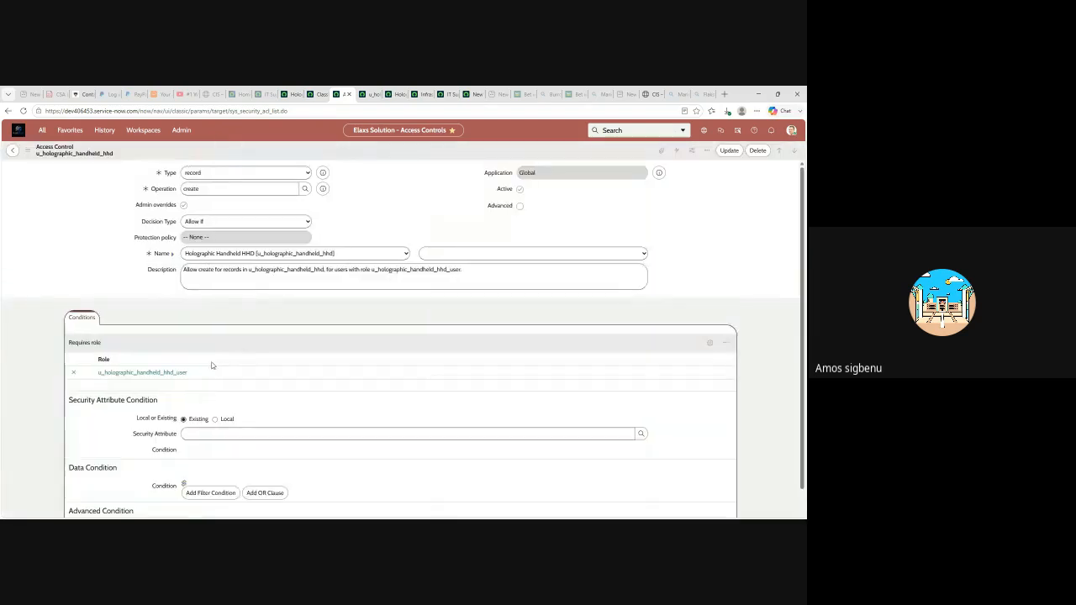
scroll(208, 387, "down", 1)
scroll(207, 387, "down", 1)
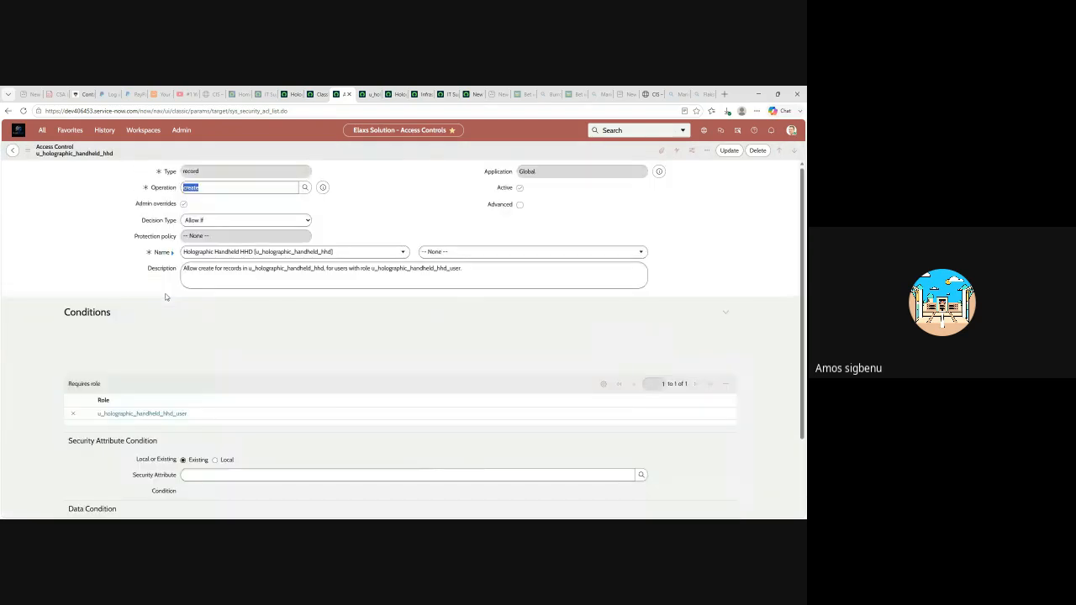
scroll(193, 393, "down", 1)
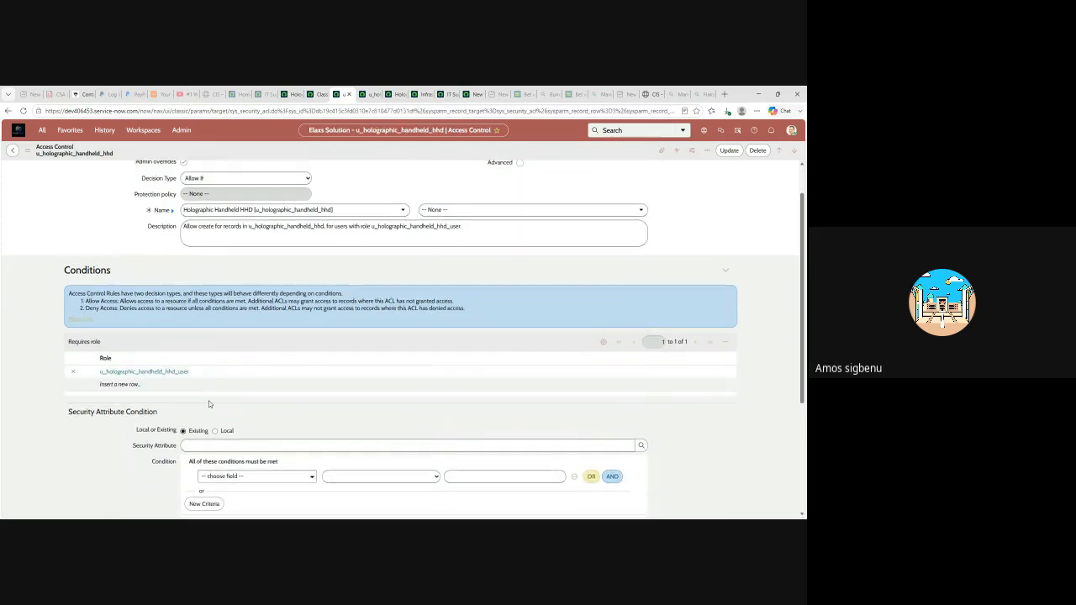
scroll(211, 404, "up", 1)
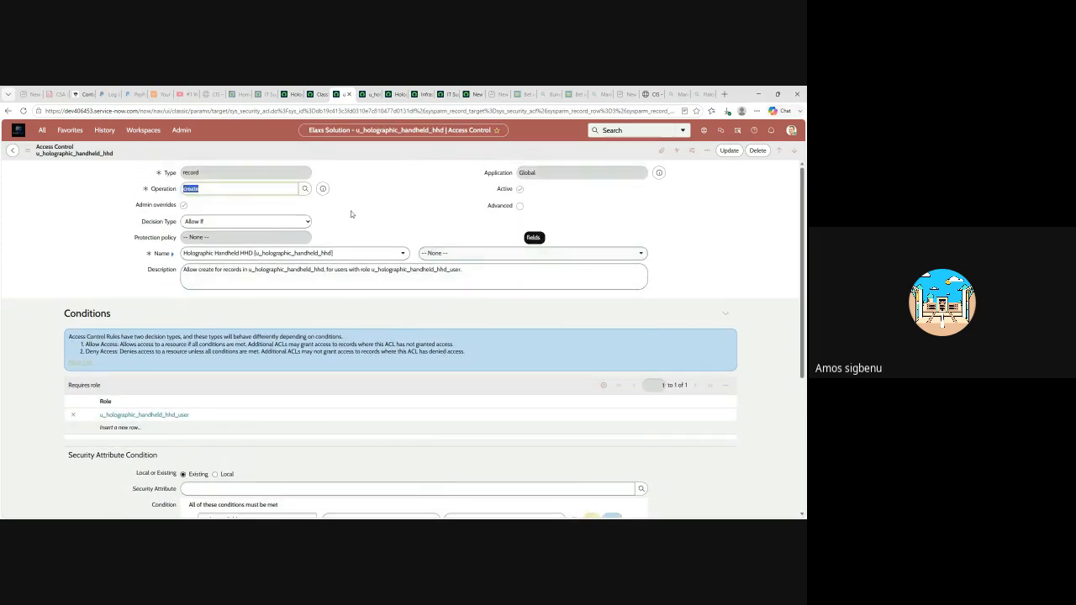
left_click(396, 96)
scroll(313, 268, "up", 1)
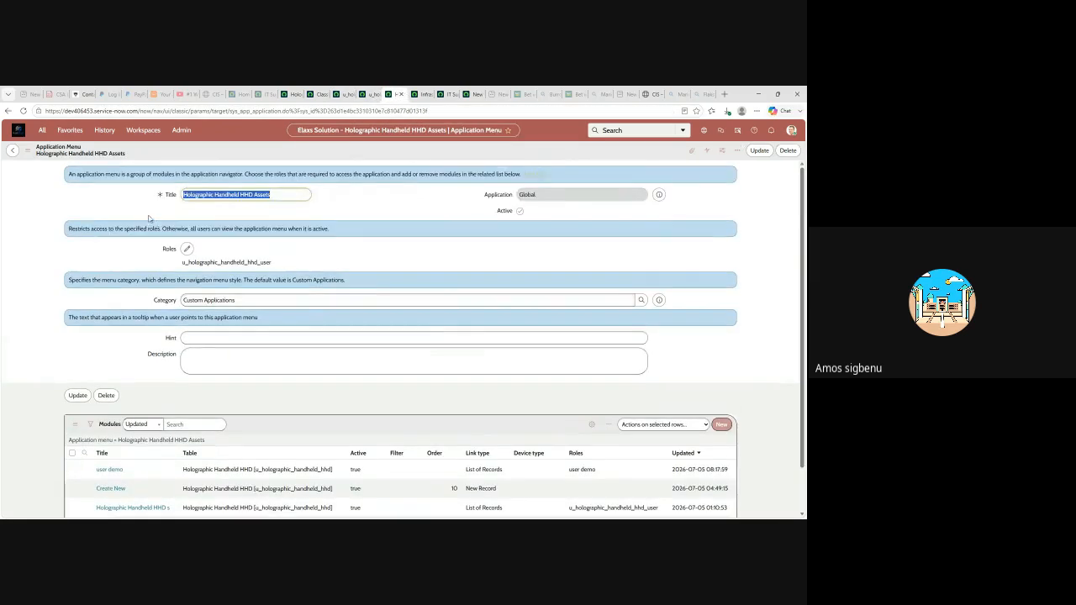
- Check the Assets menu's u_holographic_handheld_hhd_user role and three modules, then return to the create rule
scroll(416, 250, "down", 1)
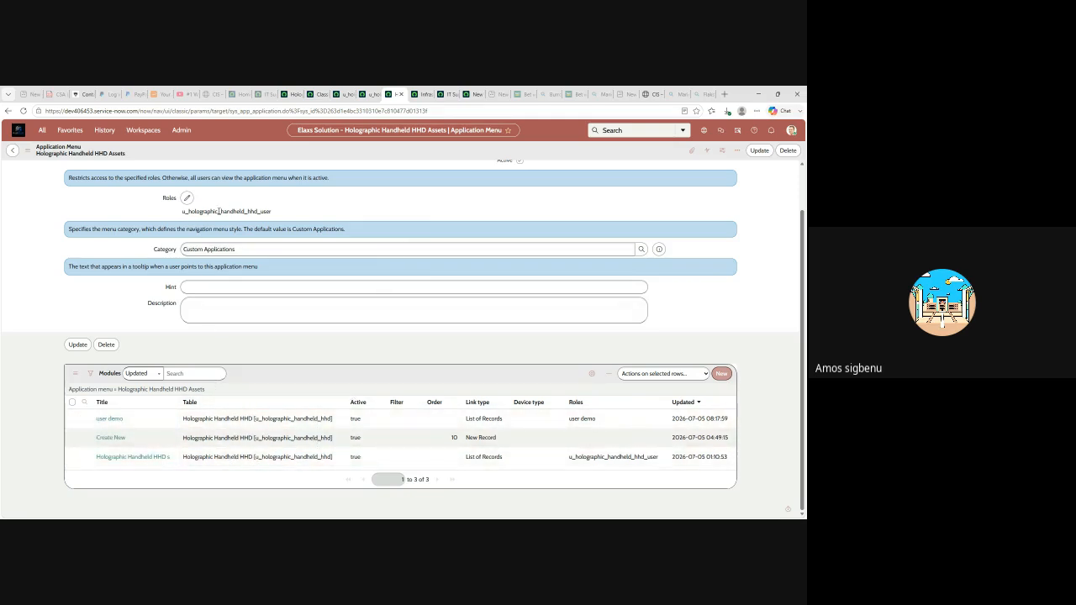
scroll(228, 247, "up", 2)
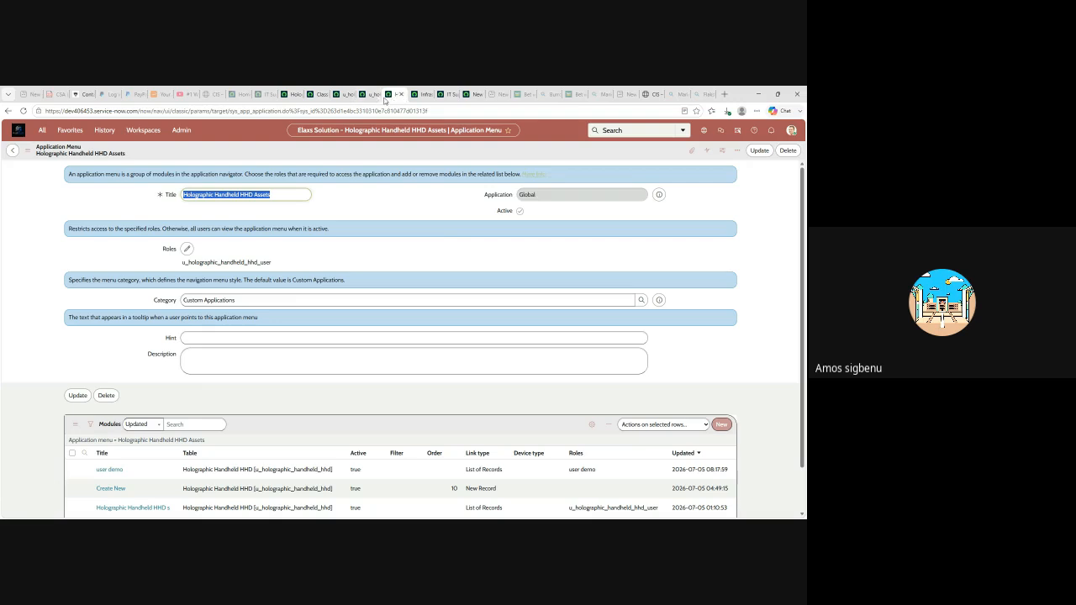
left_click(368, 95)
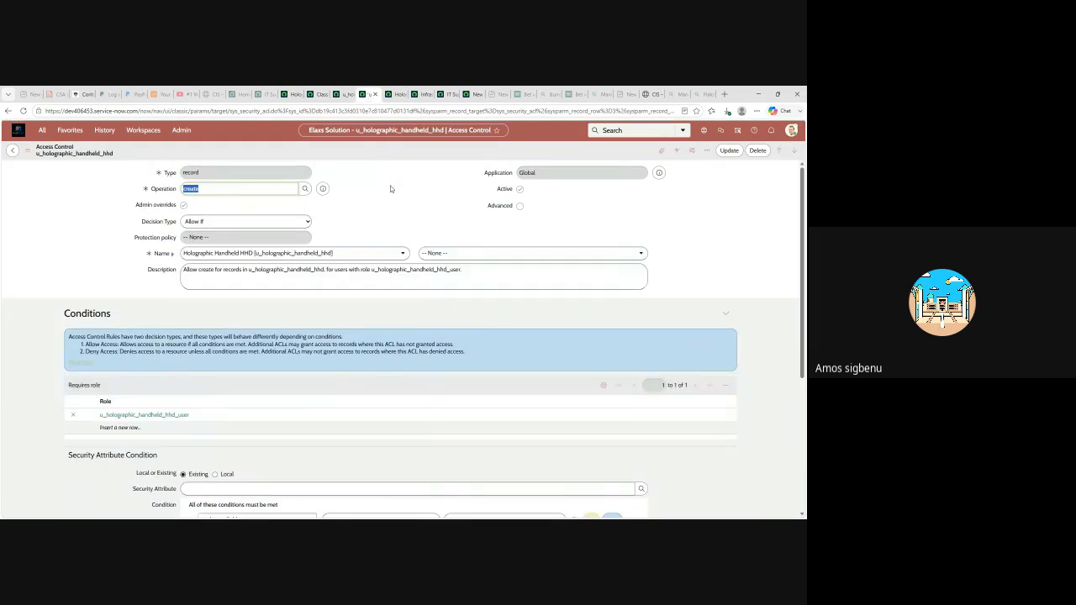
- Return to the IT Support group record and dismiss the Session Expired (401) dialog to reload it
scroll(391, 187, "down", 2)
scroll(391, 195, "up", 1)
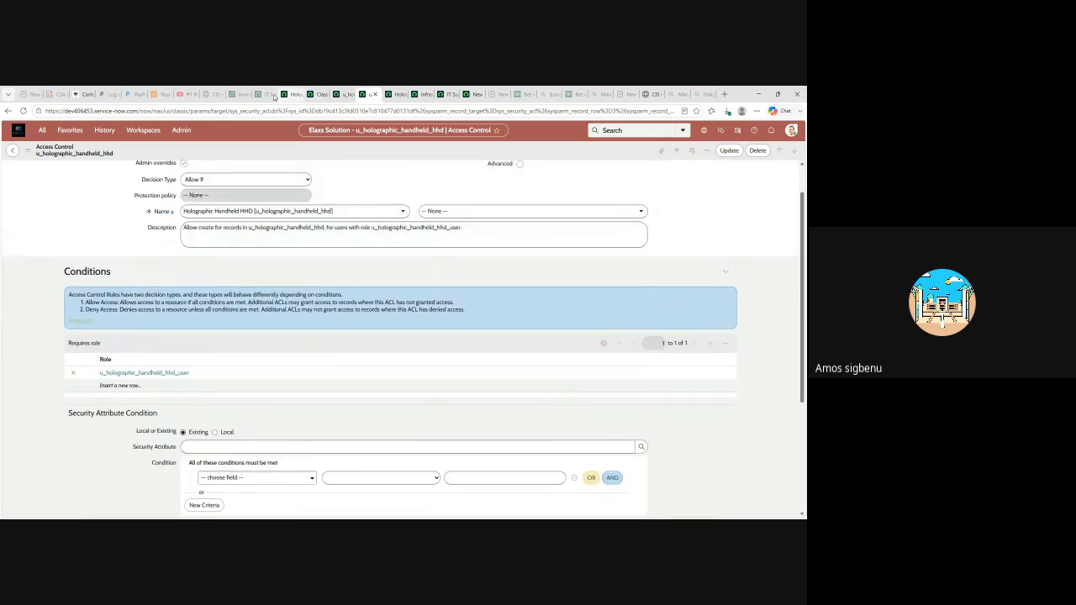
left_click(264, 94)
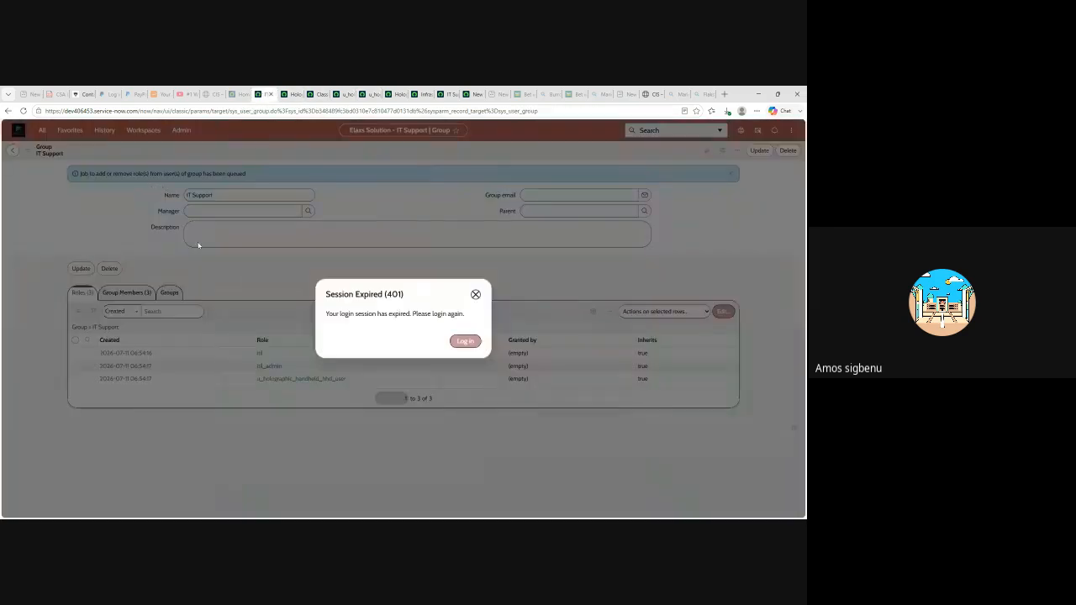
left_click(476, 295)
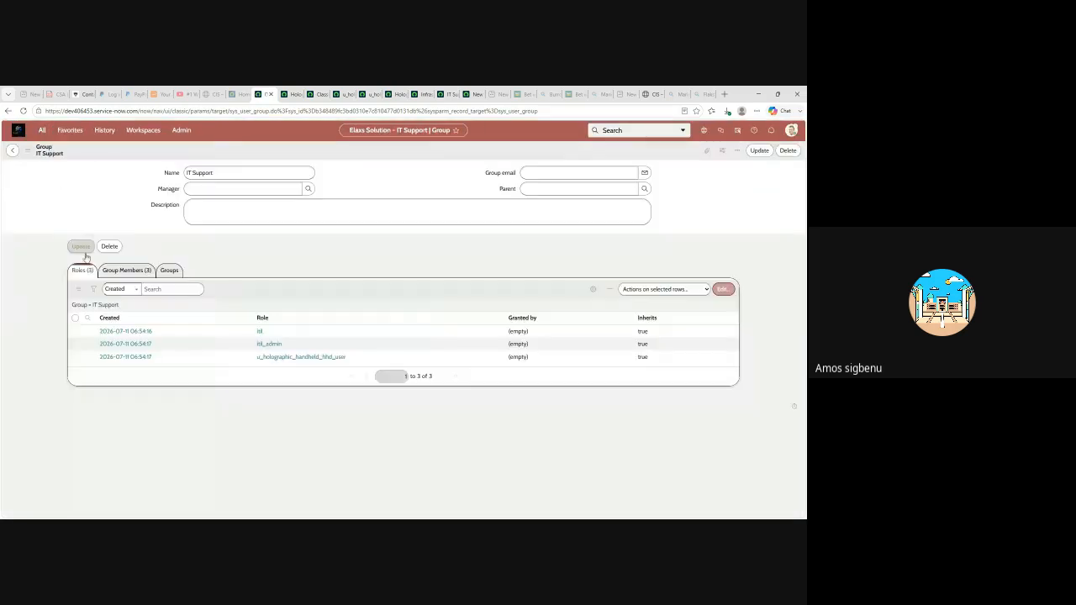
- Open the u_holographic_handheld_hhd_hr_admin role from the Favorites roles list
left_click(70, 130)
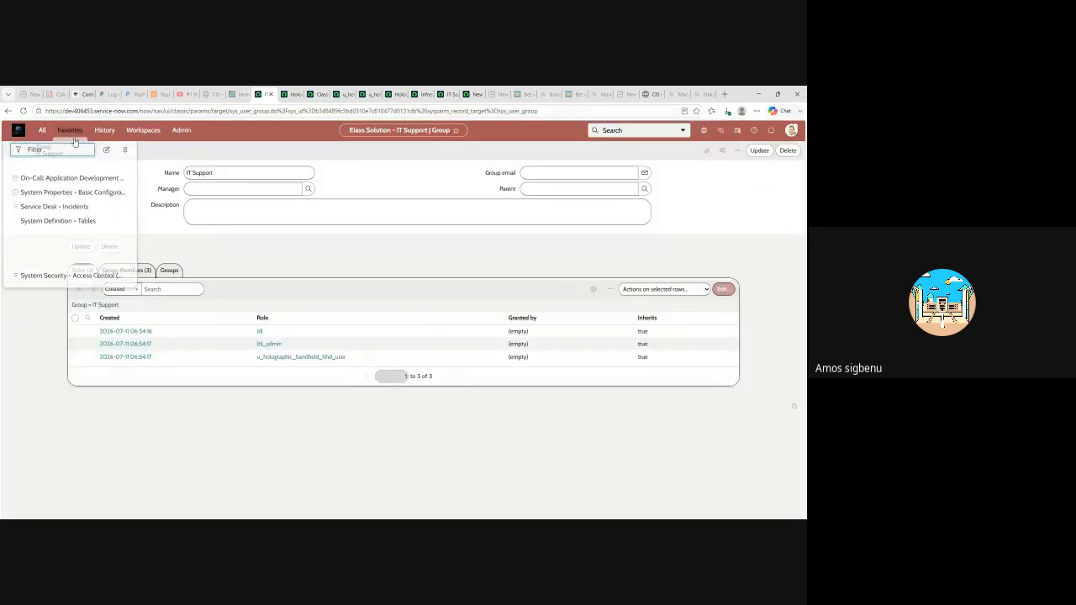
left_click(74, 259)
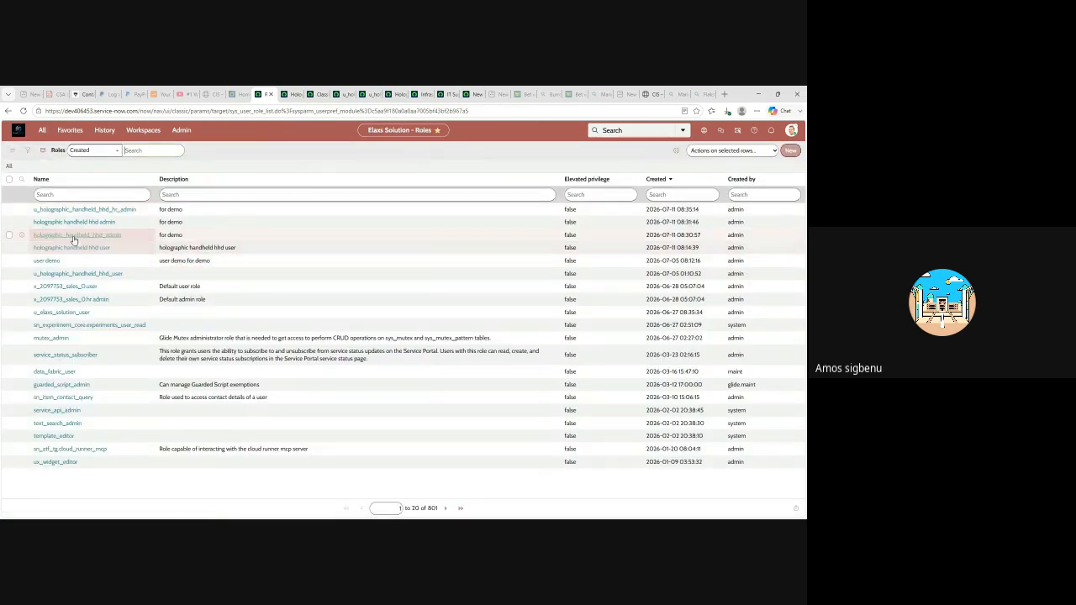
left_click(92, 210)
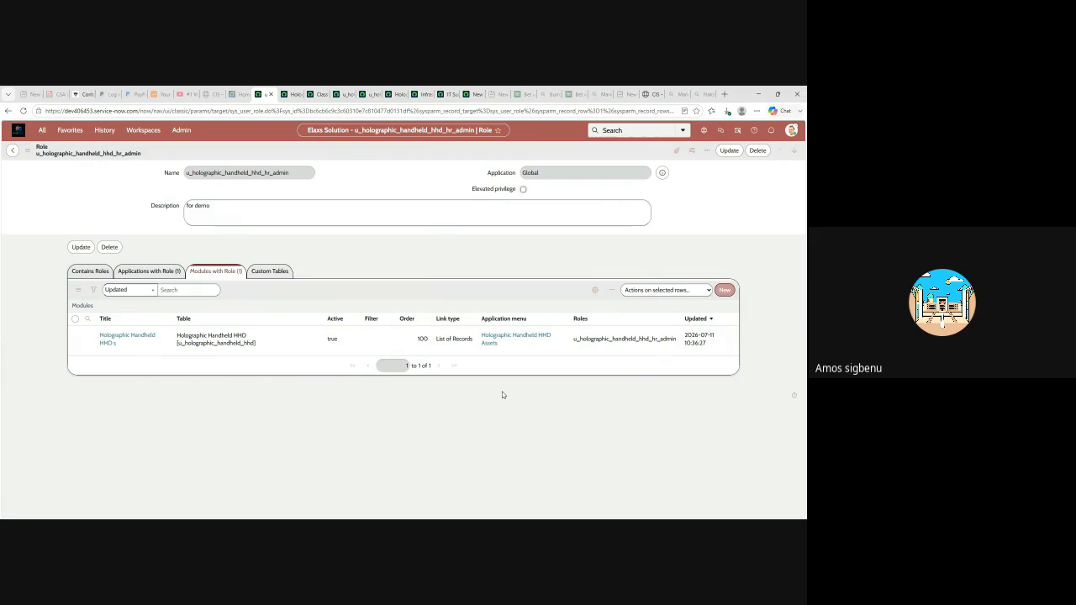
- Cycle through the access rule, HHD list and table pages to the ServiceNow developer site
left_click(343, 95)
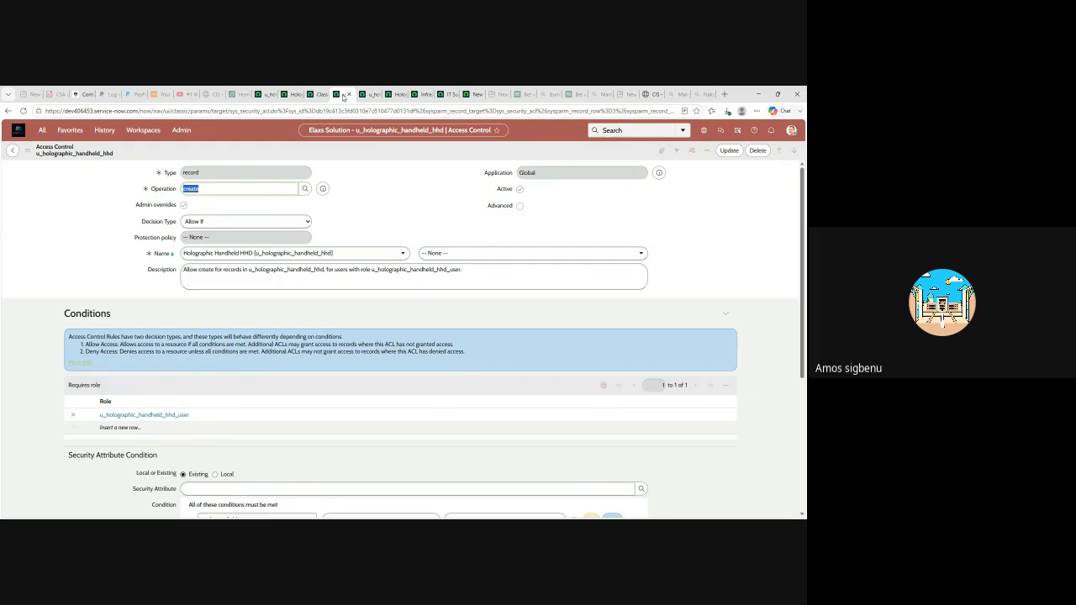
left_click(372, 95)
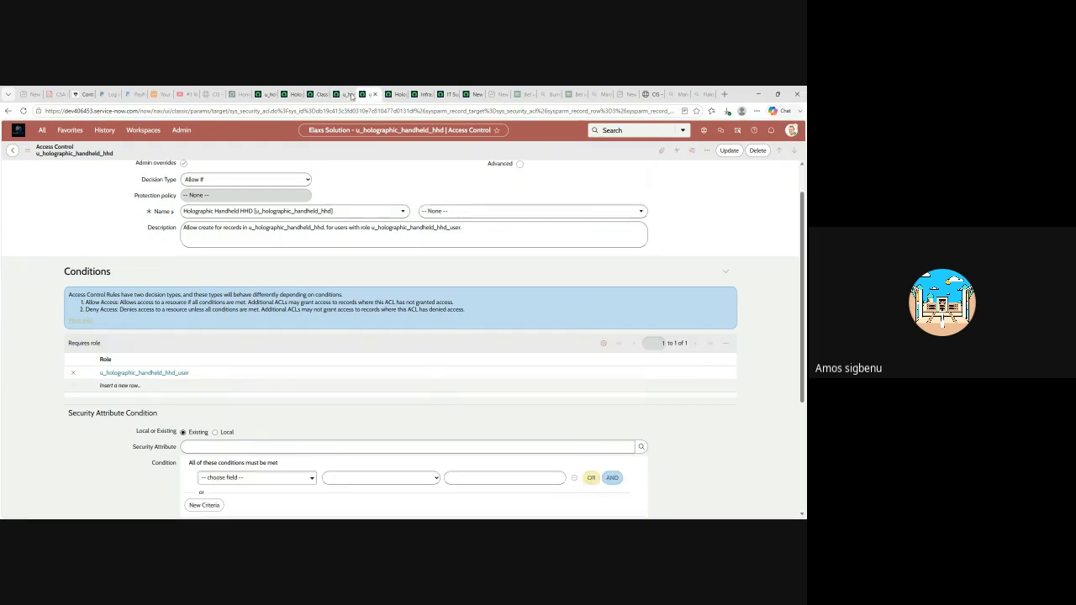
left_click(321, 96)
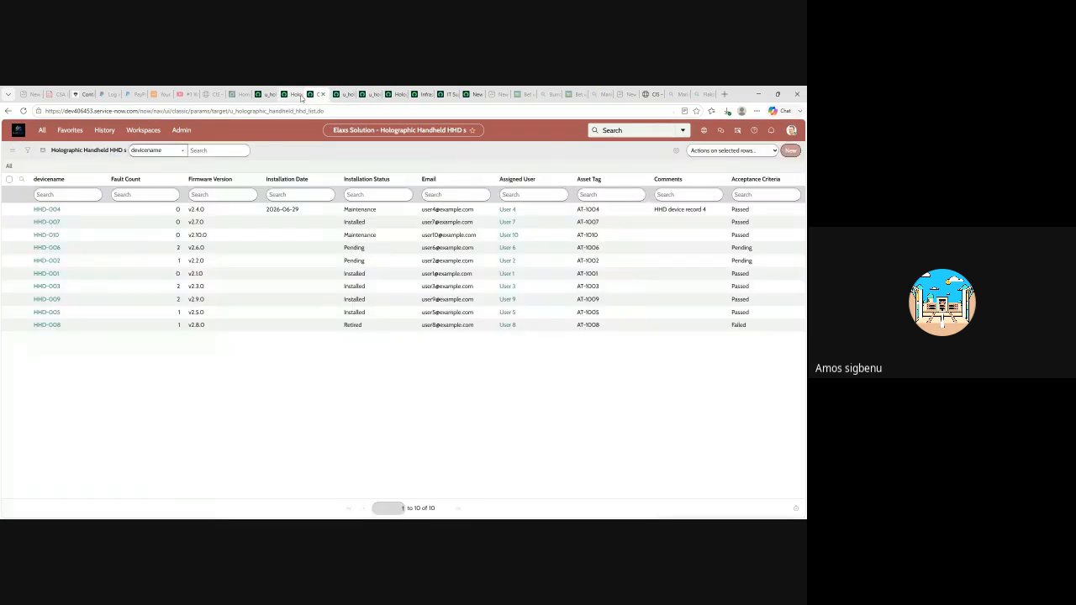
left_click(293, 95)
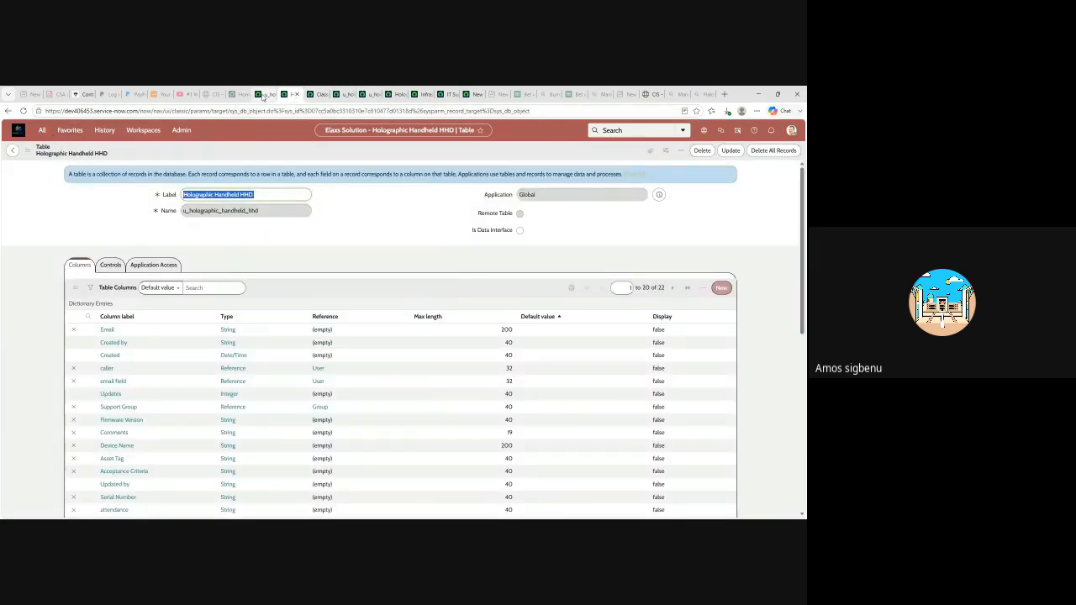
left_click(236, 94)
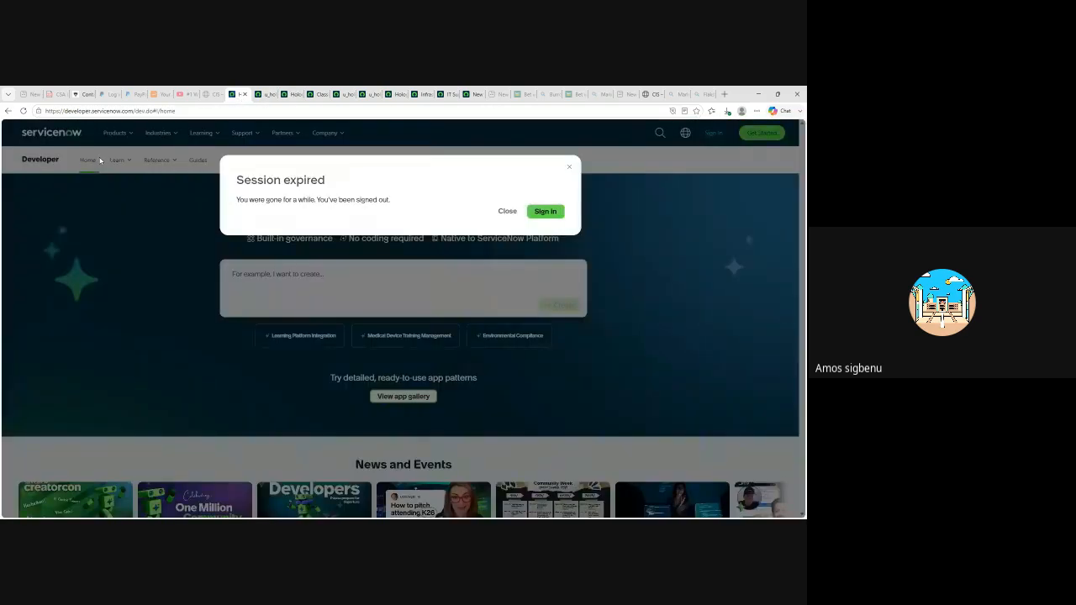
- Dismiss the developer site's session-expired notice and close that page, returning to the hr_admin role
left_click(569, 167)
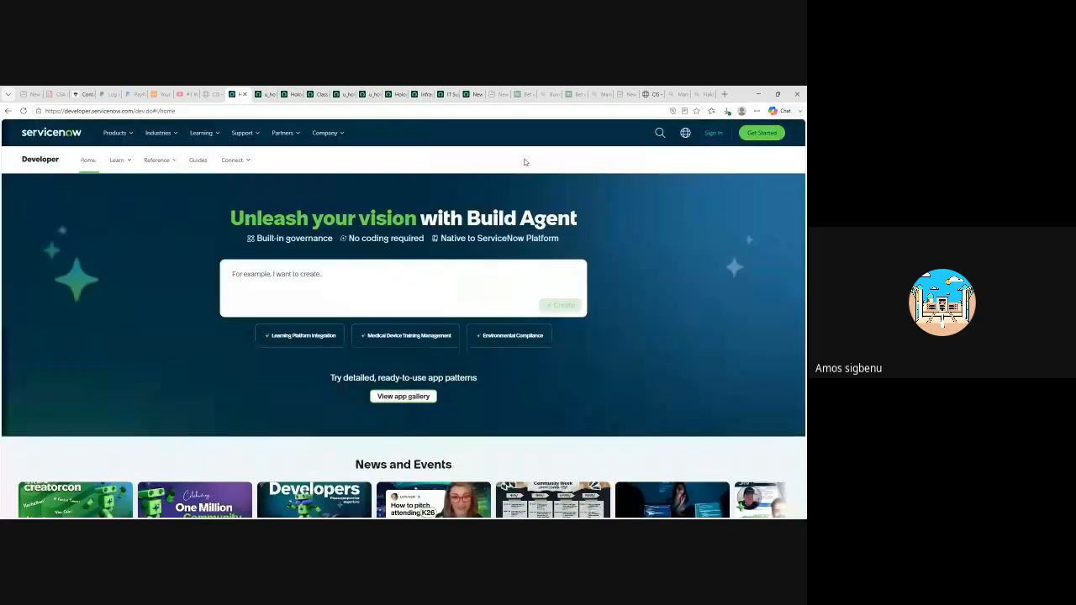
left_click(243, 94)
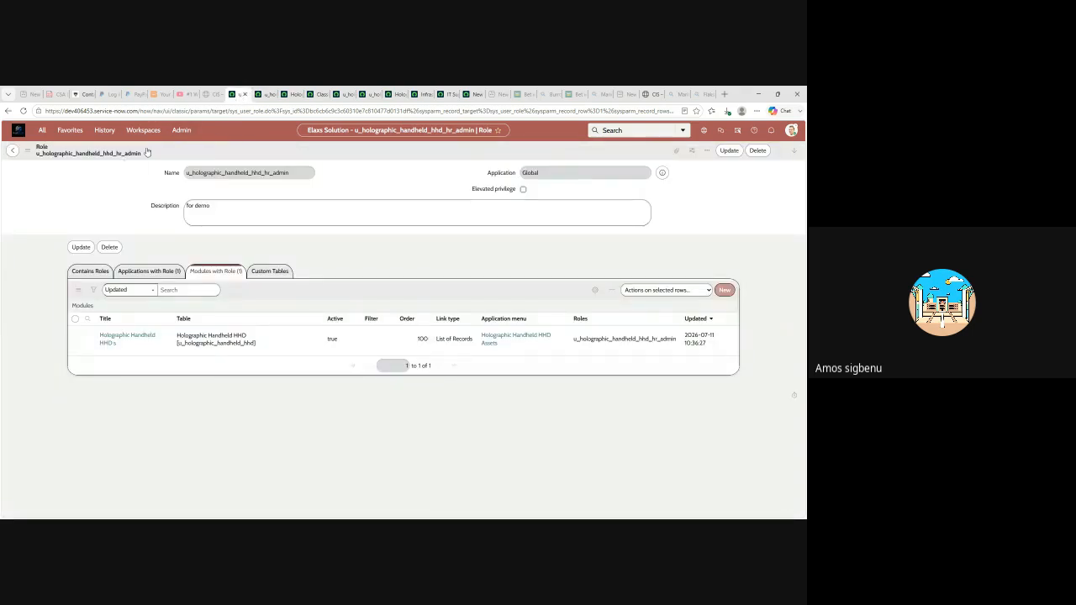
- Open the u_holographic_handheld_hhd_hr_admin role record from the Favorites roles list
left_click(70, 130)
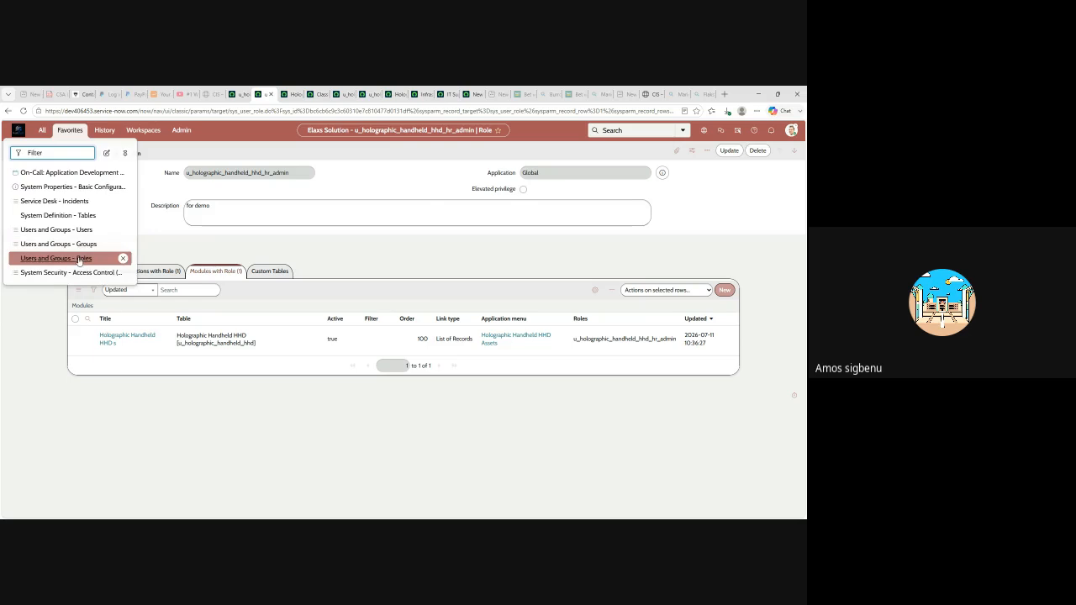
left_click(59, 258)
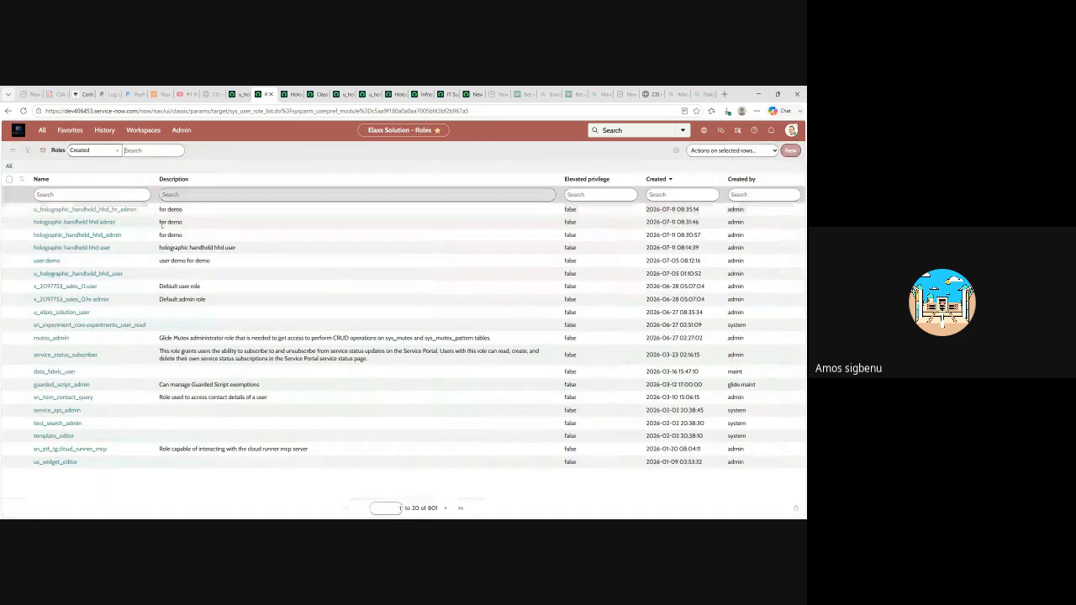
left_click(84, 211)
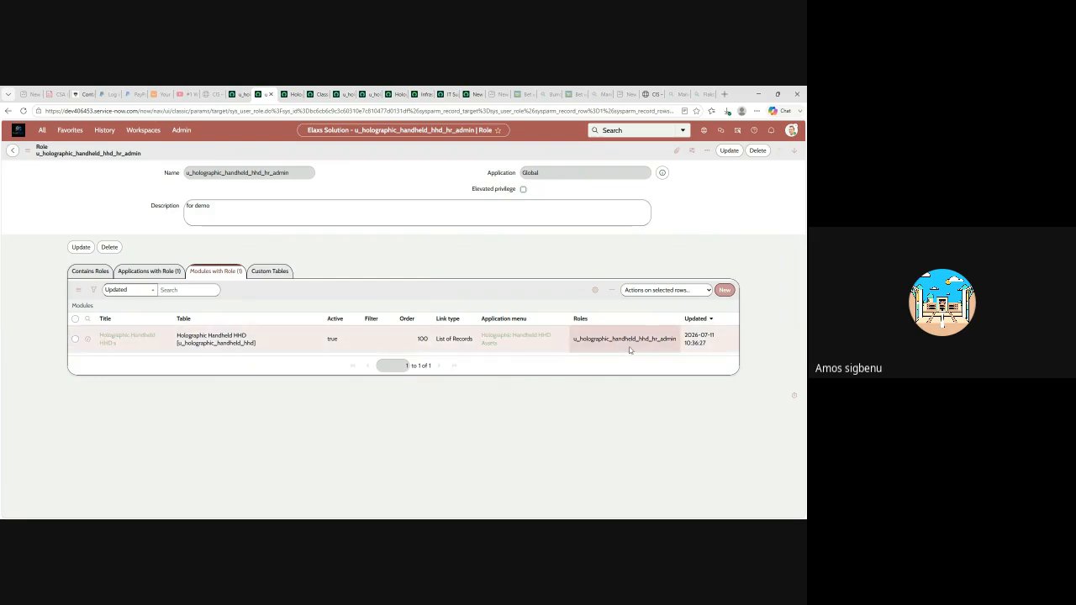
- Confirm the role's Holographic Handheld HHD Assets menu requires hr_admin, then view the HHD table record
left_click(501, 339)
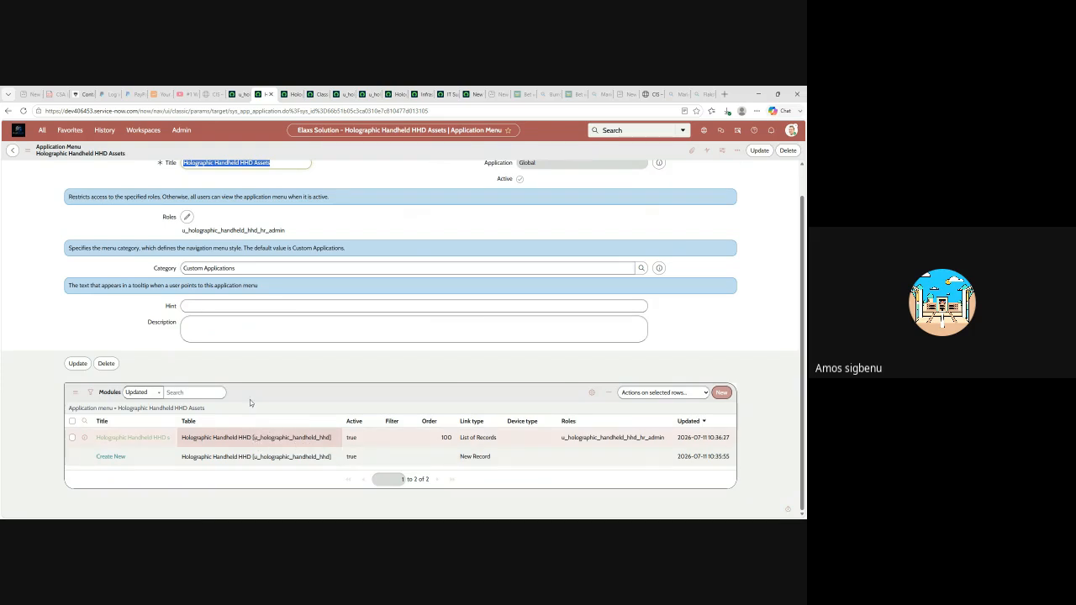
left_click(240, 94)
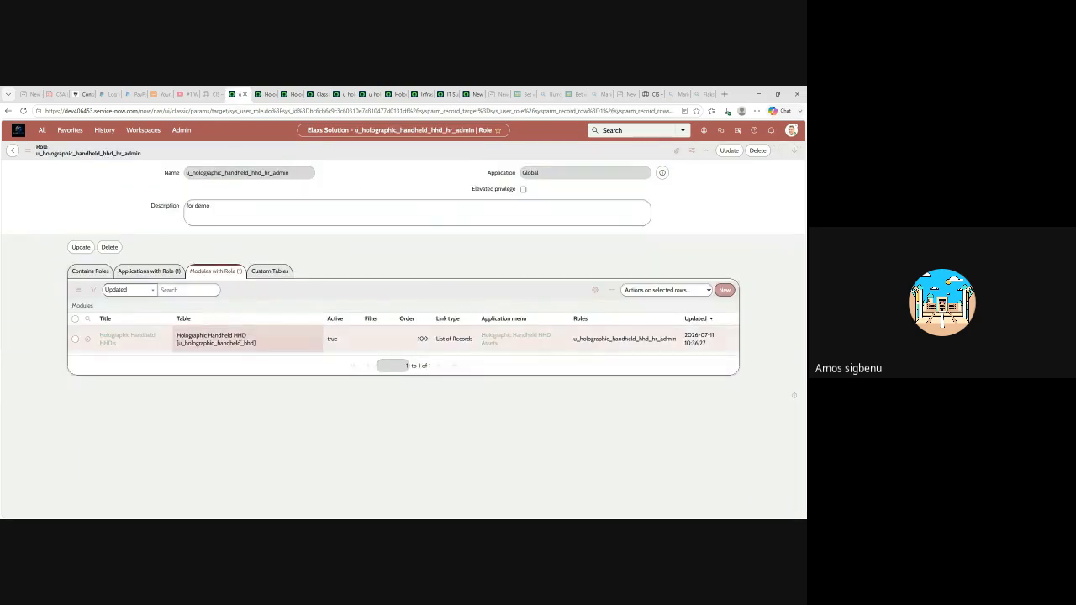
triple_click(523, 338)
left_click(524, 339)
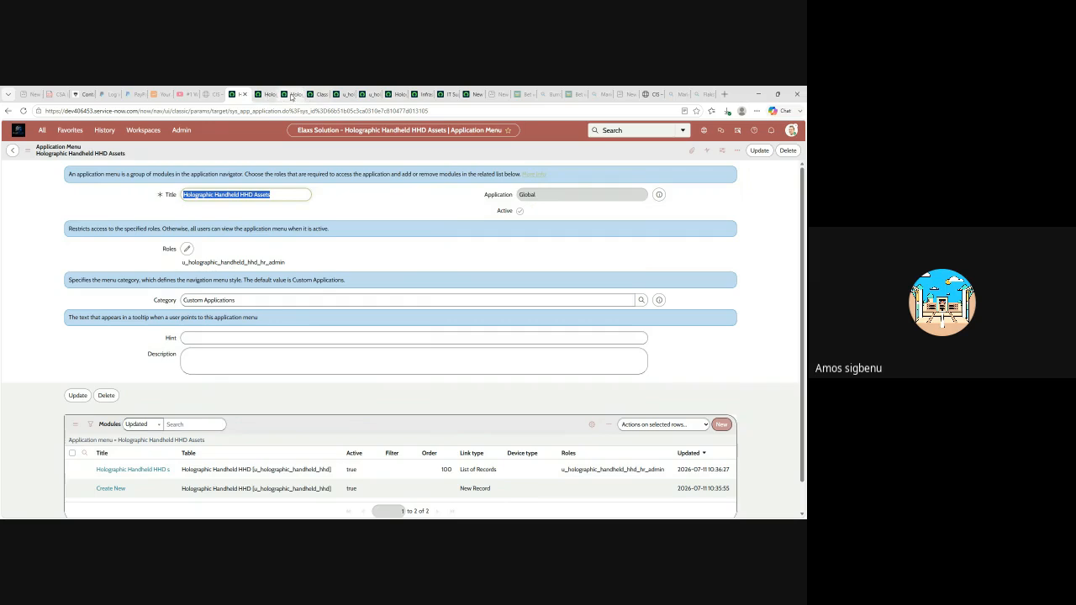
left_click(292, 95)
- Review the HHD device records and hhd_user create access rules, ending on the hhd_user Assets menu
scroll(289, 206, "down", 5)
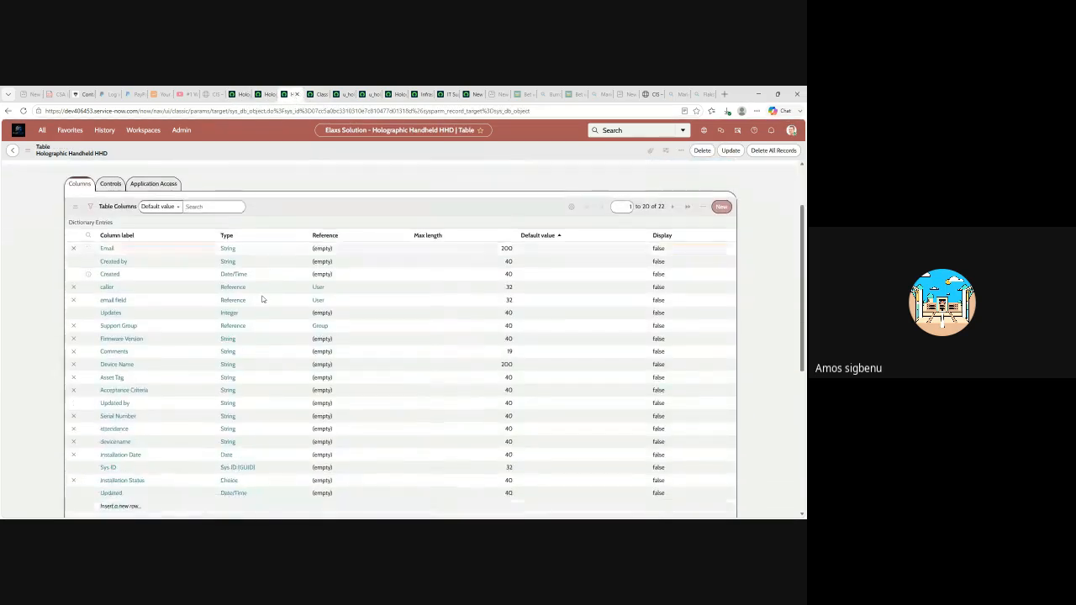
scroll(282, 328, "up", 5)
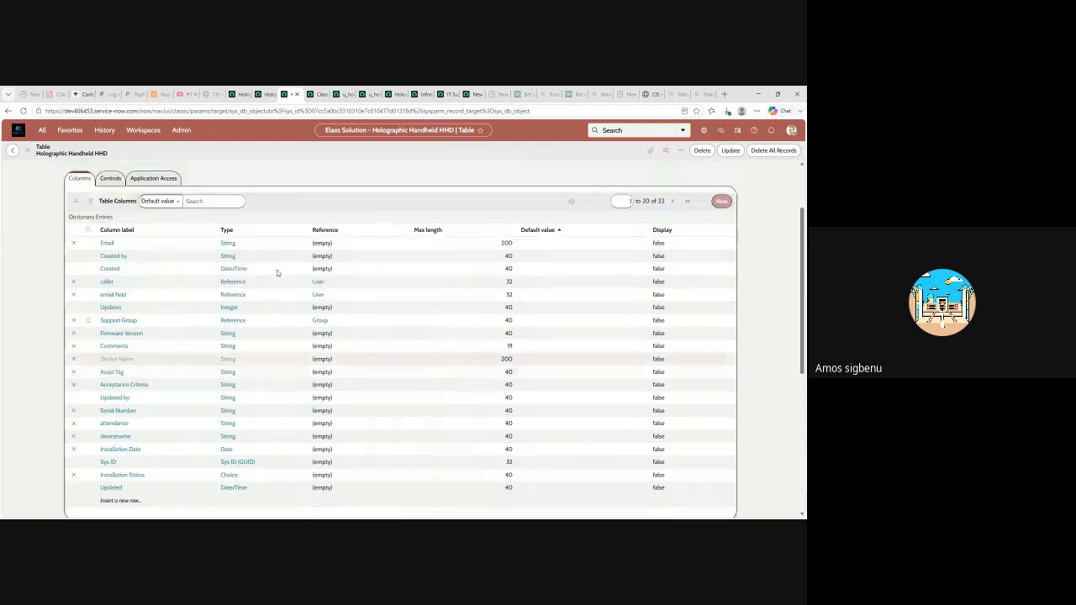
left_click(317, 94)
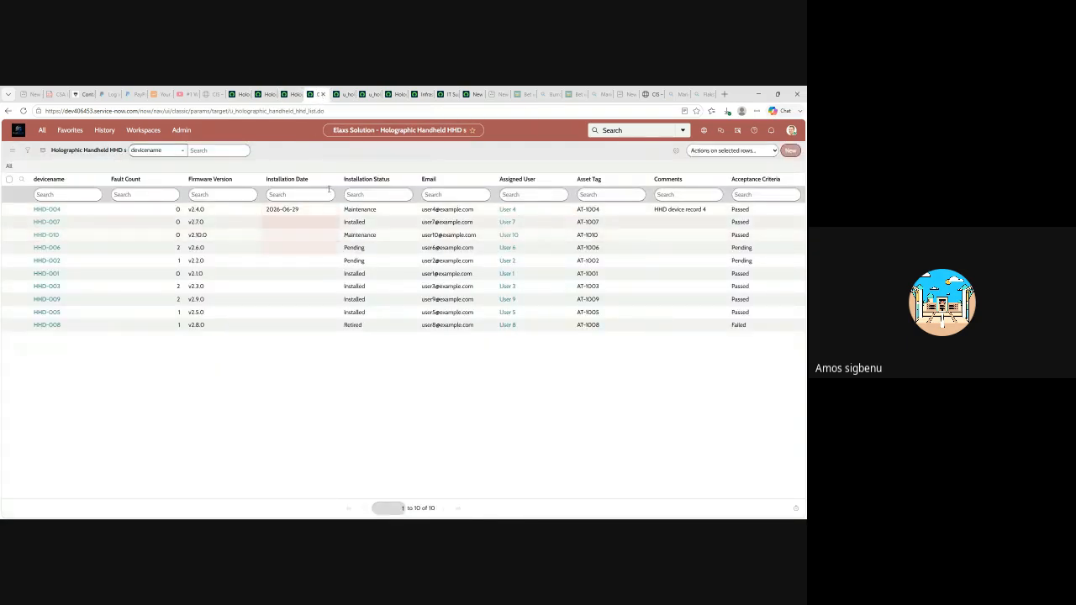
left_click(343, 94)
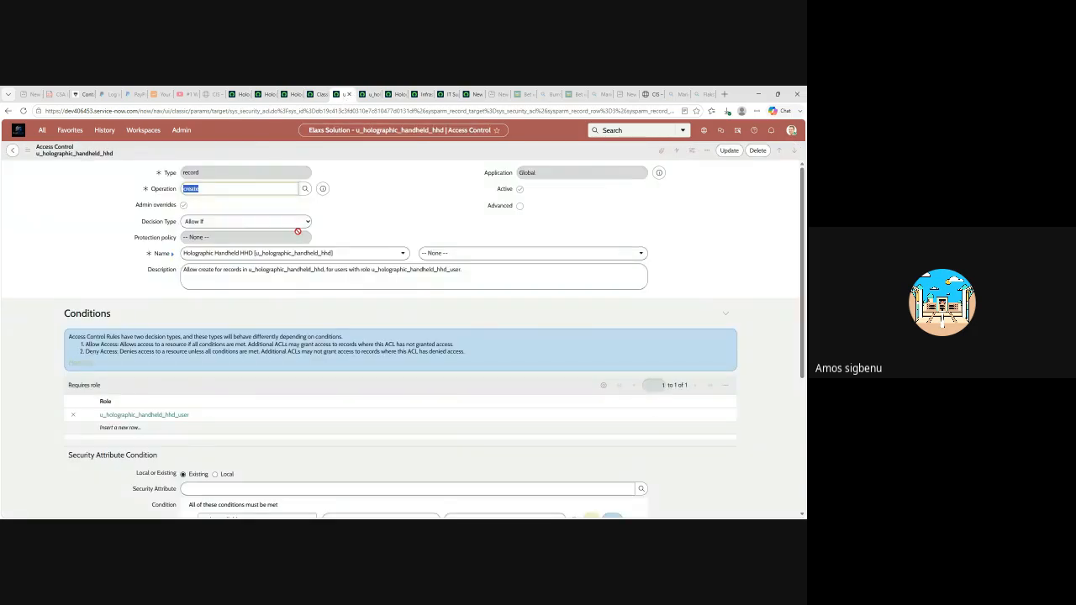
scroll(318, 279, "down", 3)
scroll(311, 284, "up", 3)
left_click(374, 98)
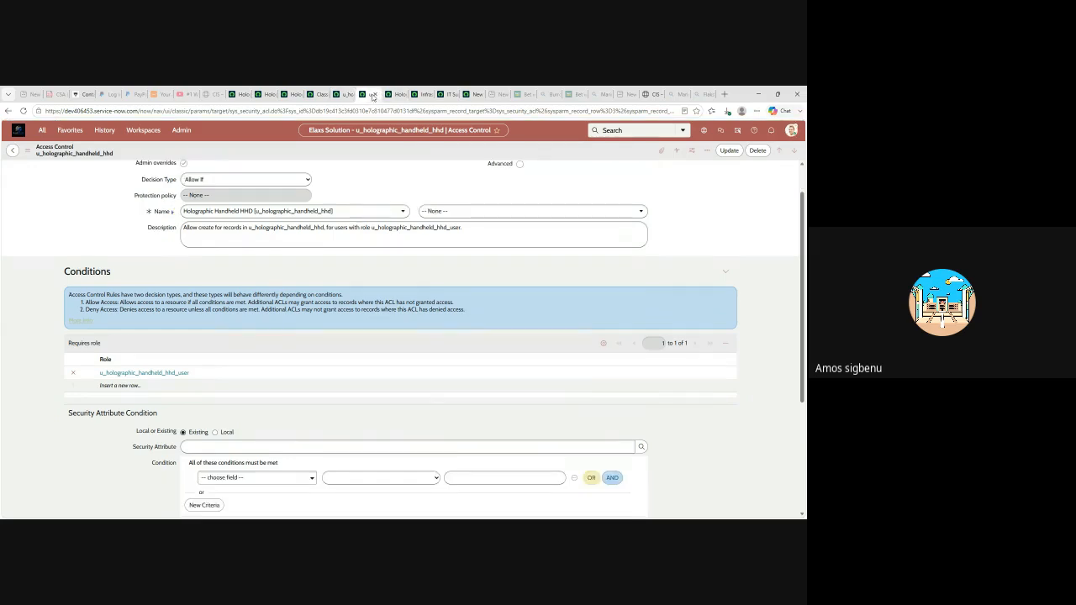
scroll(294, 257, "up", 1)
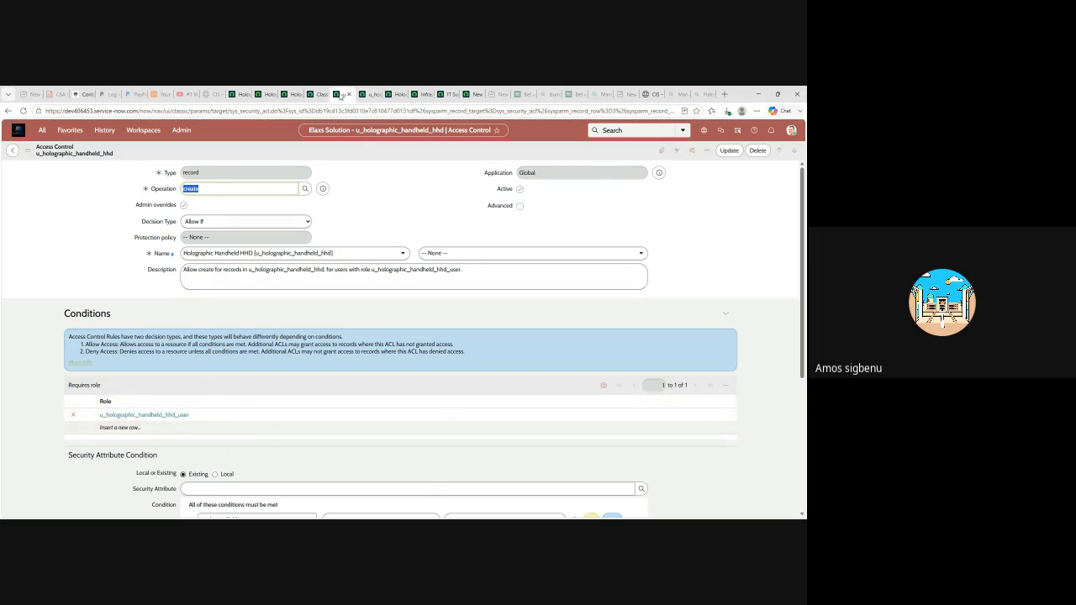
left_click(394, 95)
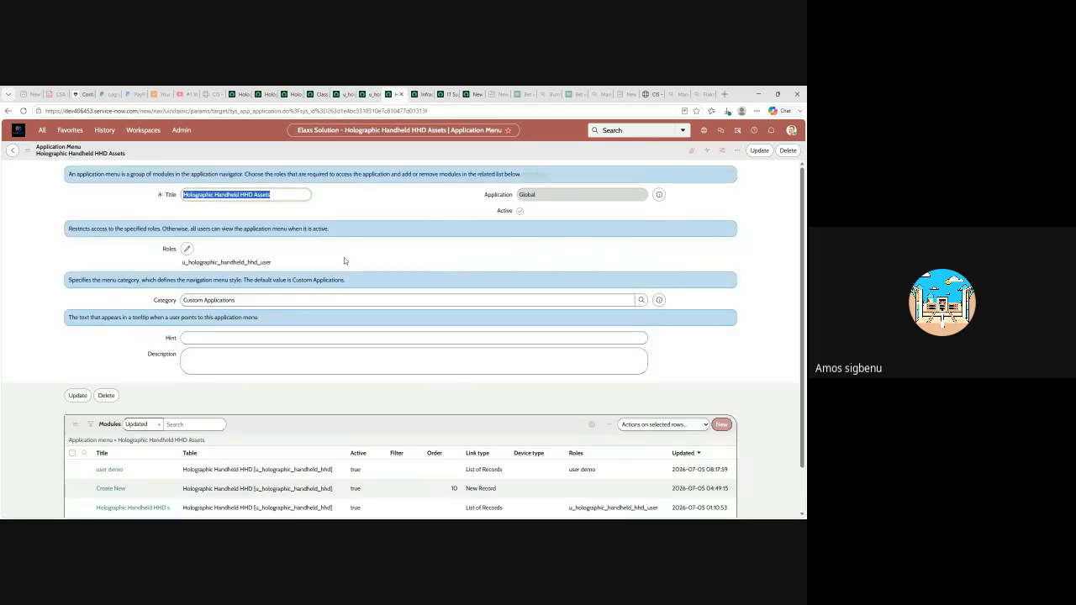
- Close the extra application menu and recheck the HHD table and hr_admin application menu
left_click(401, 95)
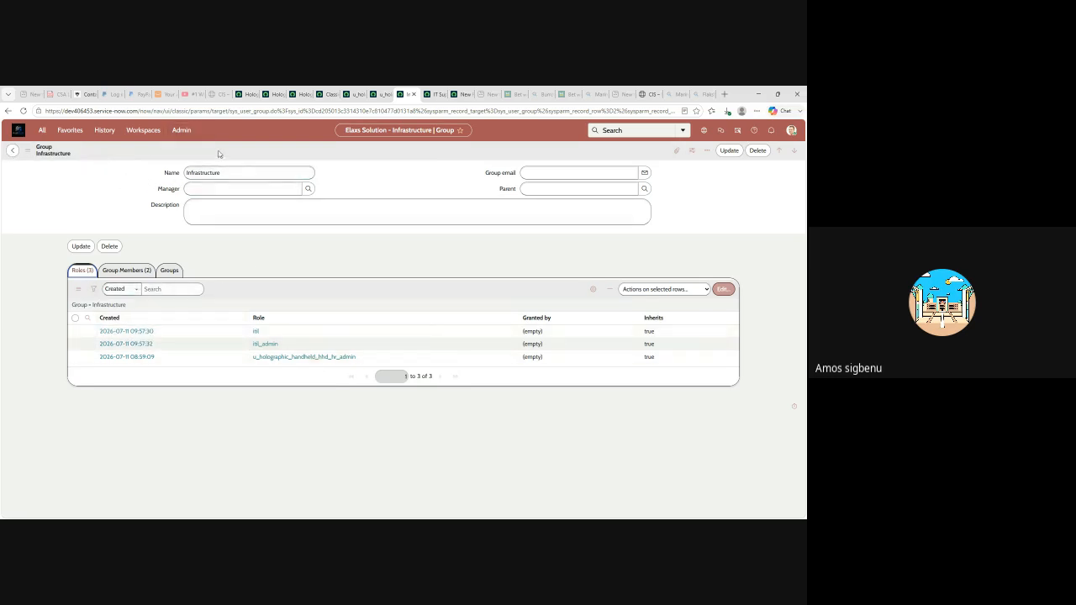
left_click(436, 94)
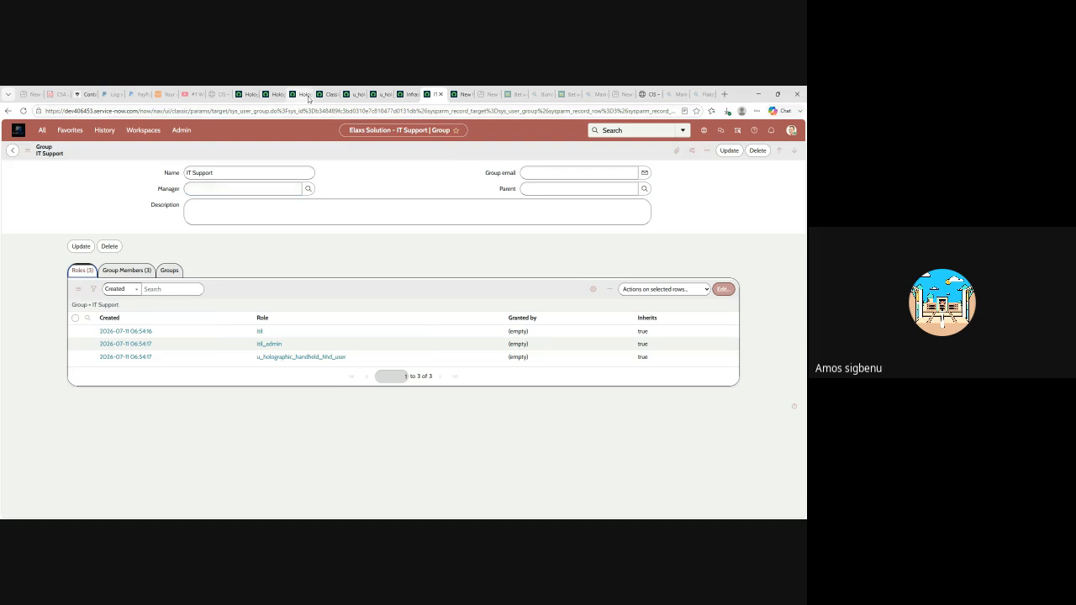
left_click(303, 97)
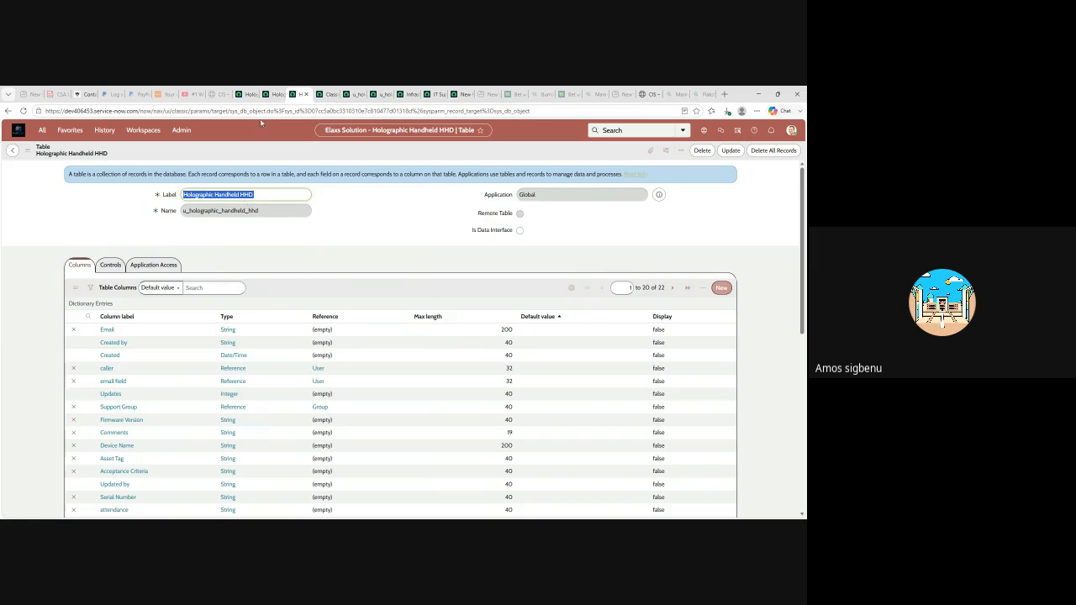
left_click(245, 97)
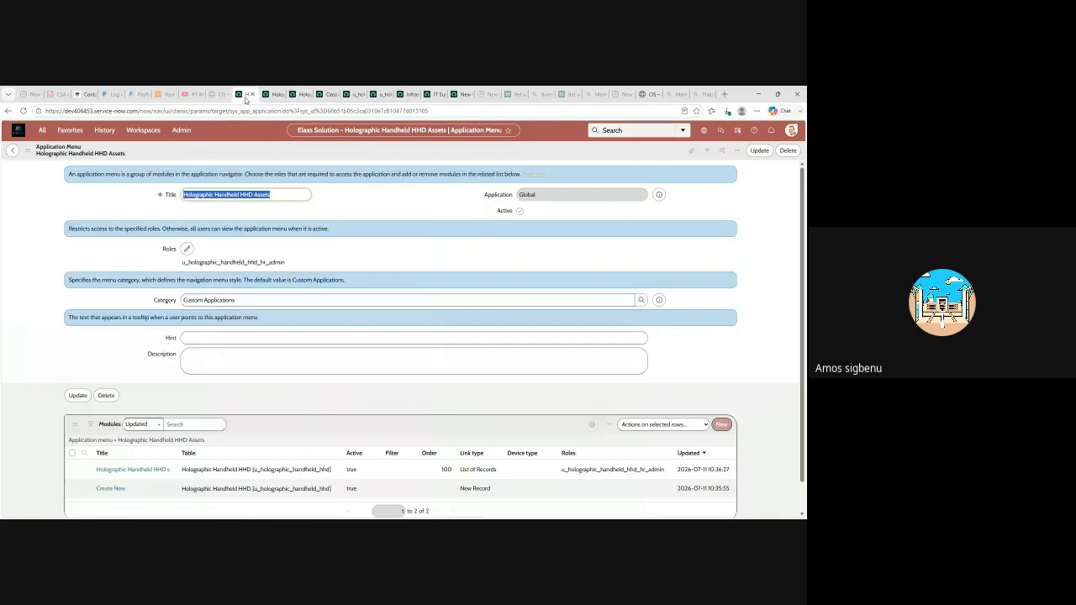
scroll(257, 286, "down", 1)
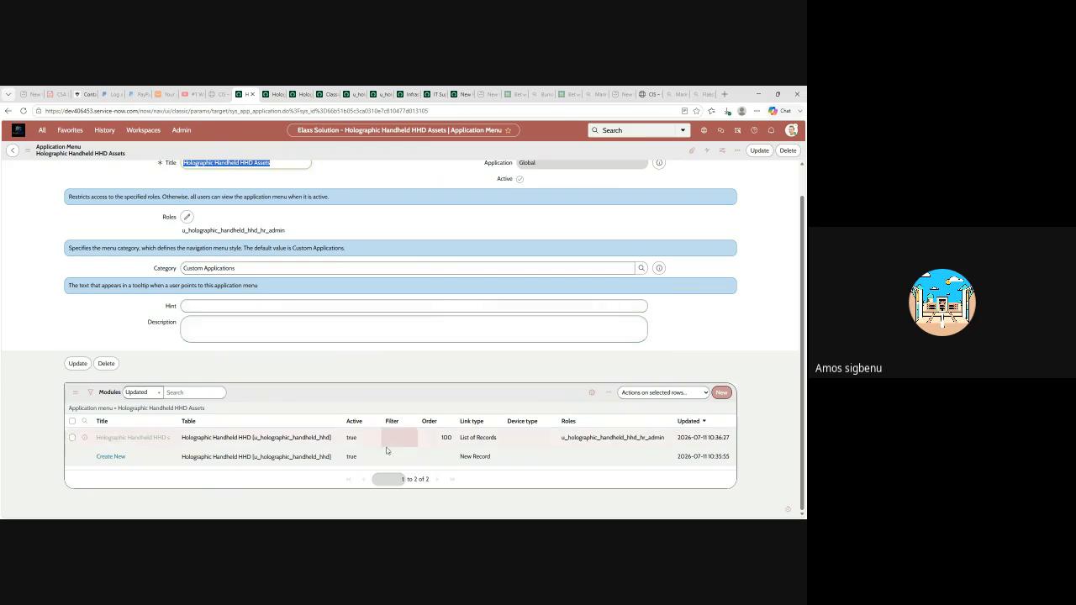
scroll(246, 434, "up", 1)
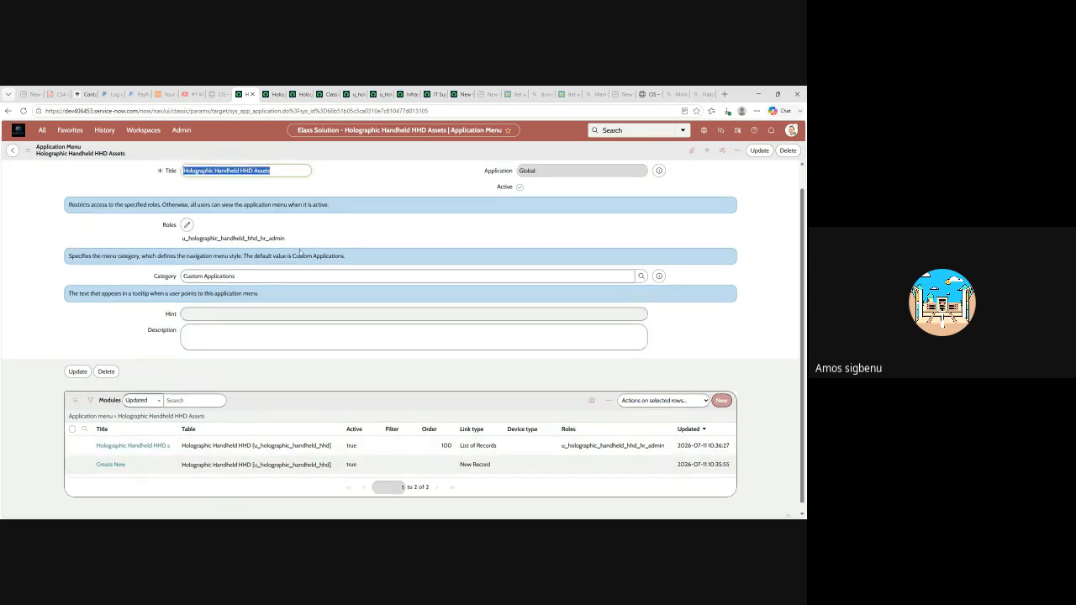
- Review the IT Support group's members and its assigned roles
left_click(437, 95)
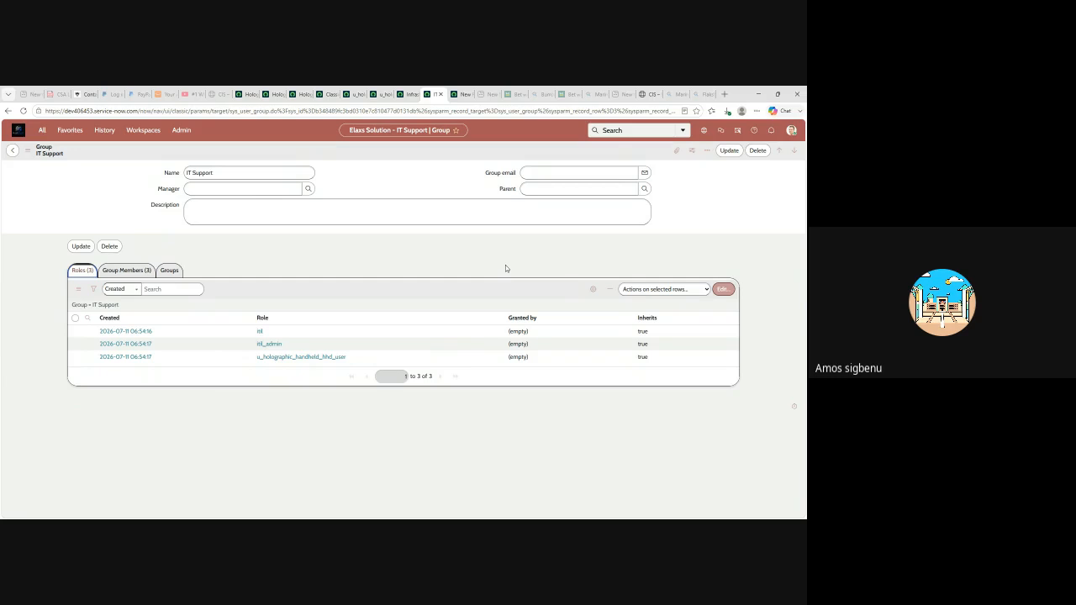
left_click(126, 270)
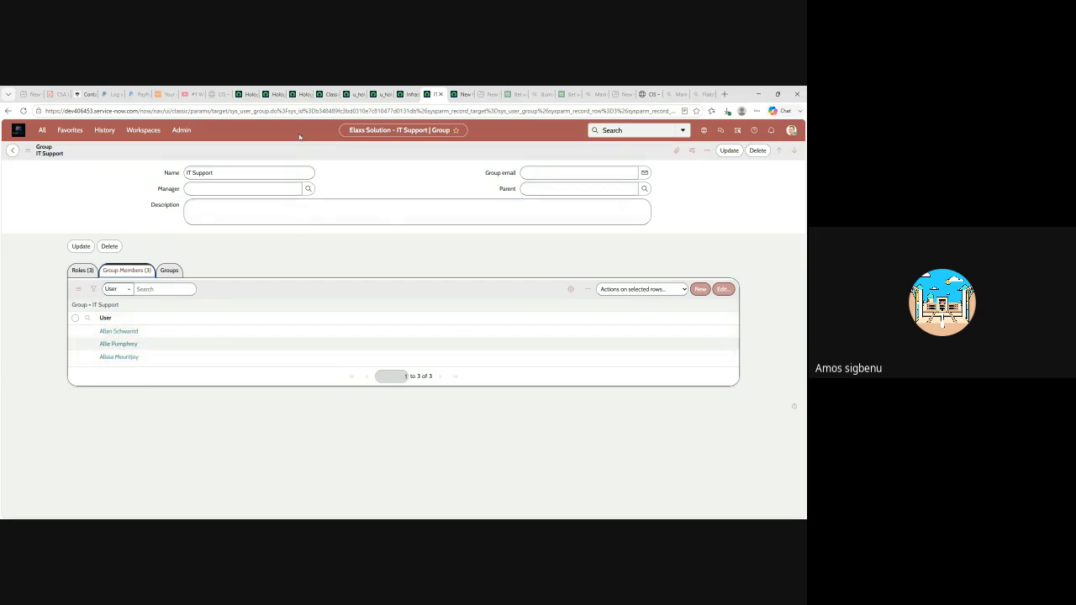
left_click(80, 271)
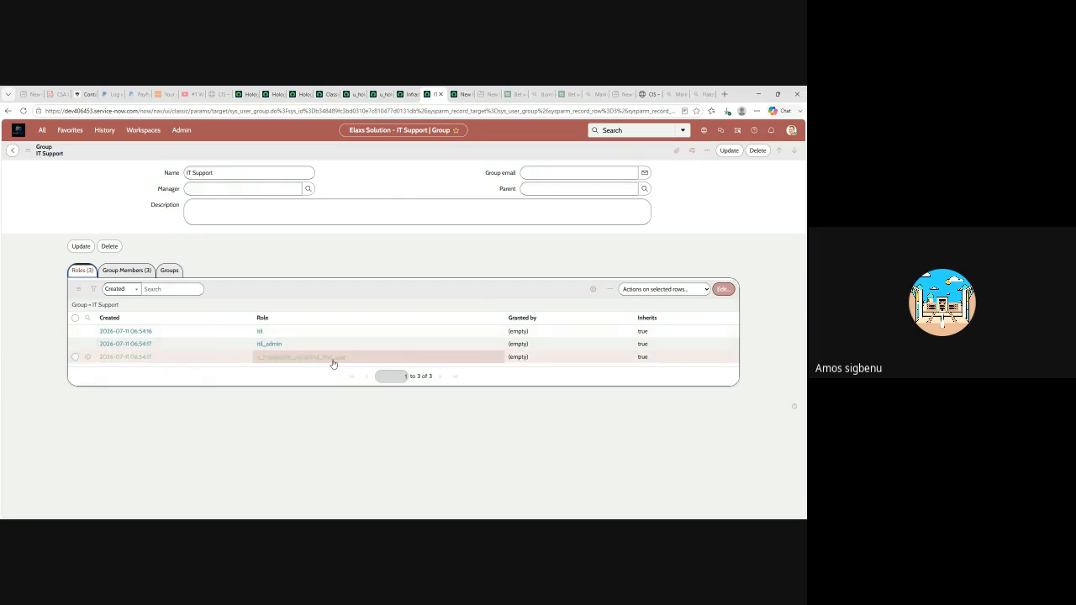
- Check the Infrastructure group's two members after revisiting the create rule, and save the group
left_click(383, 95)
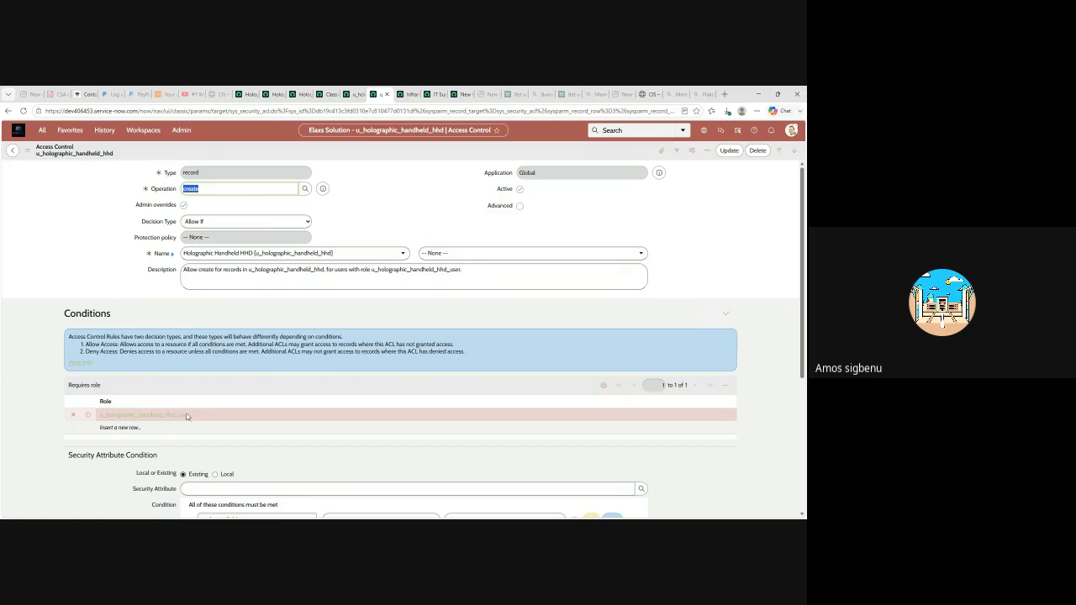
left_click(406, 95)
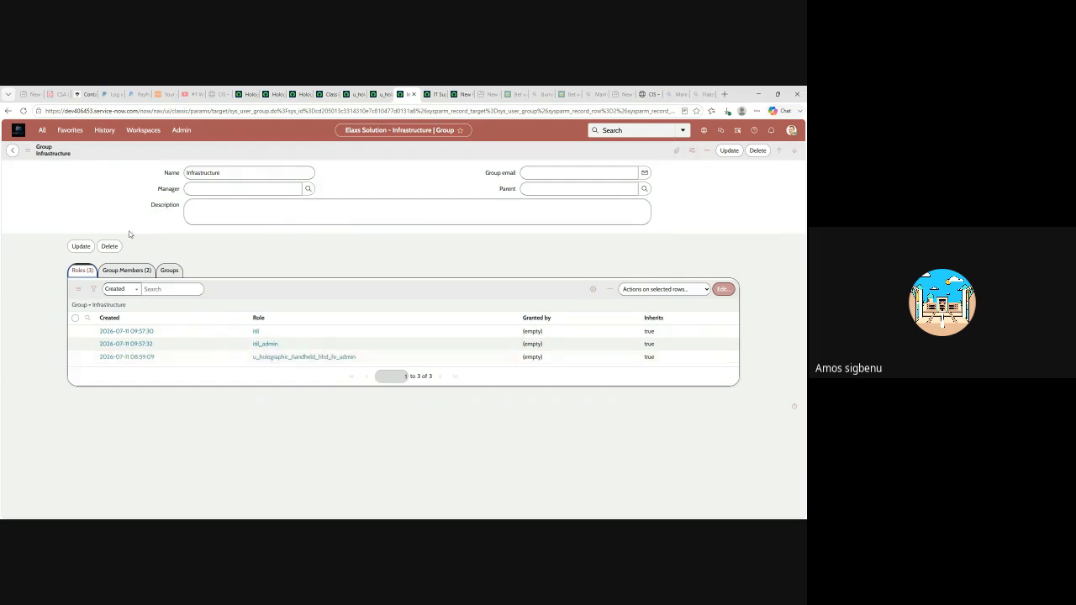
left_click(131, 272)
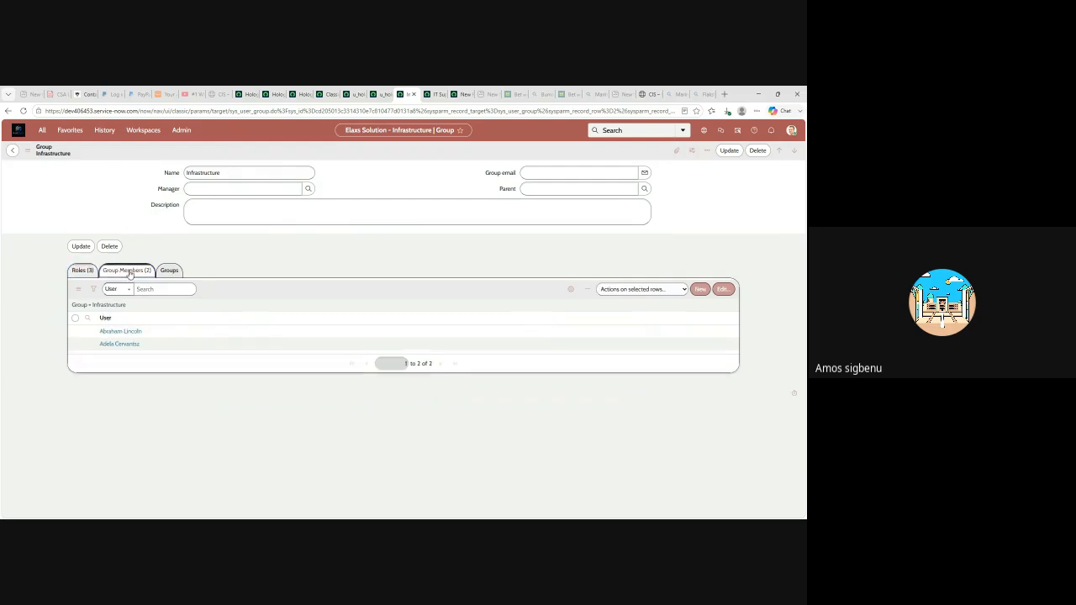
left_click(155, 332)
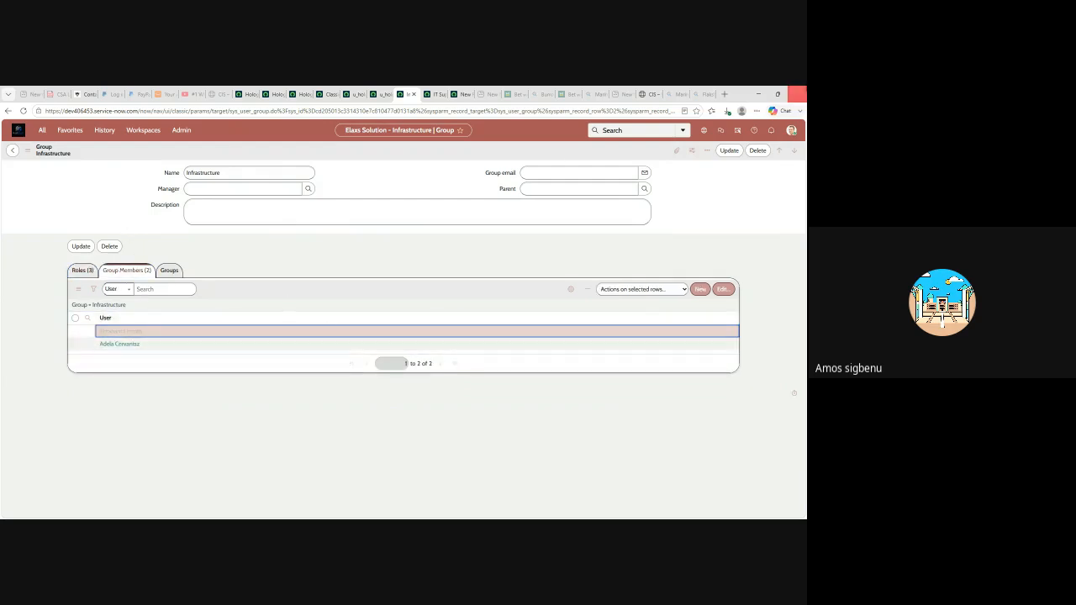
left_click(719, 154)
- Impersonate the Infrastructure group member, leaving the admin role elevation unchanged
left_click(792, 132)
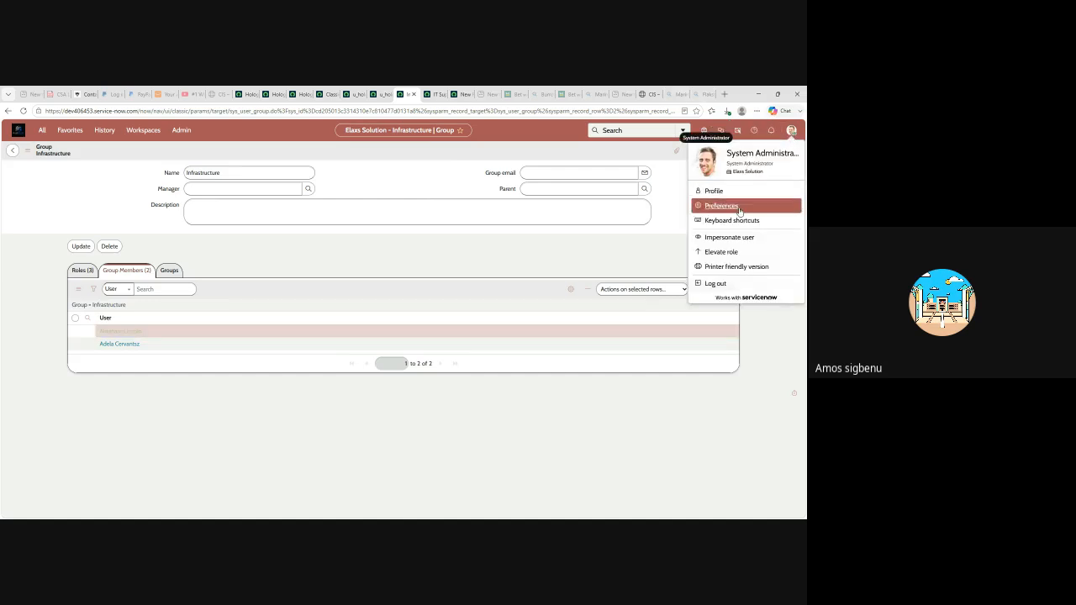
left_click(722, 252)
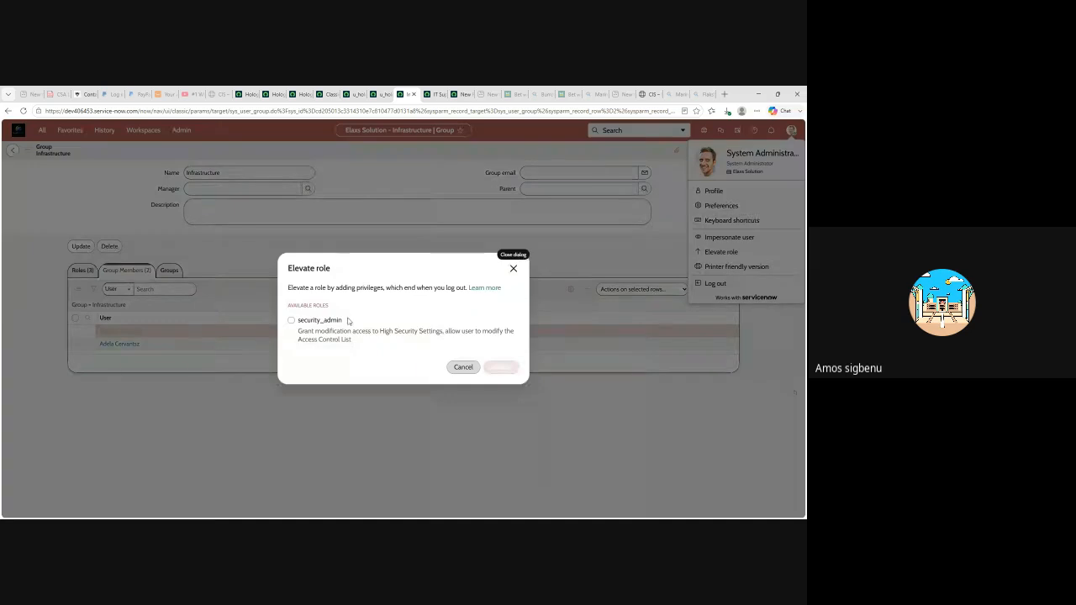
left_click(513, 272)
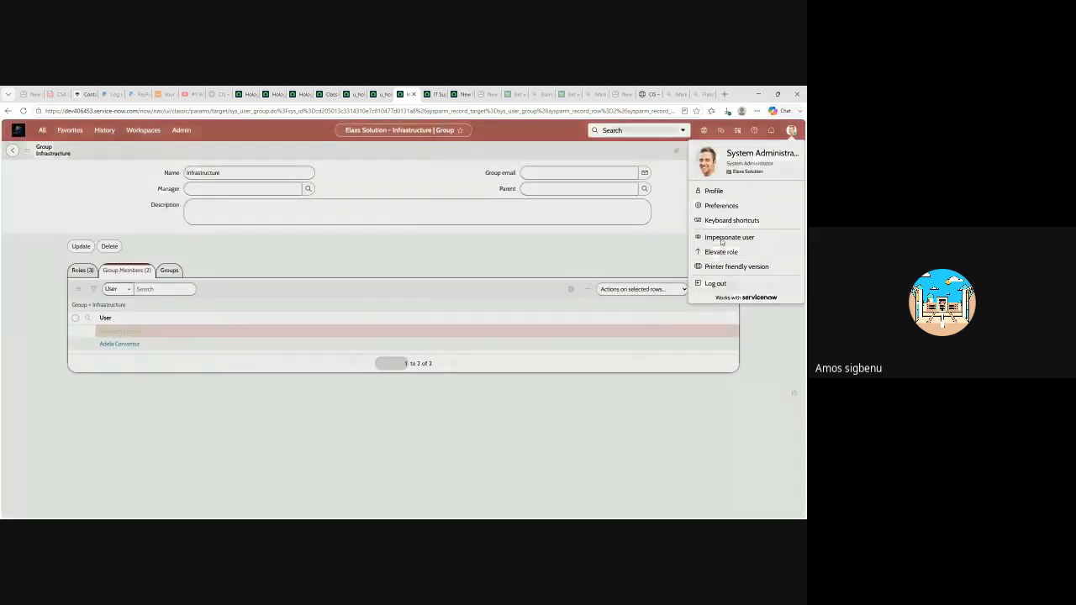
left_click(720, 239)
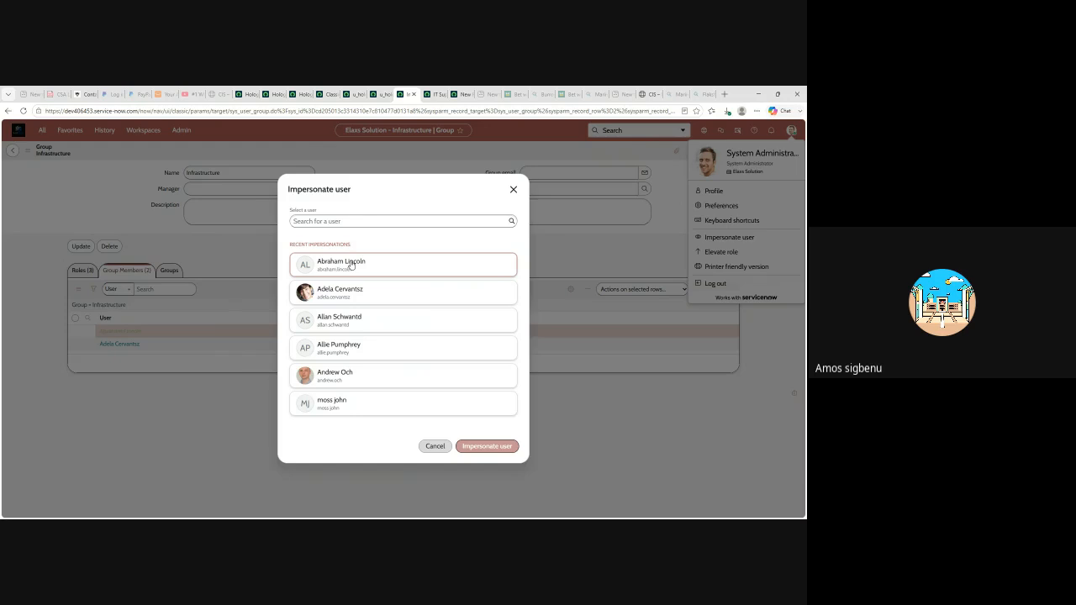
left_click(486, 446)
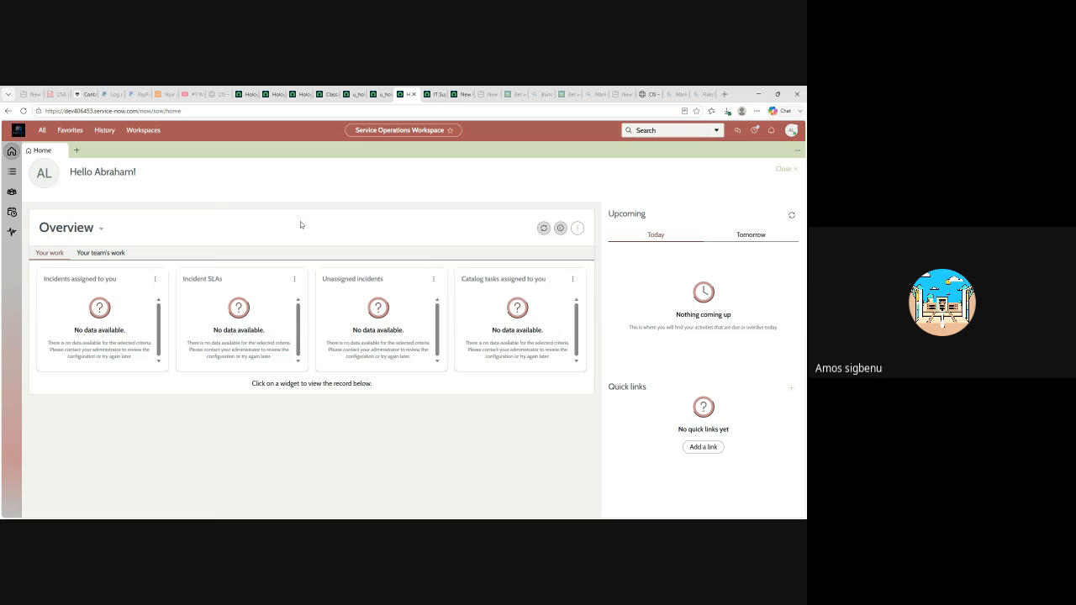
- Filter the navigator on 'hologr' and start a new Holographic Handheld HHD Assets record
left_click(42, 131)
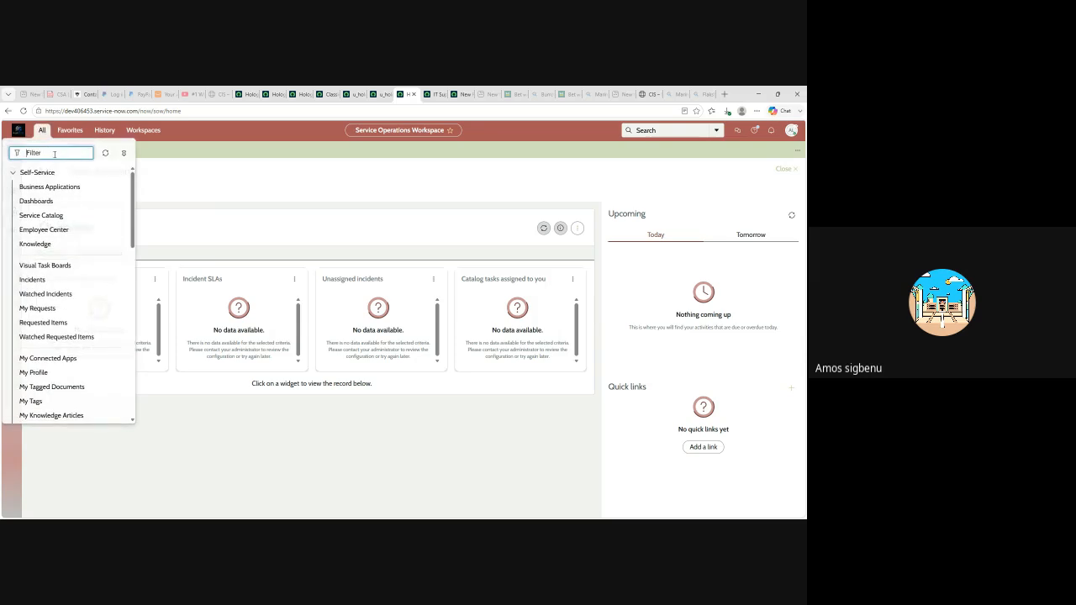
type("hologr")
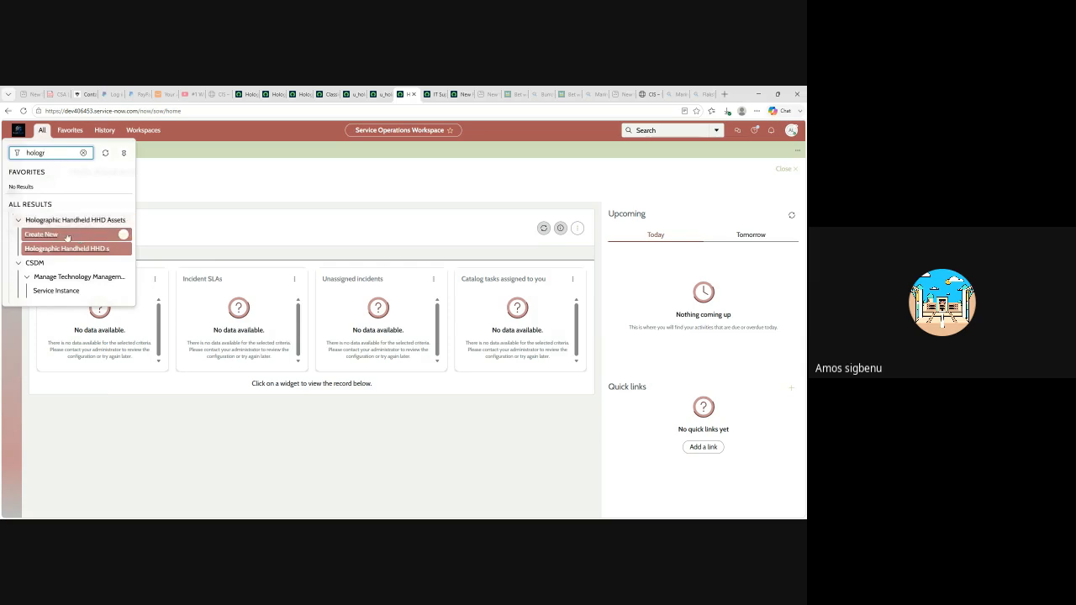
left_click(43, 236)
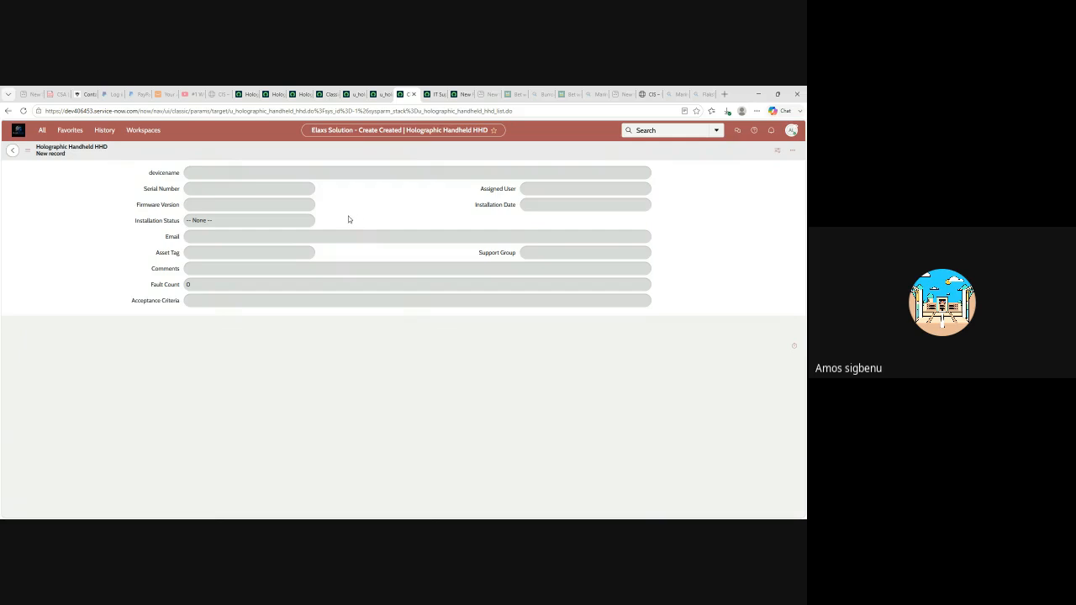
left_click(791, 131)
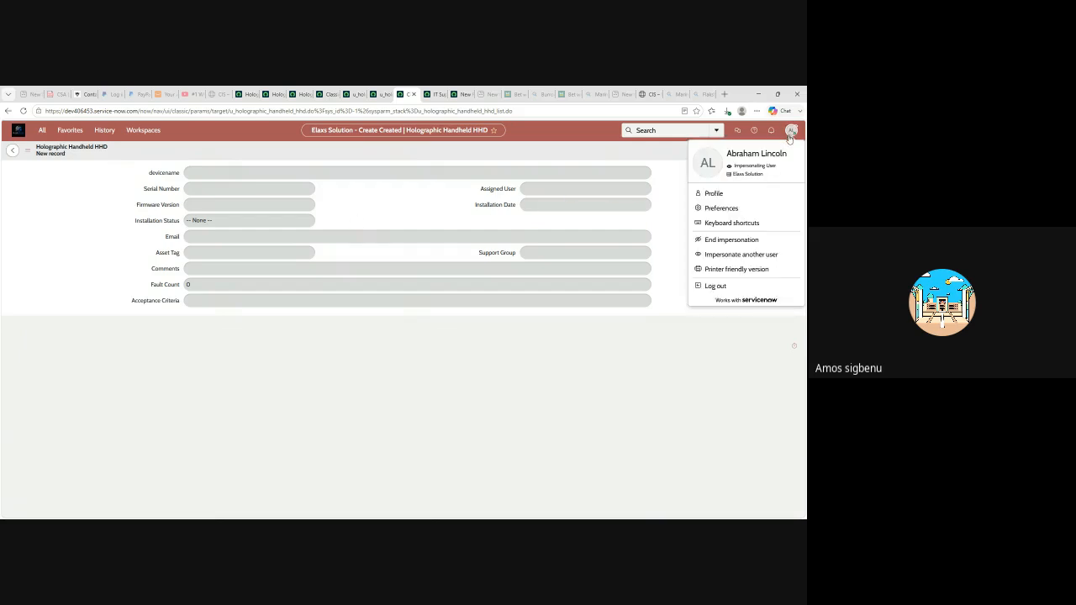
- End the impersonation and open the saved Groups list in another tab
left_click(726, 244)
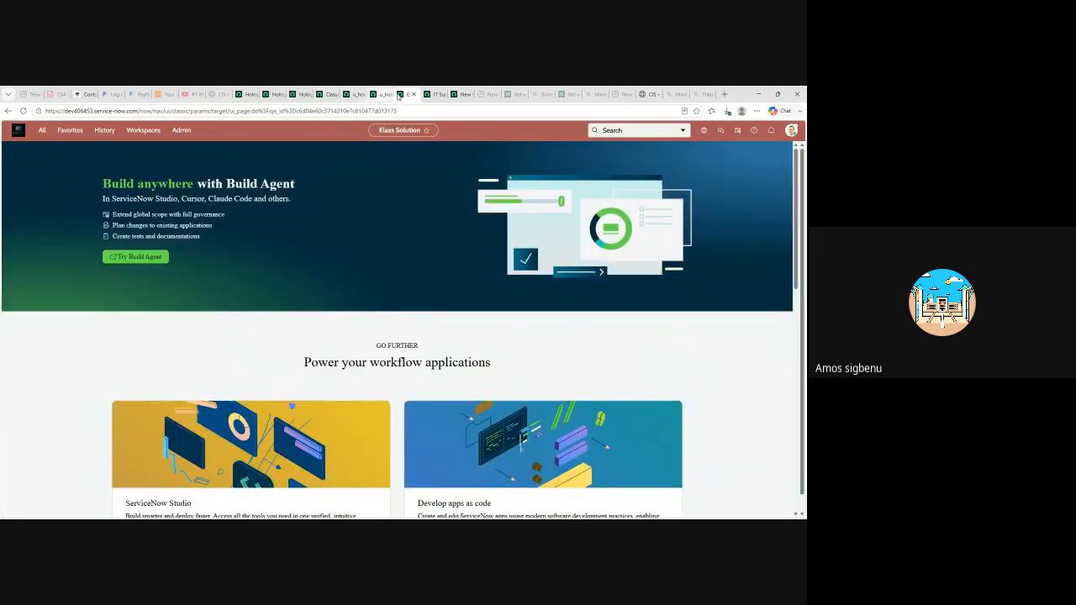
left_click(468, 153)
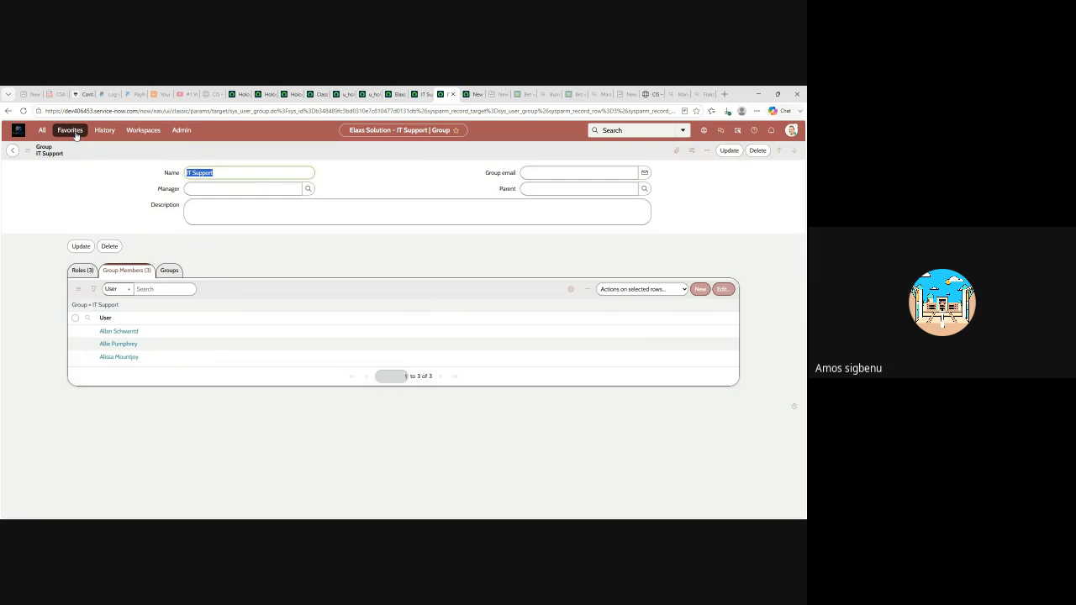
left_click(70, 130)
left_click(61, 242)
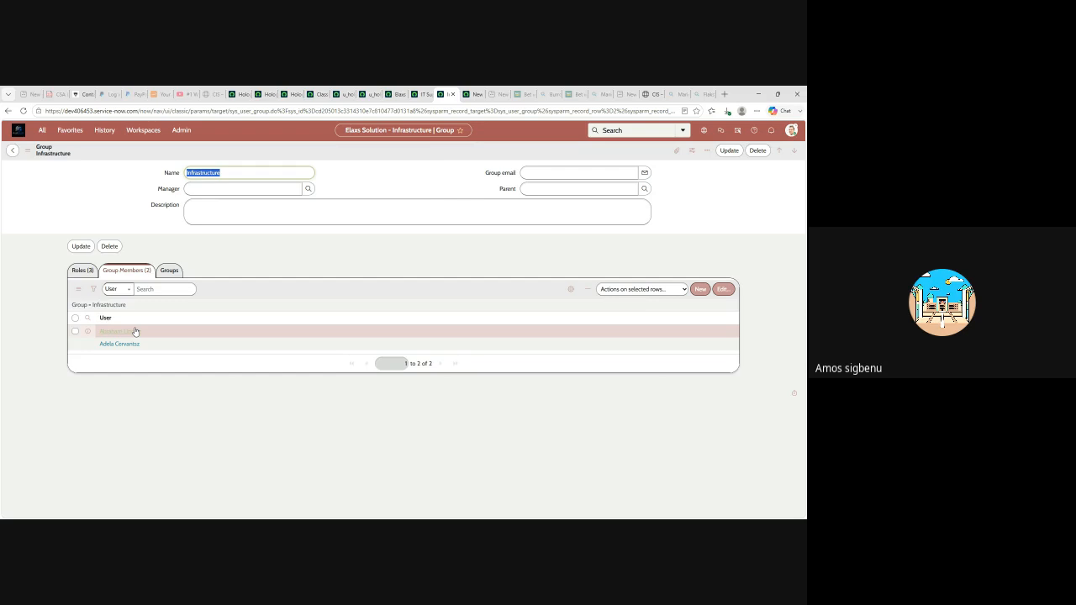
- Review the IT Support group's three roles, including u_holographic_handheld_hhd_user, and its three members
left_click(422, 95)
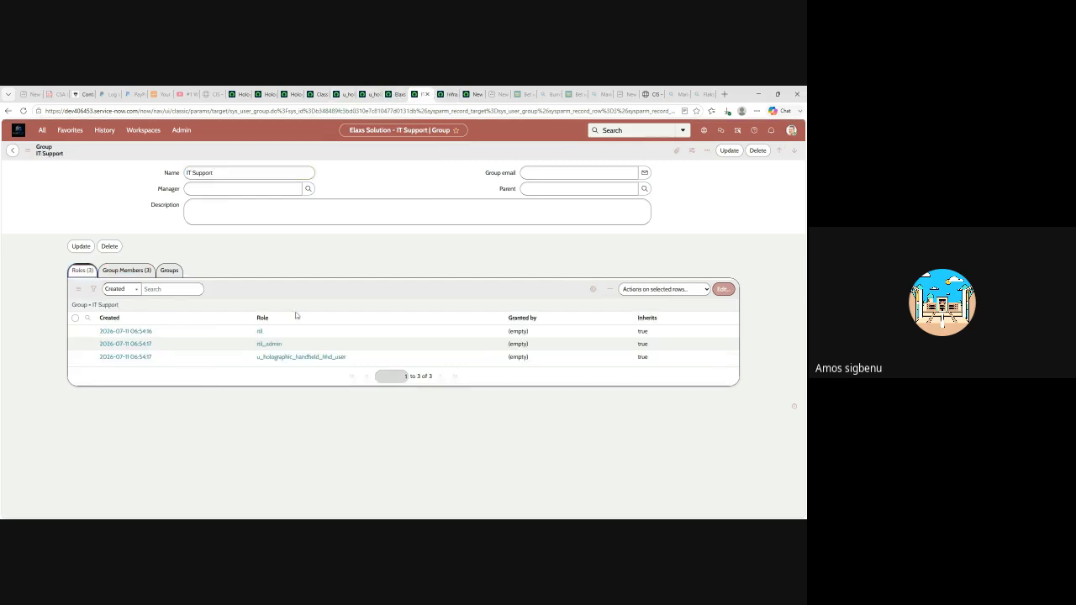
left_click(126, 271)
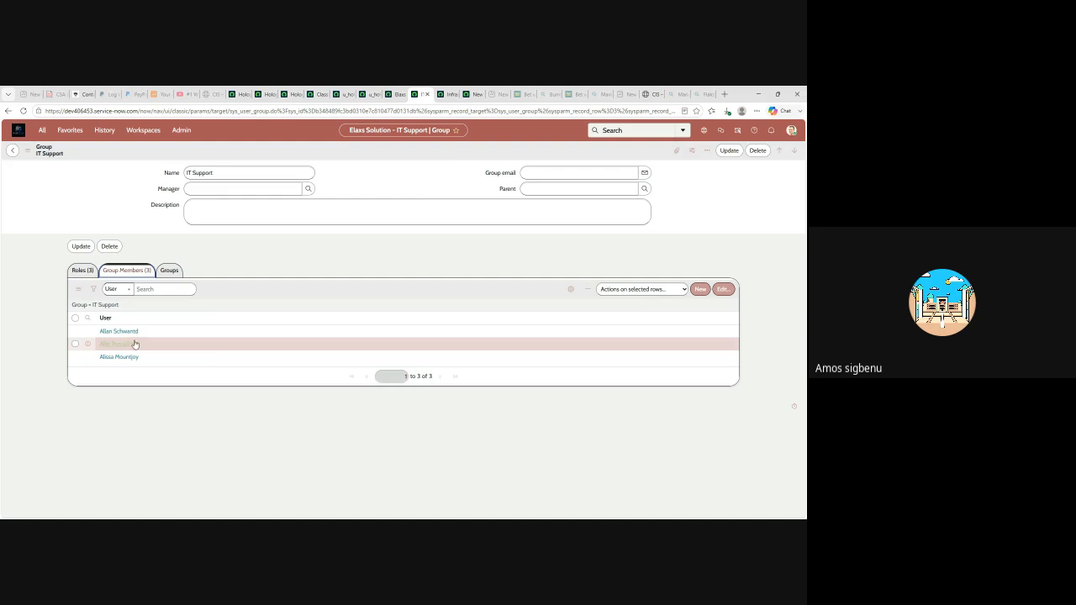
left_click(395, 94)
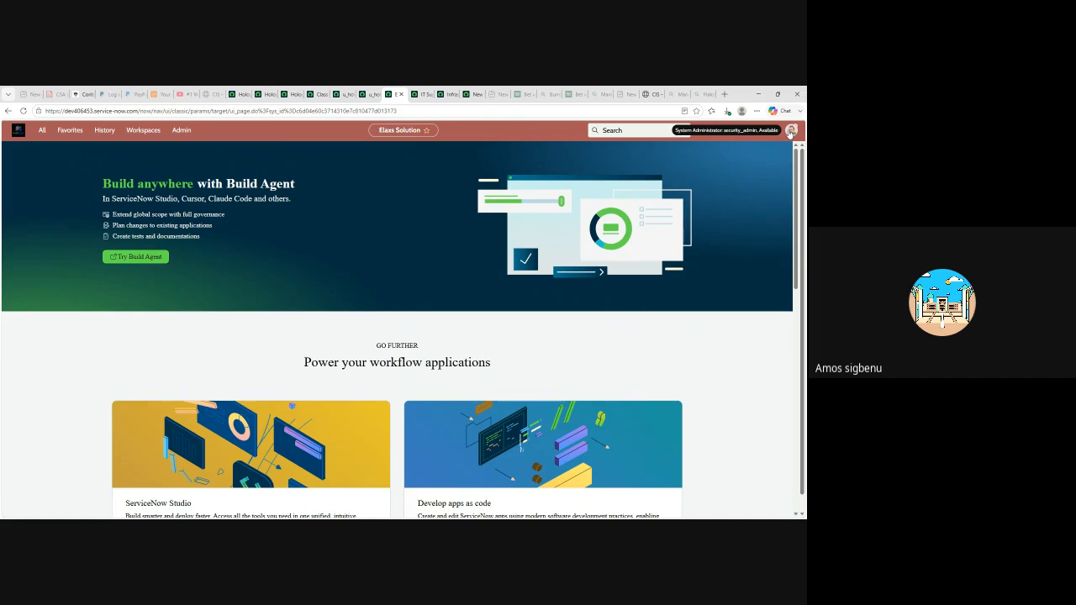
- Drop the elevated security_admin role from the administrator session
left_click(790, 132)
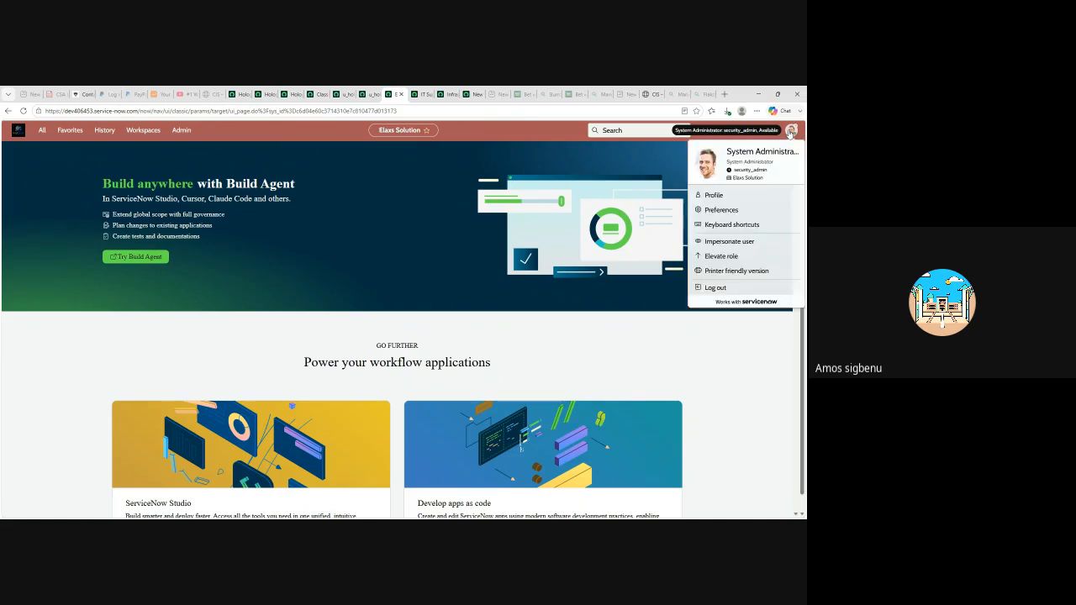
left_click(720, 260)
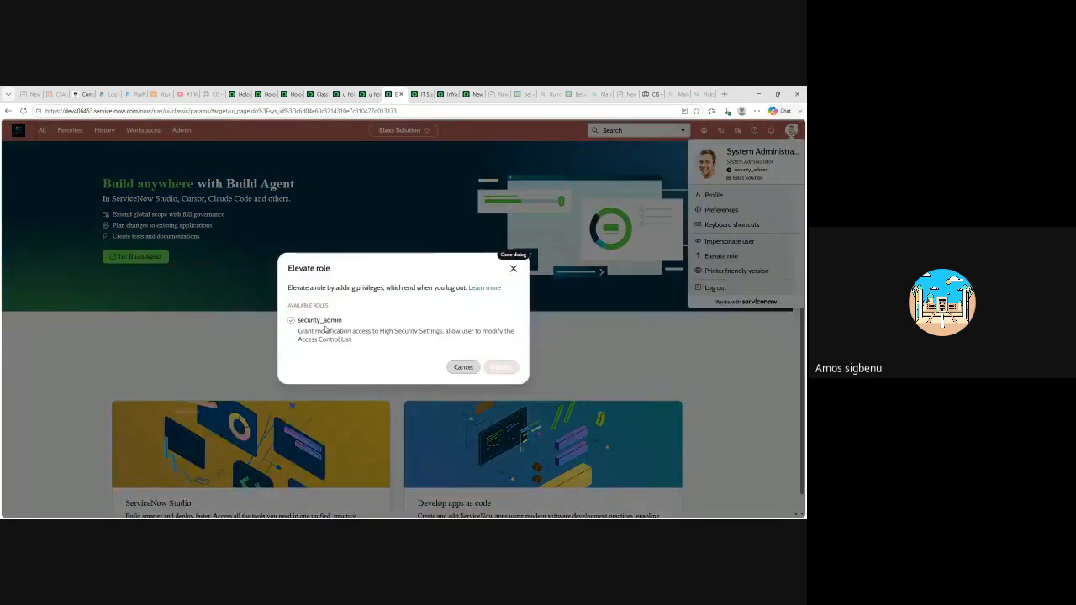
left_click(291, 322)
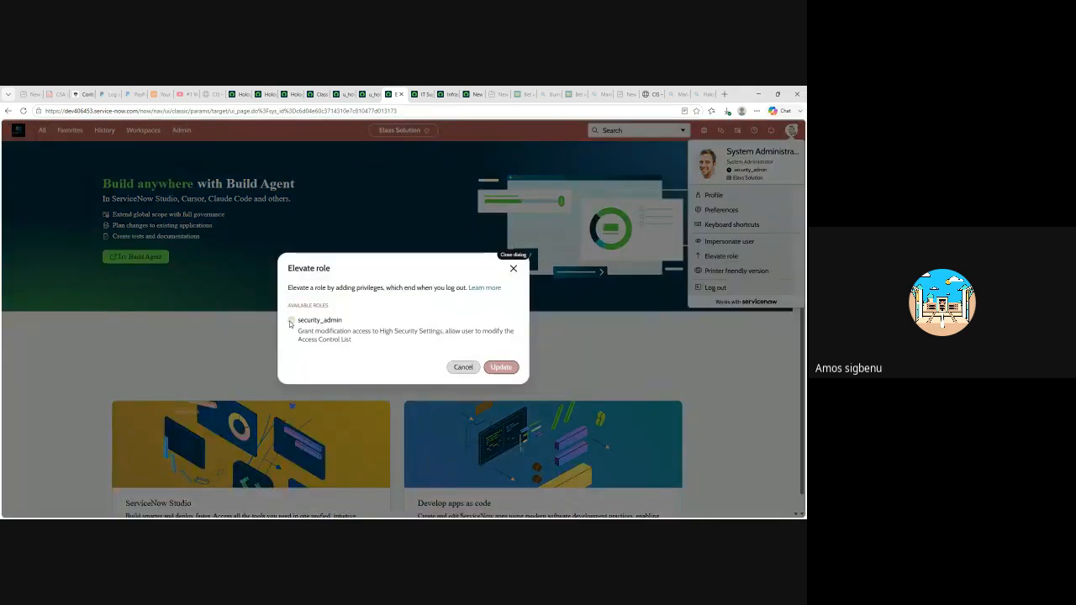
left_click(497, 367)
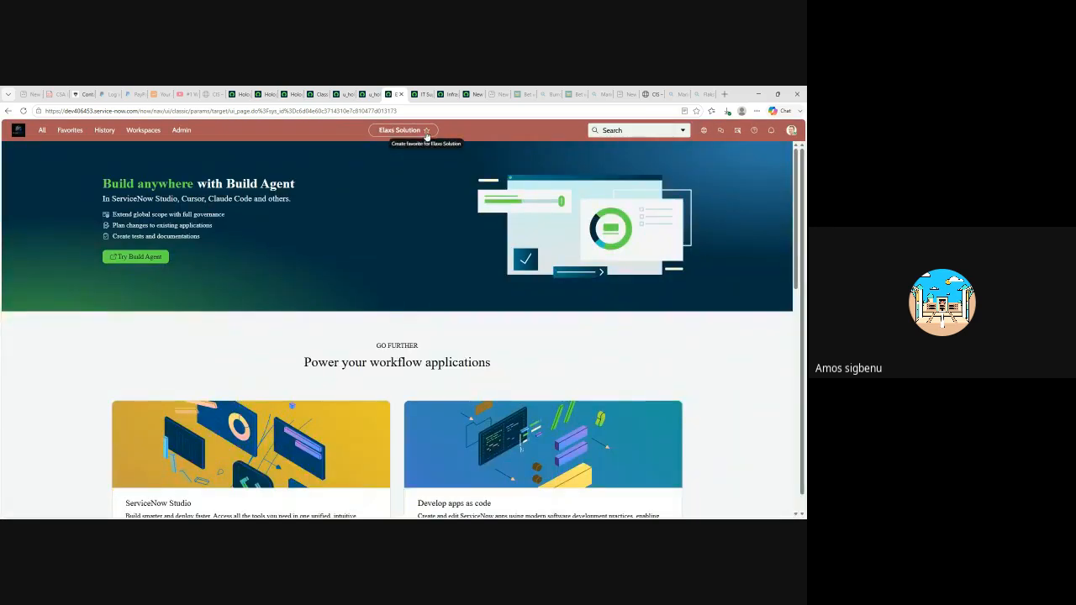
- Impersonate the IT Support group member
left_click(791, 130)
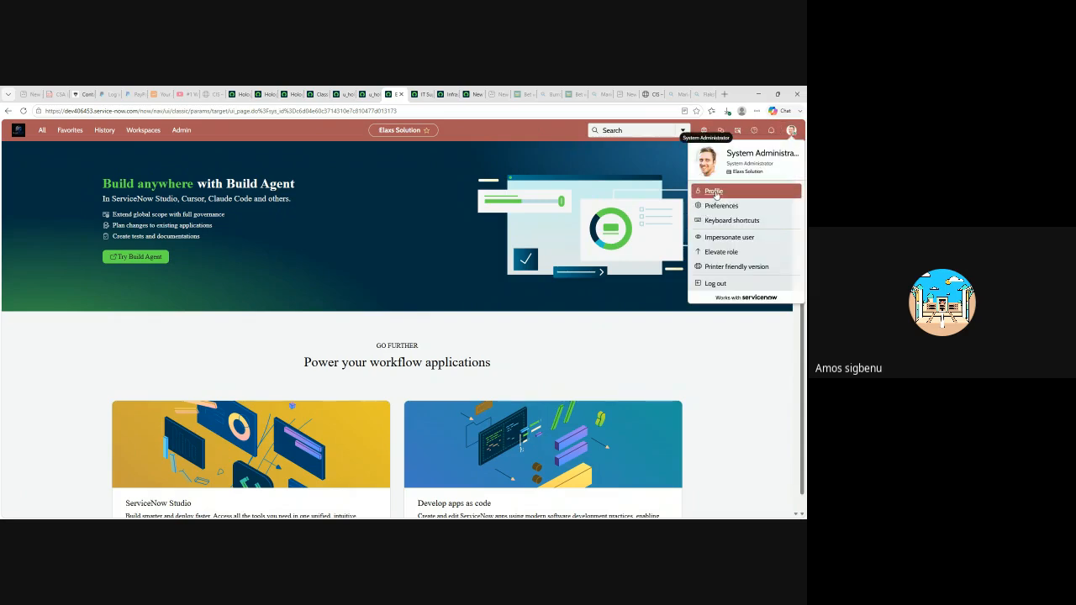
left_click(727, 240)
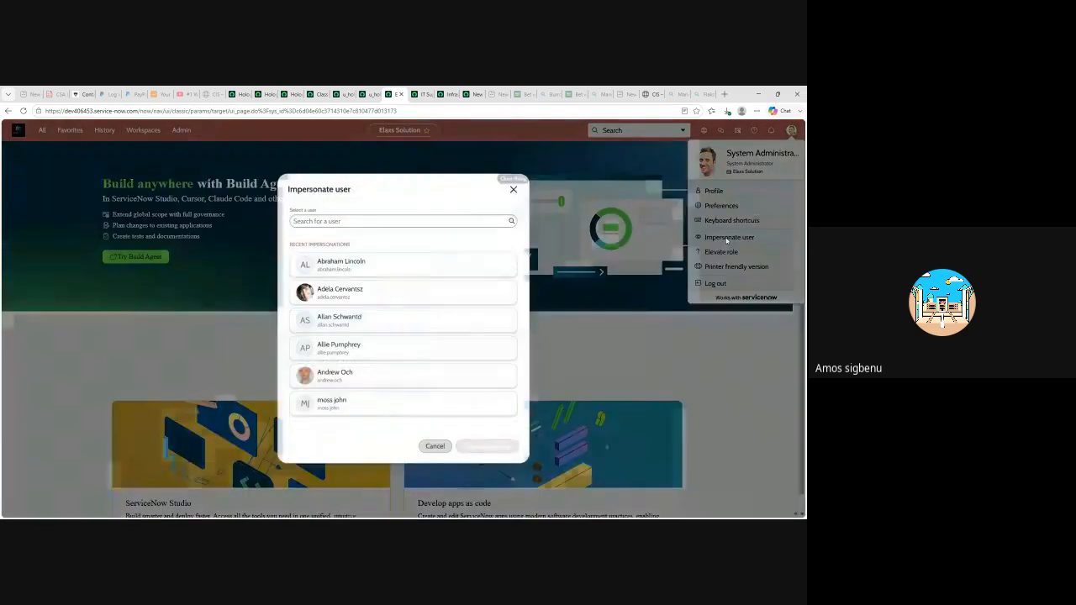
left_click(332, 321)
left_click(479, 451)
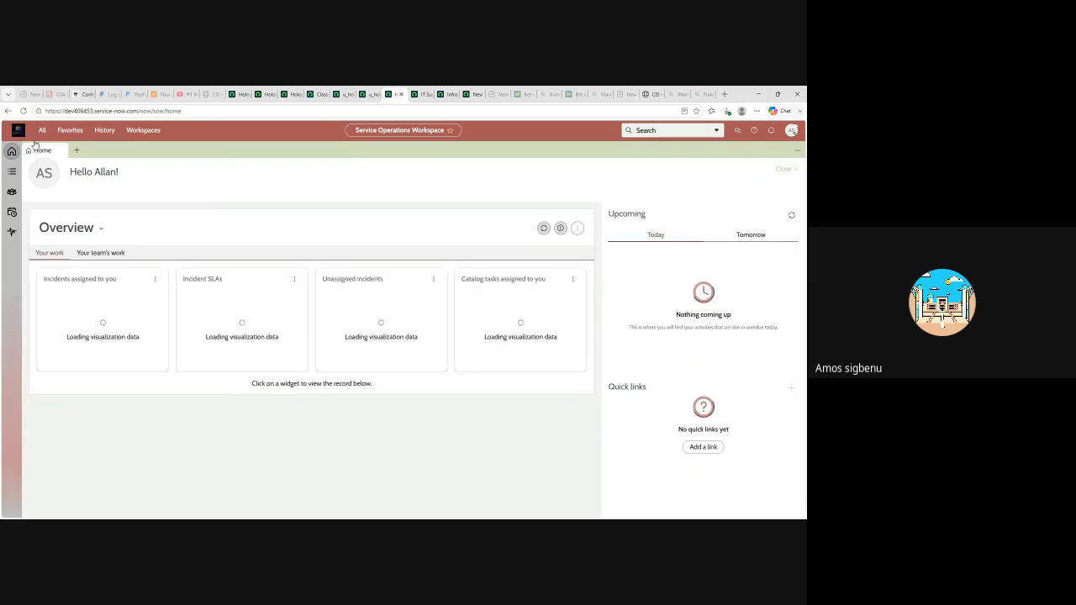
- Filter the navigator on 'holo' and open the Holographic Handheld HHD records list
left_click(42, 131)
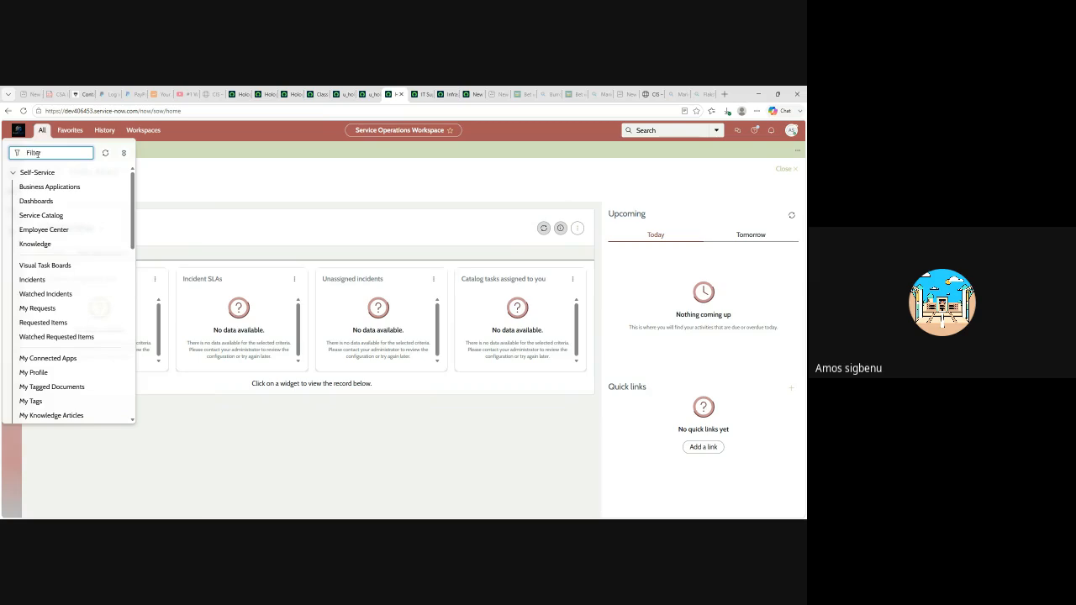
type("holo")
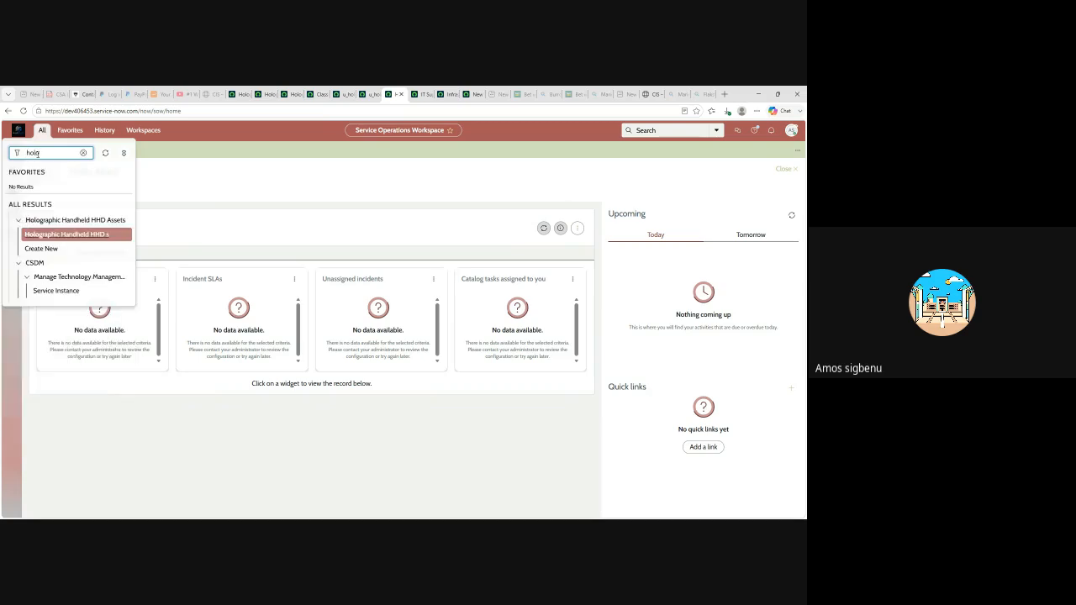
left_click(62, 251)
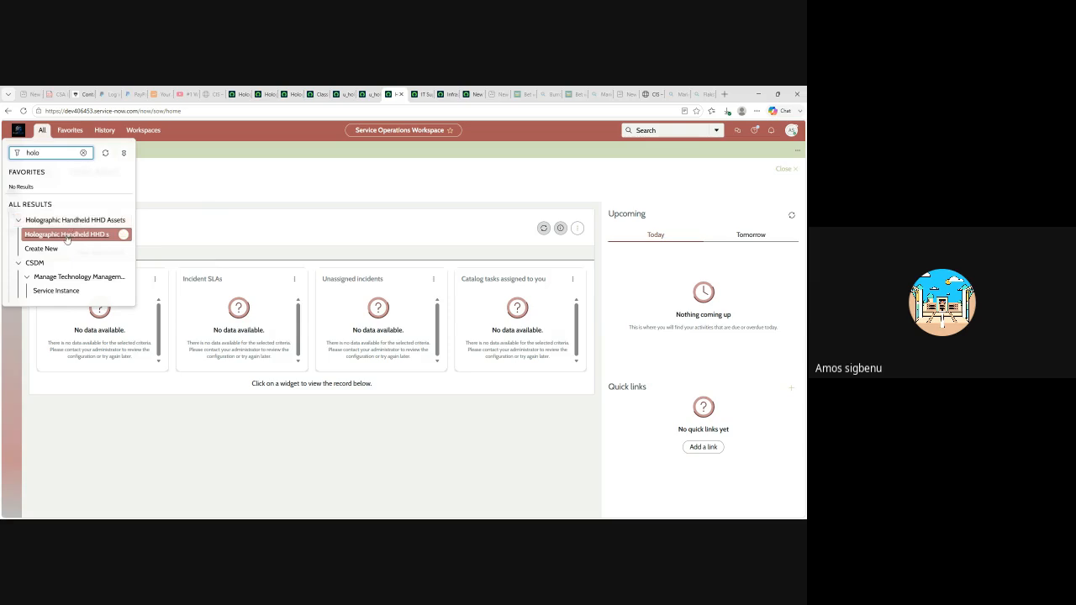
- Open a blank Holographic Handheld HHD record form via Create New under HHD Assets
left_click(42, 249)
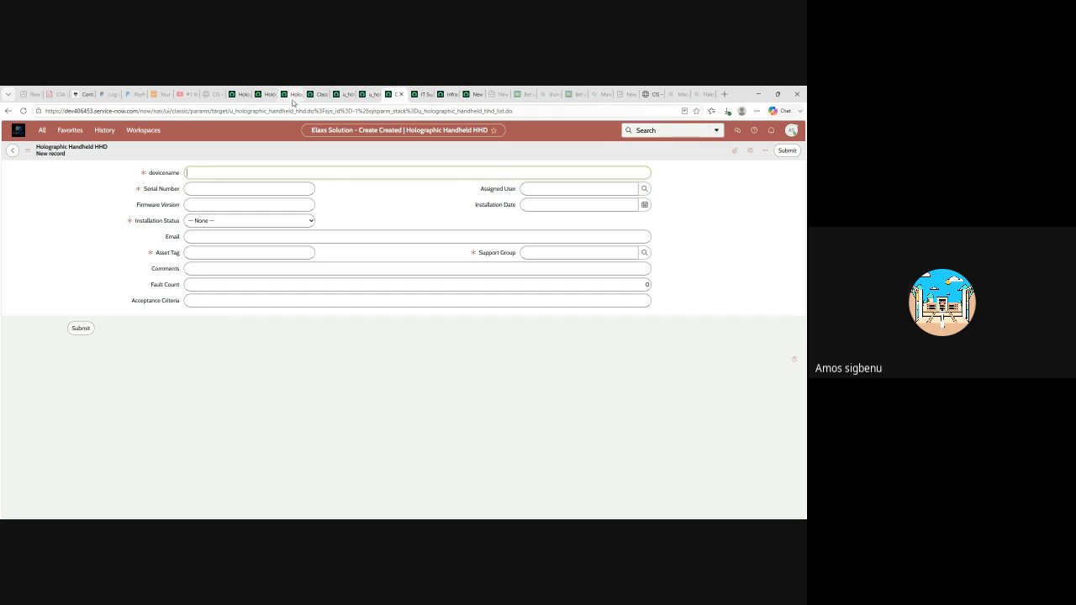
left_click(345, 95)
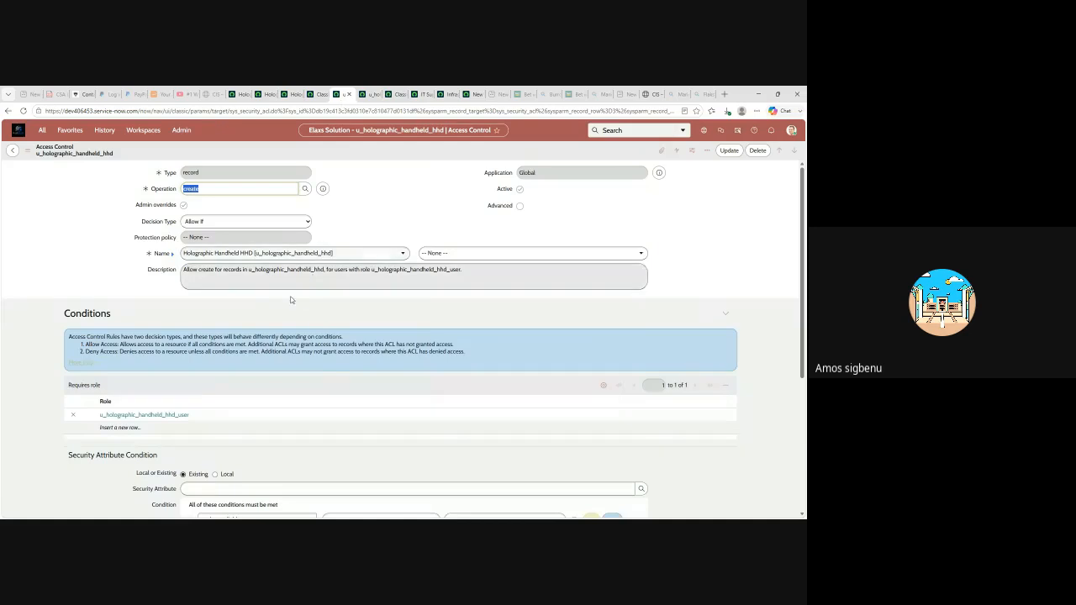
scroll(165, 451, "down", 1)
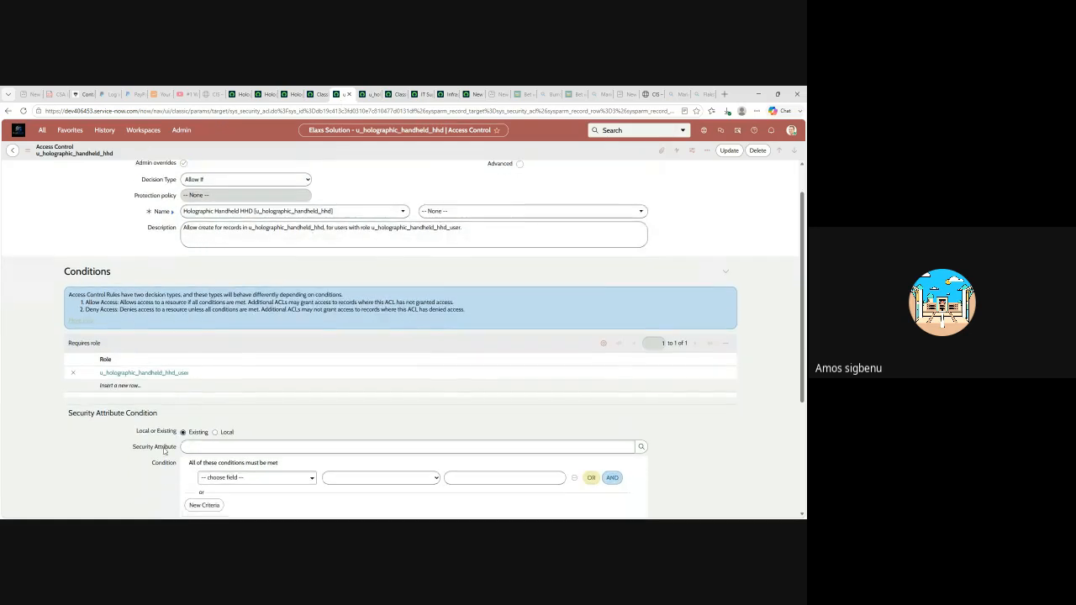
left_click(73, 373)
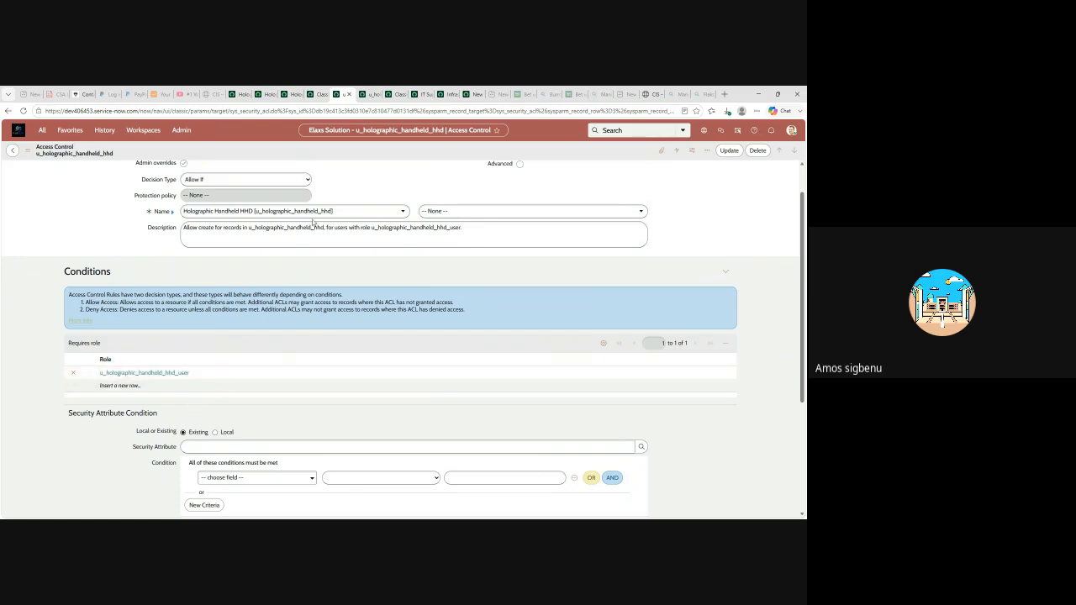
left_click(398, 95)
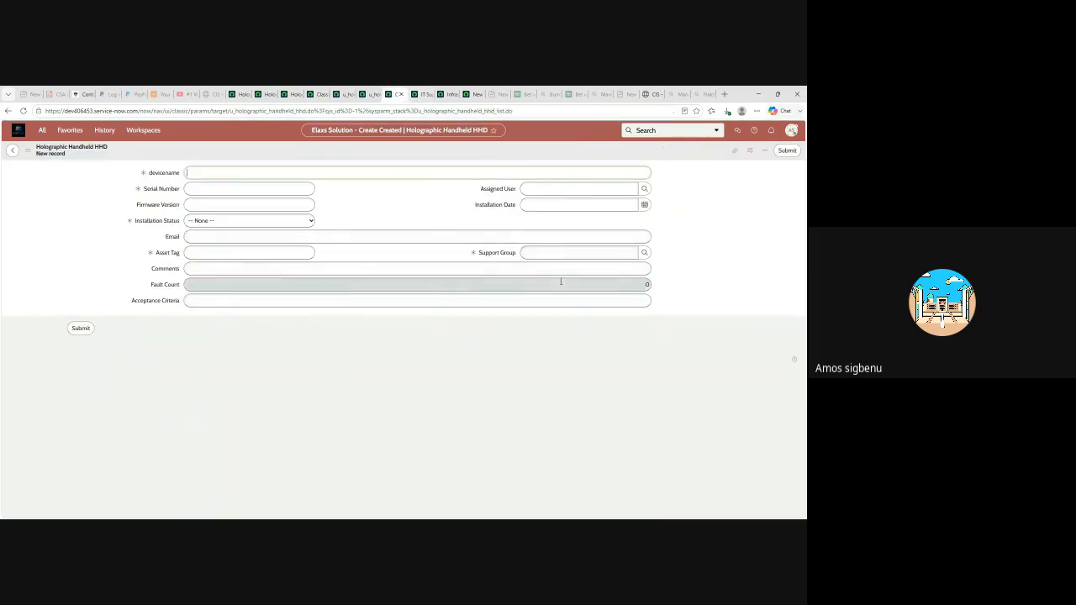
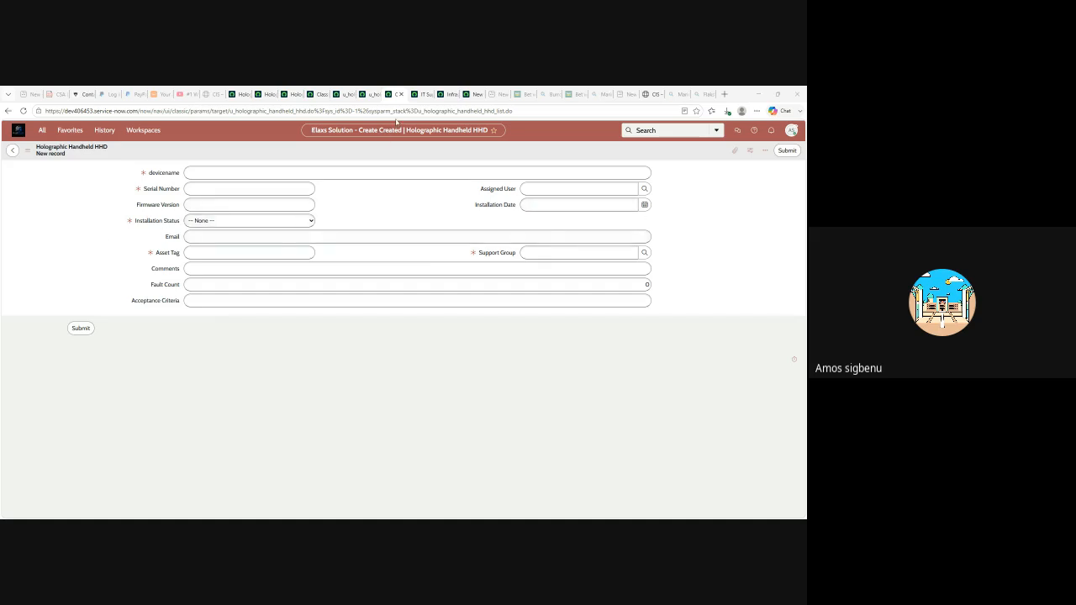
- End the test-user impersonation and return to the u_holographic_handheld_hhd create ACL requiring hhd_user
left_click(791, 131)
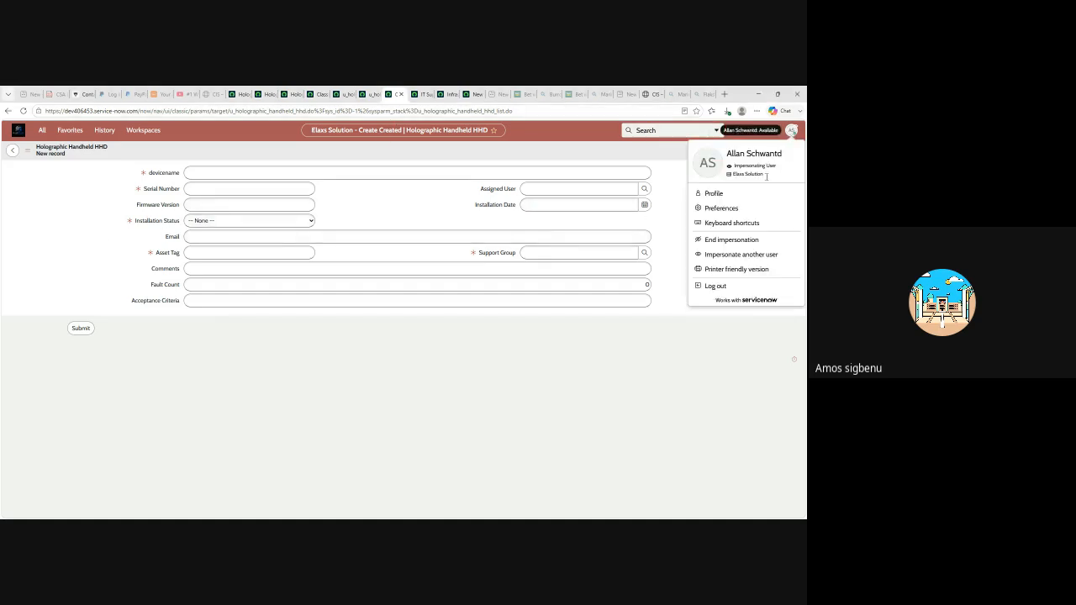
left_click(722, 244)
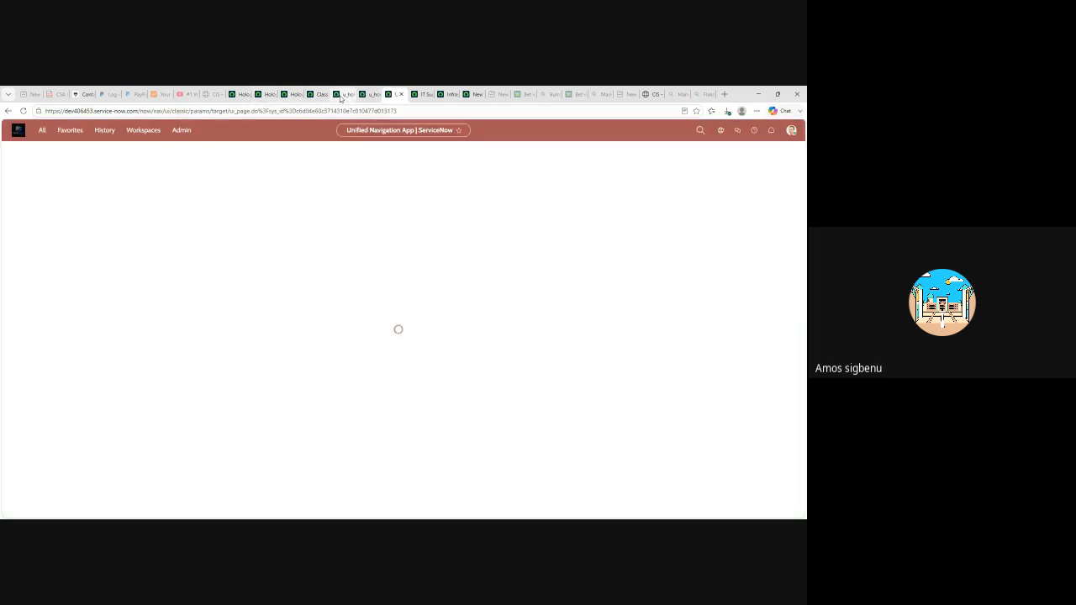
left_click(369, 96)
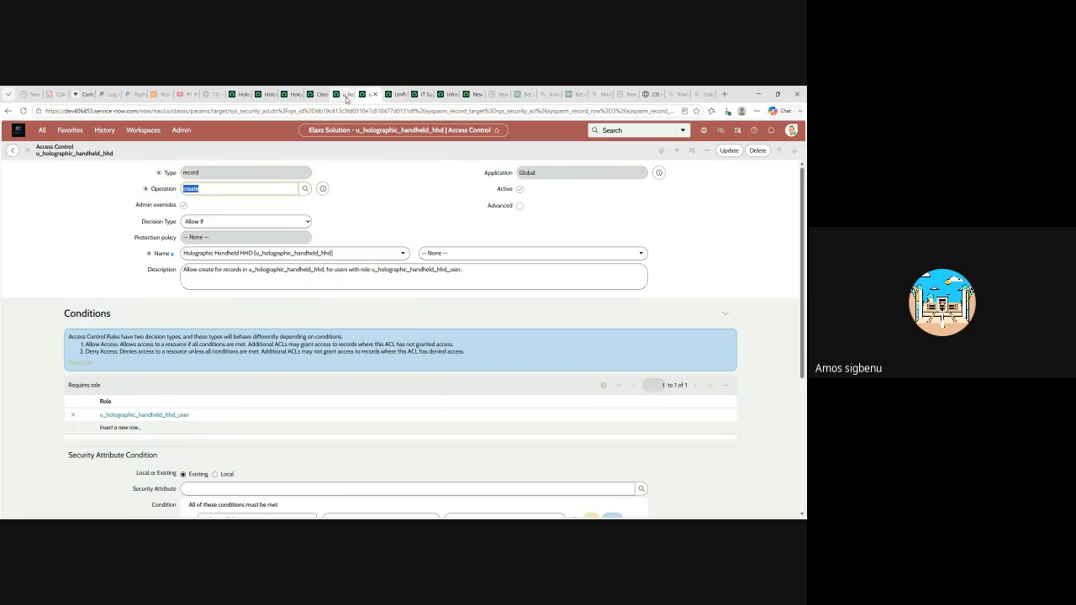
scroll(293, 240, "up", 1)
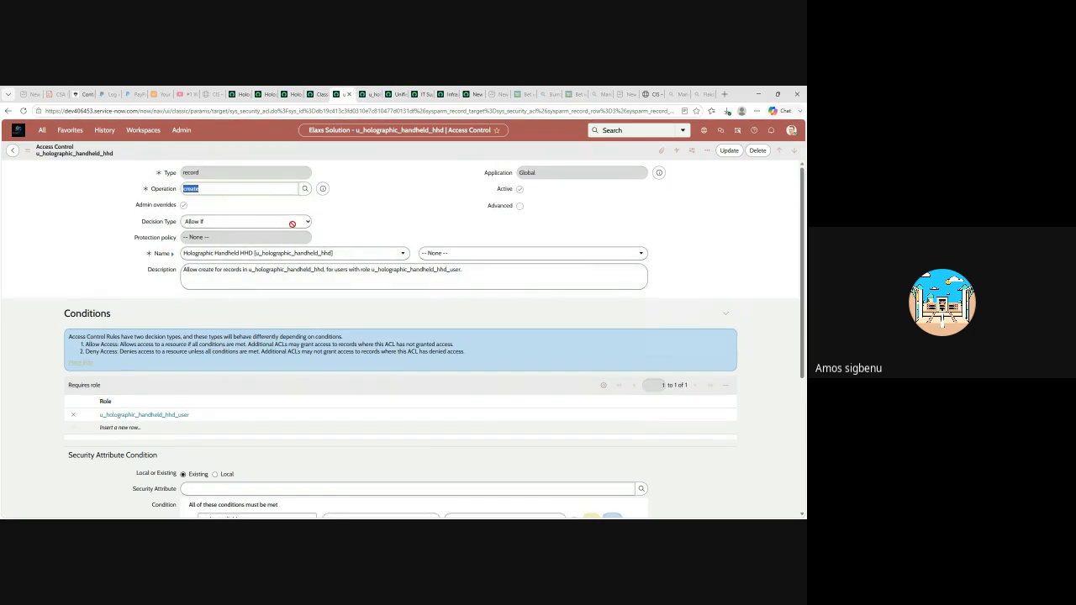
left_click(370, 96)
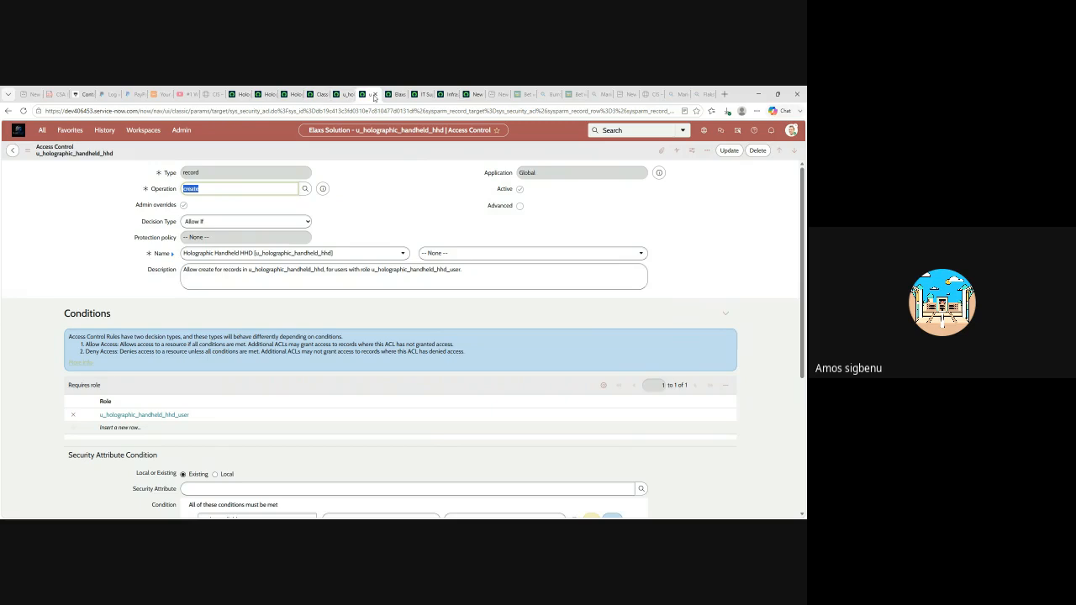
- Open the Access Controls list from Favorites
left_click(471, 95)
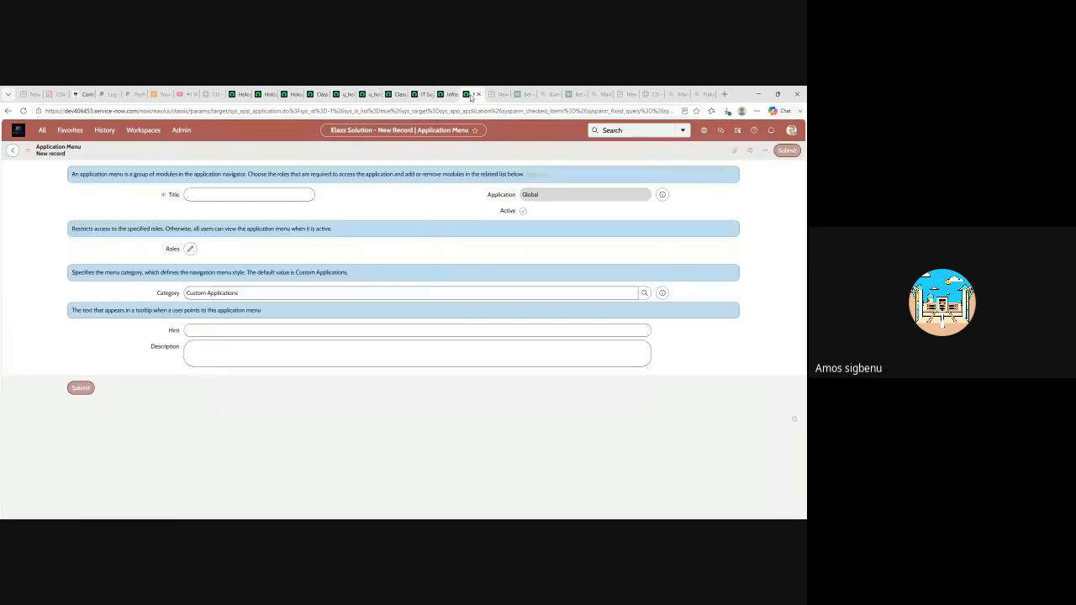
left_click(72, 132)
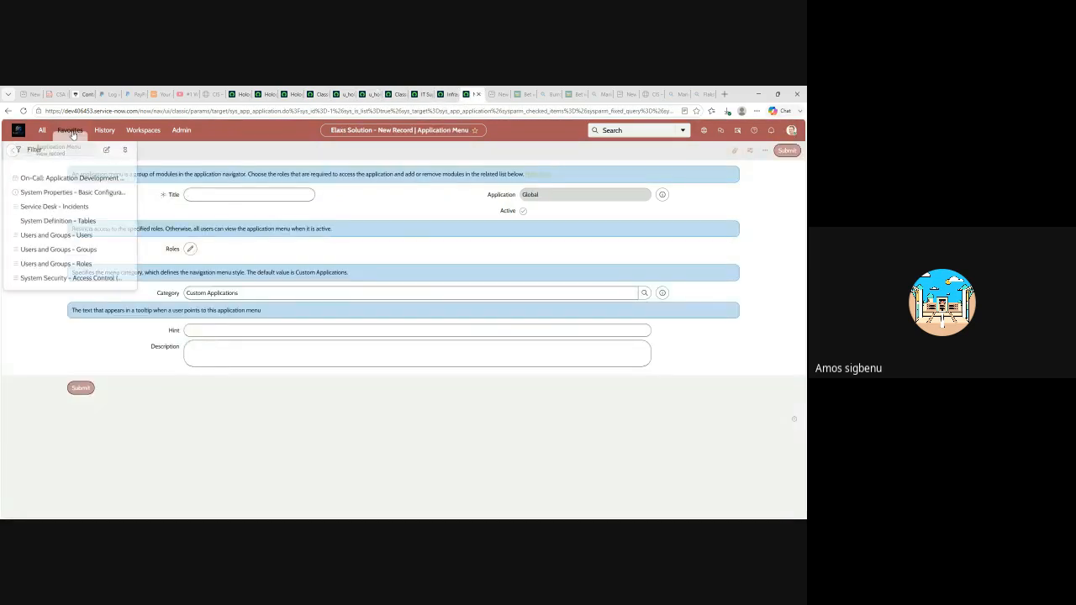
left_click(58, 274)
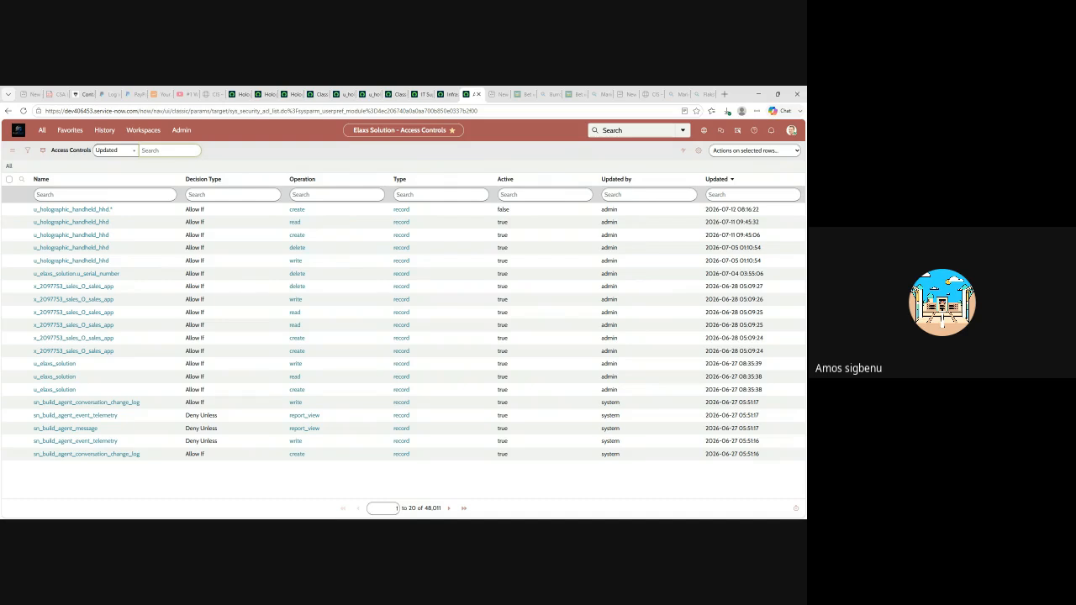
- Elevate the admin session to the security_admin role
left_click(791, 130)
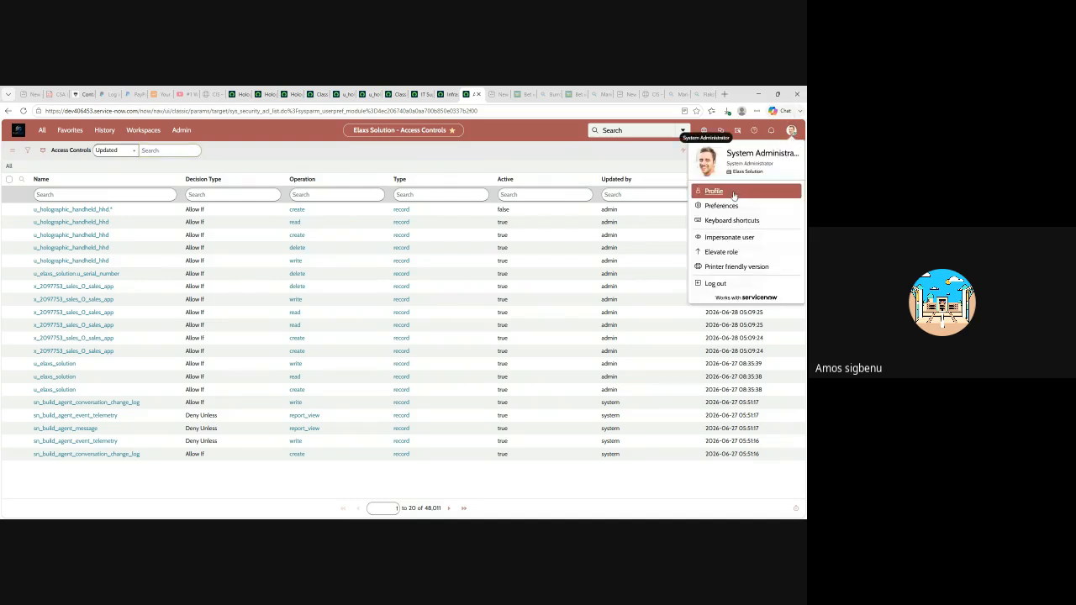
left_click(720, 252)
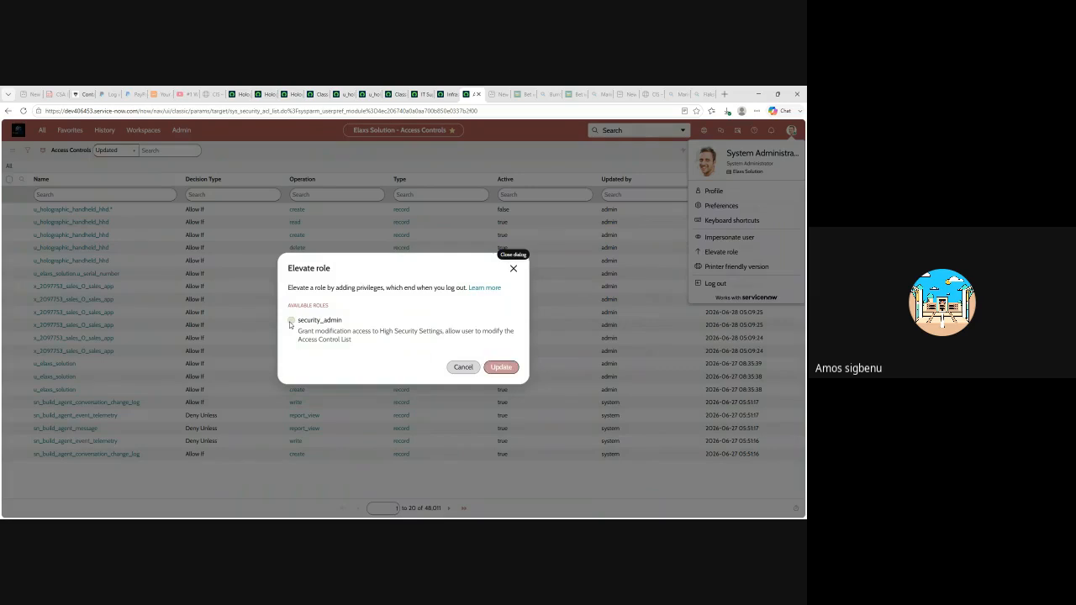
left_click(290, 323)
left_click(501, 367)
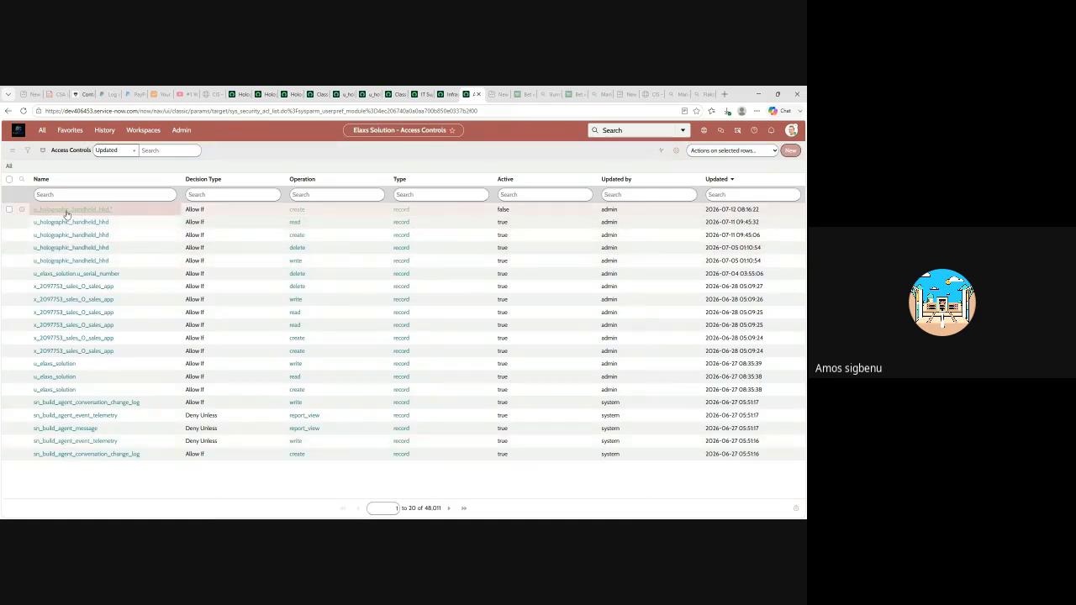
- Open the inactive u_holographic_handheld_hhd.* ACL in its own tab beside the Access Controls list
double_click(62, 213)
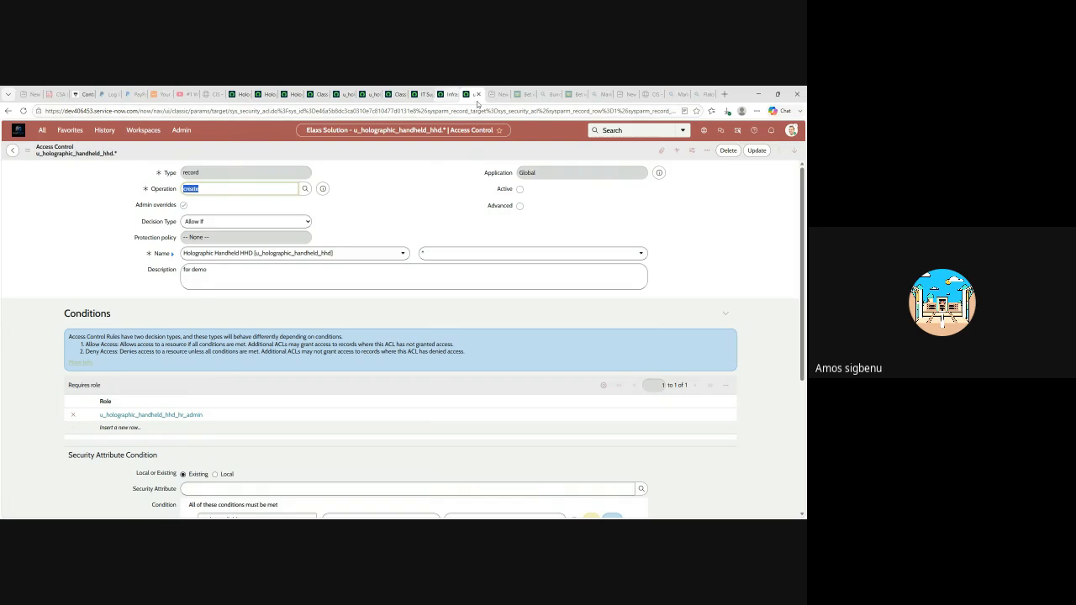
left_click(510, 153)
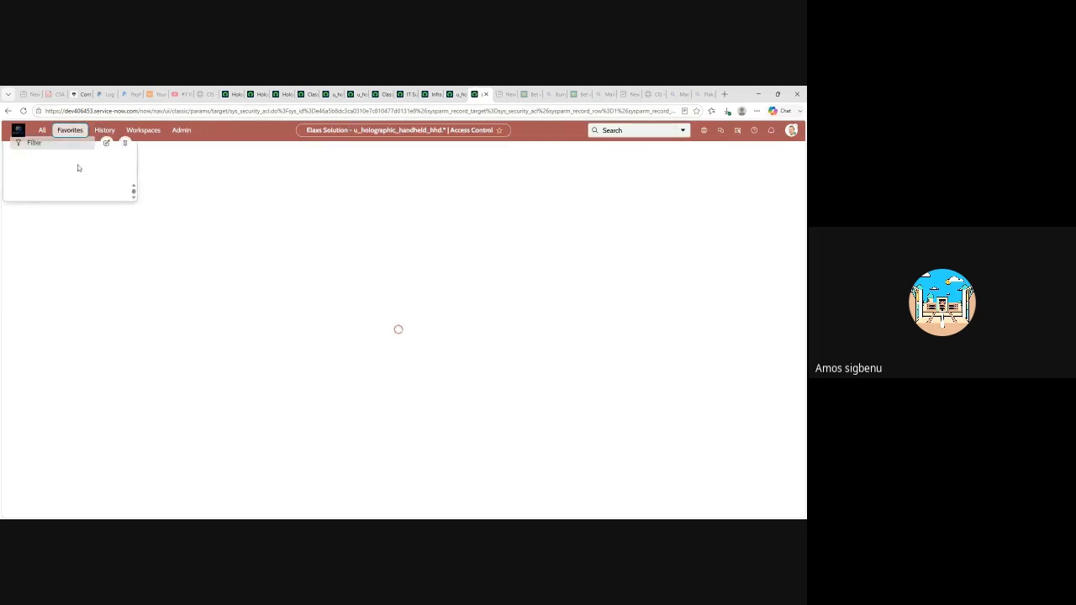
left_click(70, 130)
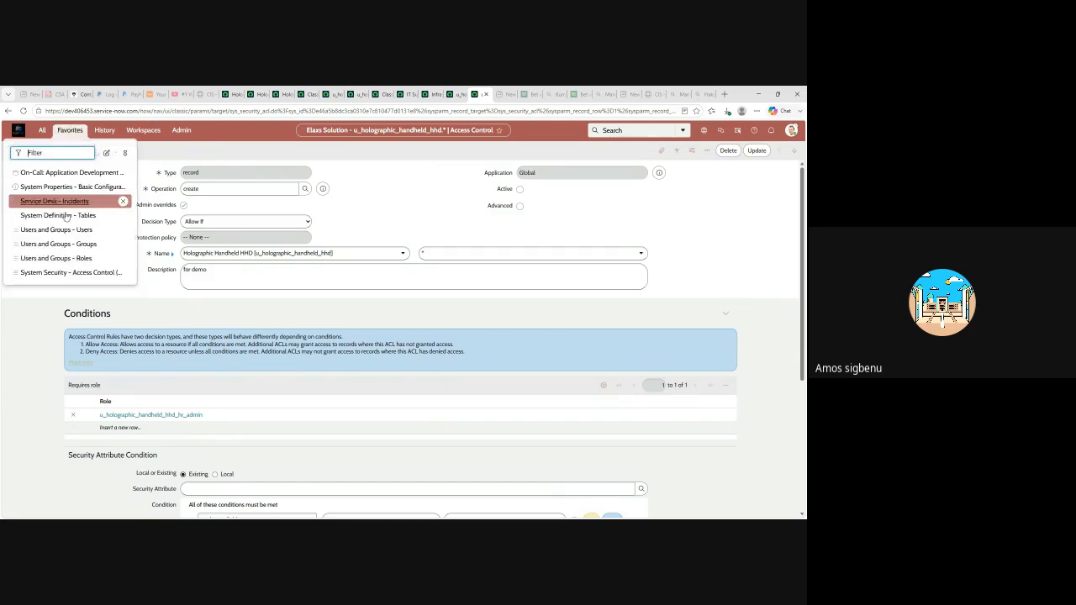
left_click(60, 273)
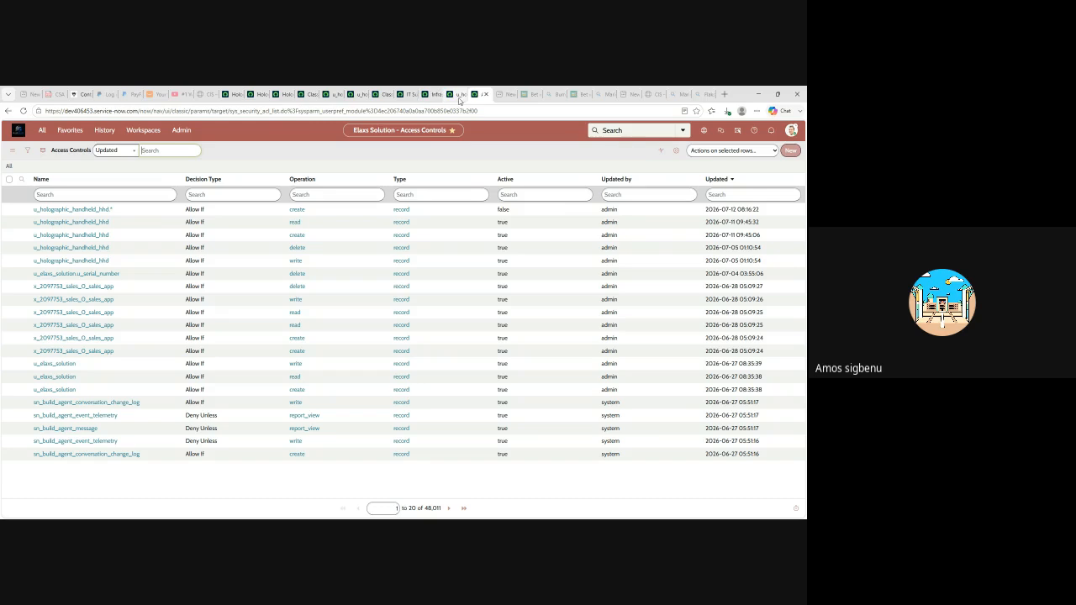
left_click_drag(457, 98, 357, 99)
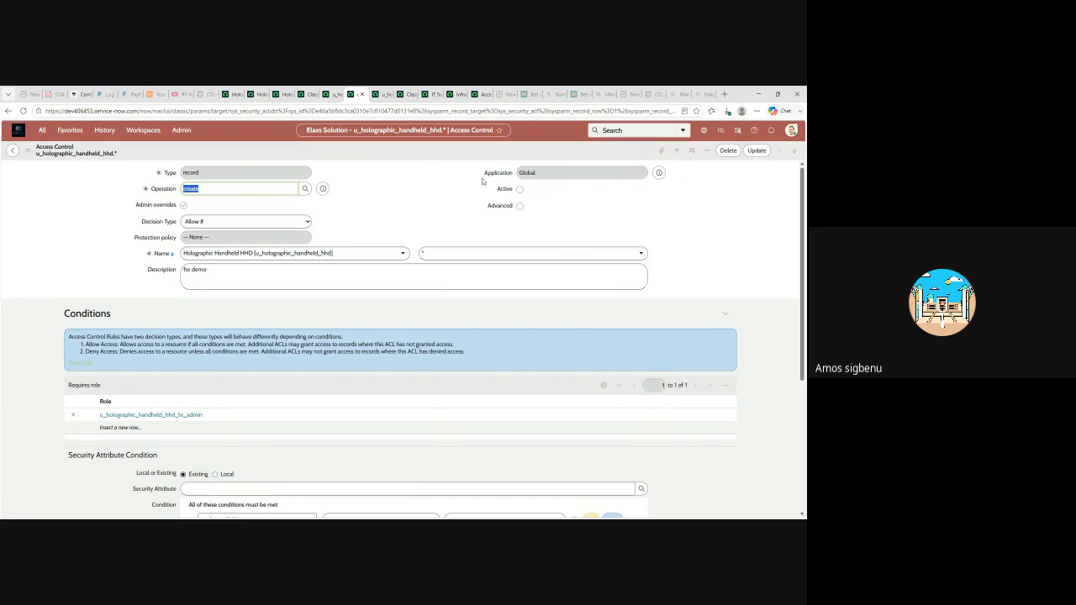
- Mark the u_holographic_handheld_hhd.* ACL Active, save it, and pass the security rule verification
left_click(518, 189)
left_click(755, 153)
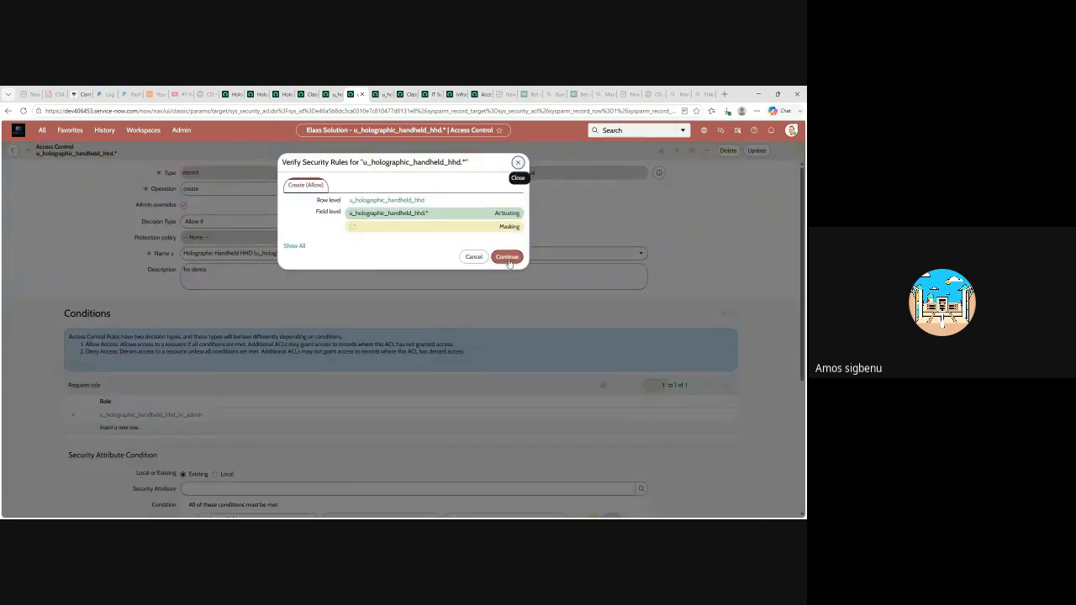
left_click(508, 259)
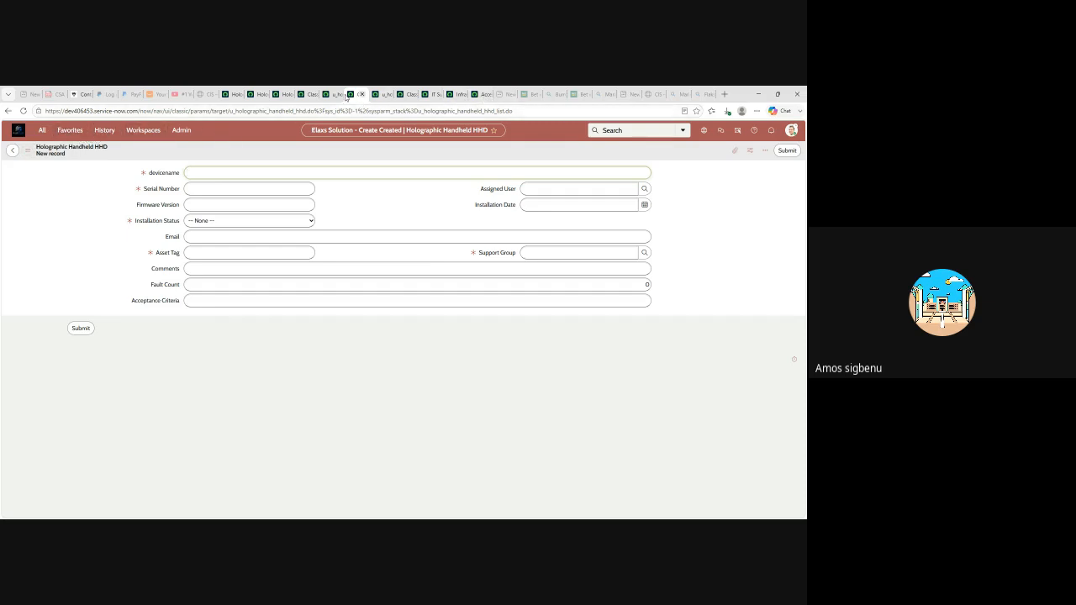
- Reopen the u_holographic_handheld_hhd.* ACL to confirm it is active, then return to the hhd_user create ACL
left_click(67, 133)
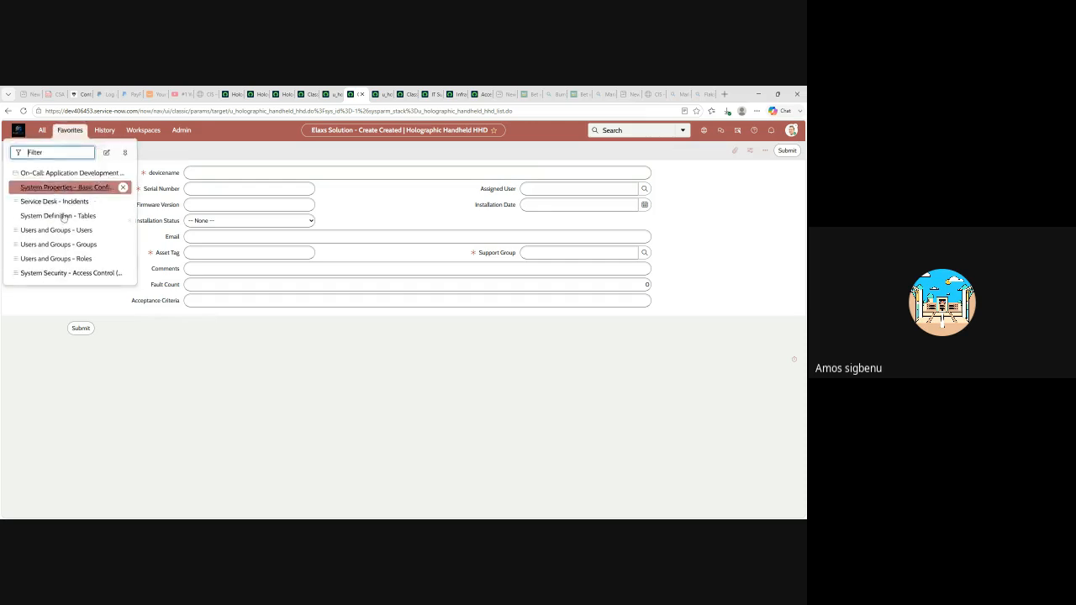
left_click(479, 93)
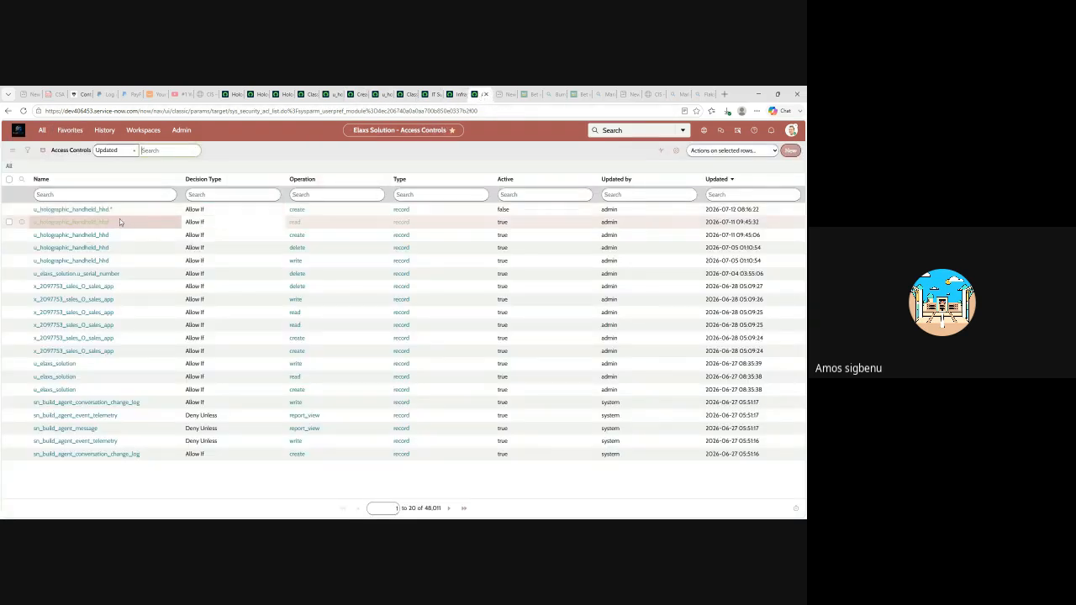
double_click(85, 211)
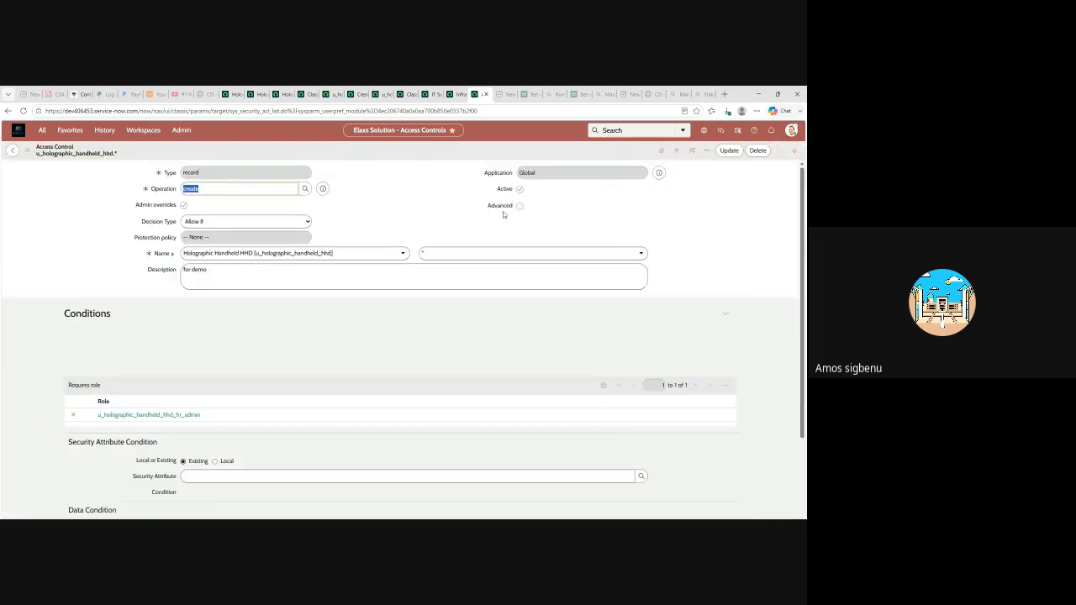
scroll(365, 306, "down", 1)
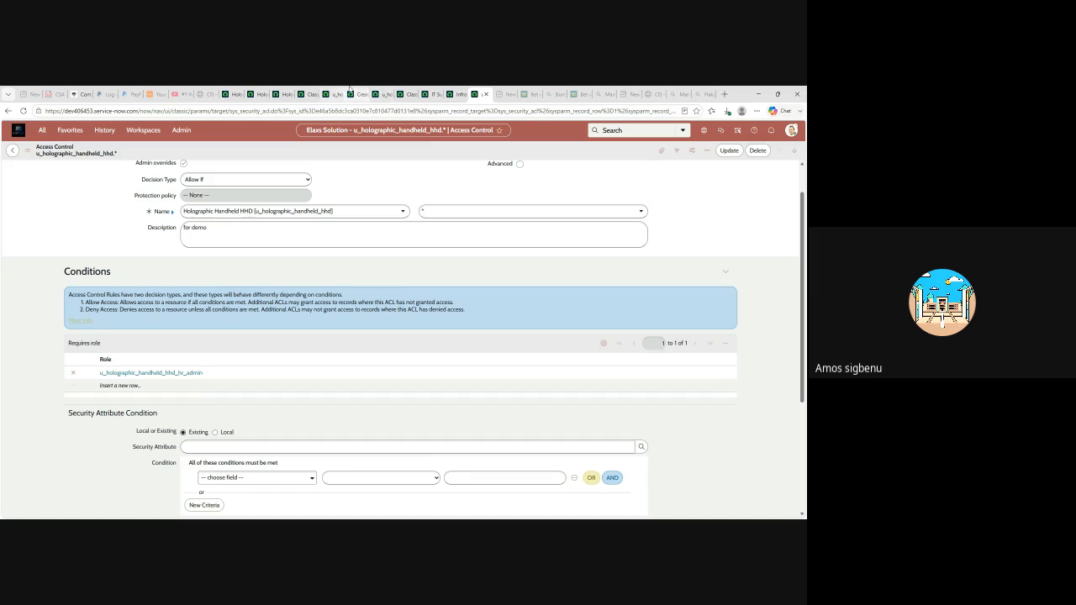
left_click(335, 98)
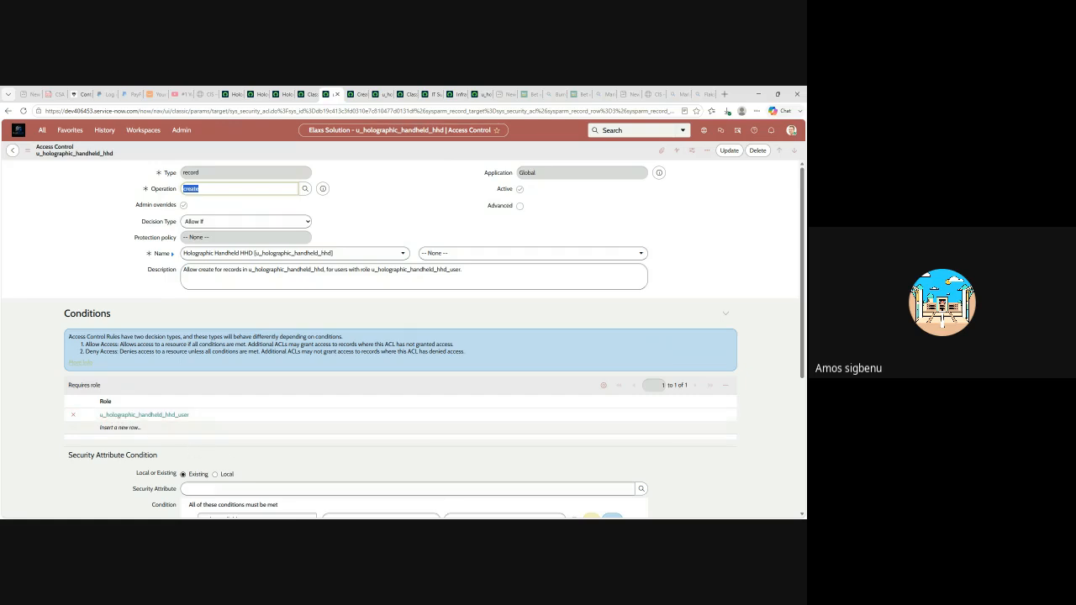
left_click(435, 96)
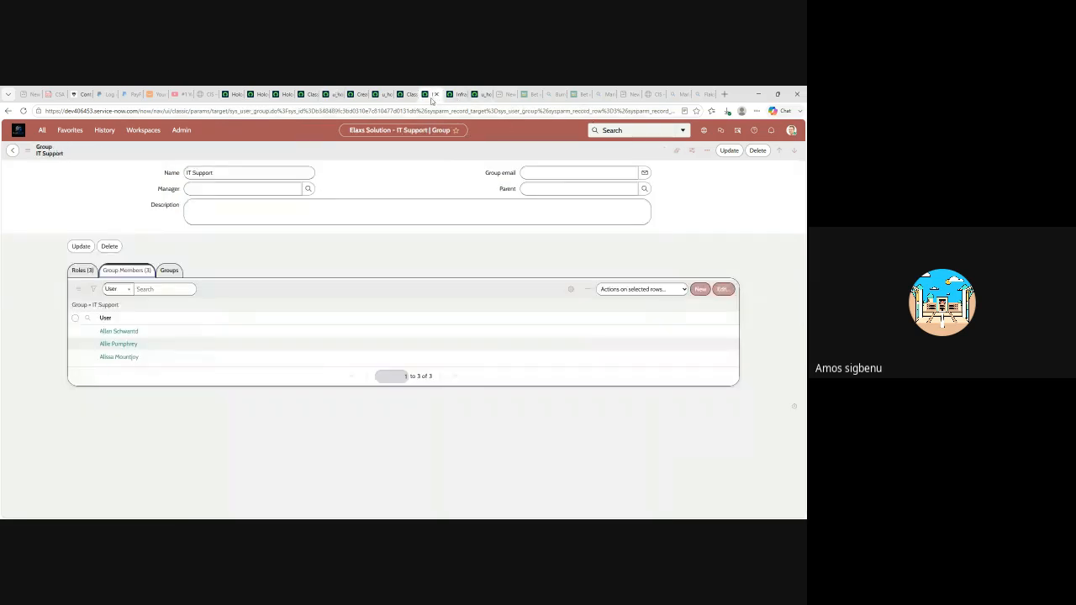
left_click(82, 270)
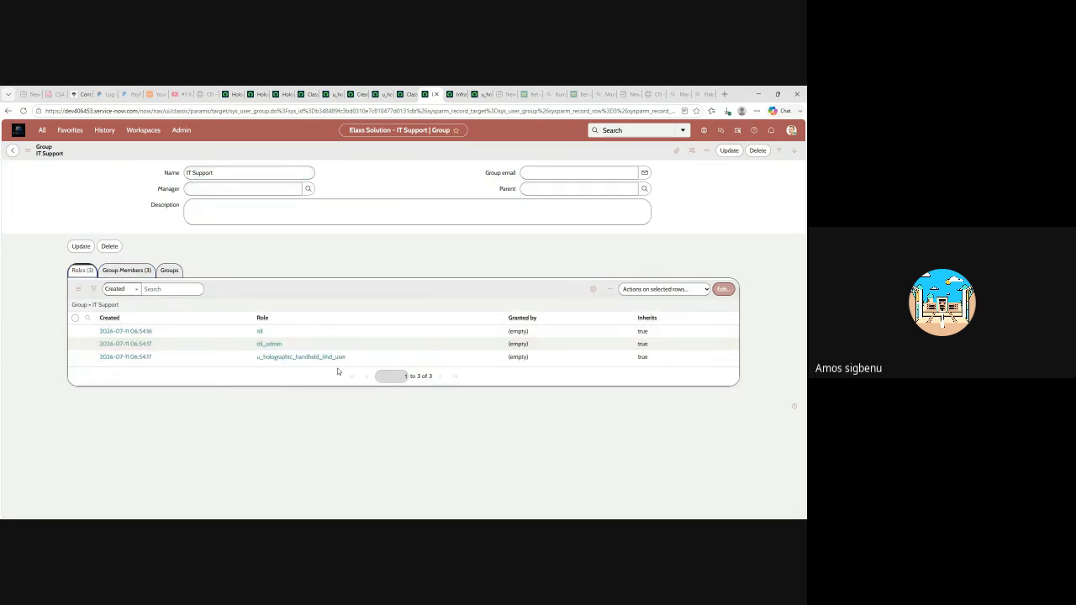
left_click(455, 94)
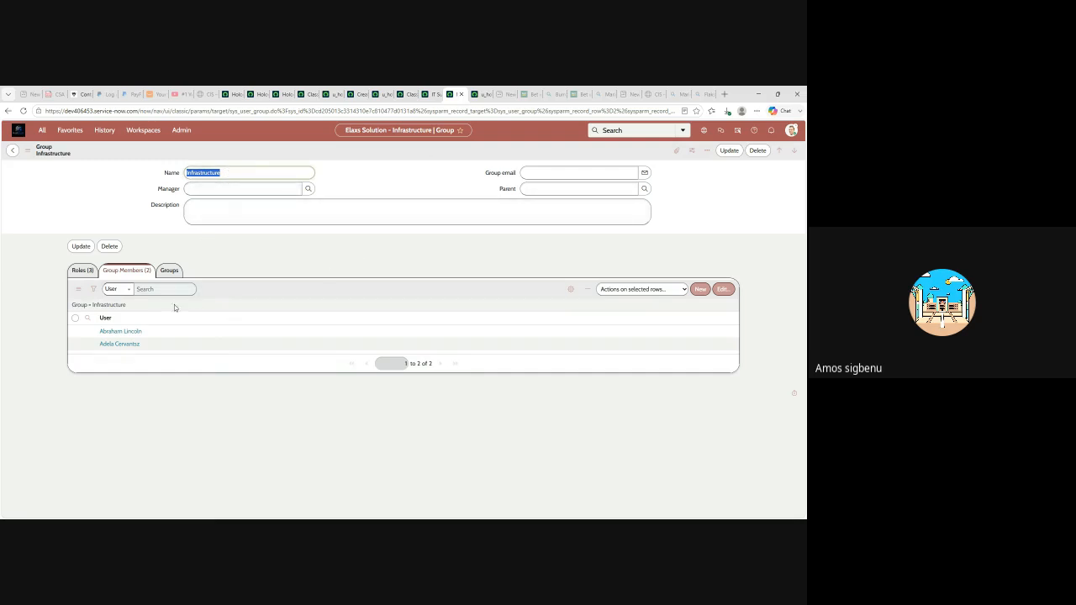
left_click(82, 270)
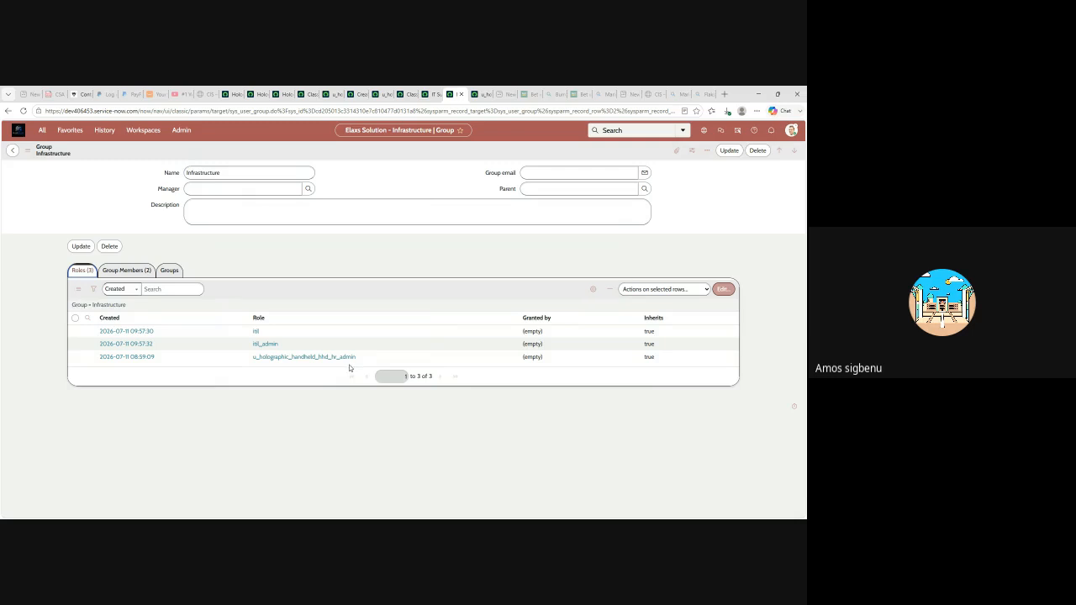
left_click(334, 95)
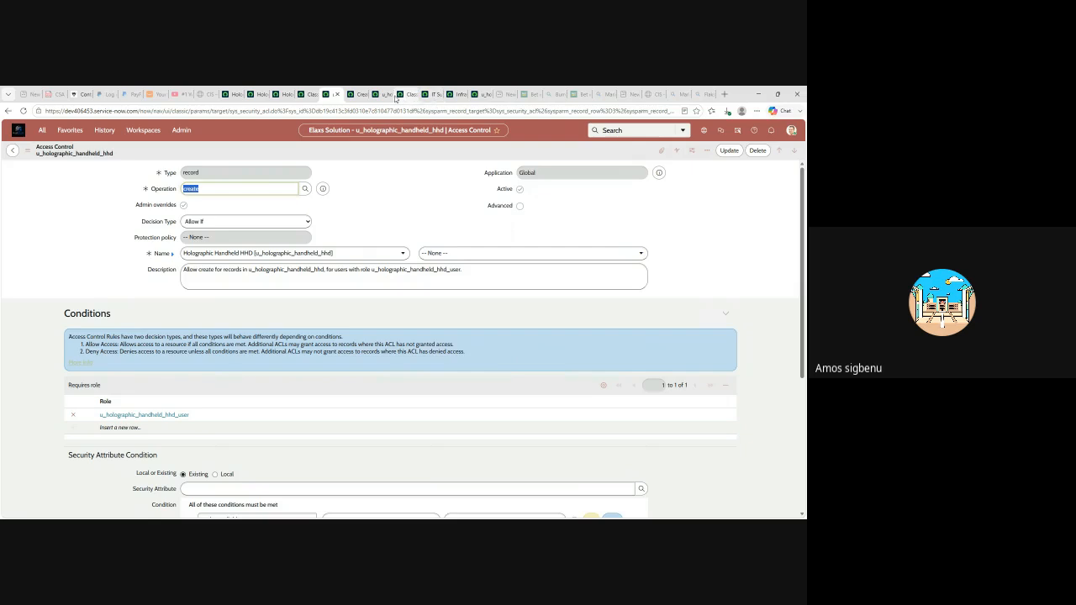
- Bring up the u_holographic_handheld_hhd.* create ACL record and open it in a duplicate tab
left_click(381, 95)
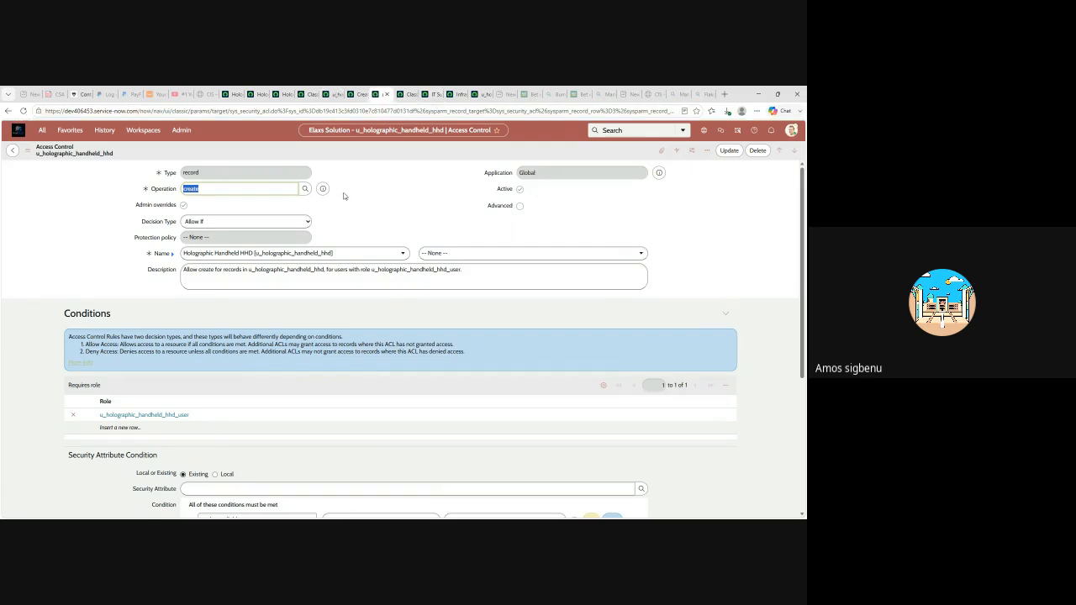
left_click(483, 94)
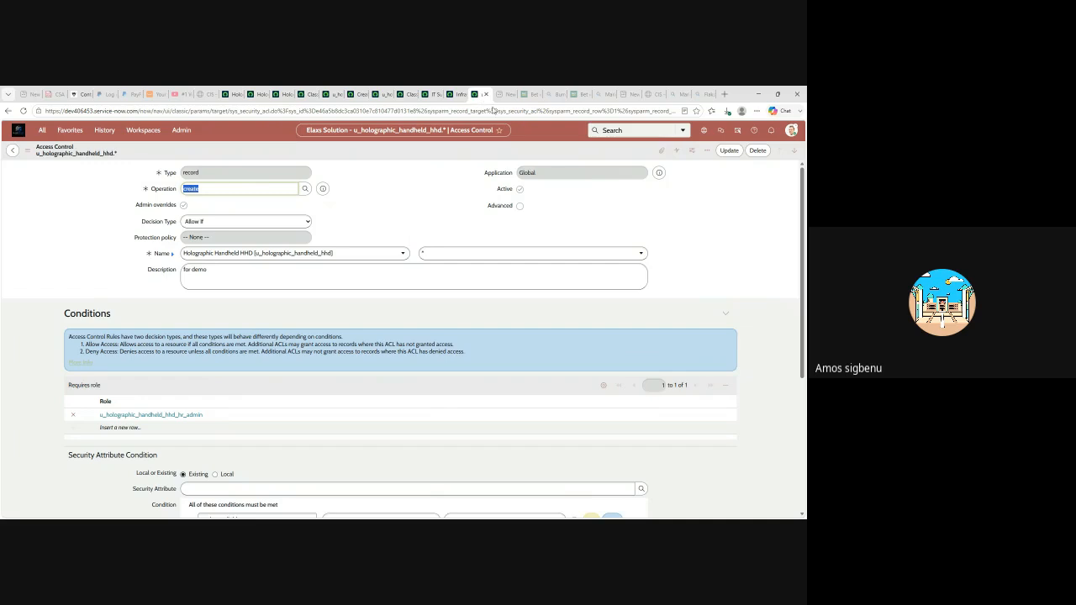
left_click(519, 157)
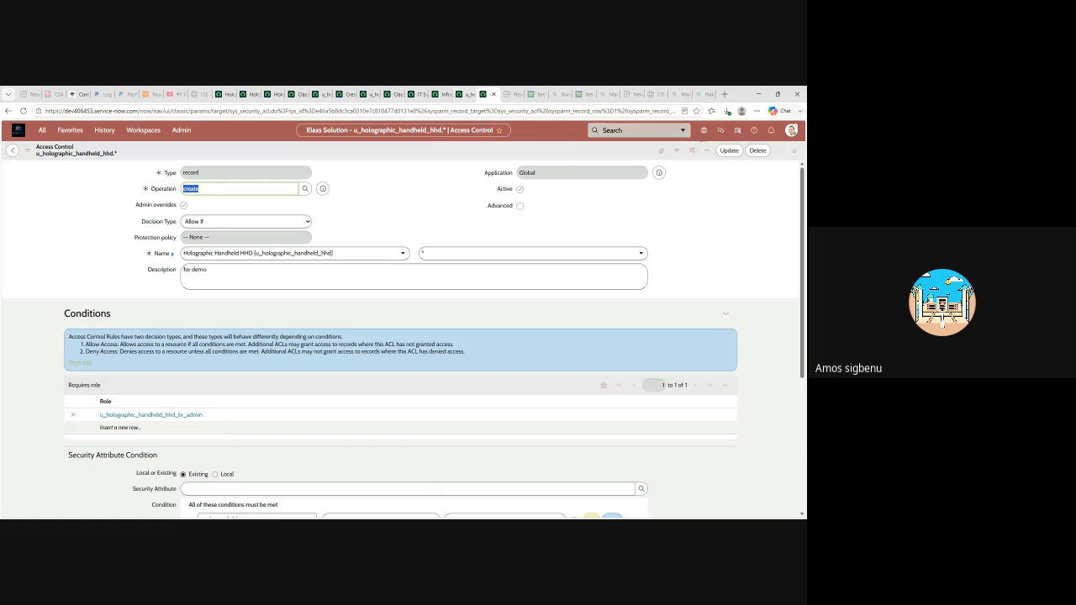
- Elevate the admin session's role again
left_click(791, 131)
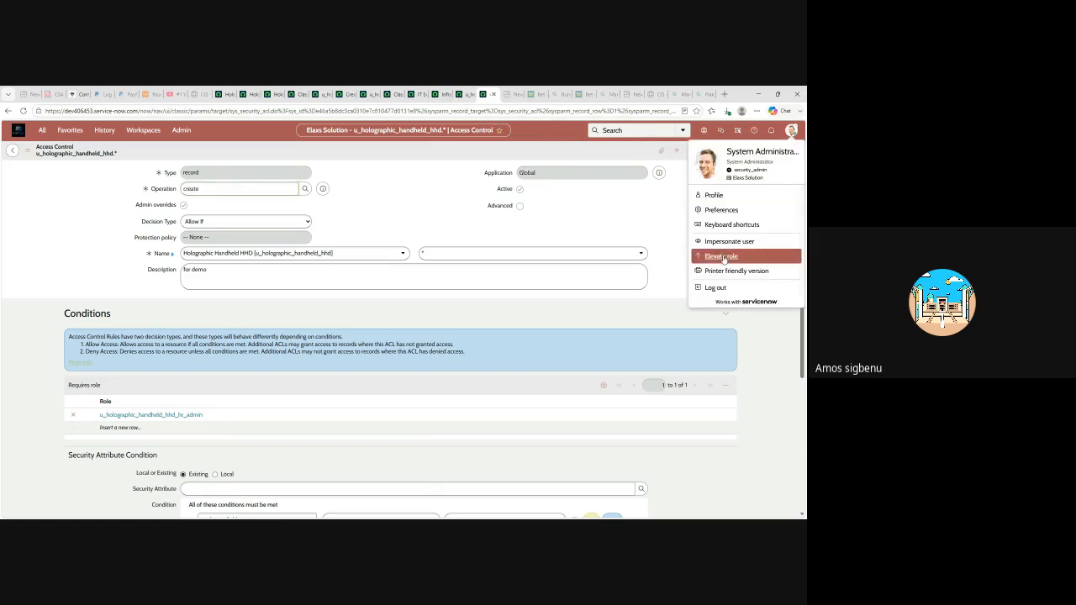
left_click(719, 256)
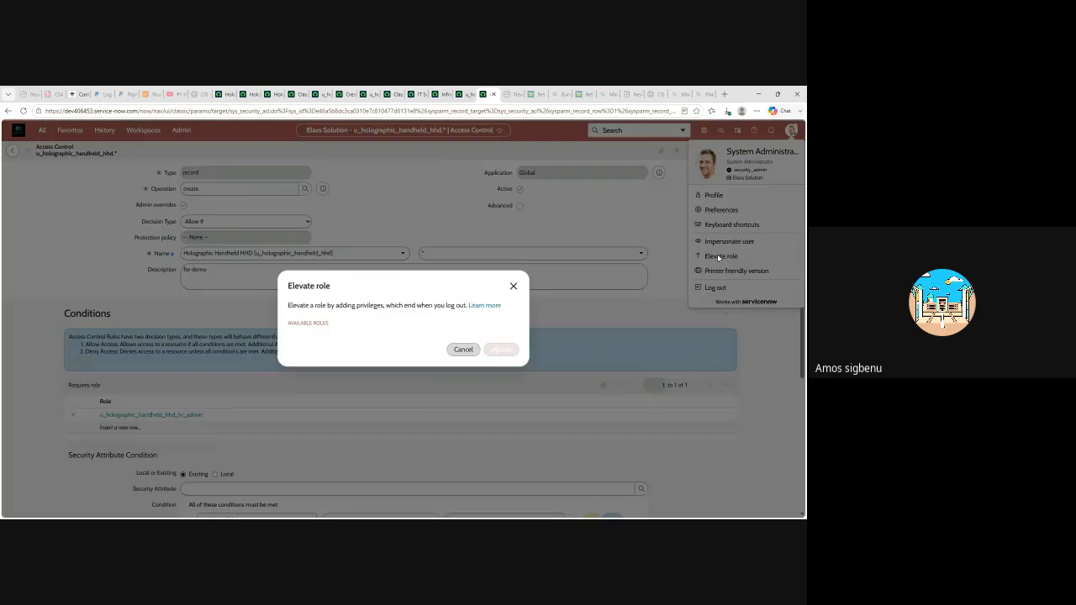
left_click(502, 368)
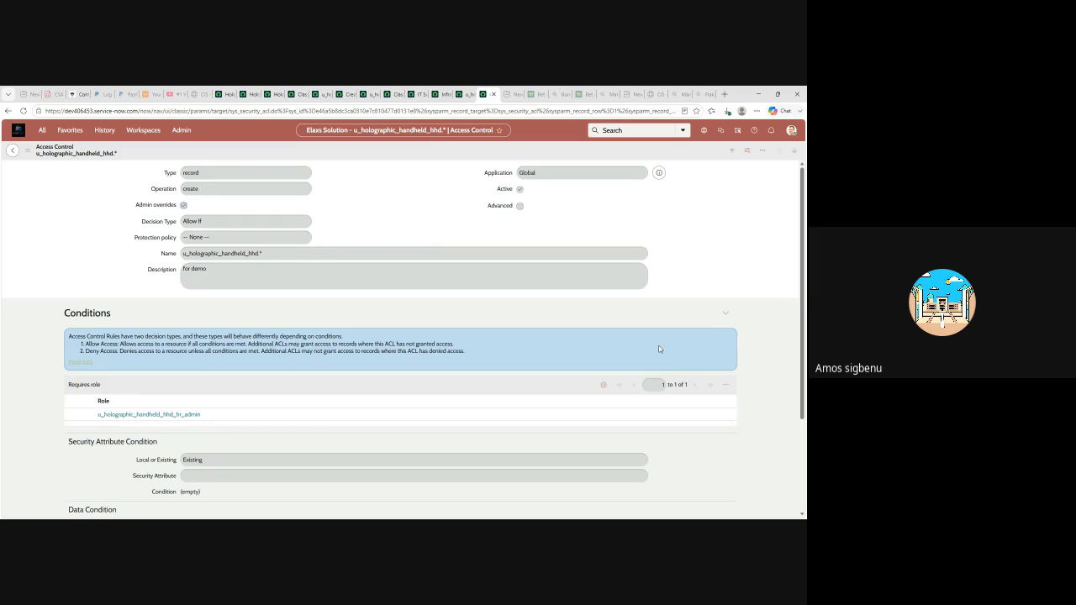
- Impersonate the first recent user, then view the IT Support group's members
left_click(790, 132)
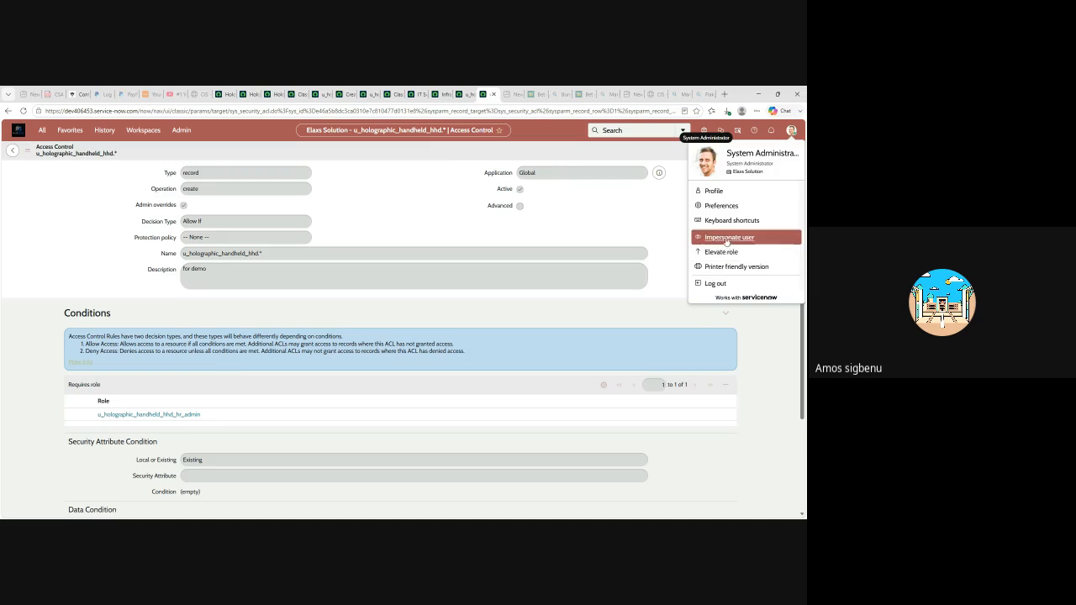
left_click(730, 238)
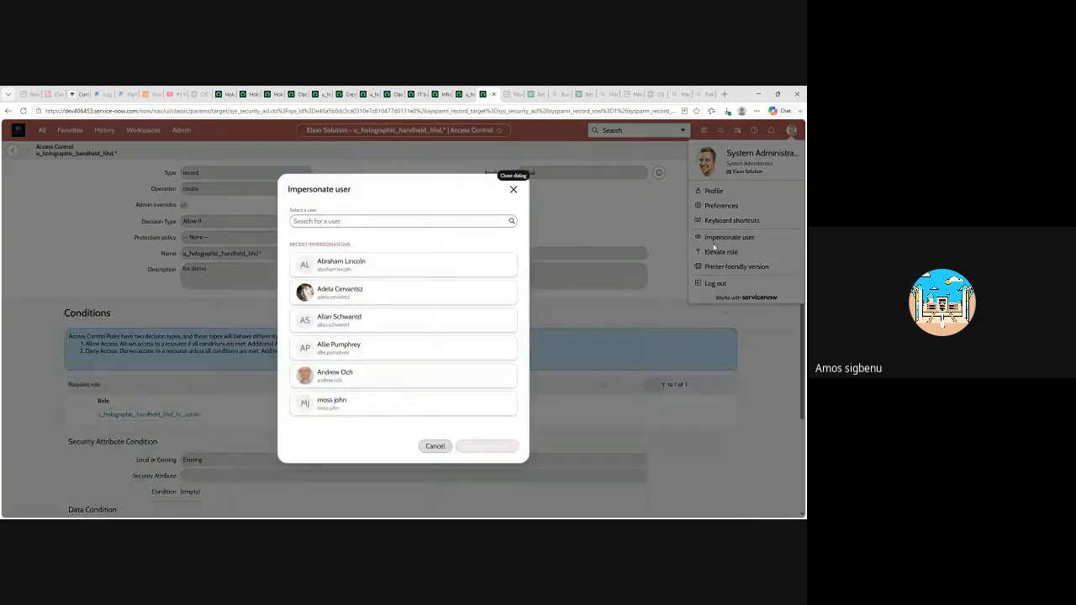
left_click(344, 266)
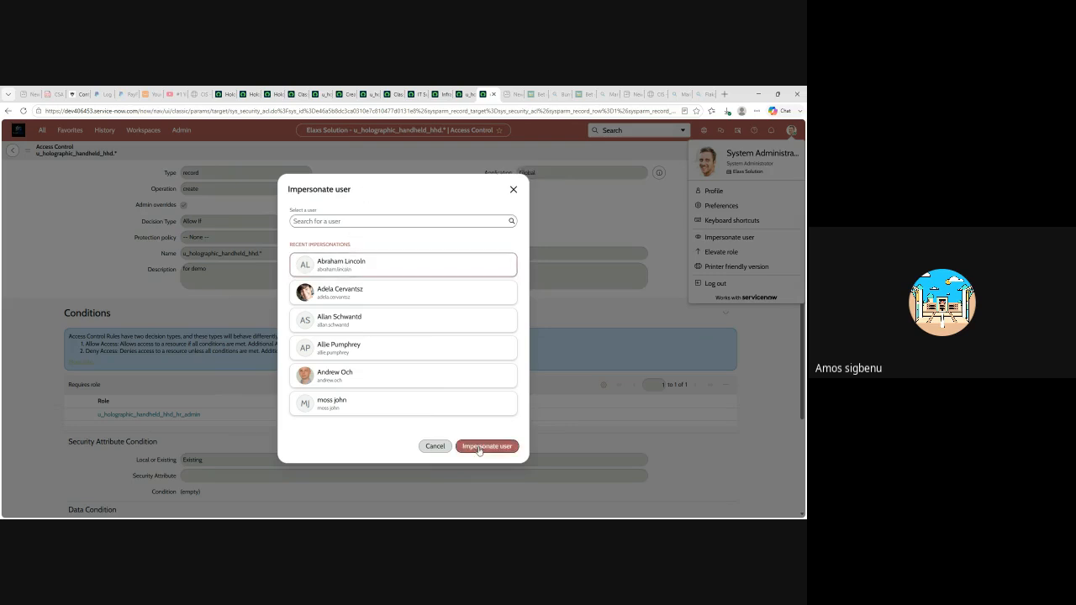
left_click(413, 95)
left_click(126, 270)
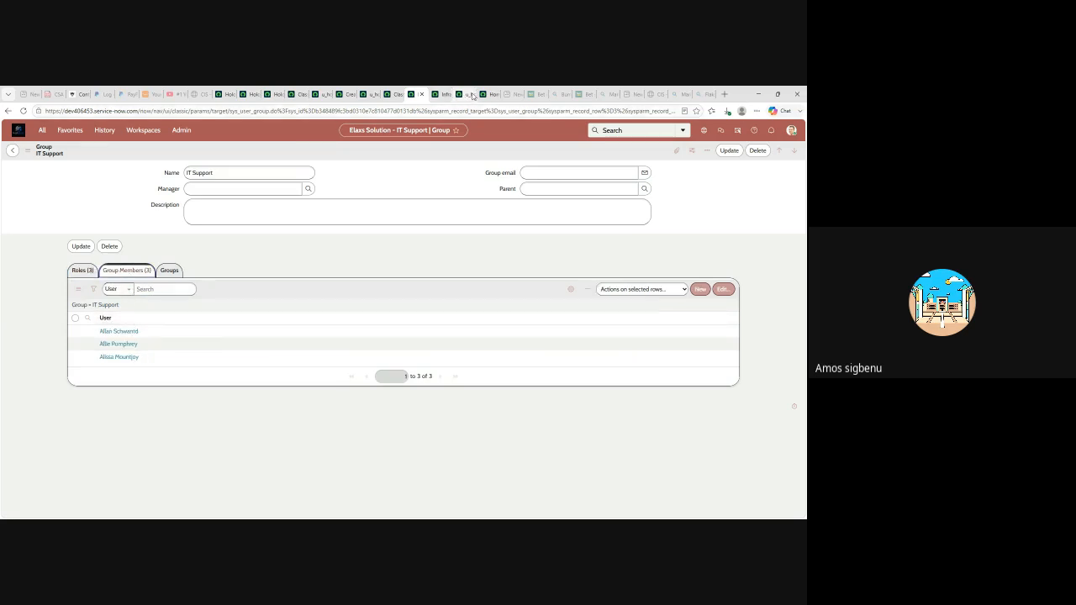
- As the impersonated user, filter the navigator for 'holo' and open a new Holographic Handheld HHD record
left_click(441, 94)
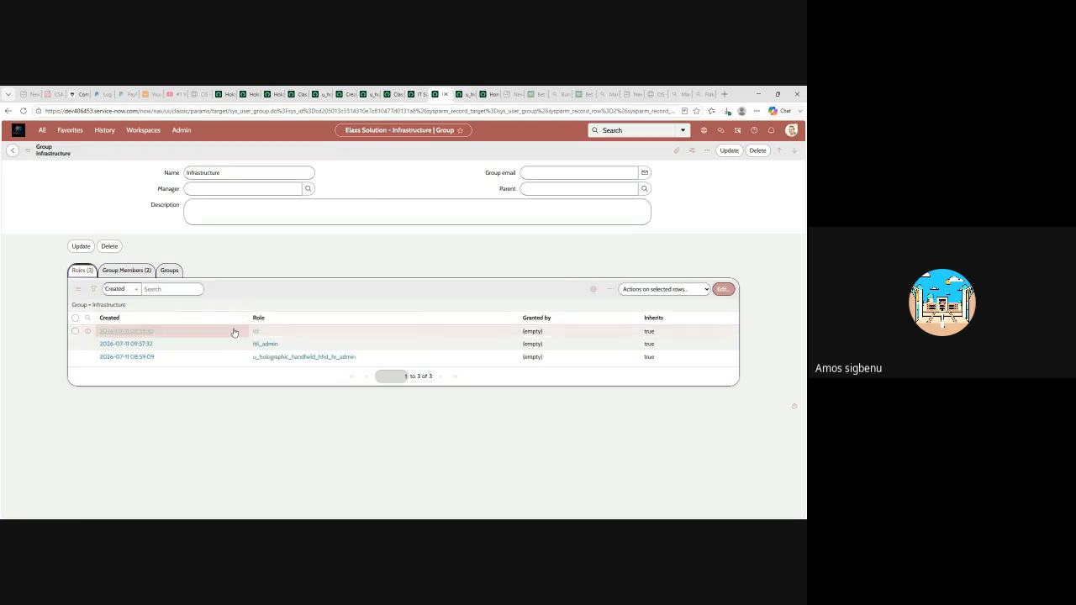
left_click(486, 94)
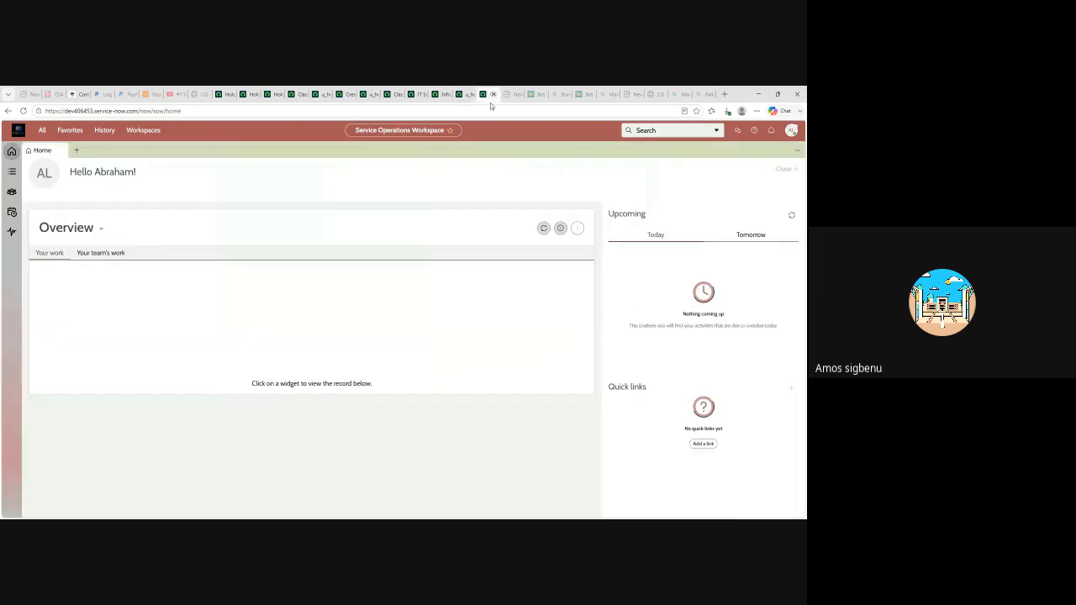
left_click(42, 131)
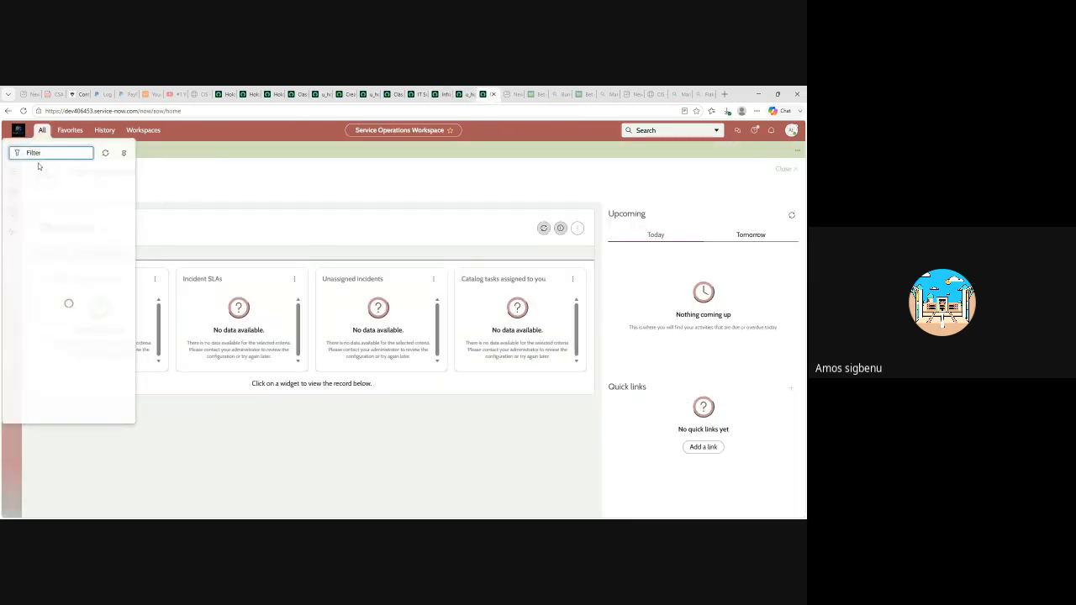
type("holo")
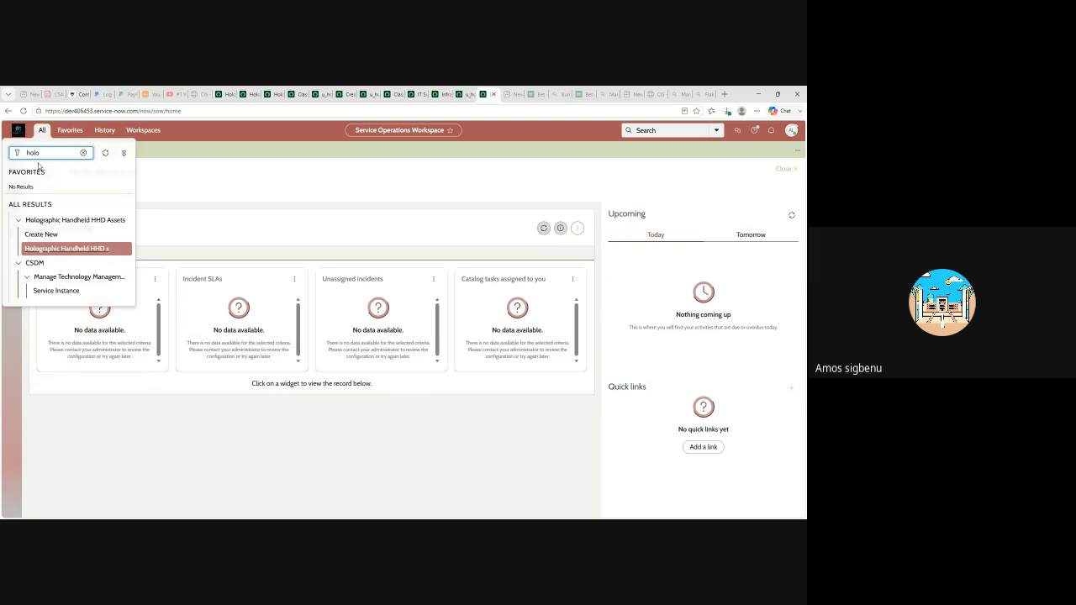
left_click(40, 234)
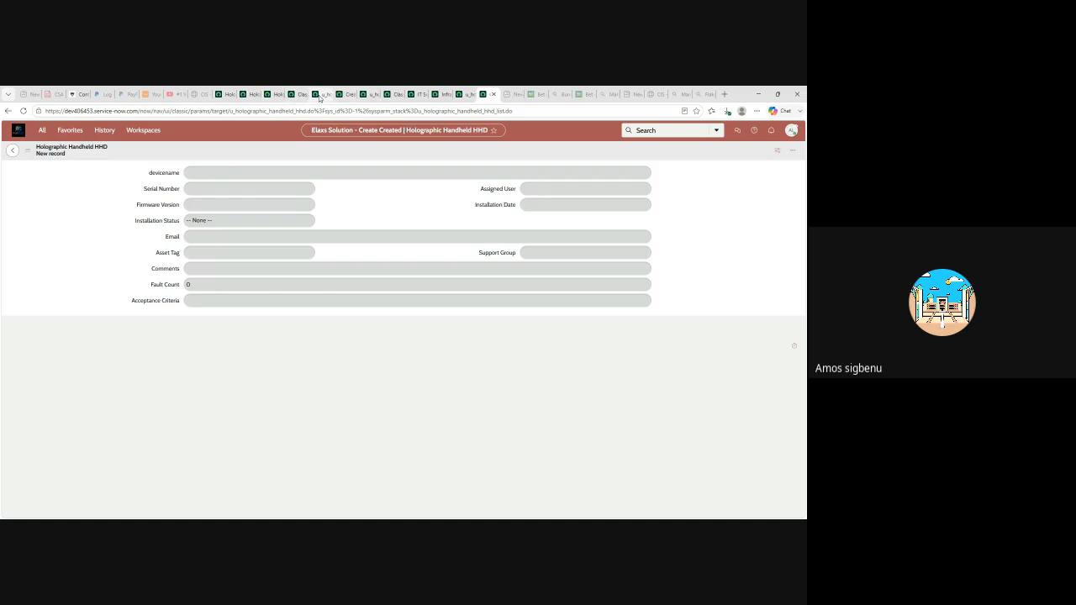
- Review the Infrastructure group's members and roles
left_click(441, 96)
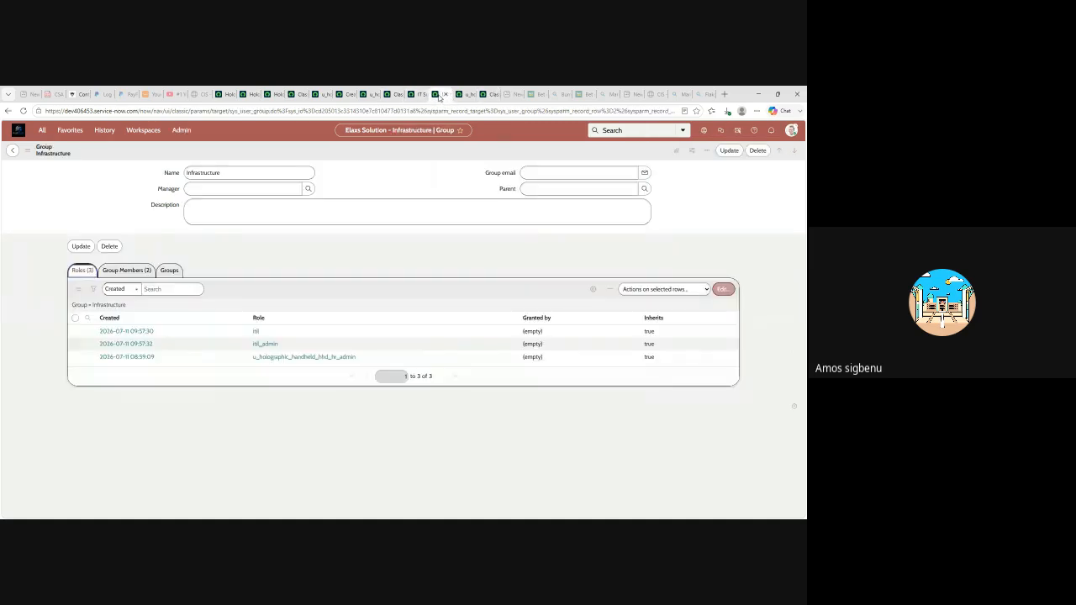
left_click(132, 270)
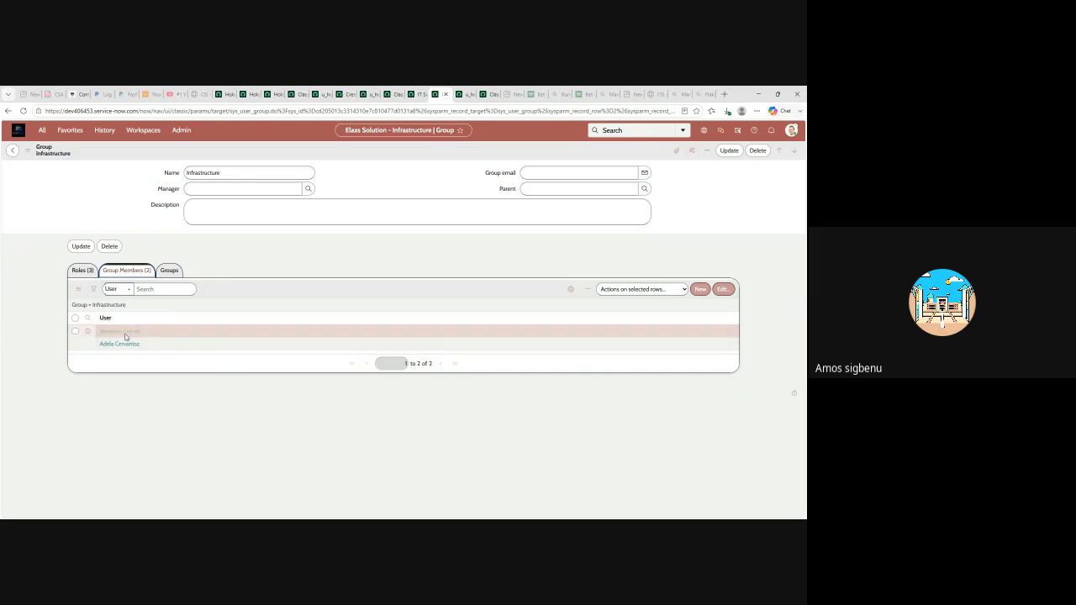
left_click(80, 271)
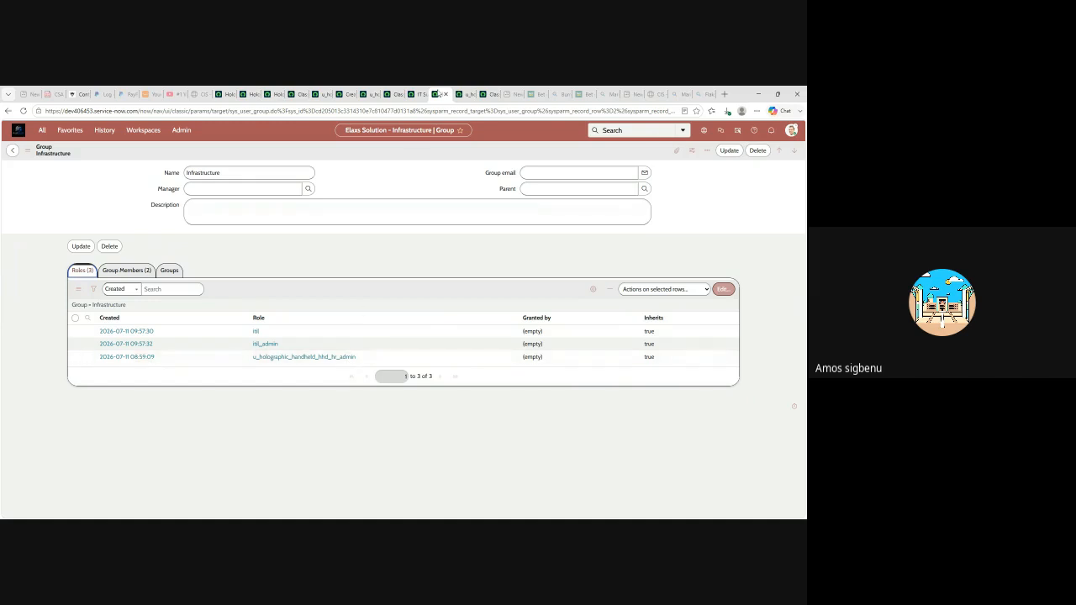
- Return to the table-level create ACL requiring u_holographic_handheld_hhd_user
left_click(461, 94)
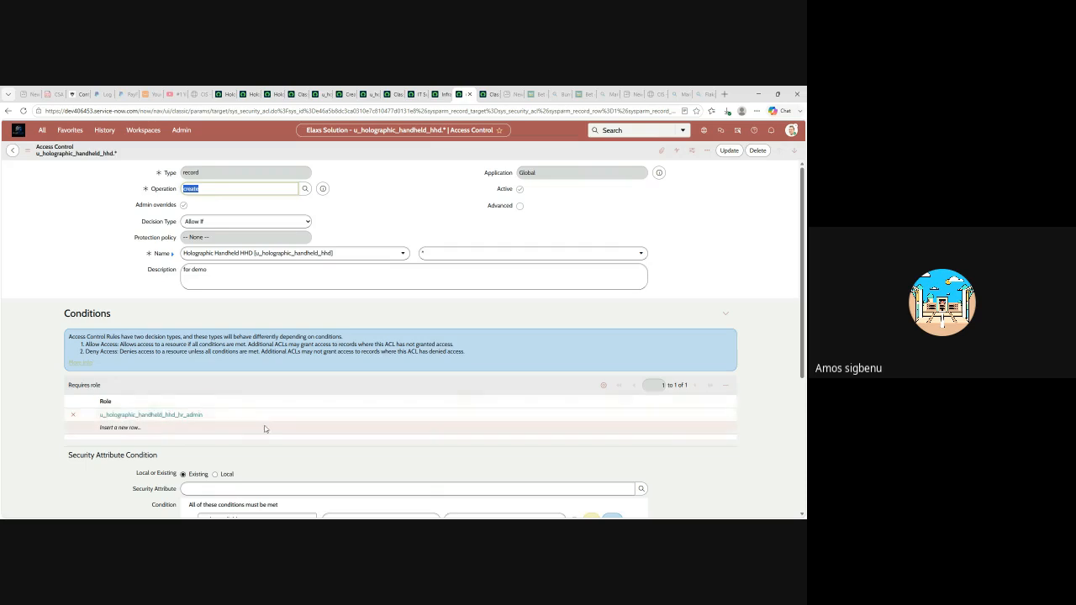
left_click(318, 95)
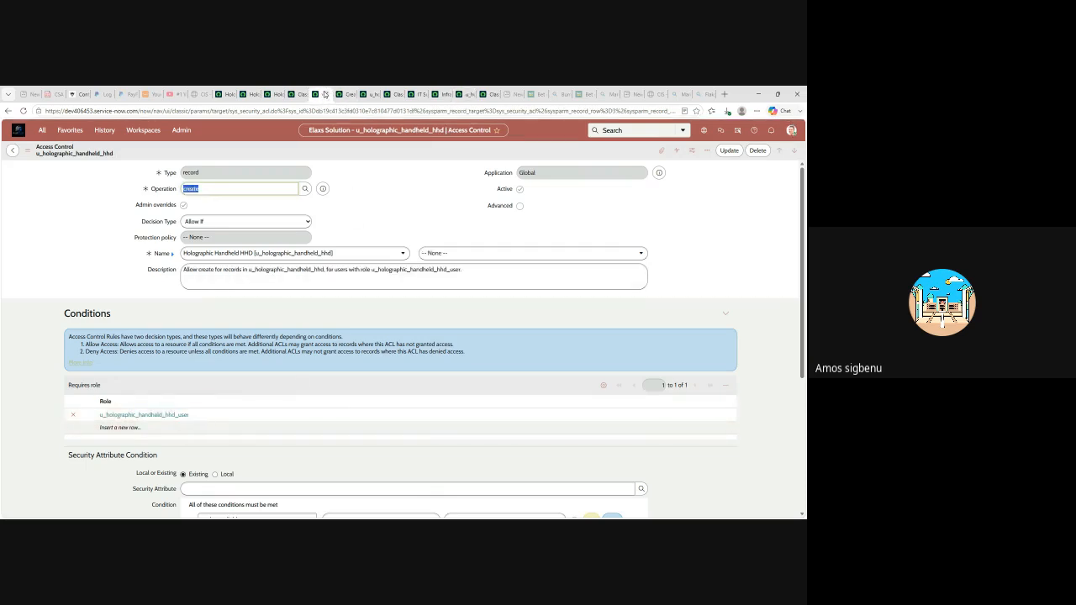
scroll(234, 354, "down", 1)
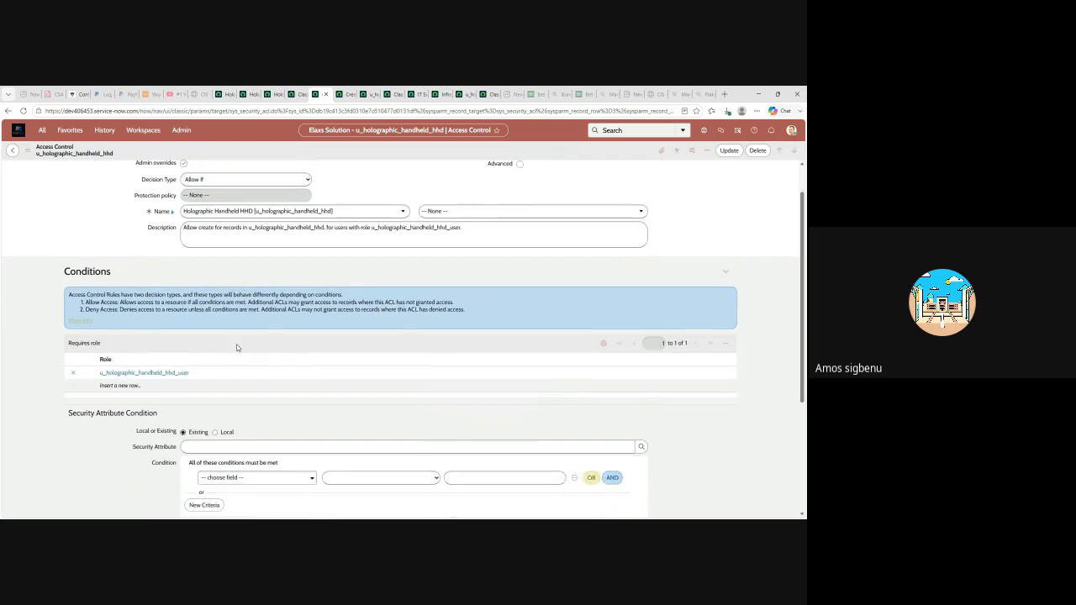
scroll(249, 294, "up", 1)
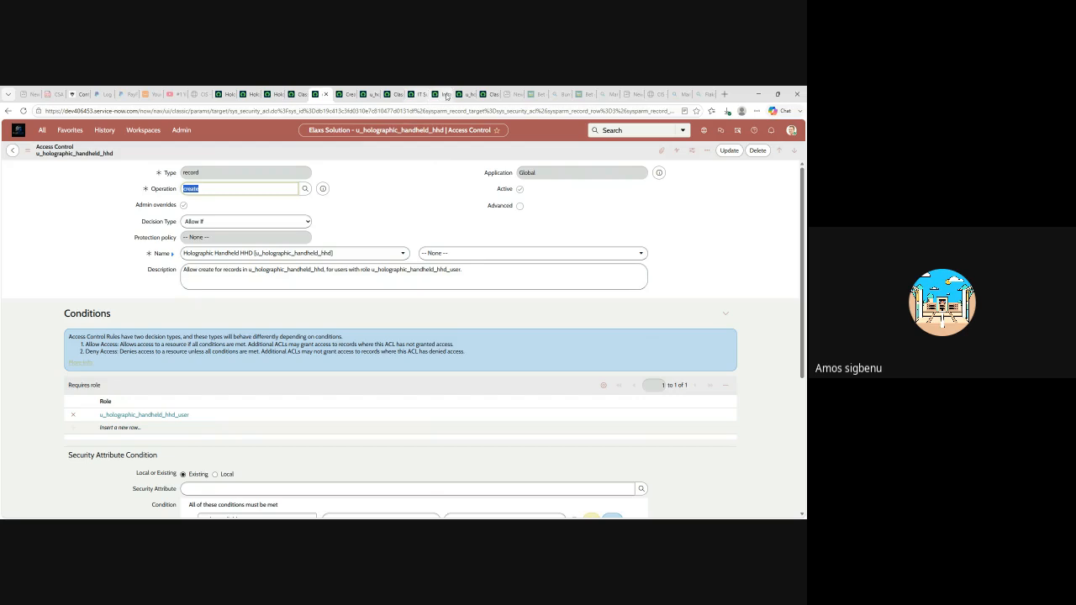
- Check the IT Support group's Roles and Group Members, then go back to the new HHD record form
left_click(415, 94)
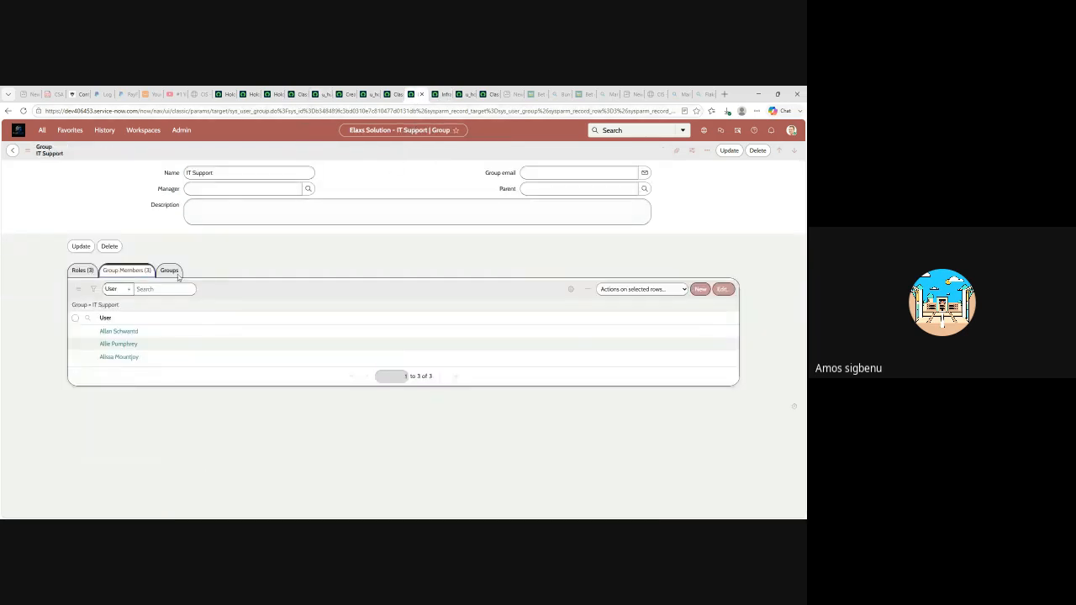
left_click(82, 269)
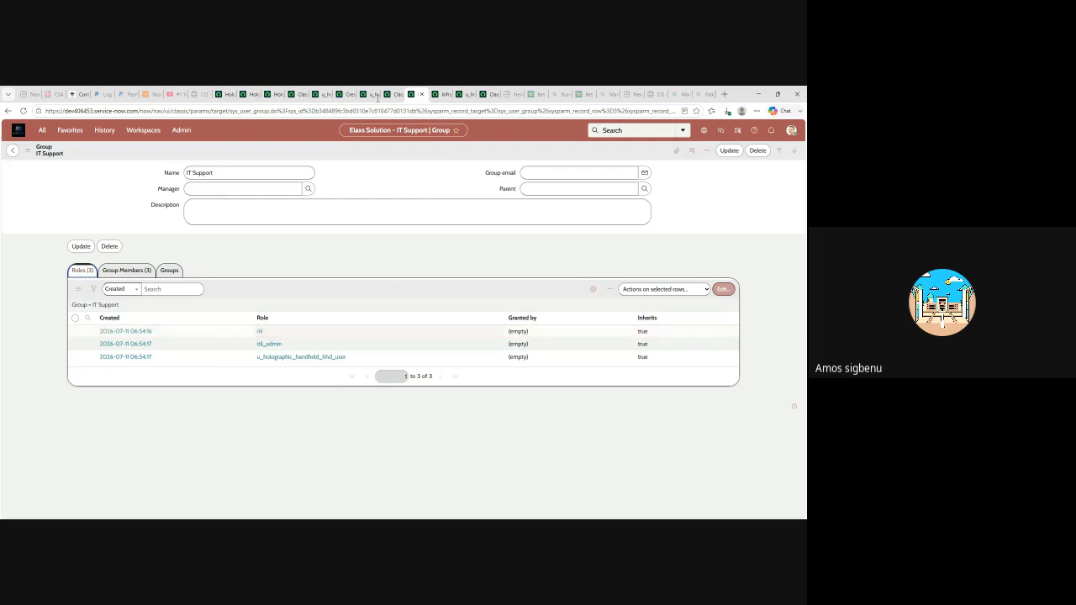
left_click(126, 270)
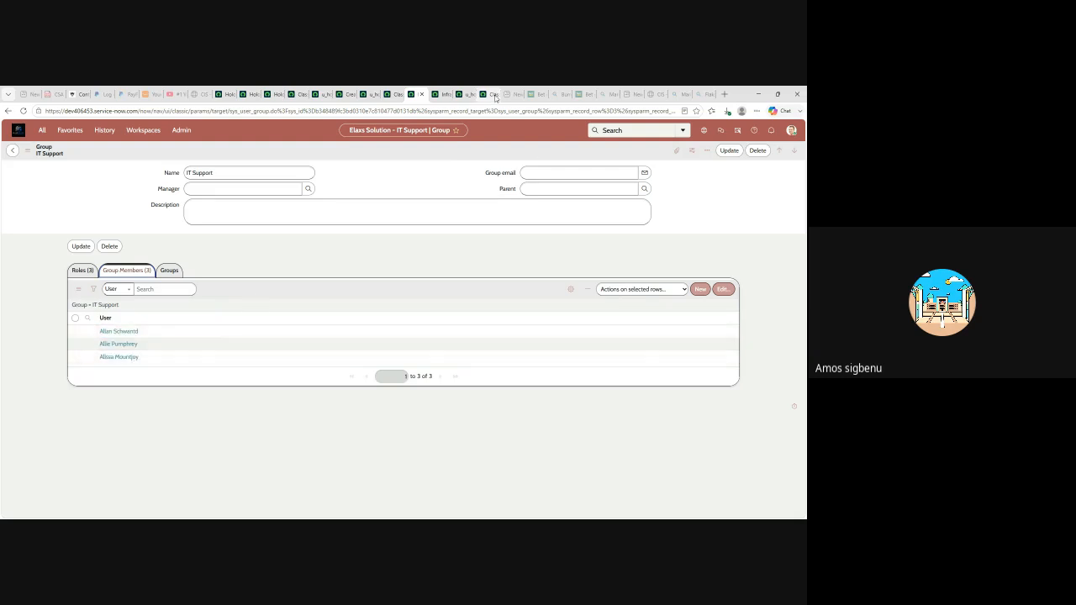
left_click(491, 94)
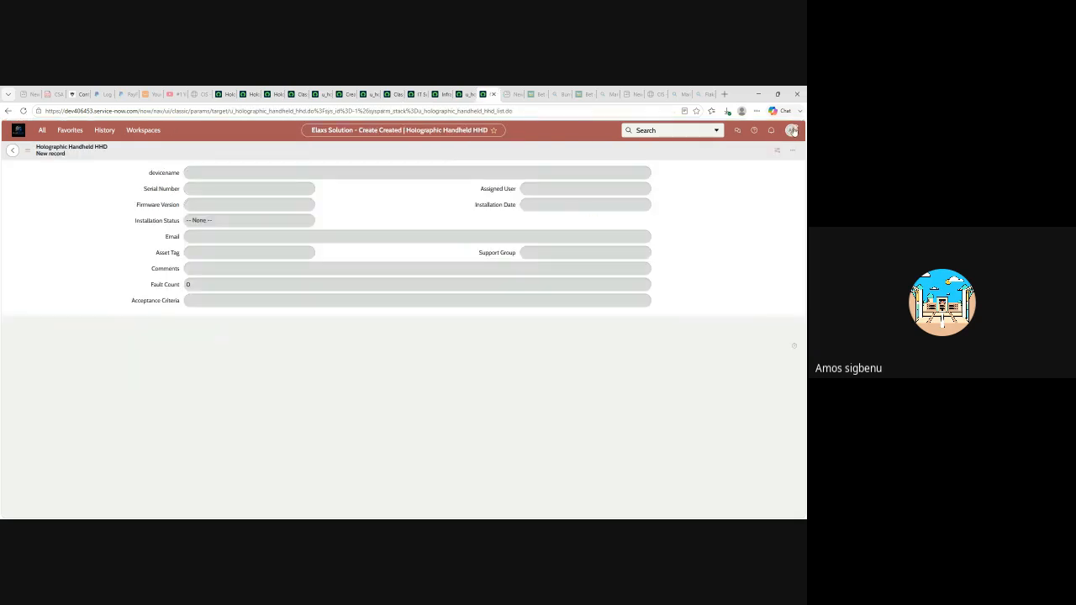
left_click(791, 130)
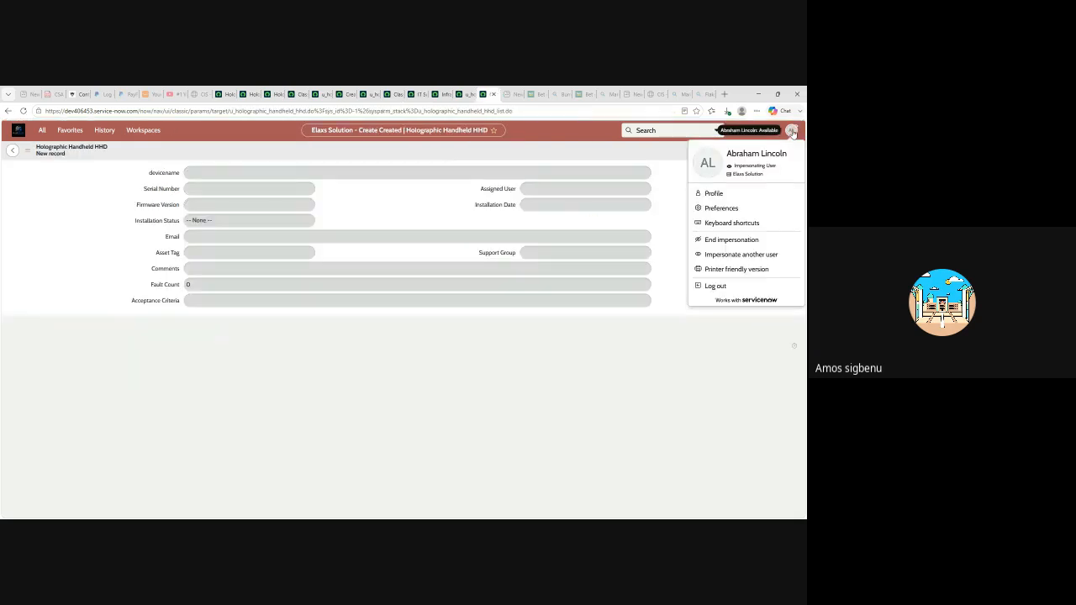
- End the current impersonation and impersonate an IT Support group member, landing on Service Operations Workspace
left_click(728, 245)
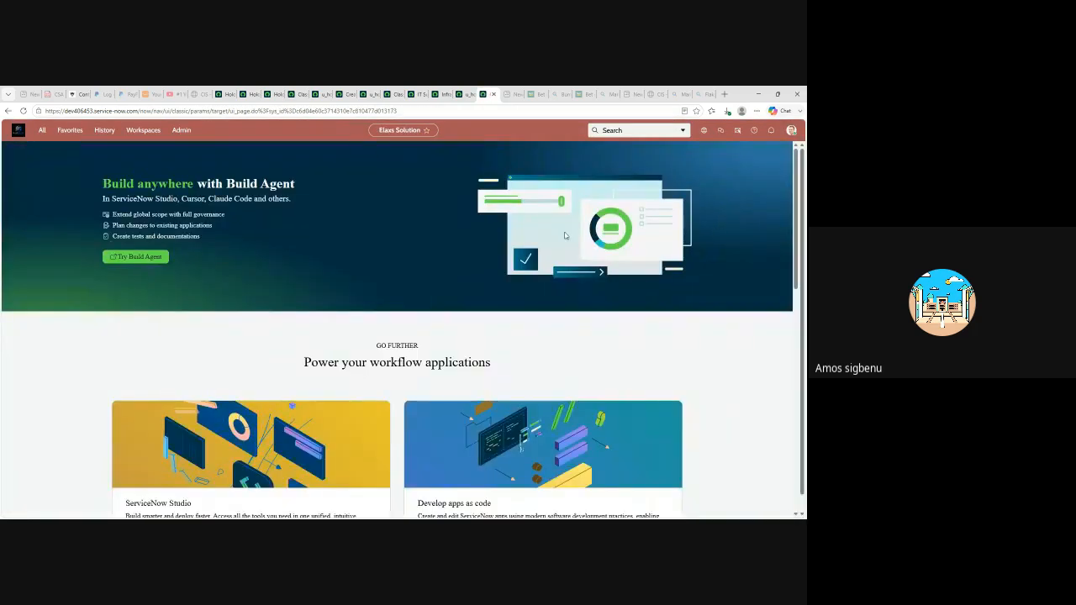
left_click(791, 135)
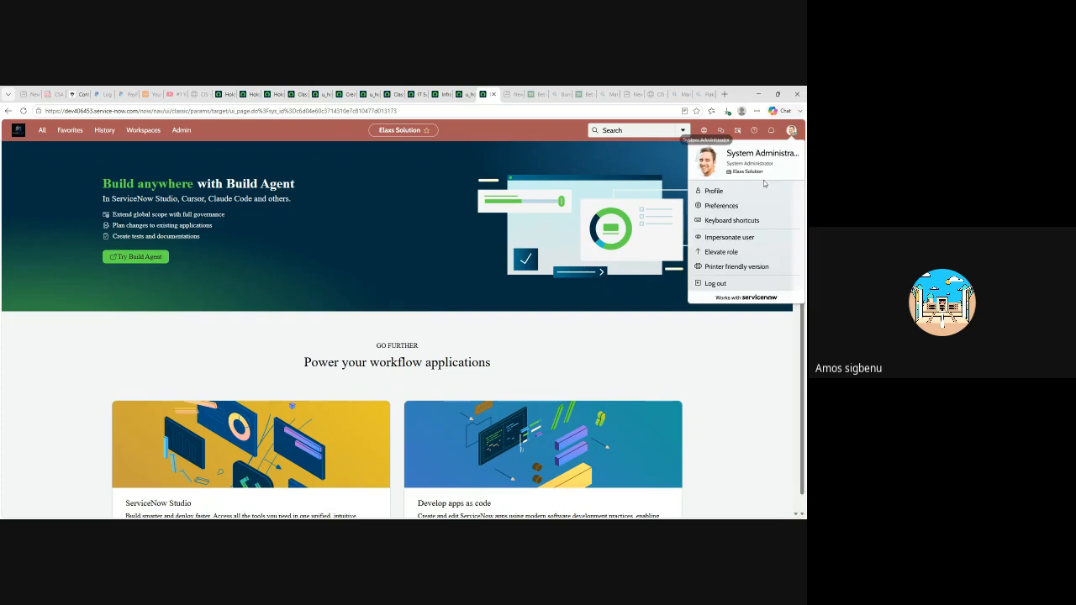
left_click(728, 237)
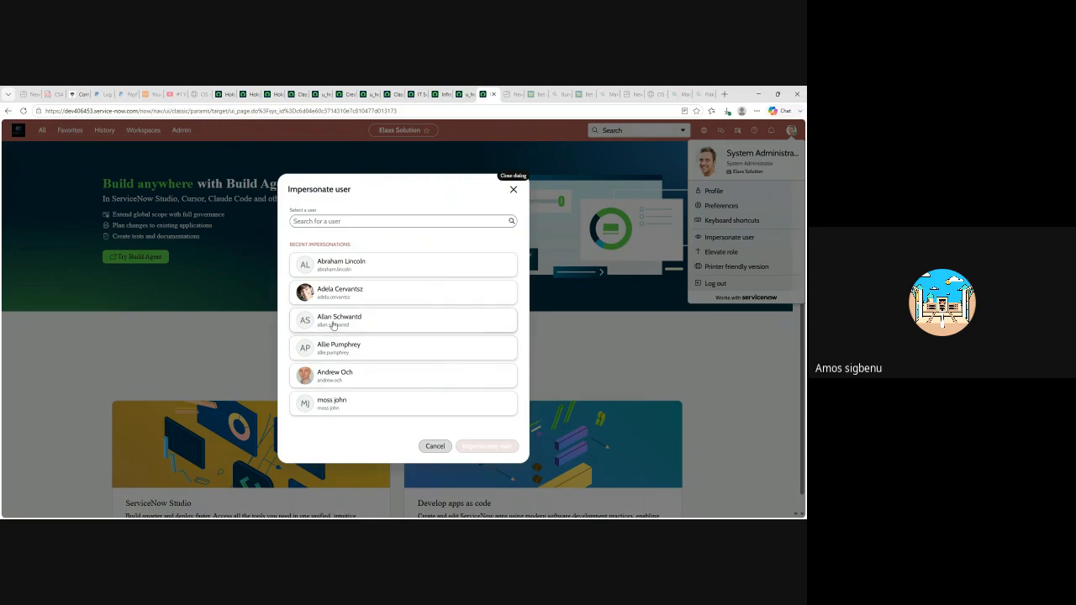
left_click(335, 318)
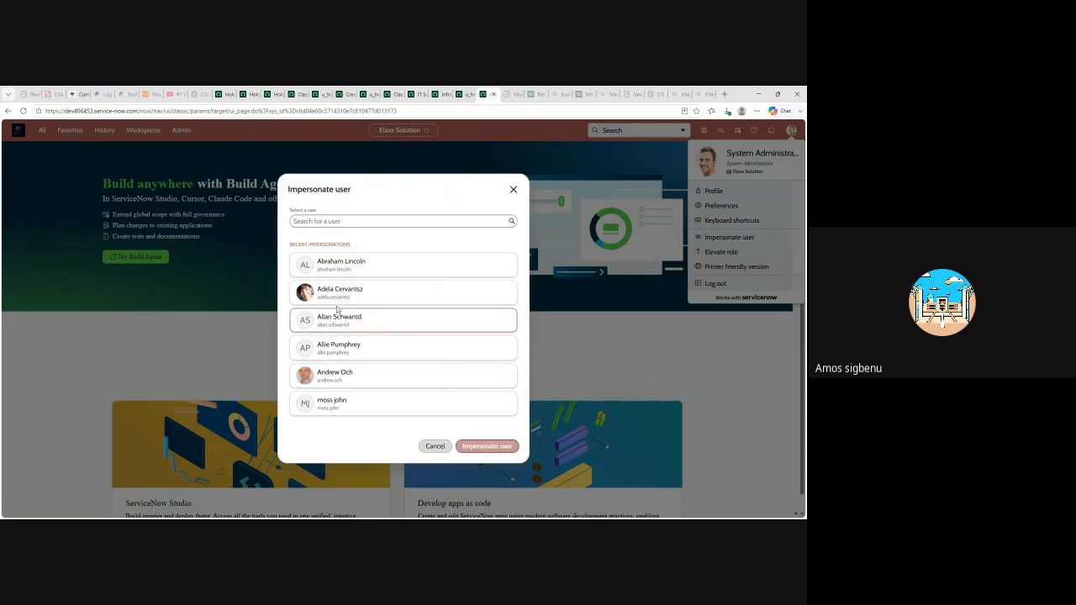
left_click(472, 448)
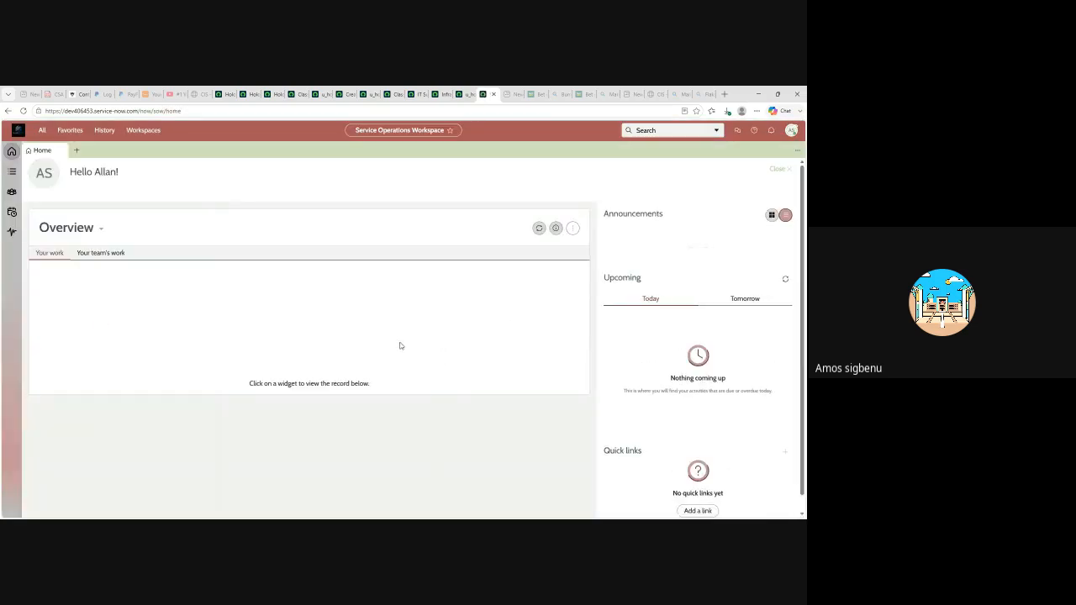
- Filter the All menu for 'holo' and open a new Holographic Handheld HHD record, whose fields are read-only
left_click(41, 130)
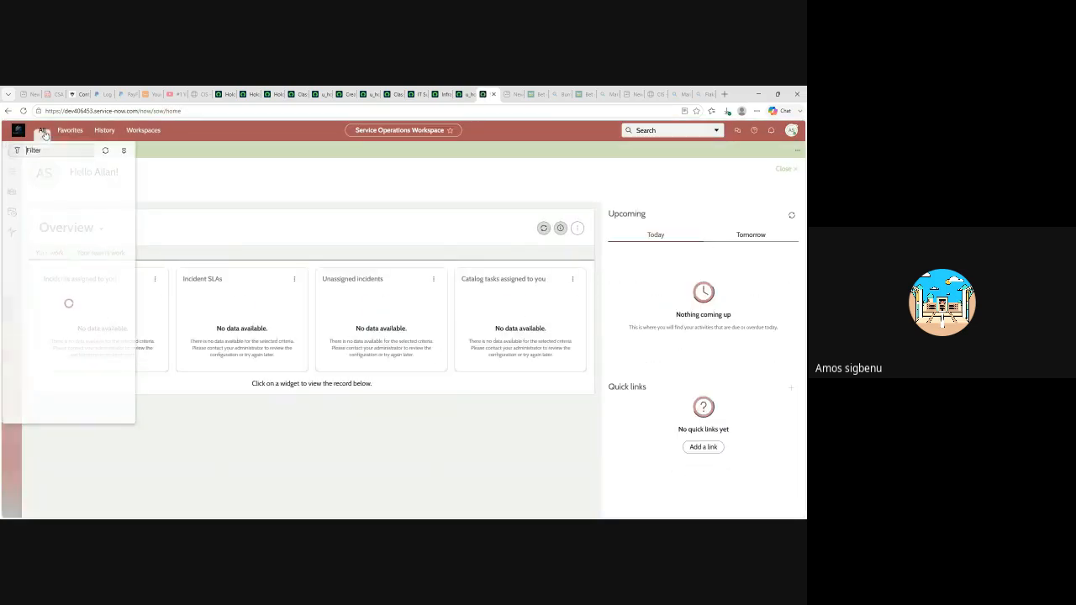
type("holo")
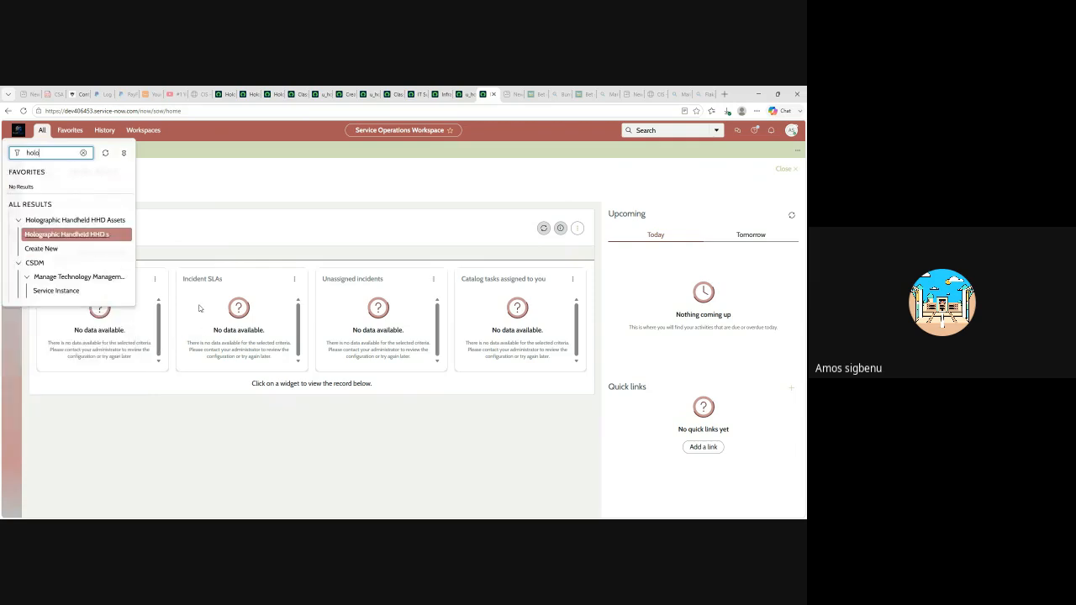
left_click(49, 250)
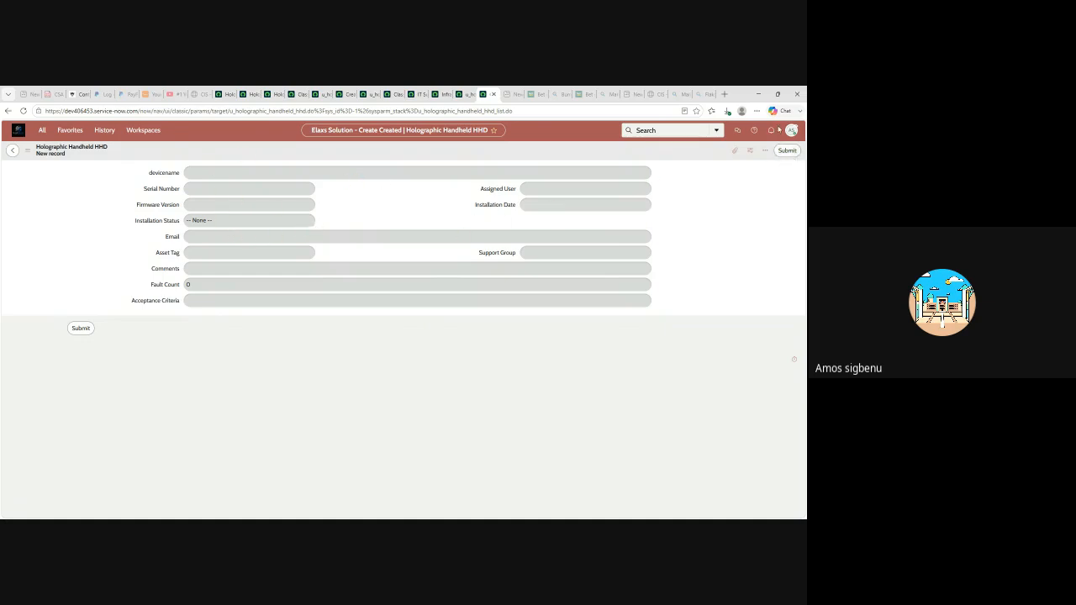
left_click(322, 97)
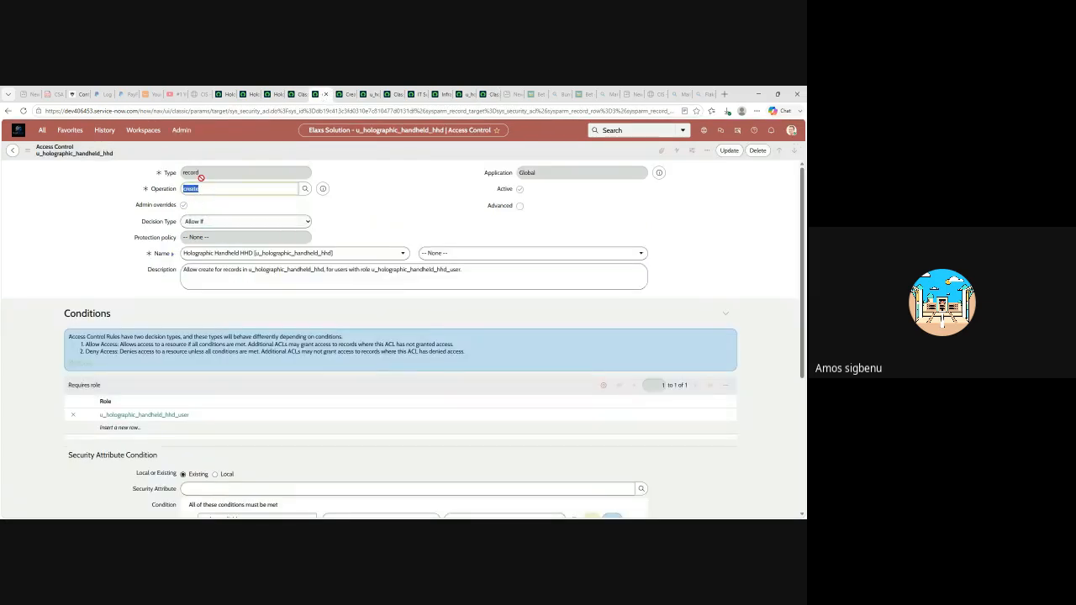
- Compare the create ACL, the read-only HHD form and IT Support's roles, ending on the hr_admin create ACL
scroll(169, 377, "down", 1)
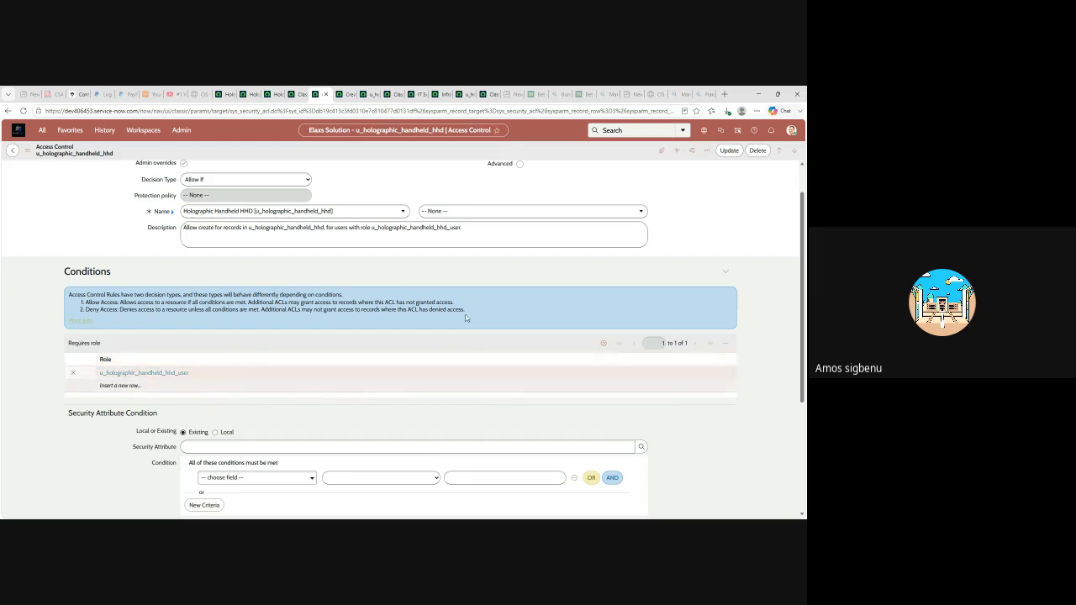
left_click(491, 95)
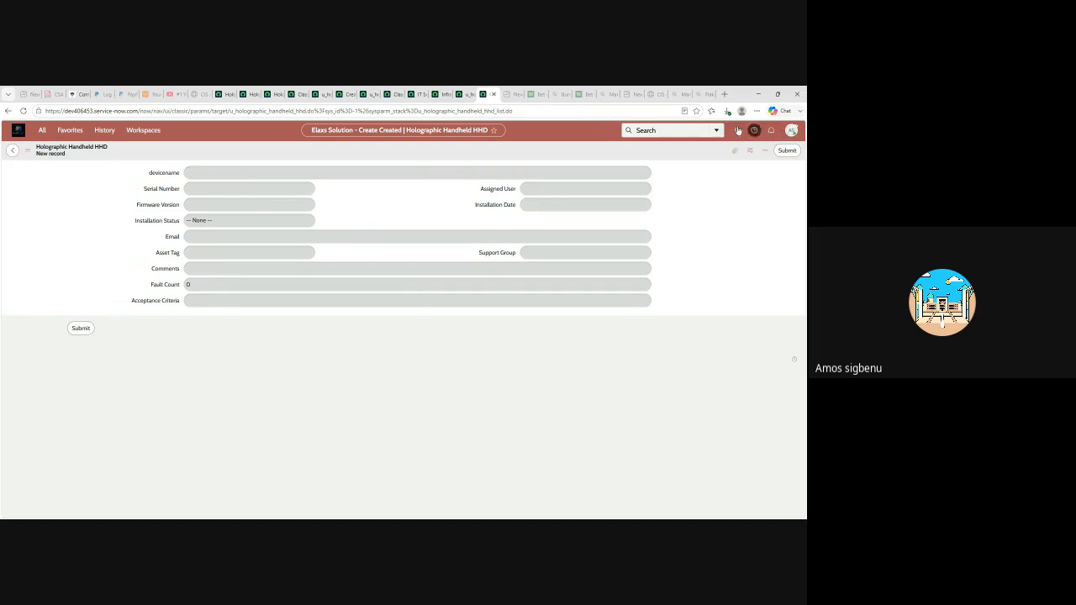
left_click(427, 95)
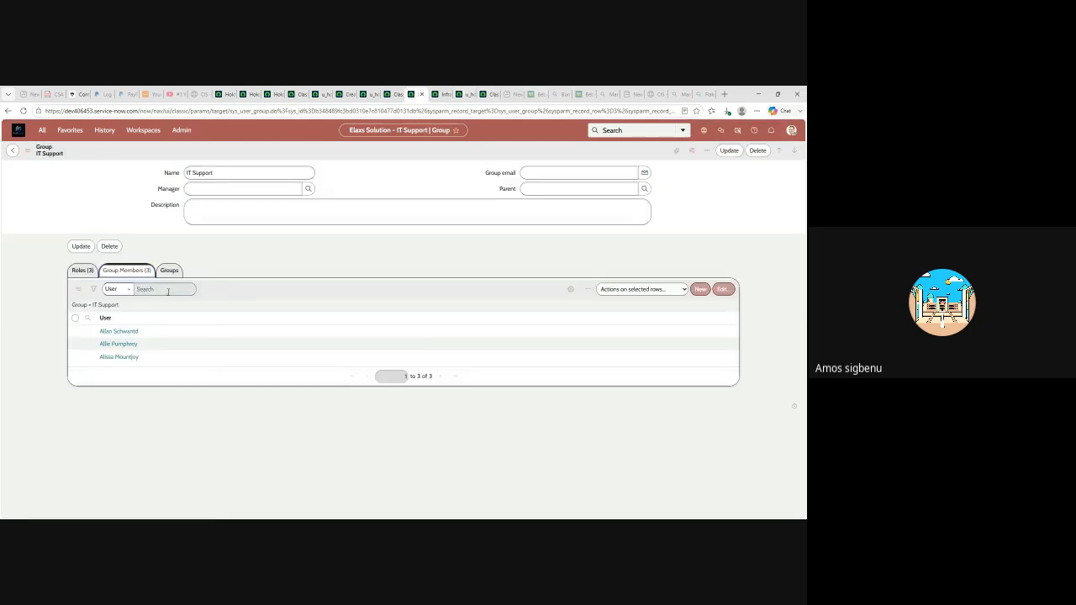
left_click(82, 271)
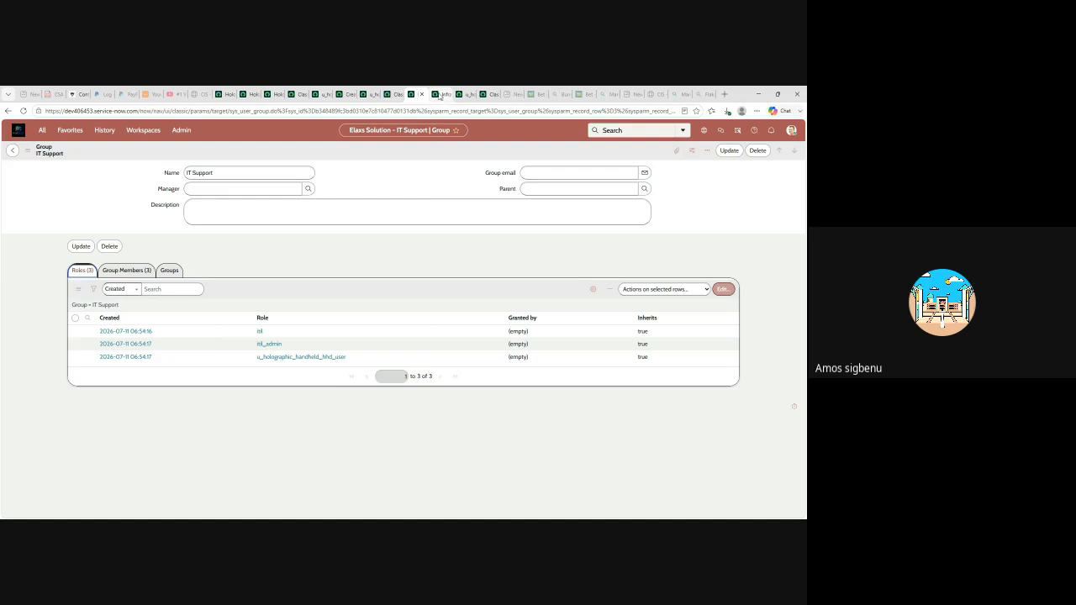
left_click(465, 95)
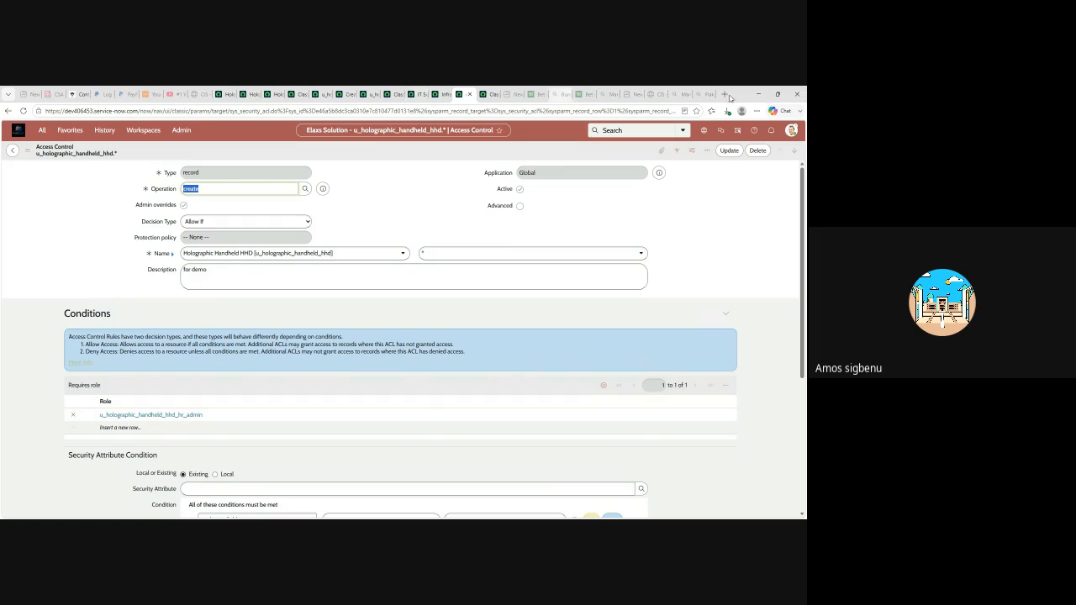
- End the impersonation and return to IT Support's roles: itil, itil_admin, u_holographic_handheld_hhd_user
left_click(488, 94)
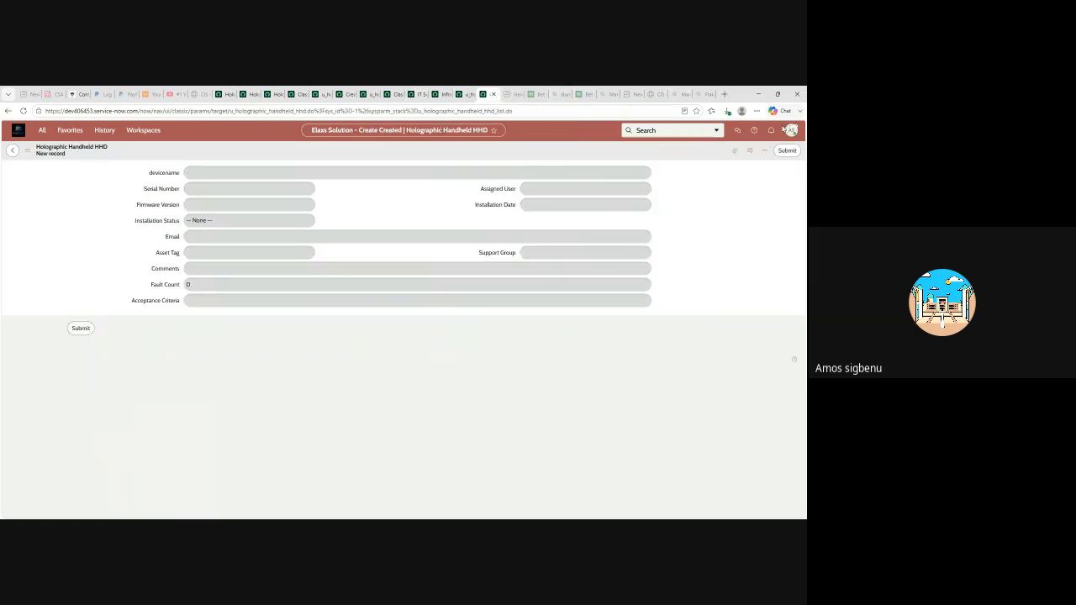
left_click(794, 133)
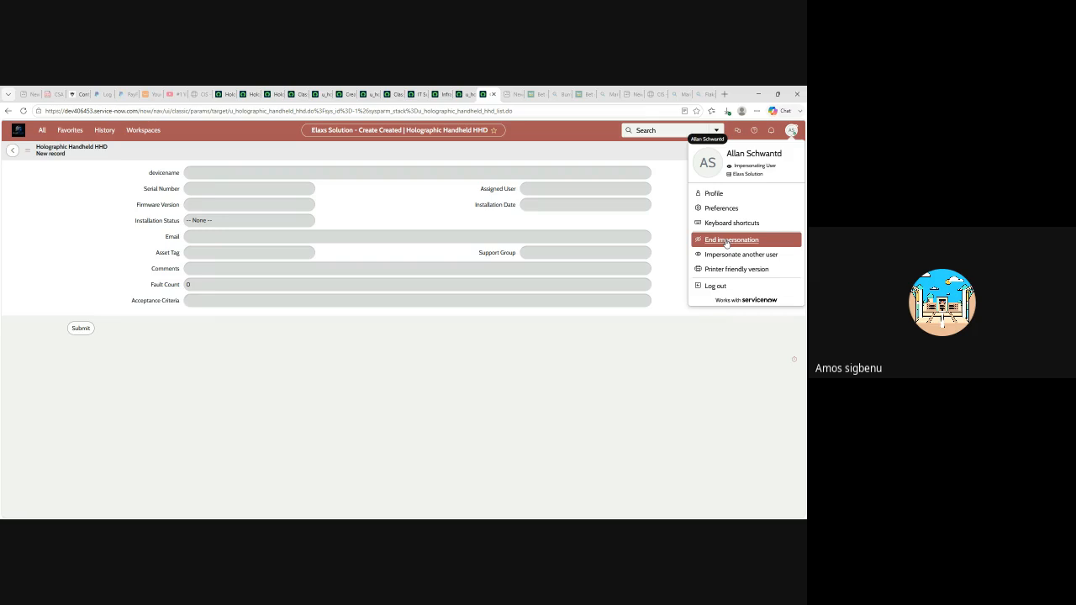
left_click(736, 245)
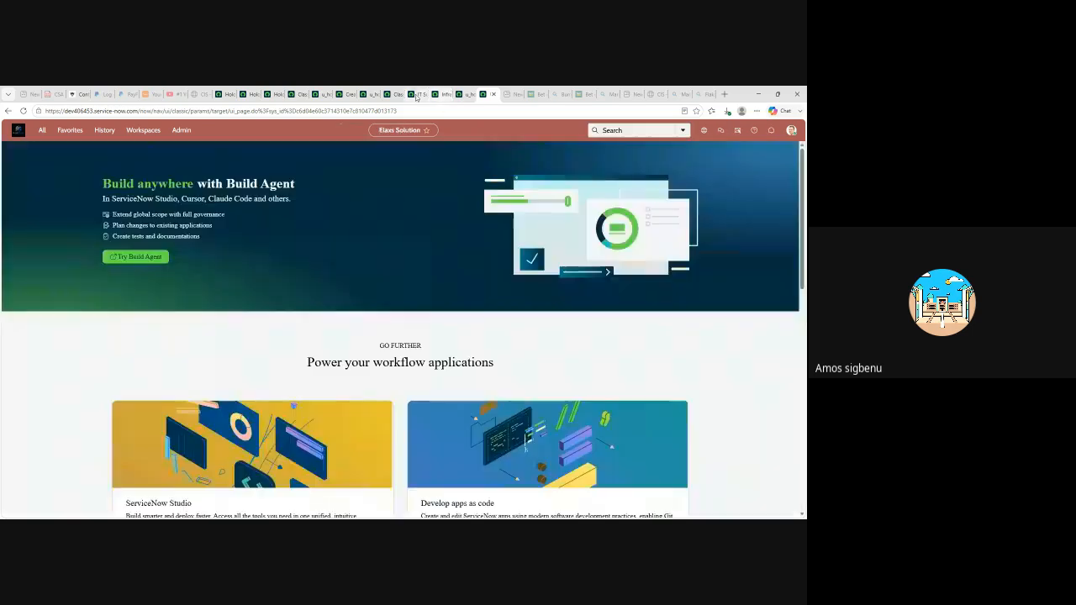
left_click(415, 94)
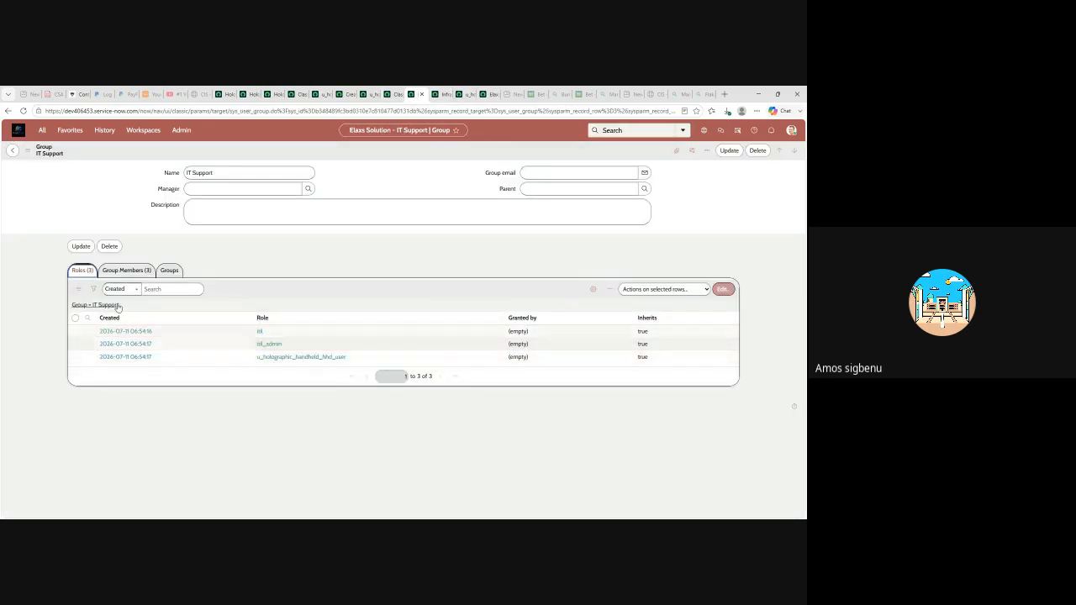
- Add u_holographic_handheld_hhd_hr_admin to IT Support's roles using the 'u_' filter, save, and review its three members
left_click(722, 289)
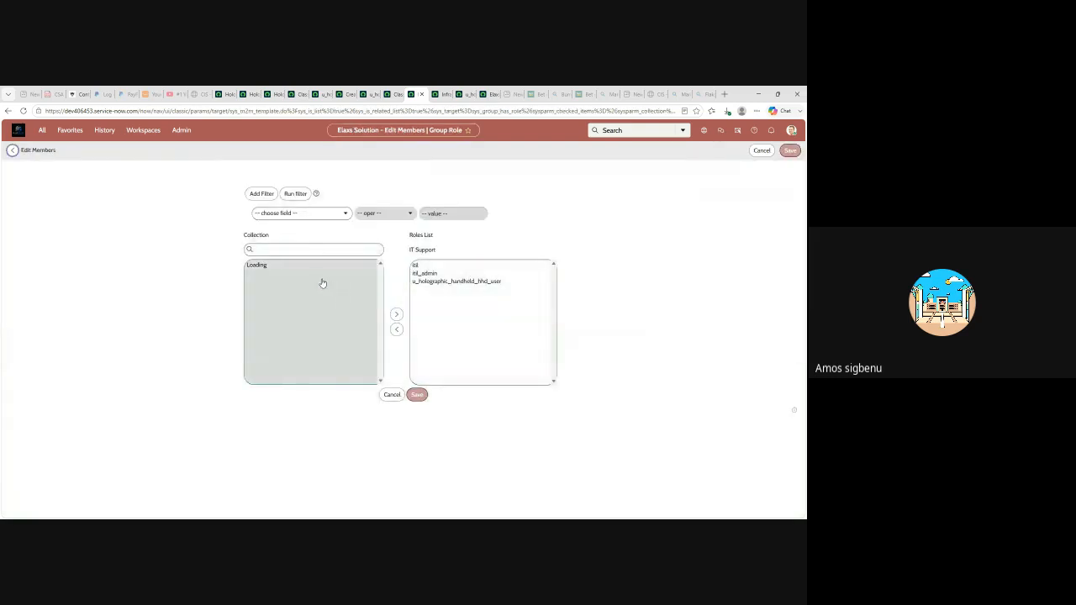
left_click(266, 250)
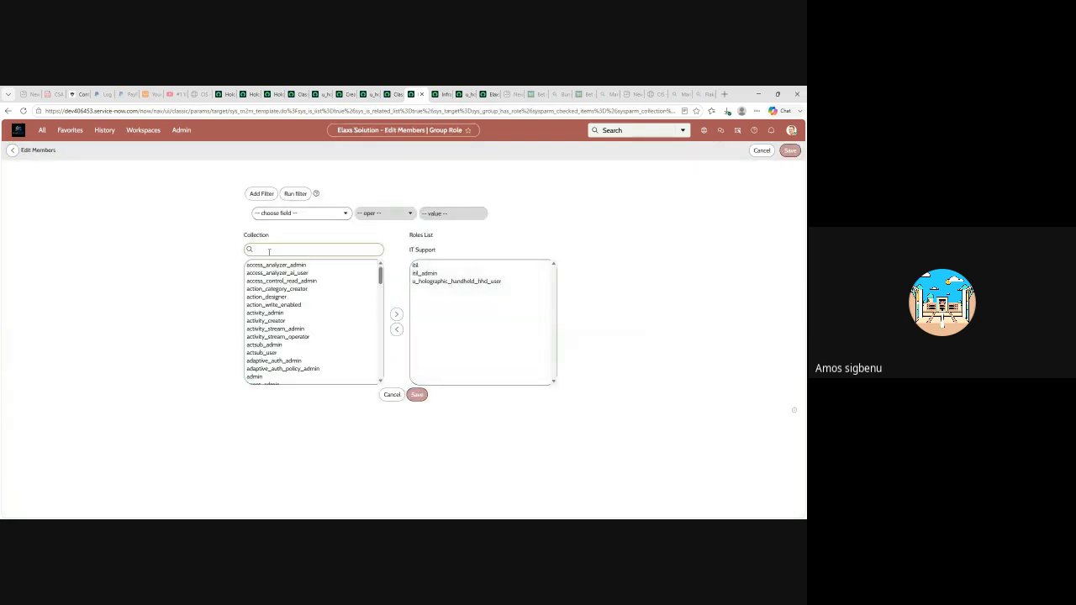
type("u_")
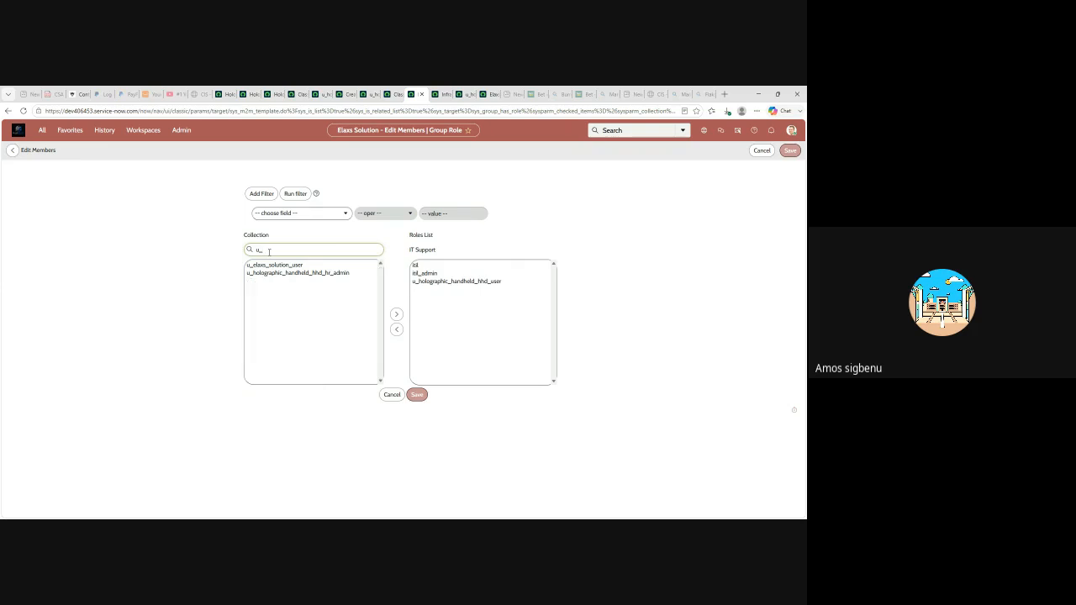
left_click(308, 274)
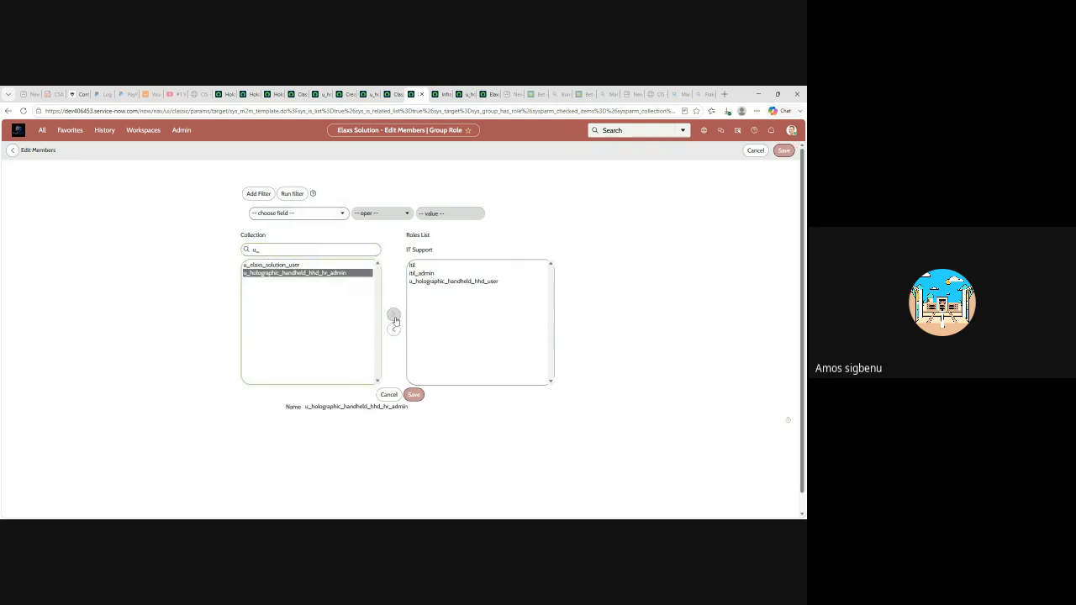
left_click(396, 314)
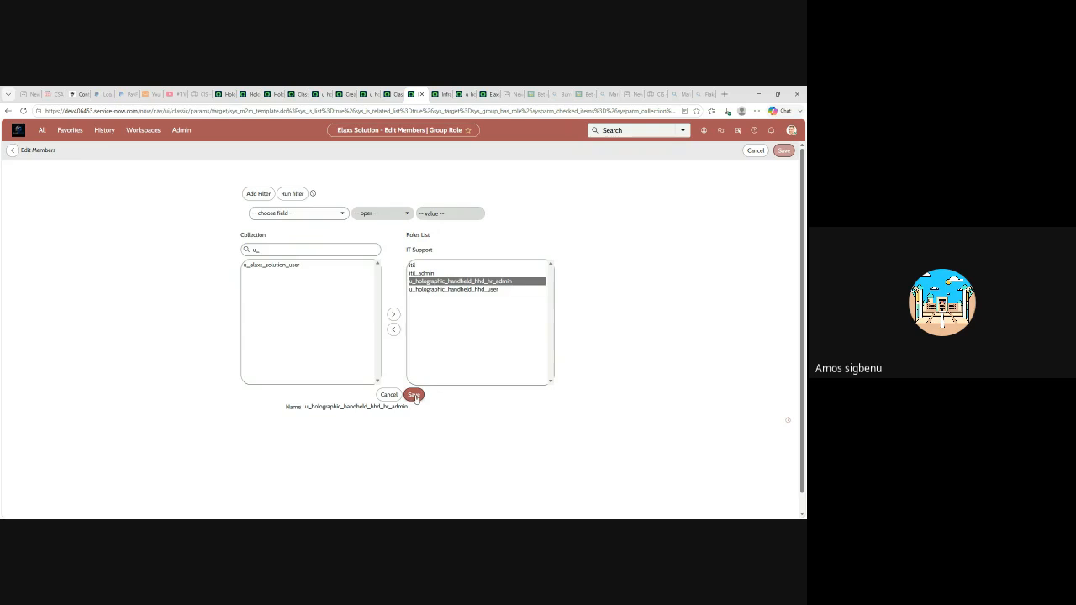
left_click(414, 395)
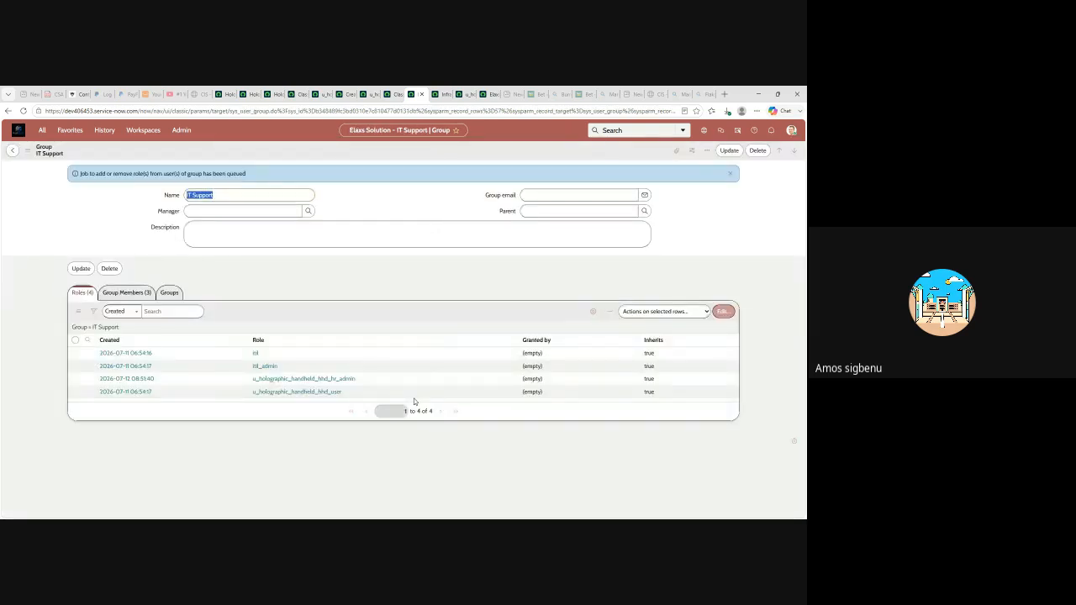
left_click(126, 293)
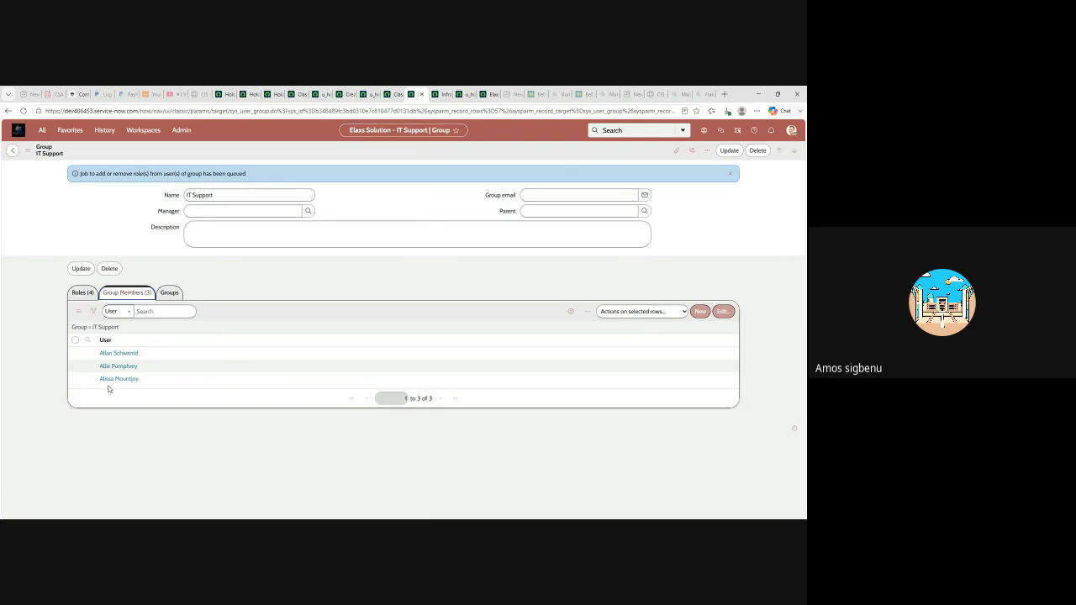
- From the admin home page, start Impersonate user and pick the IT Support member from Recent impersonations
left_click(488, 94)
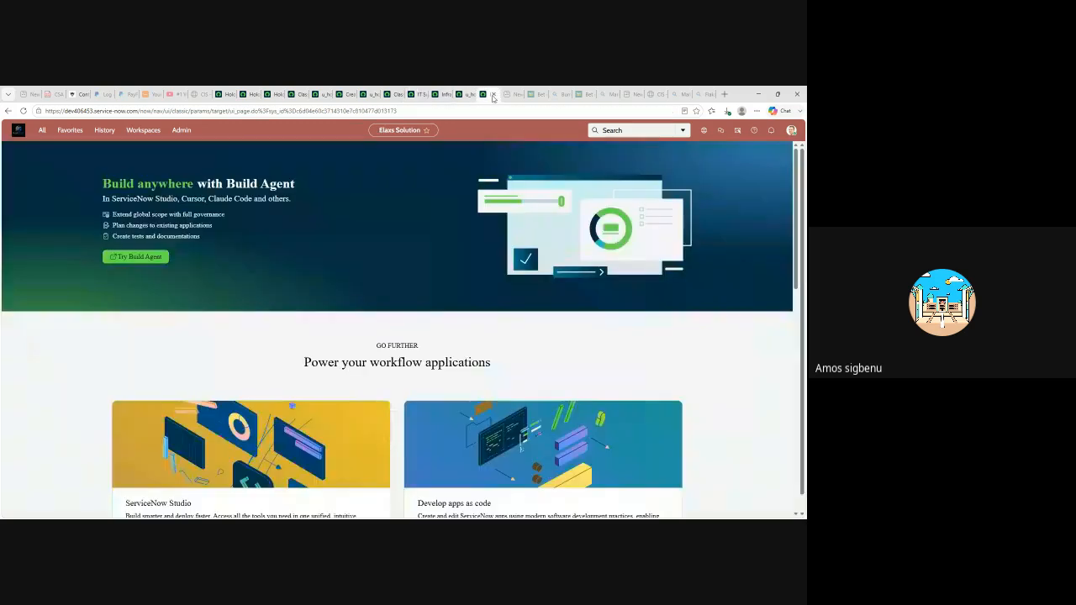
left_click(791, 131)
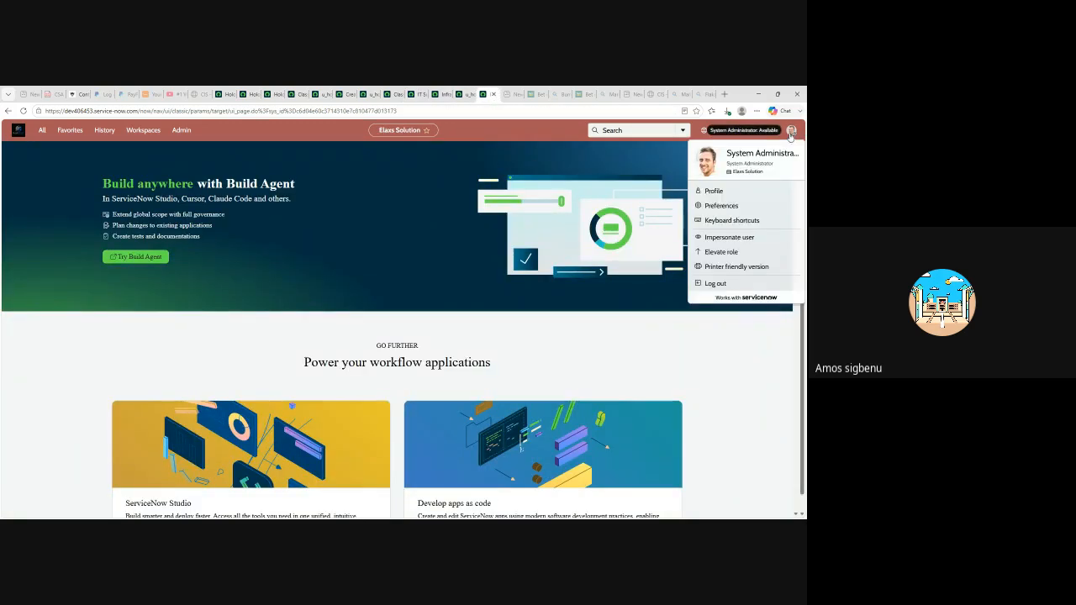
left_click(729, 238)
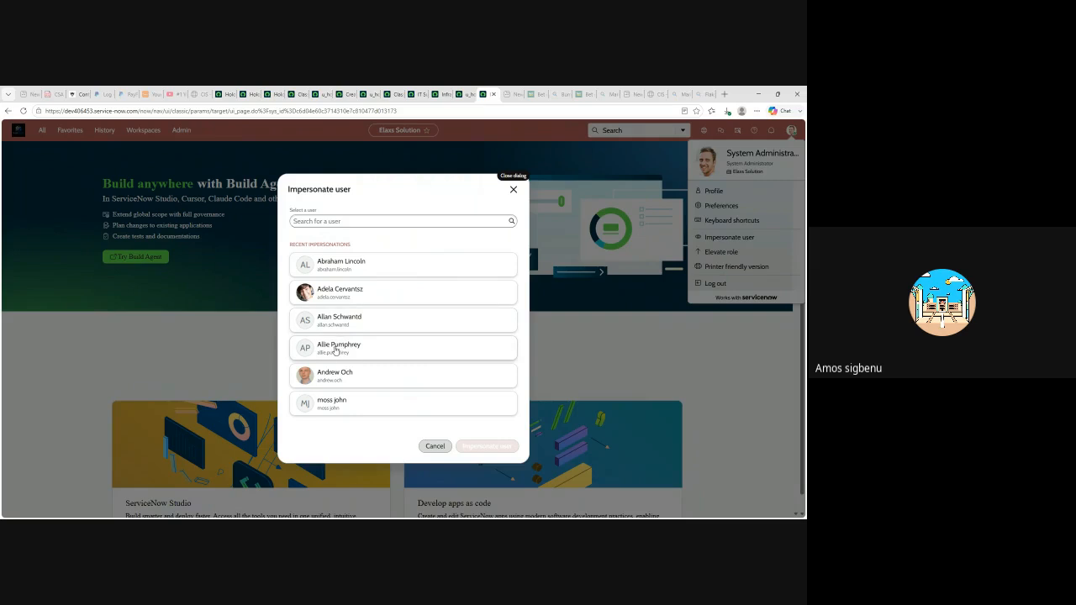
left_click(335, 320)
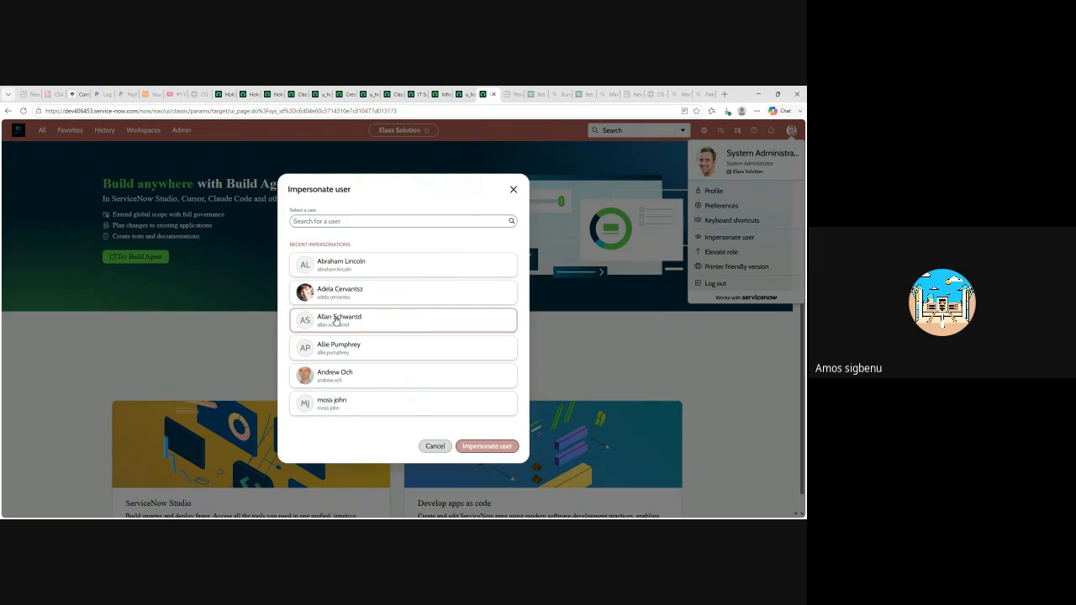
- Impersonate the chosen IT Support member and open a new Holographic Handheld HHD form, now editable, via 'ho'
left_click(491, 446)
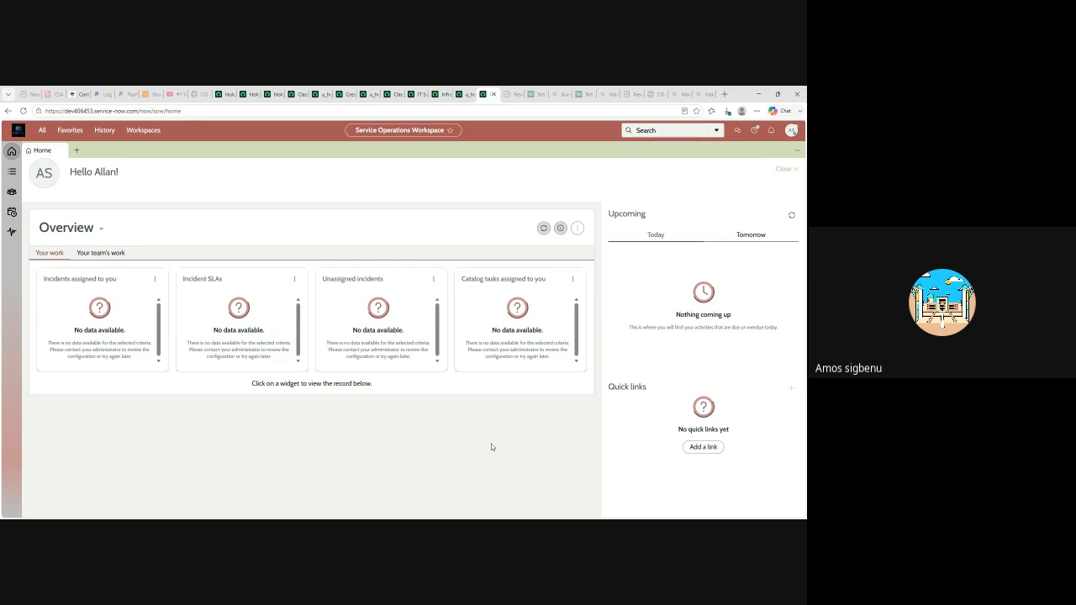
left_click(42, 132)
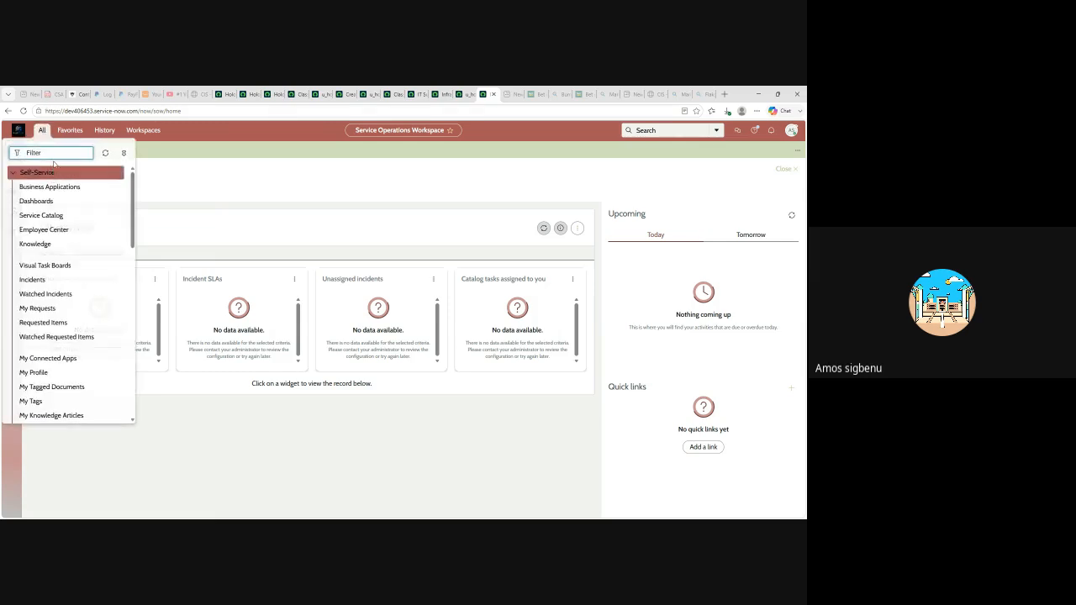
type("hol")
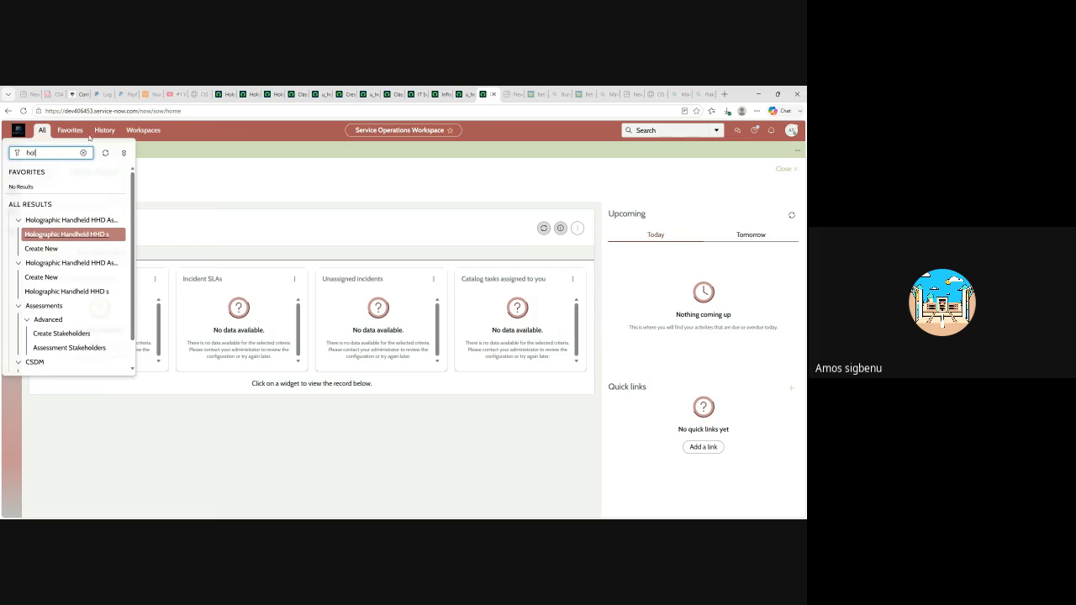
left_click(44, 249)
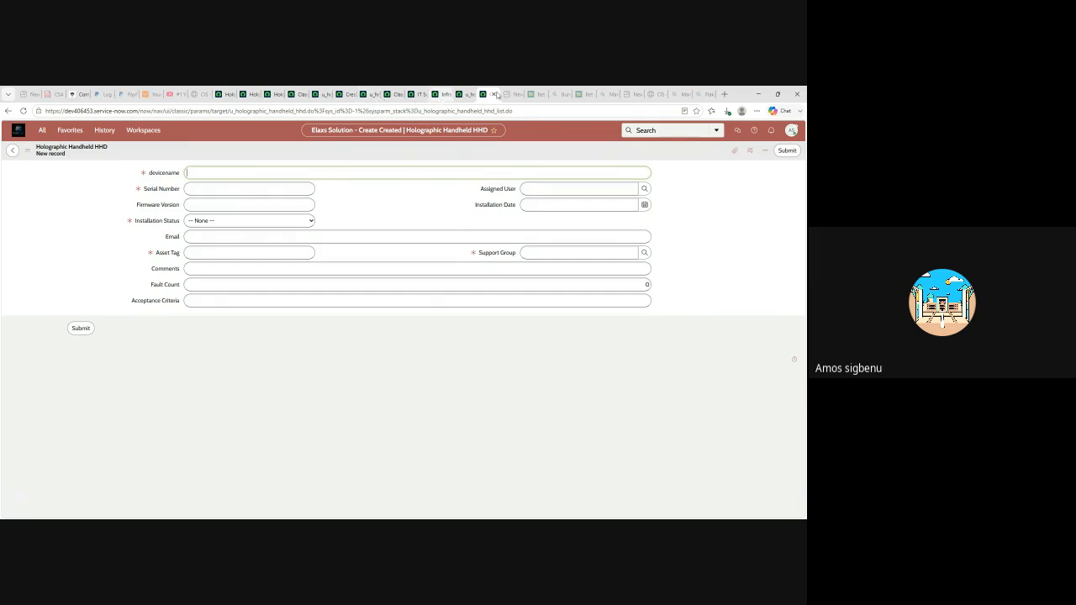
- Stop impersonating the IT Support member to return to the administrator's home page
left_click(792, 132)
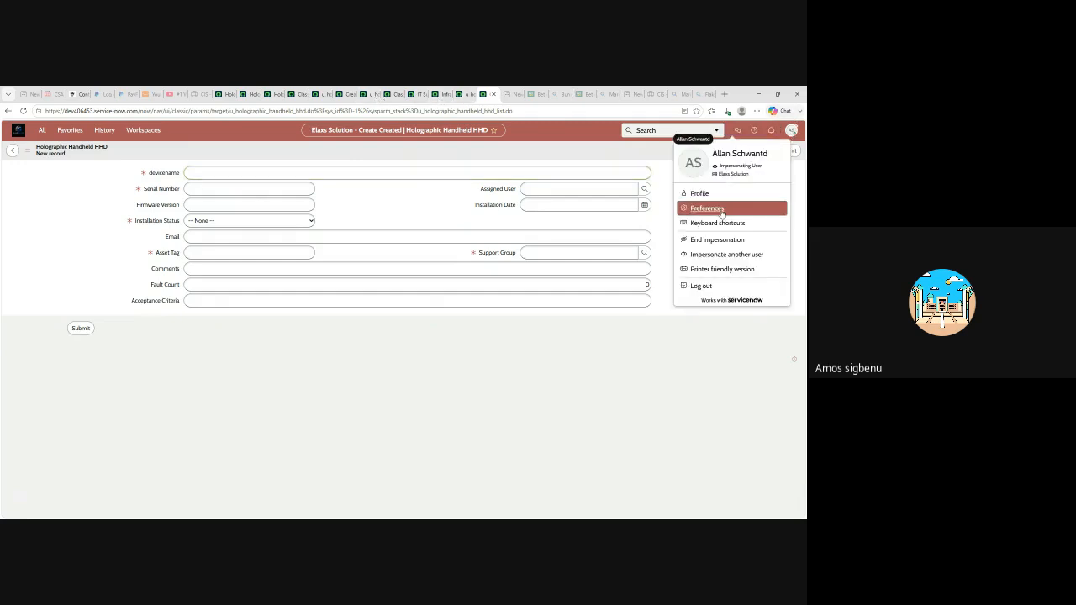
left_click(719, 241)
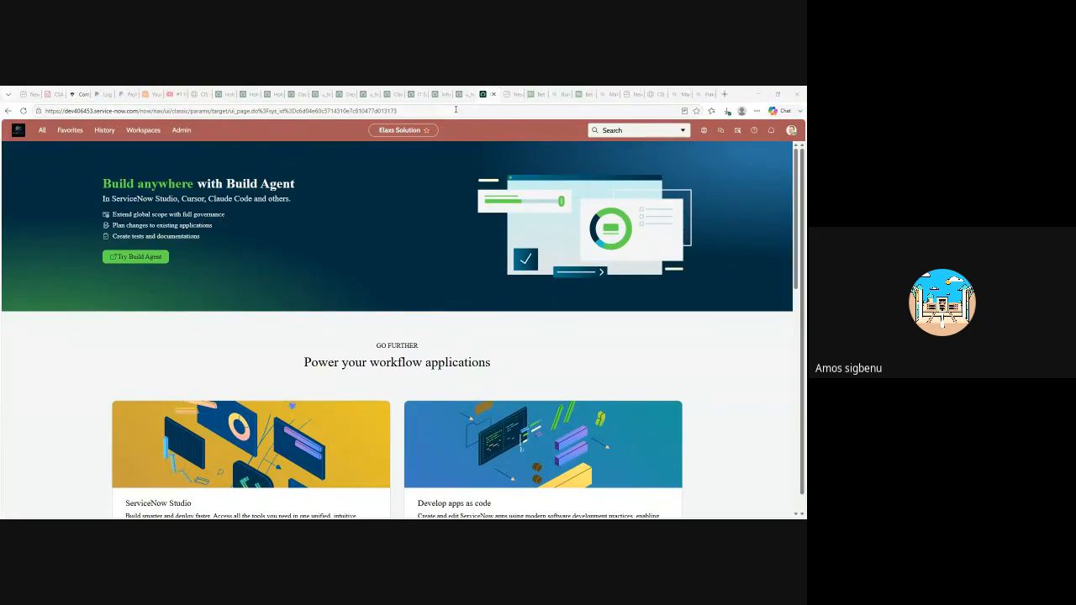
- Elevate the administrator session to the security_admin role
left_click(791, 130)
left_click(724, 252)
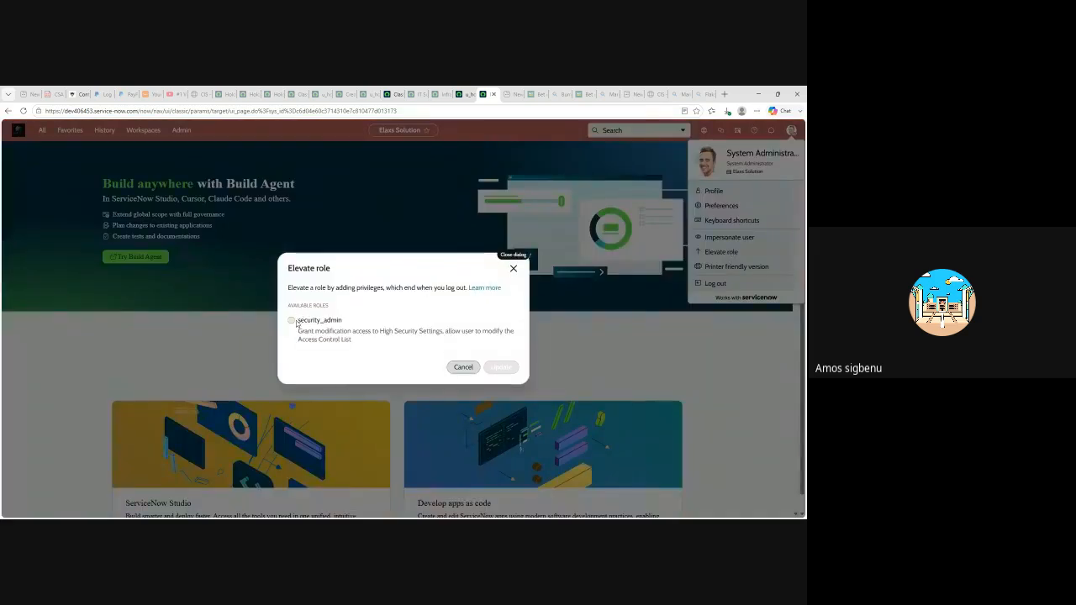
left_click(291, 320)
left_click(502, 367)
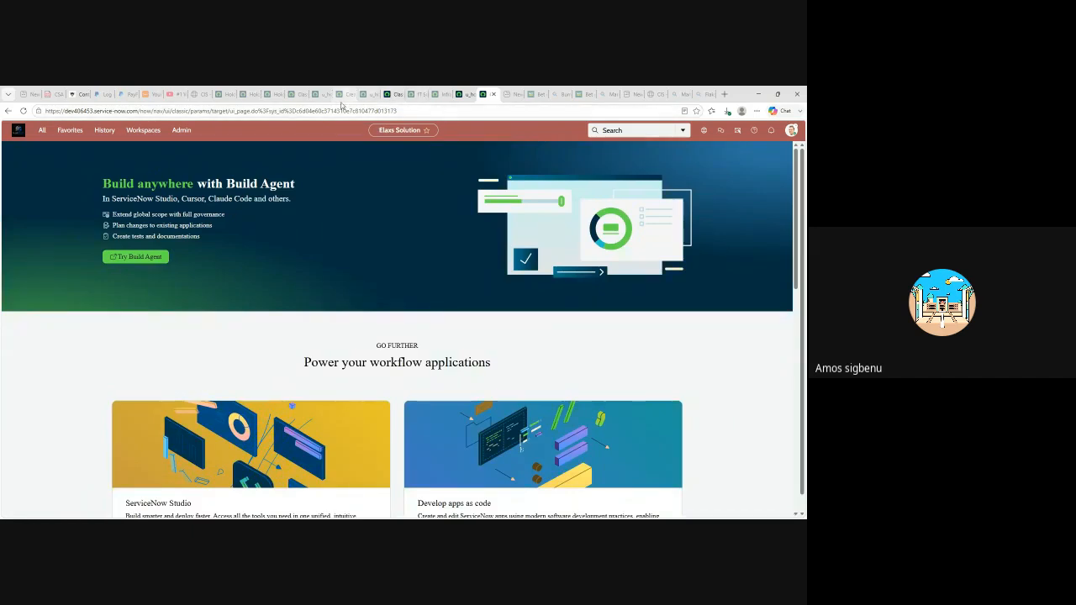
- Point the HHD create access control at the Fault Count field, update it, and confirm the security rule check
left_click(464, 95)
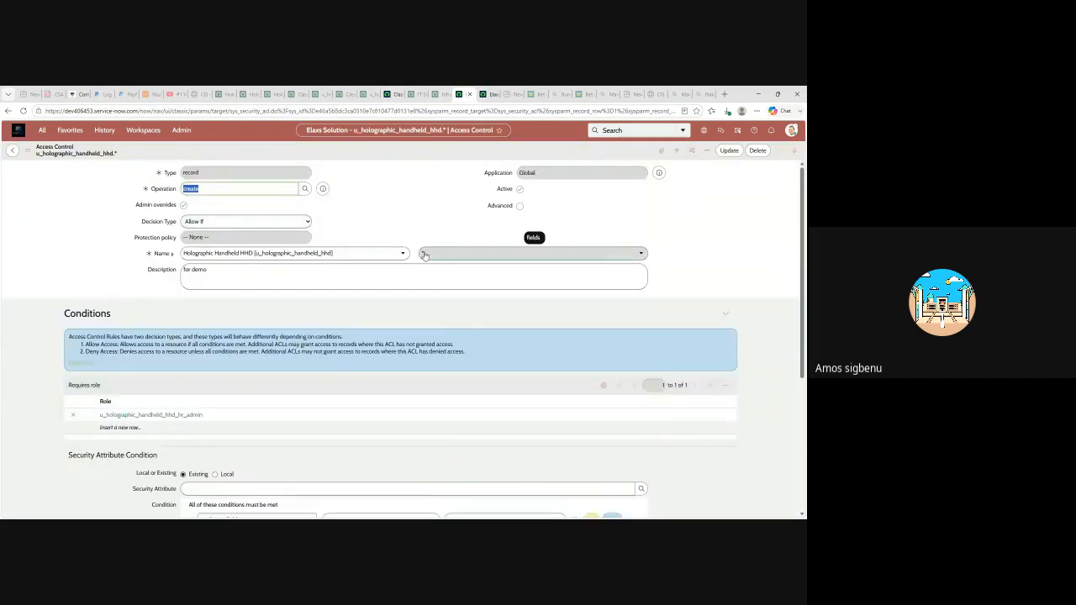
left_click(640, 255)
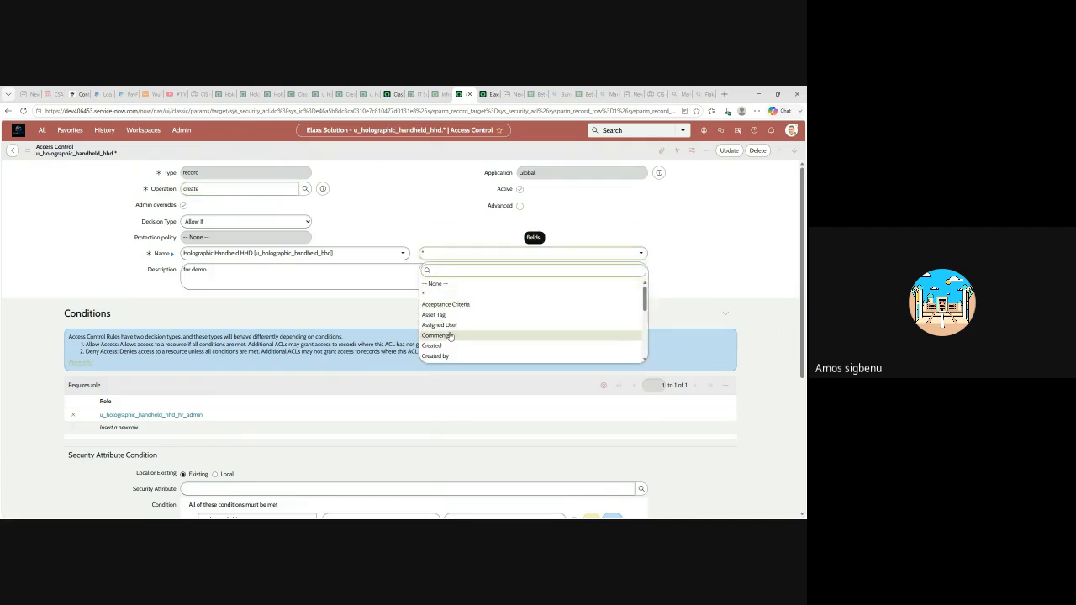
scroll(454, 328, "down", 2)
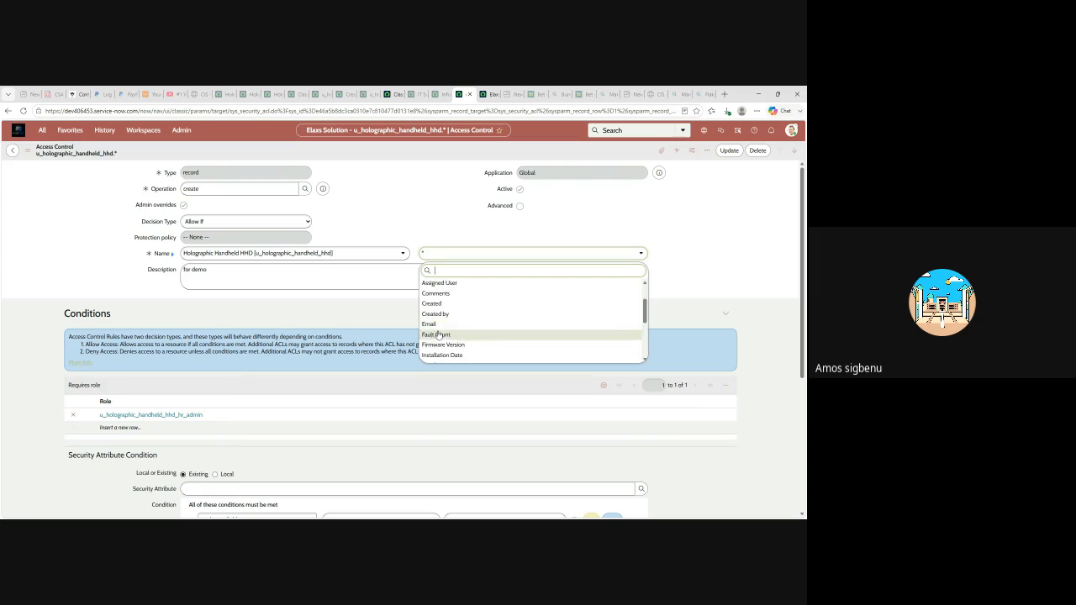
left_click(436, 335)
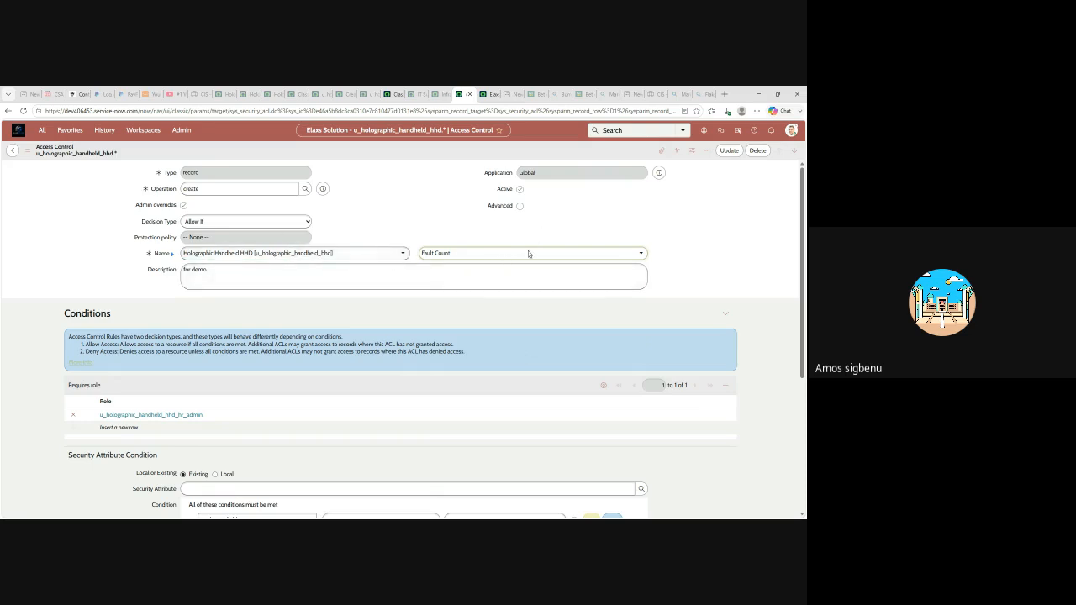
left_click(737, 153)
left_click(728, 151)
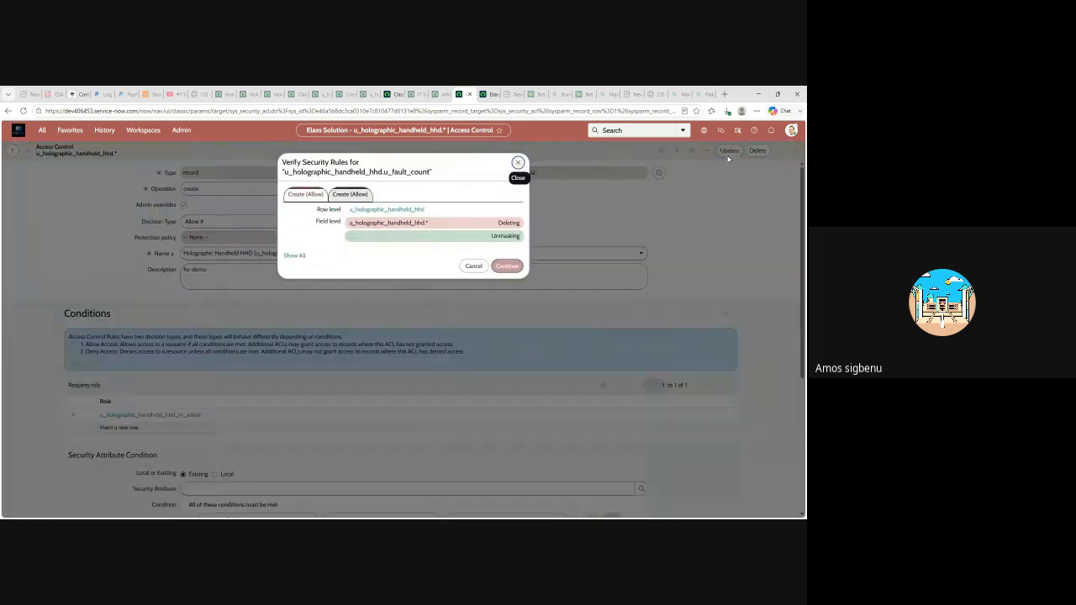
left_click(507, 265)
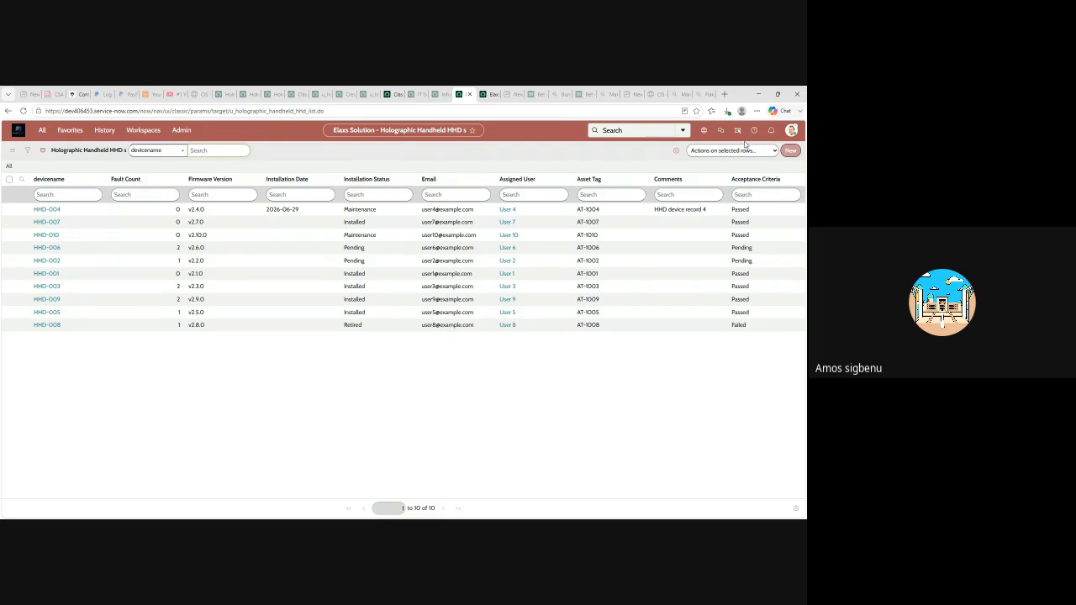
- Check IT Support's four roles against Infrastructure's, then open IT Support's role editor
left_click(419, 95)
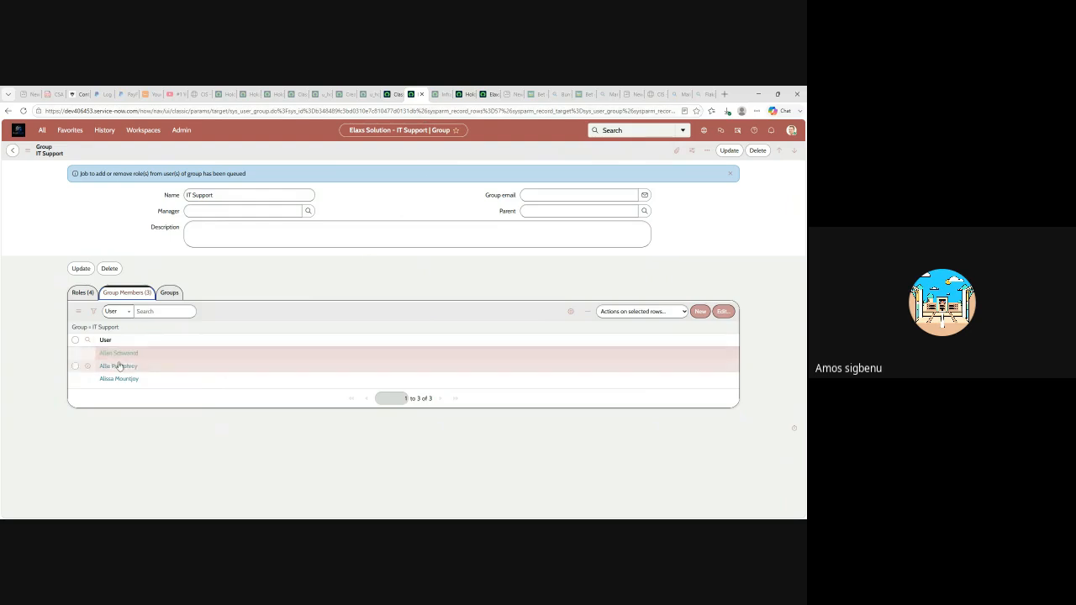
left_click(82, 292)
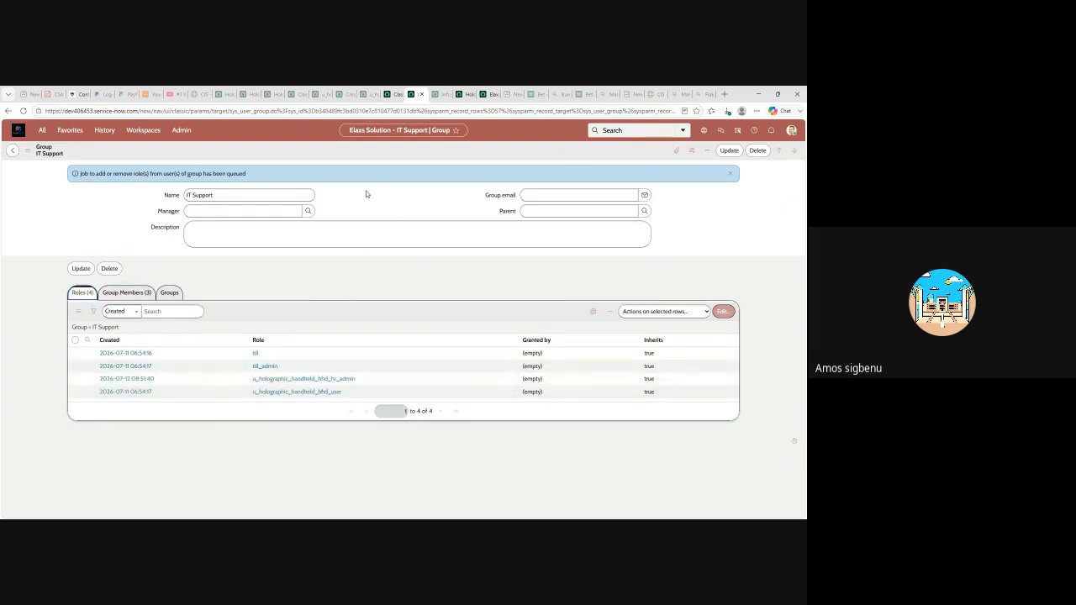
left_click(437, 94)
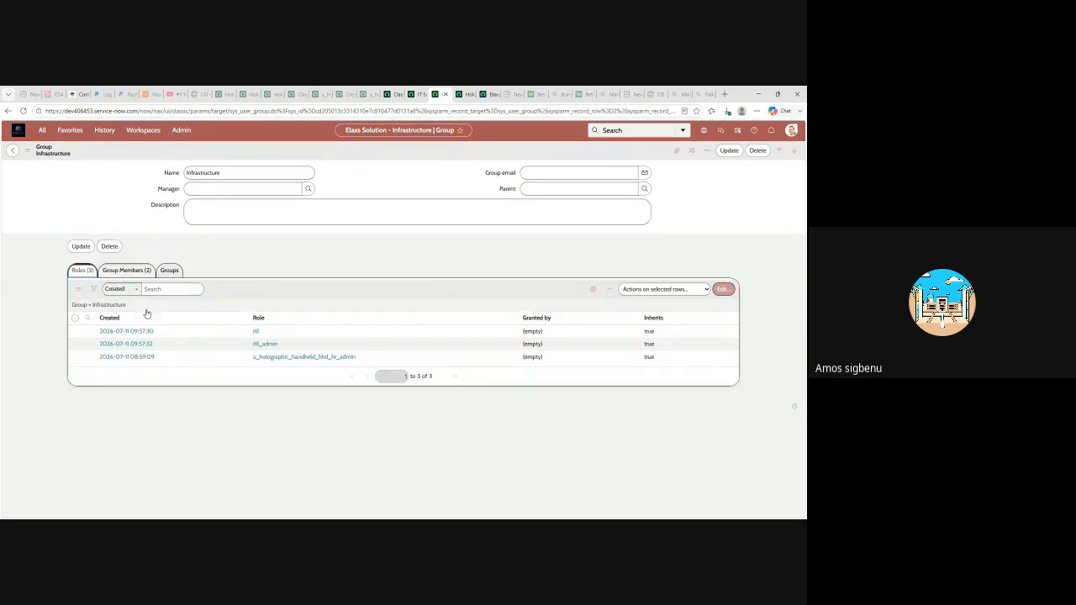
left_click(420, 96)
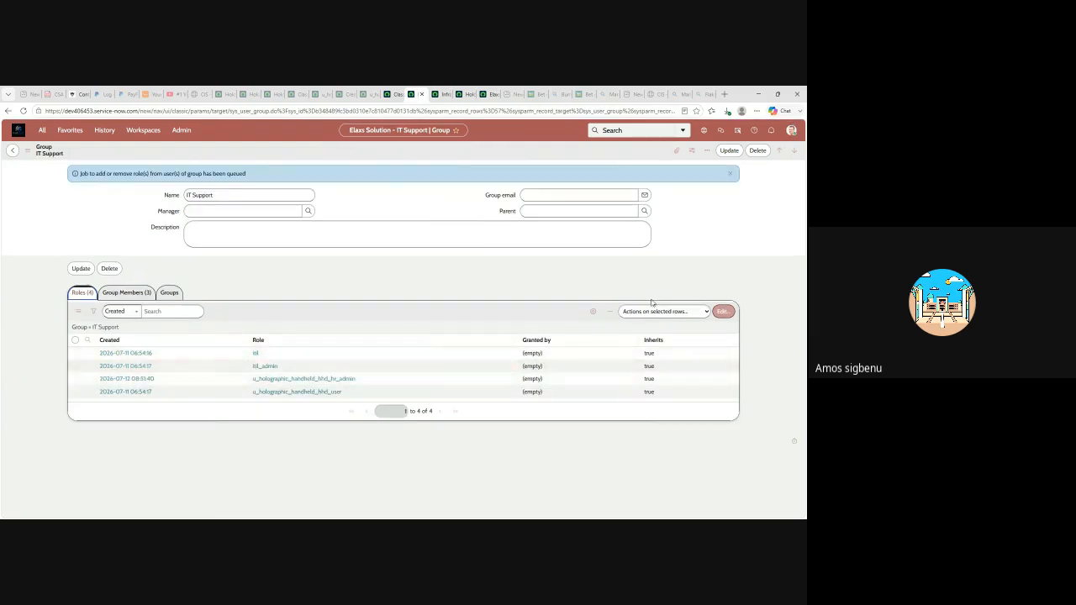
left_click(723, 311)
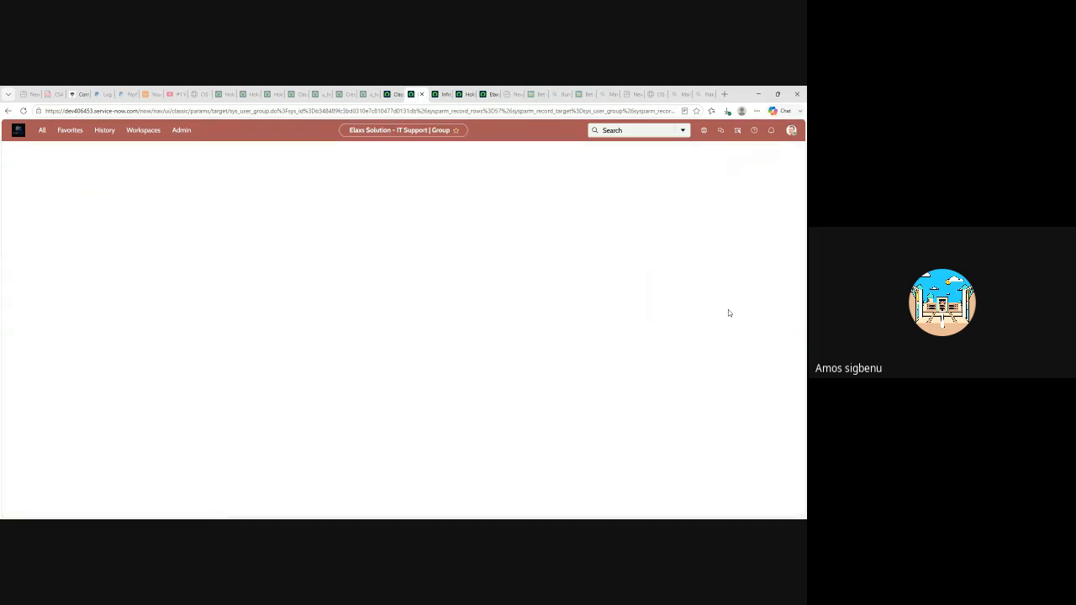
- Remove u_holographic_handheld_hhd_hr_admin from IT Support's roles and save, then revisit the access control and HHD list
left_click(463, 281)
left_click(393, 330)
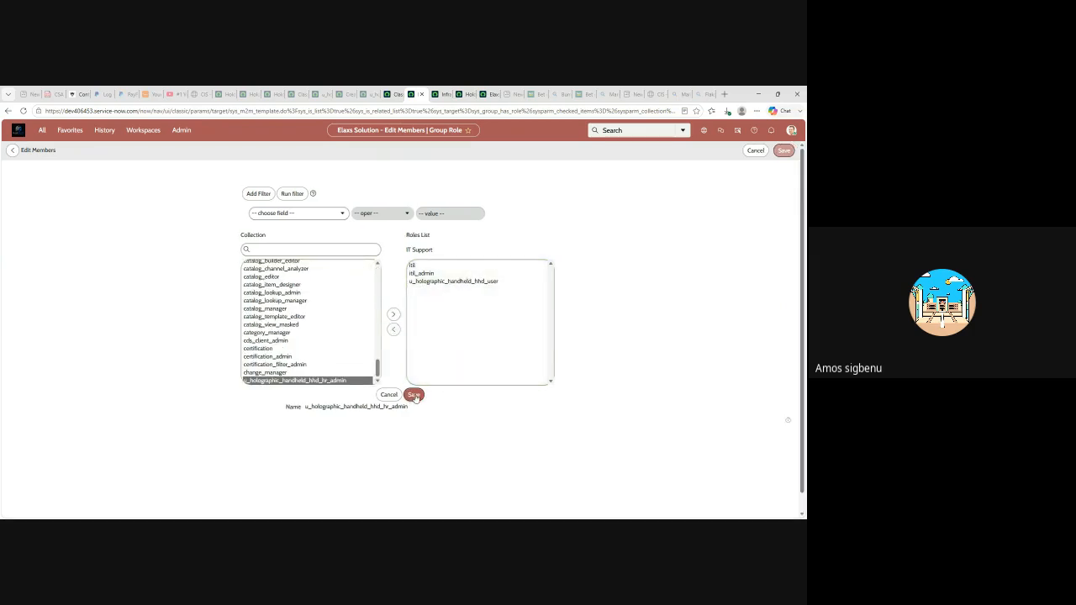
left_click(415, 395)
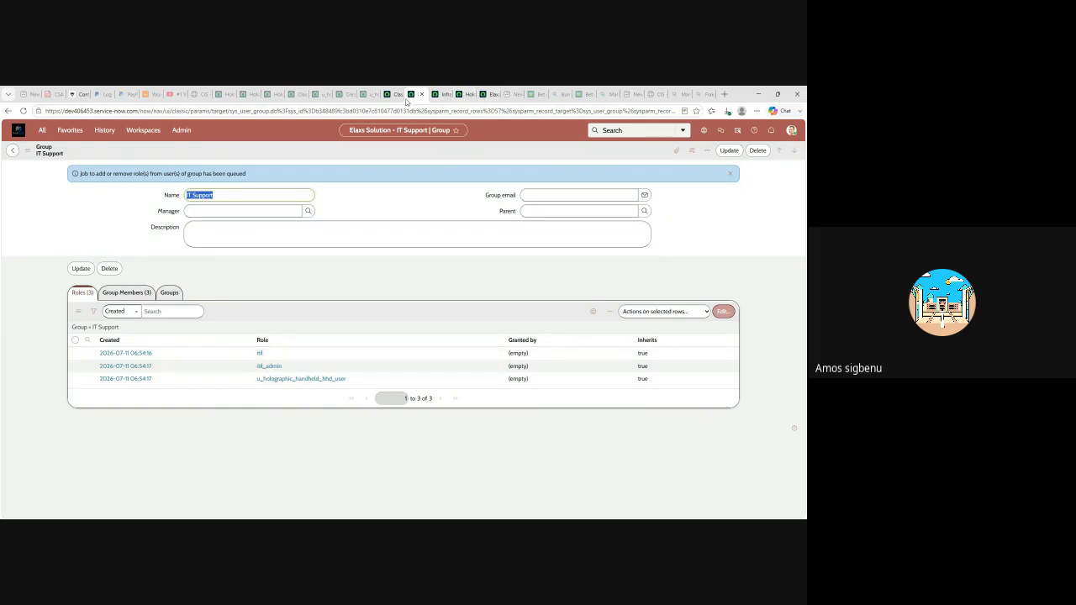
left_click(373, 96)
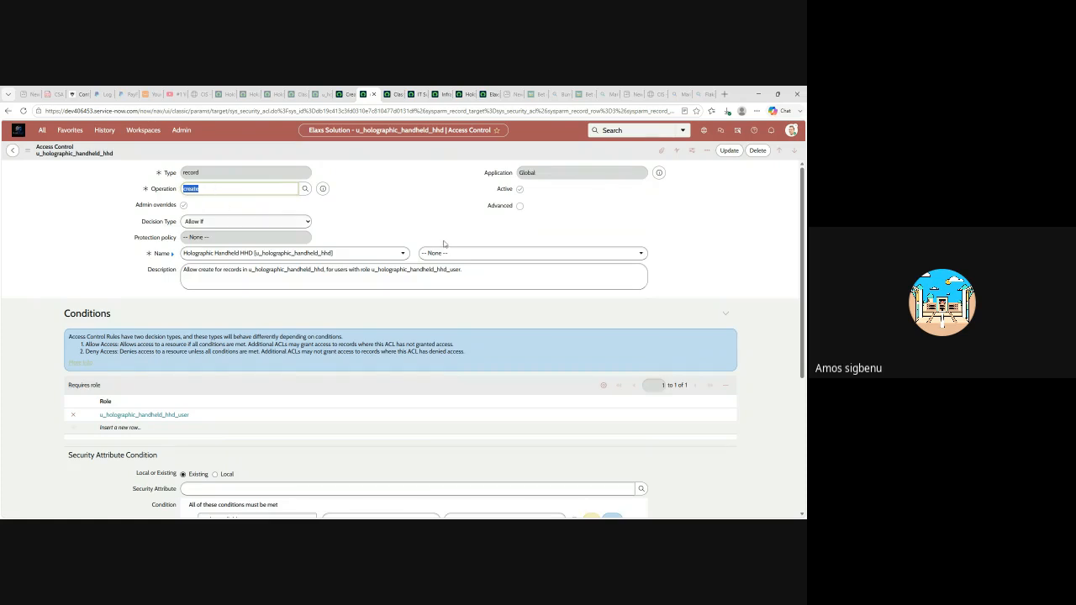
left_click(468, 95)
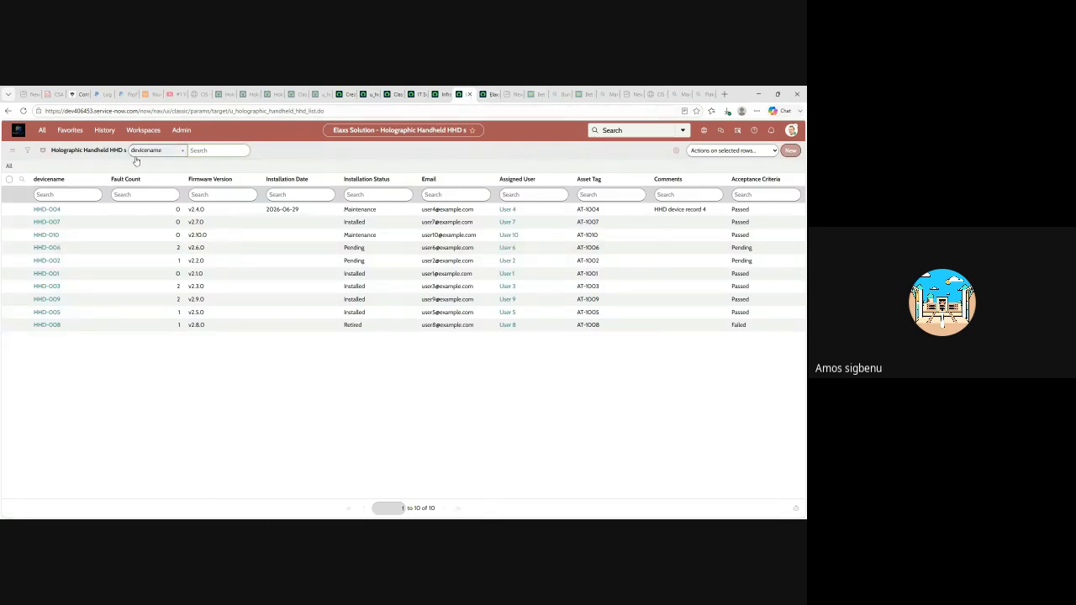
- Reopen the Holographic Handheld HHD Fault Count access control from the History list
left_click(69, 131)
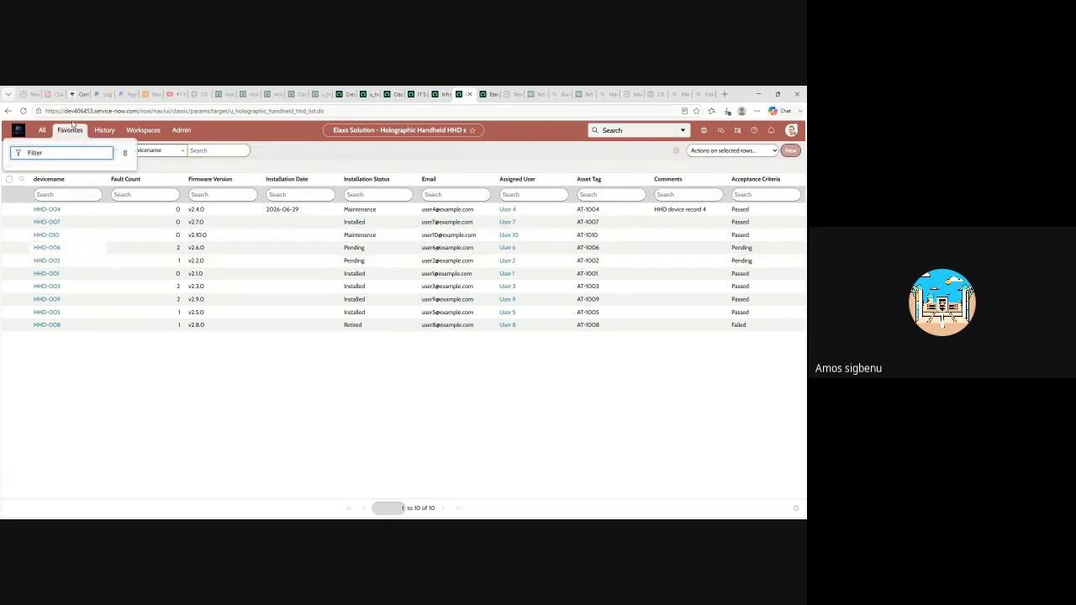
left_click(67, 132)
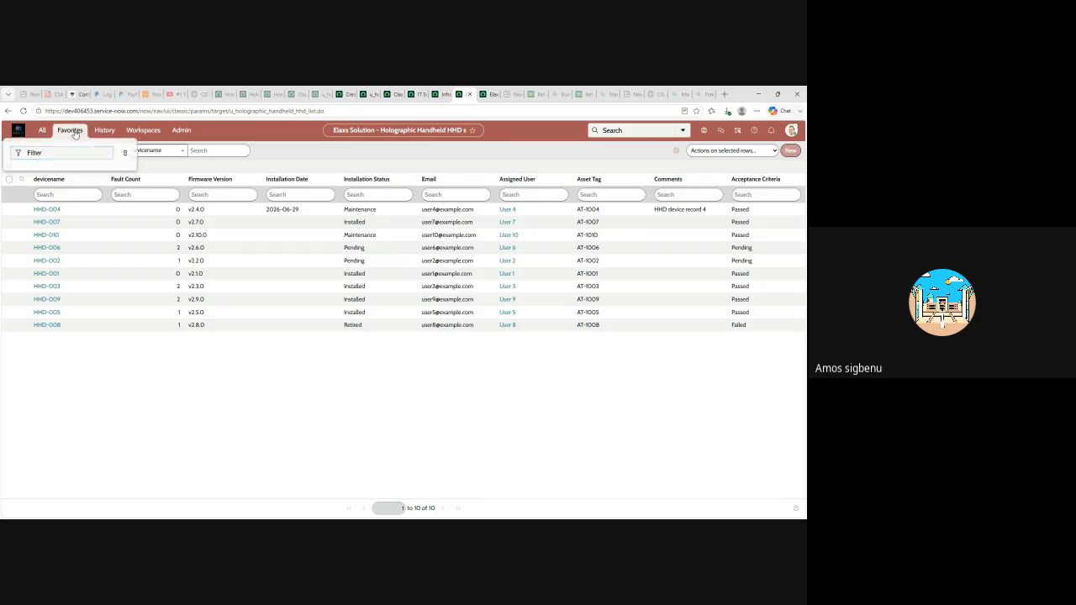
left_click(104, 132)
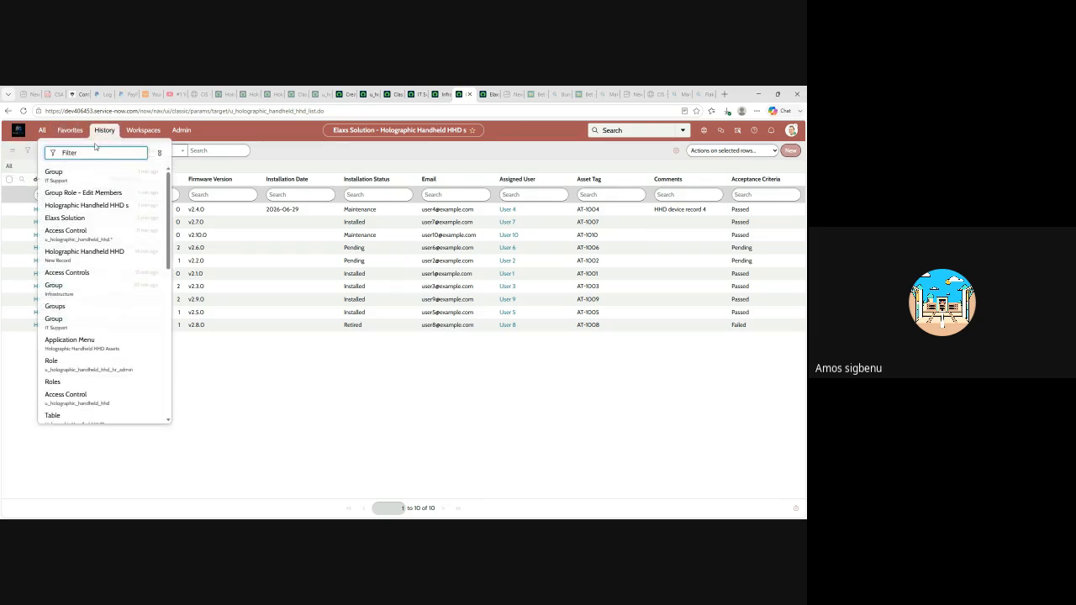
left_click(84, 233)
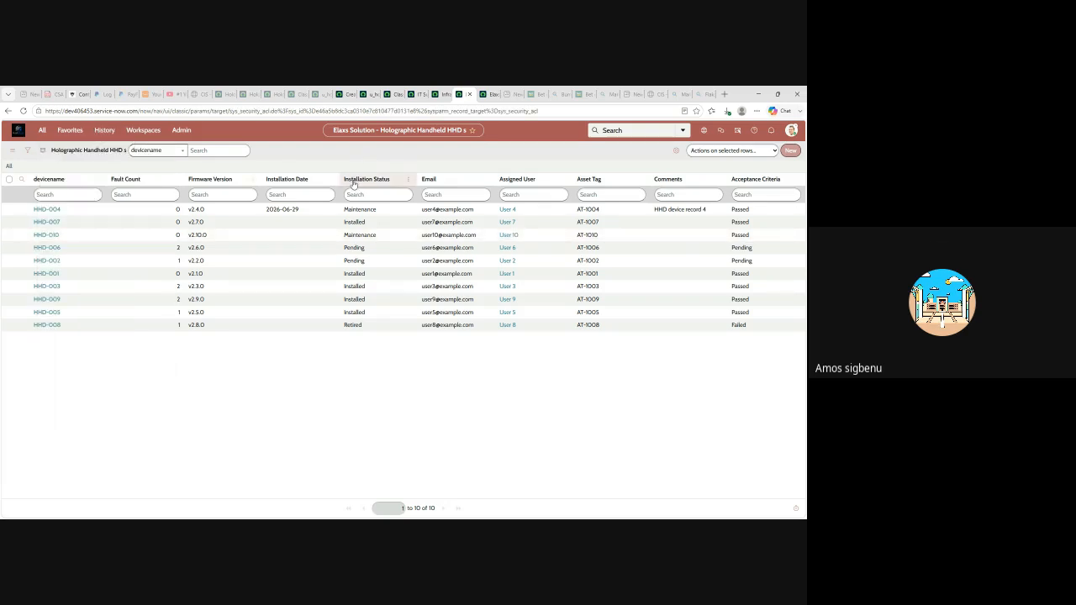
- Scroll the Fault Count ACL to review its u_holographic_handheld_hhd_hv_admin role requirement and conditions
scroll(277, 229, "down", 1)
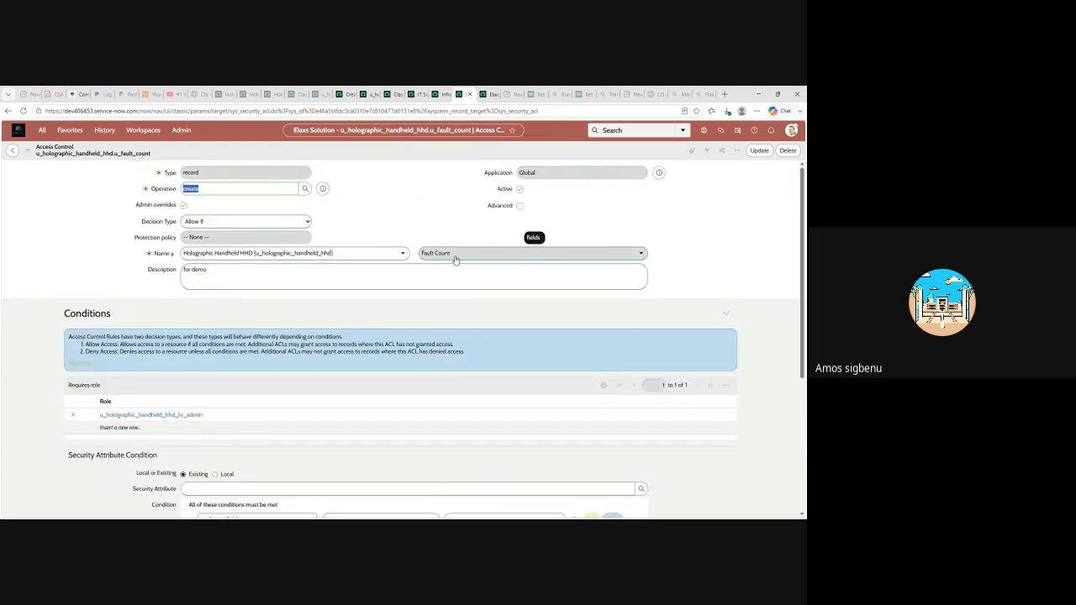
scroll(336, 294, "down", 1)
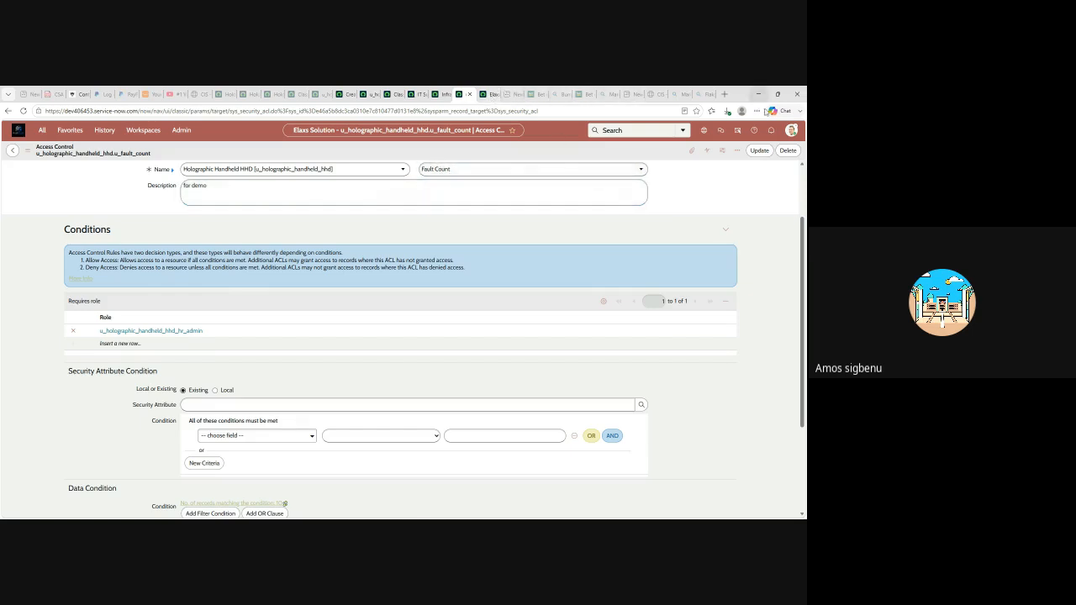
- From the home page, elevate the session to the security_admin role
left_click(492, 95)
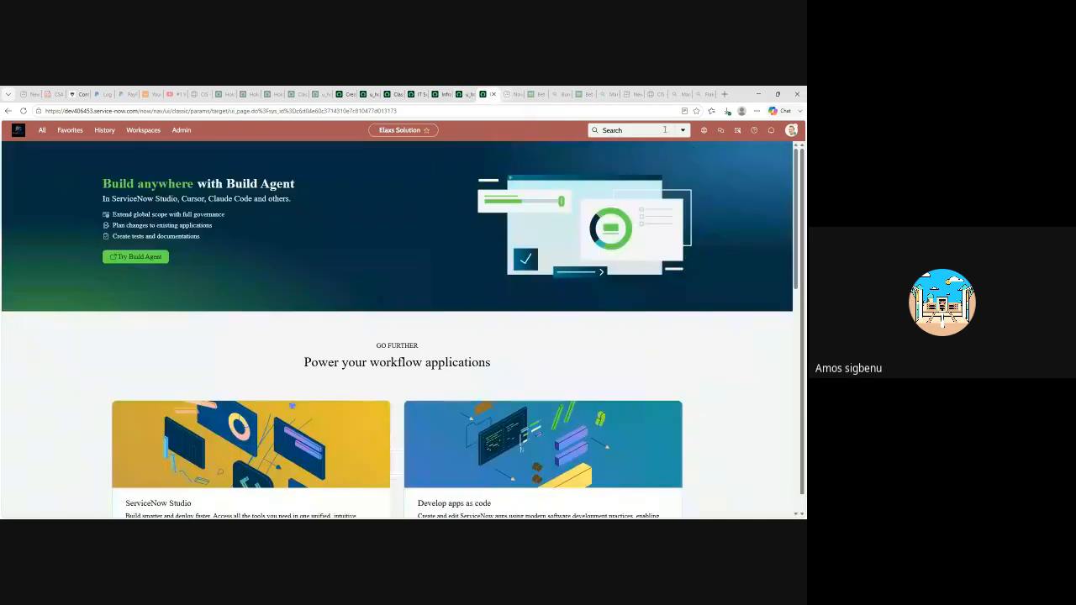
left_click(791, 130)
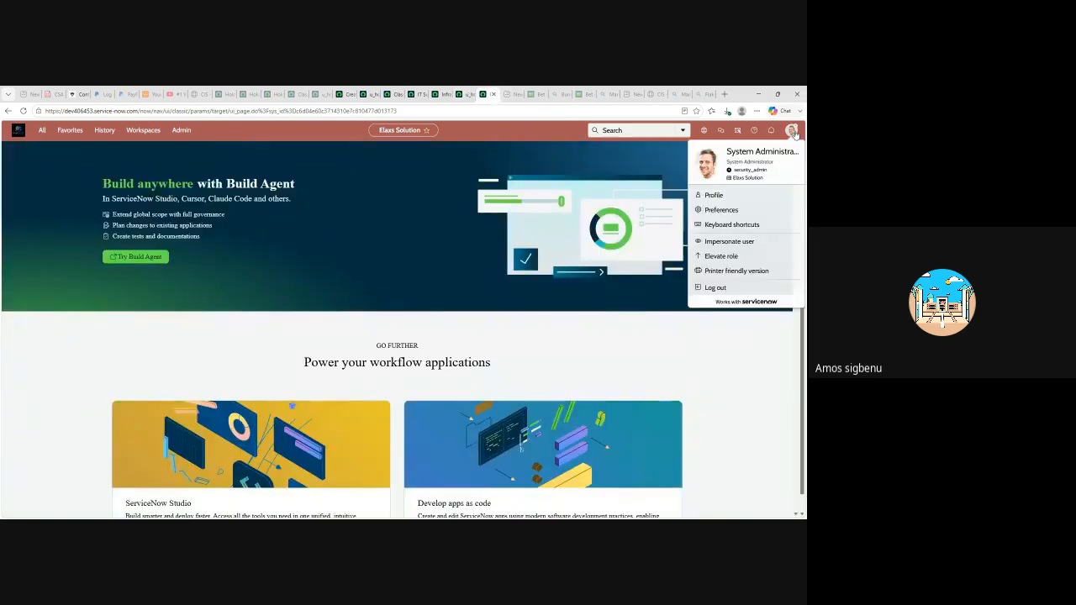
left_click(719, 256)
left_click(290, 322)
left_click(499, 368)
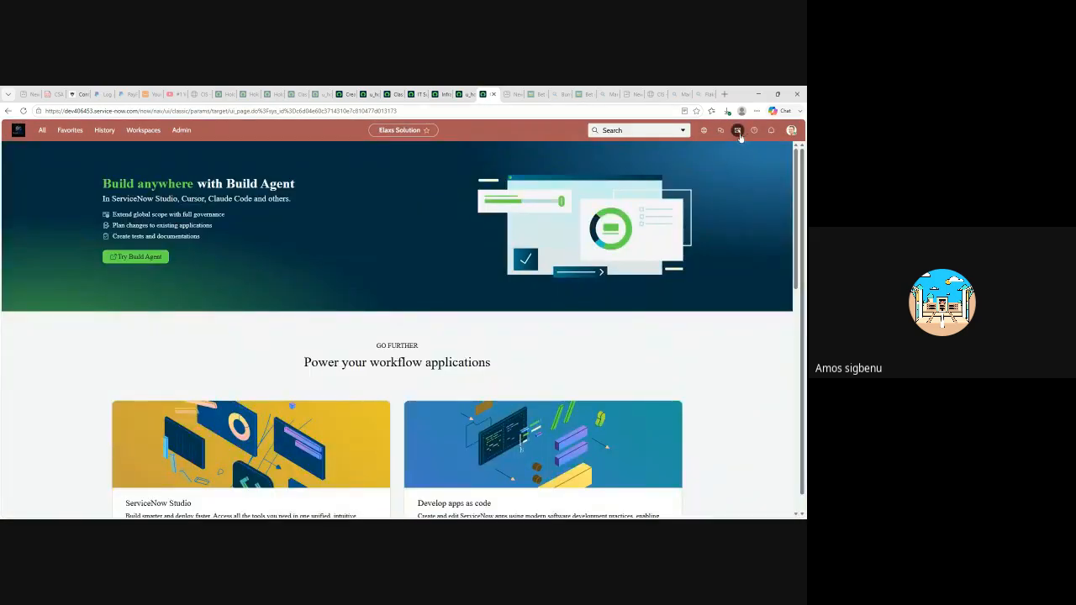
- Check the IT Support group's members, then bring up the Impersonate user dialog
left_click(792, 132)
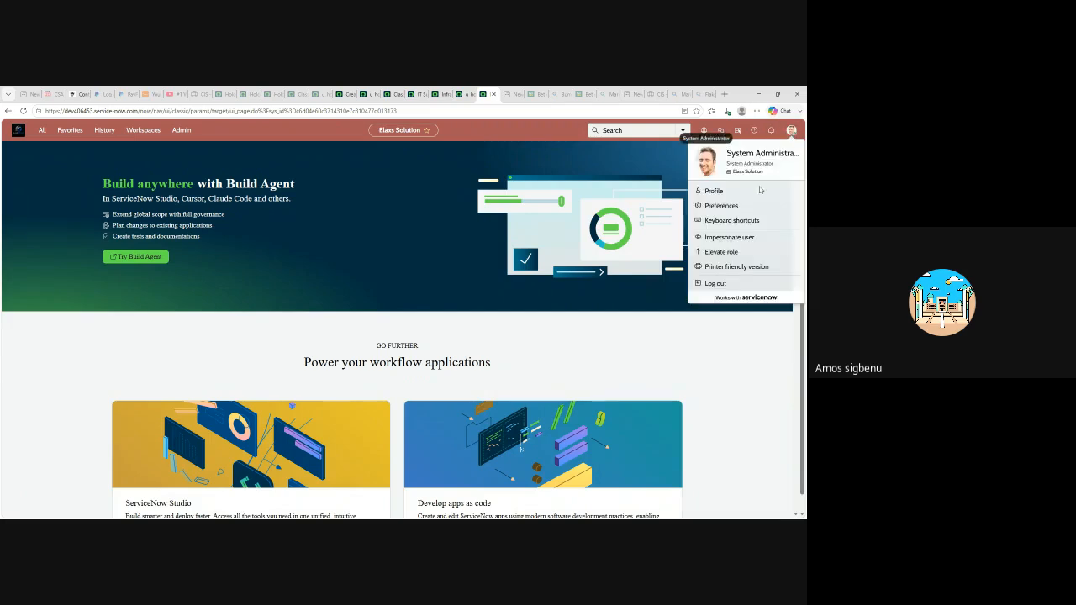
left_click(415, 94)
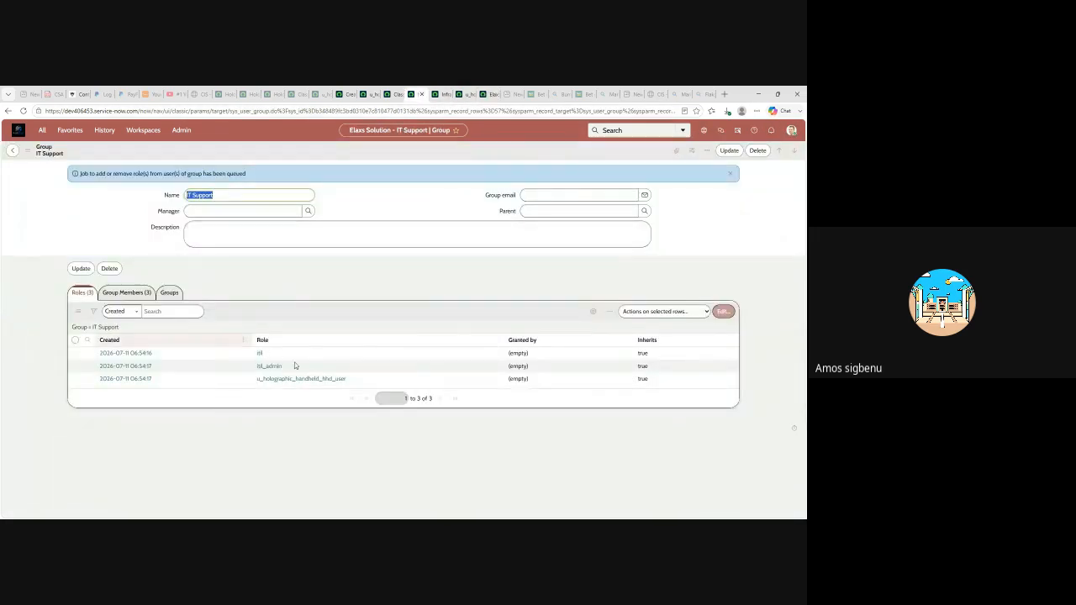
left_click(126, 292)
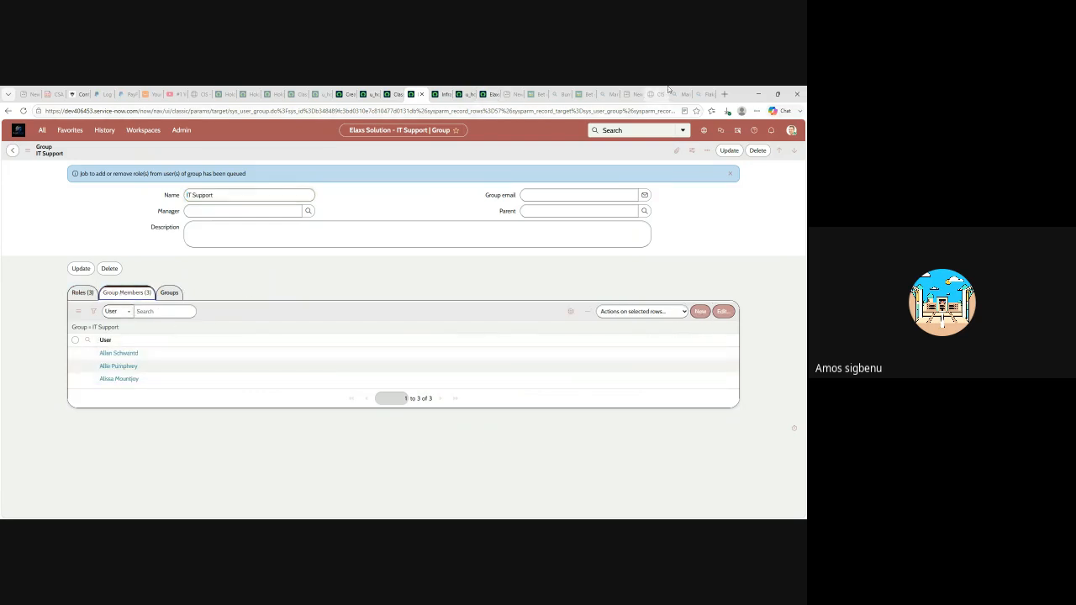
left_click(491, 97)
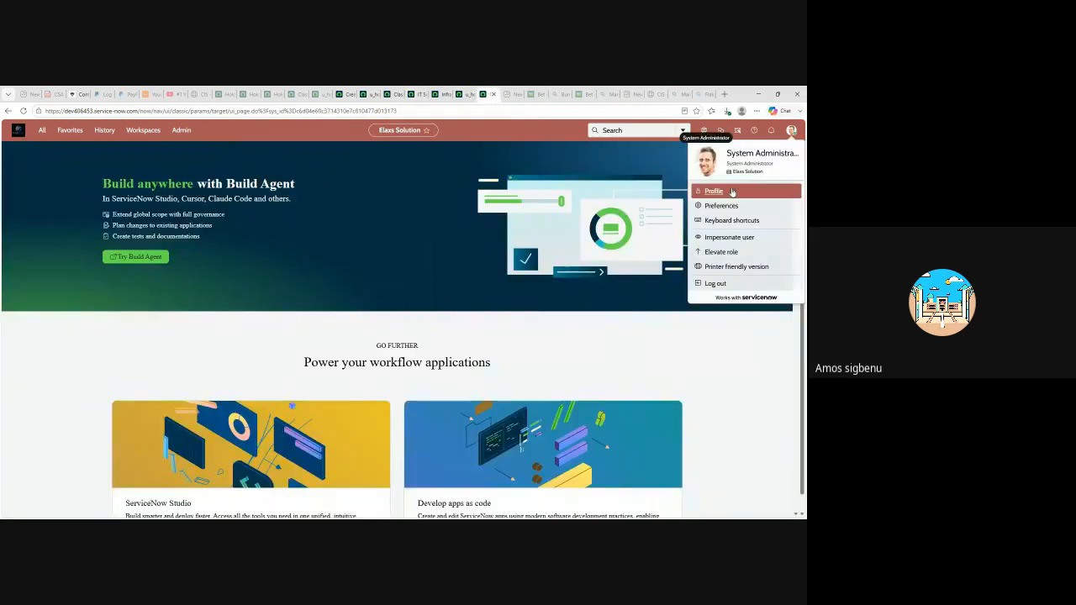
left_click(728, 239)
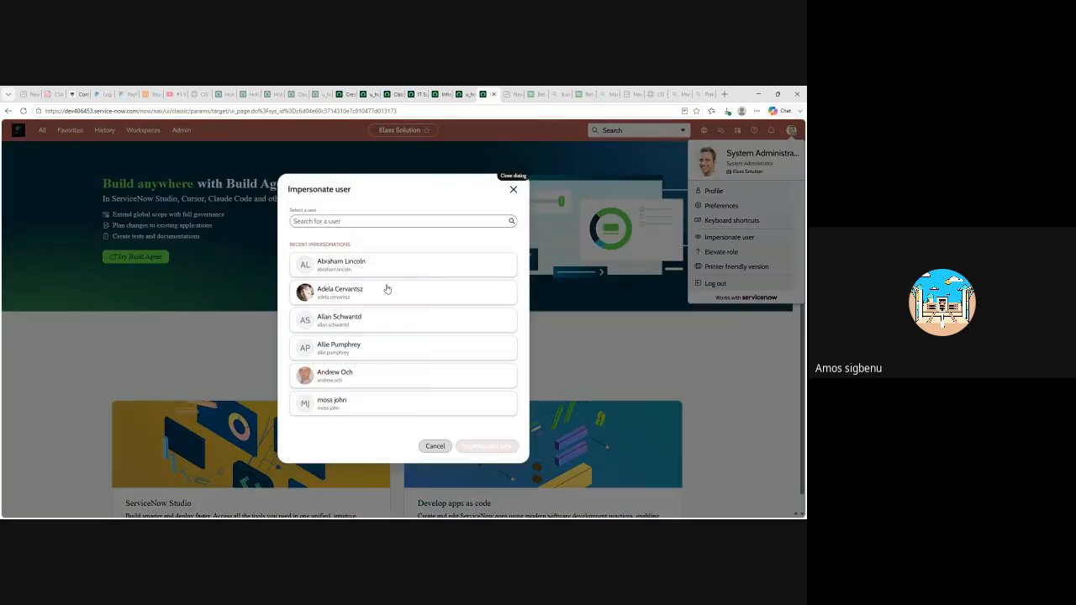
- Impersonate an IT Support member, open a new Holographic Handheld HHD form, then end impersonation
left_click(326, 324)
left_click(488, 449)
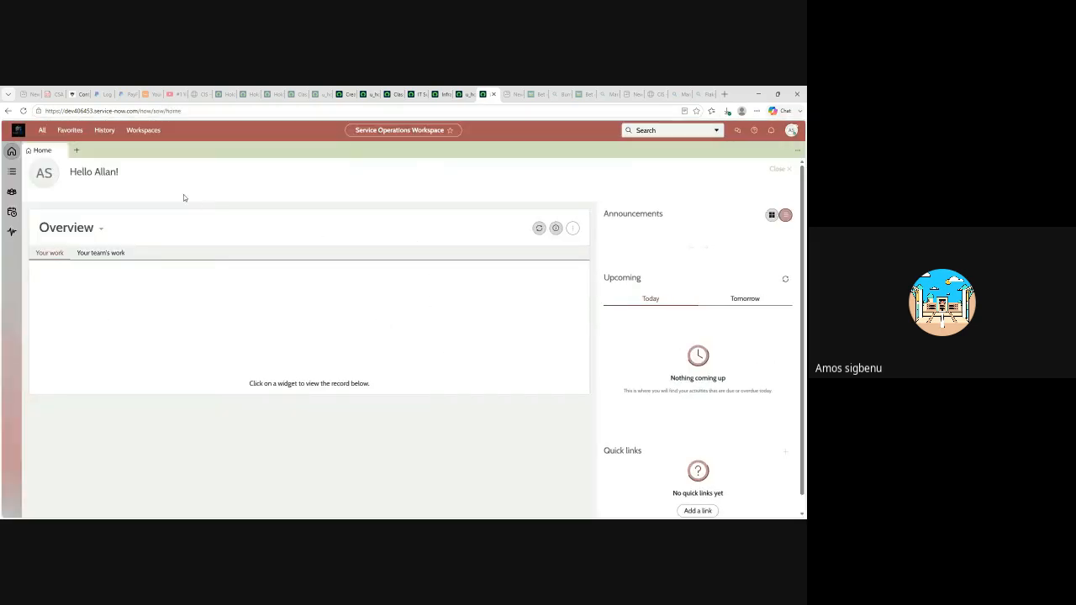
left_click(42, 132)
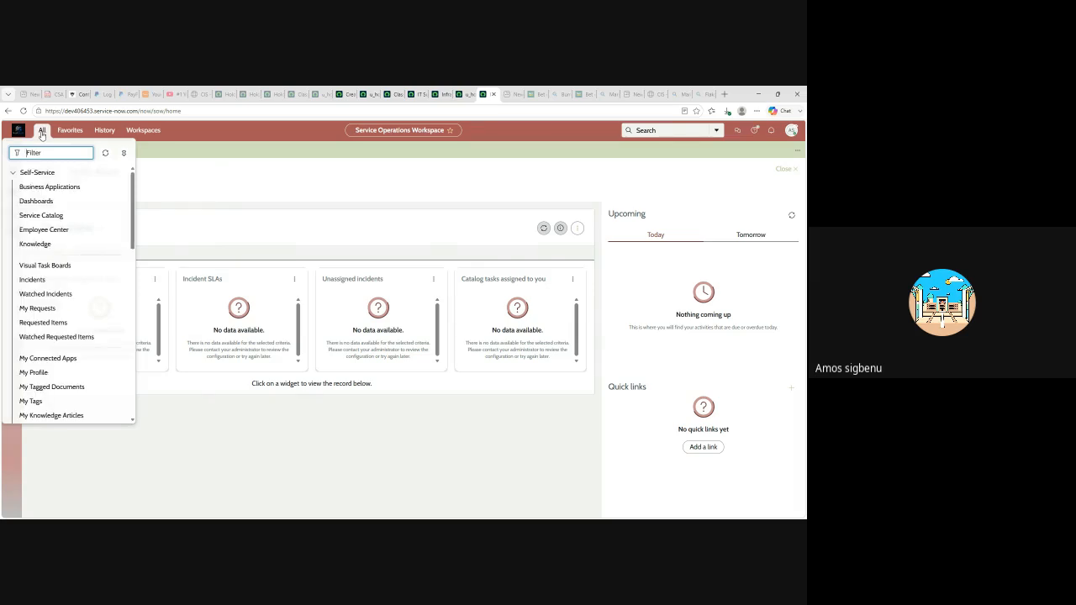
type("hologr")
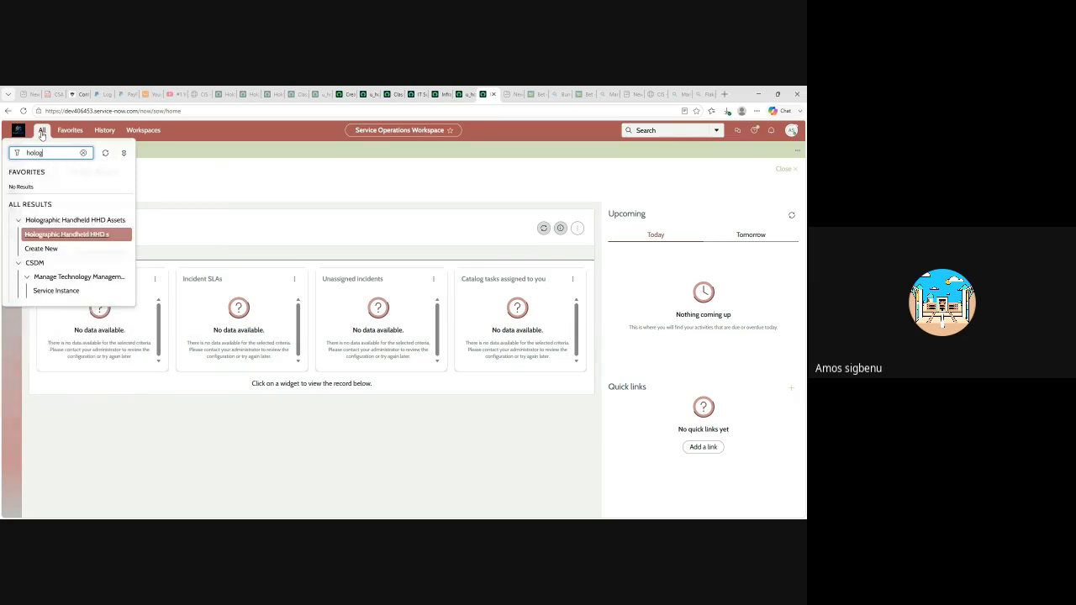
left_click(49, 249)
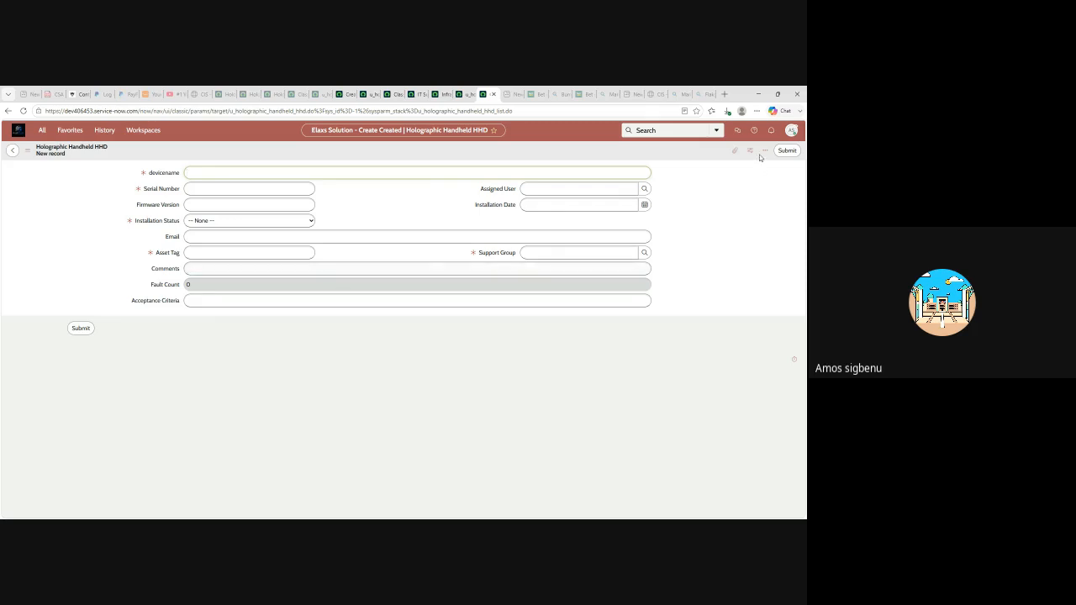
left_click(791, 131)
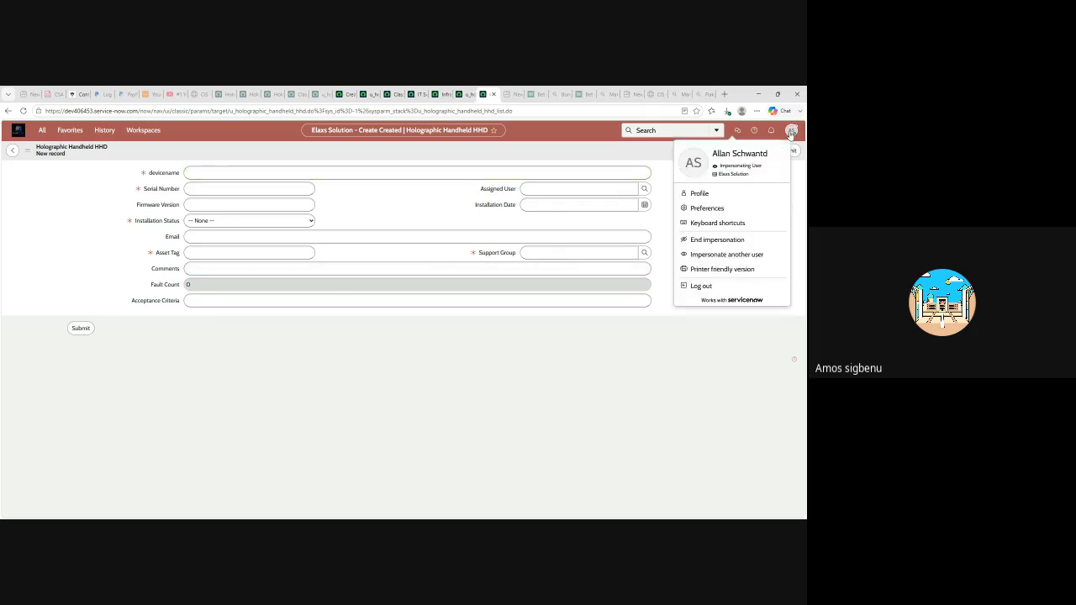
left_click(702, 242)
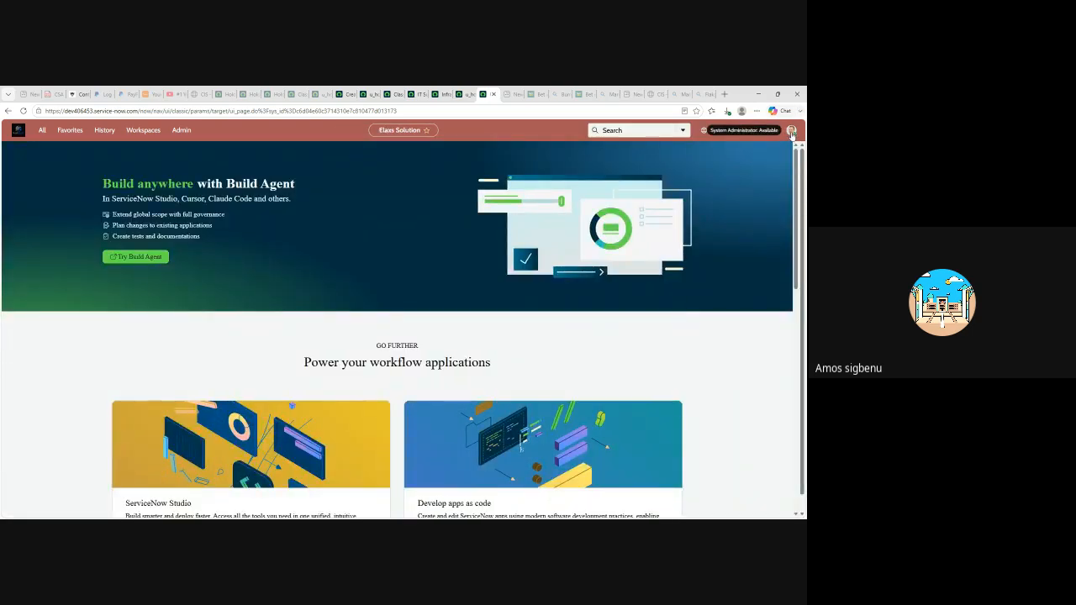
- Impersonate the Infrastructure group member
left_click(791, 132)
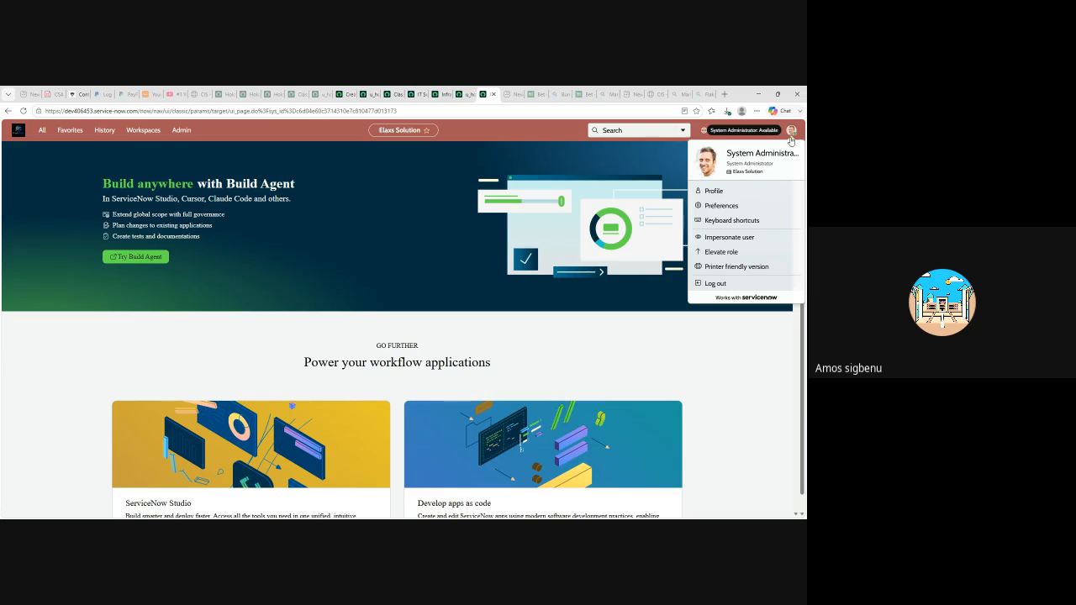
left_click(731, 238)
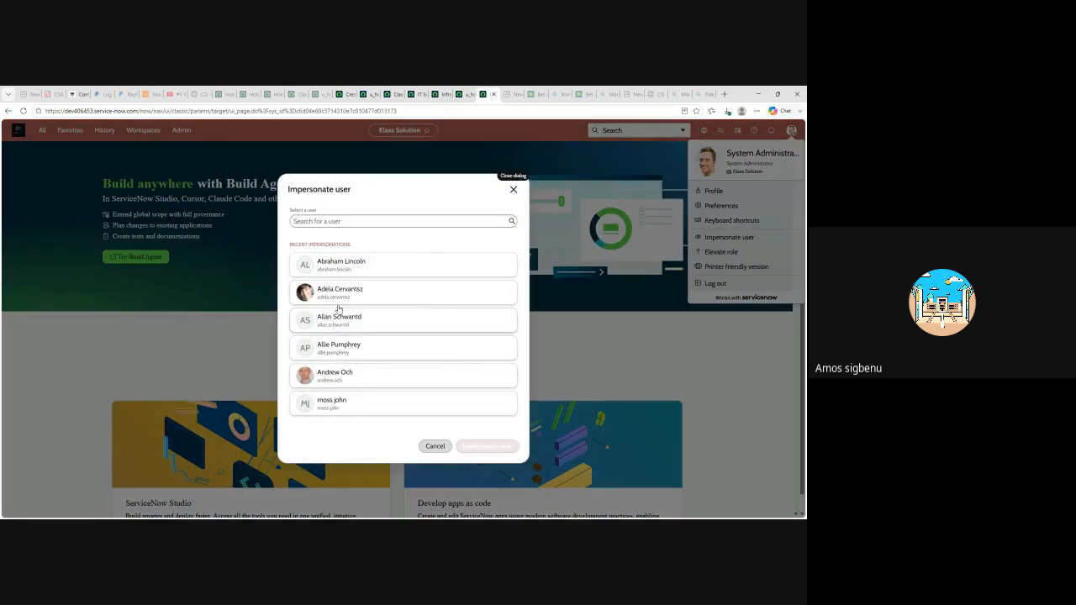
left_click(337, 265)
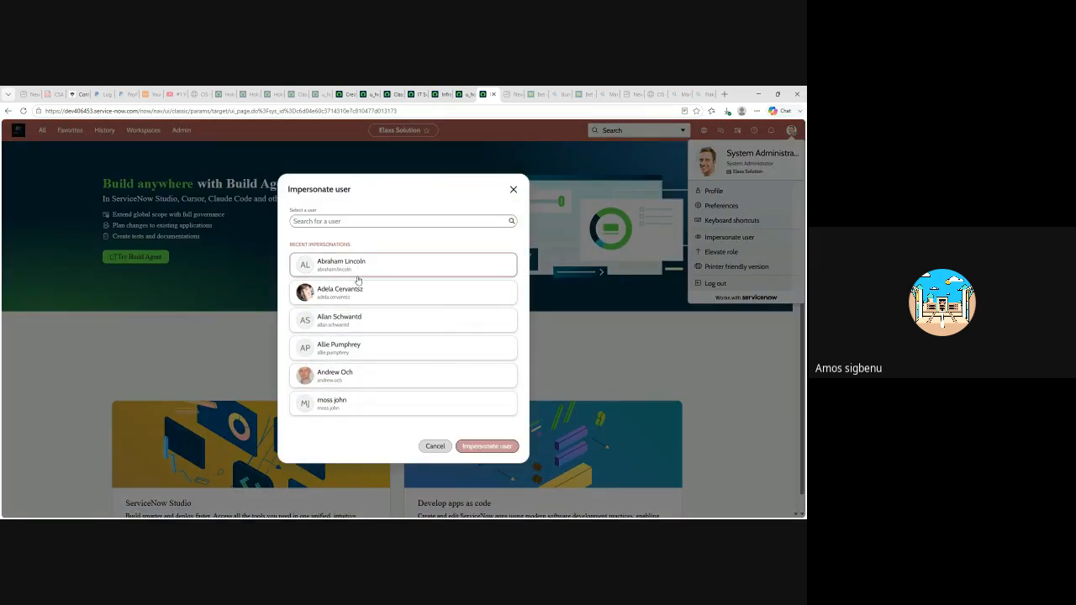
left_click(485, 446)
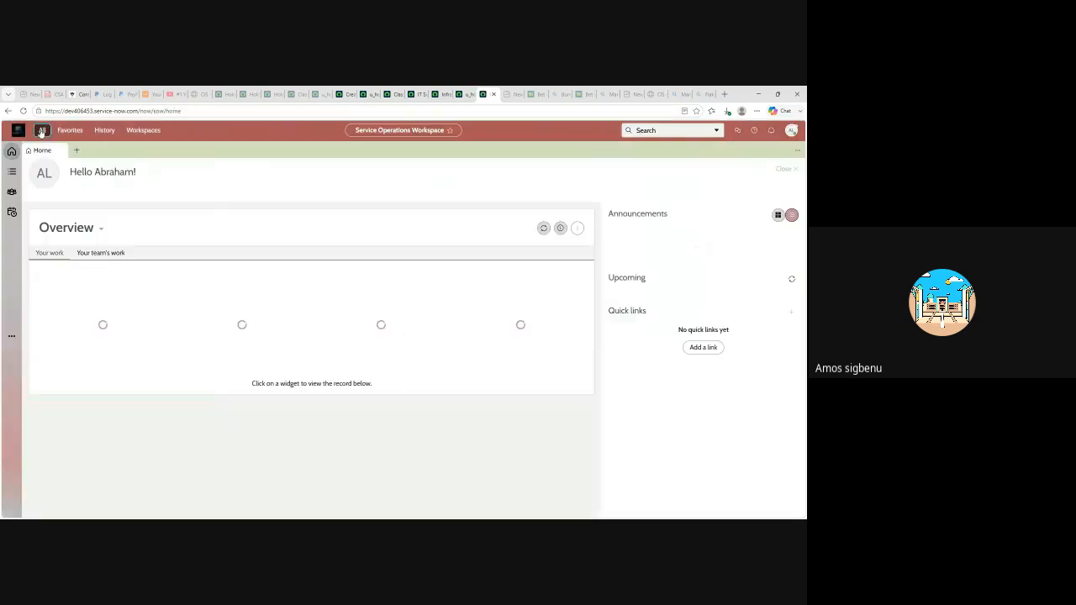
- Open a new HHD form via the holo filter, check its create ACL, then end impersonation
left_click(41, 132)
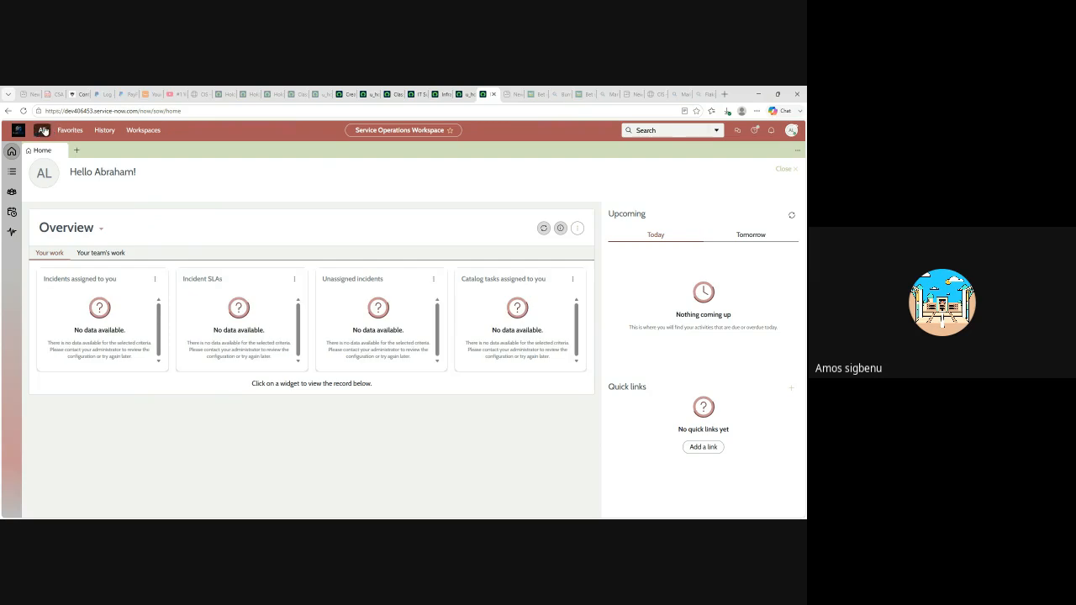
left_click(43, 132)
type("holo")
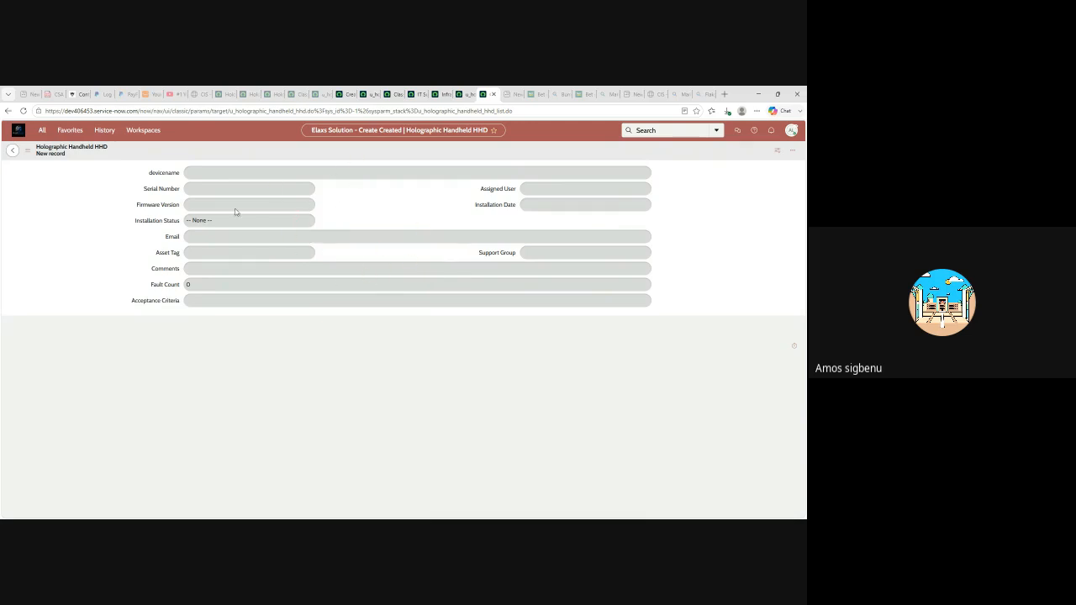
left_click(372, 96)
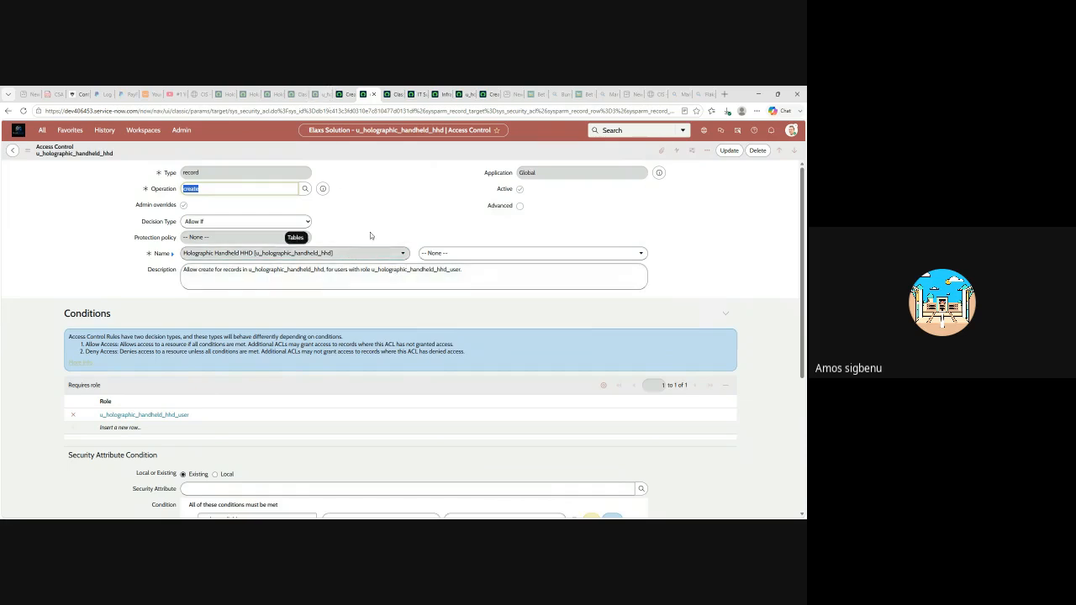
left_click(488, 94)
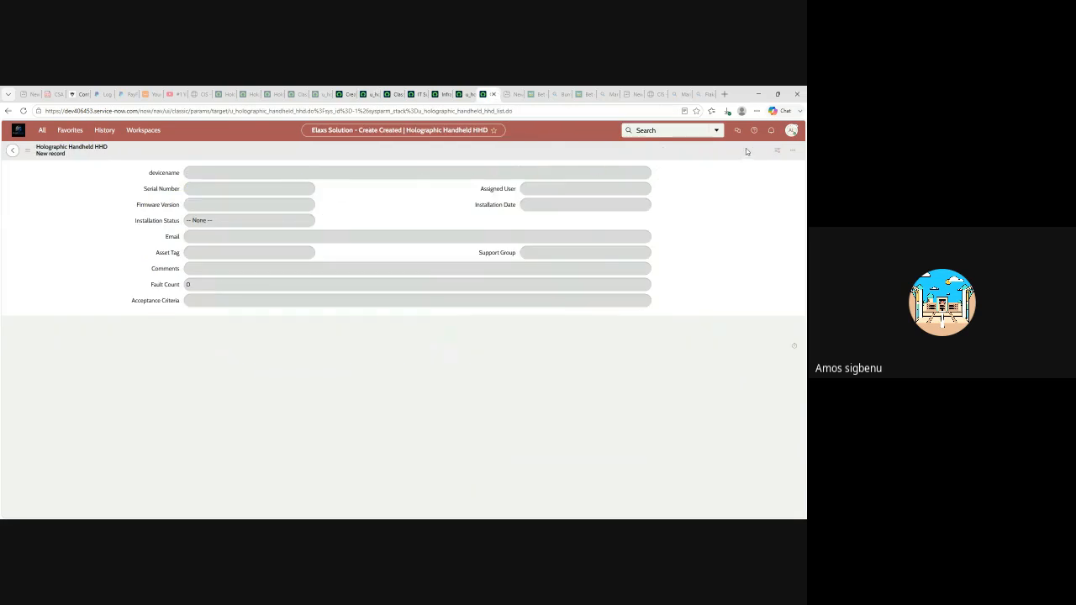
left_click(791, 130)
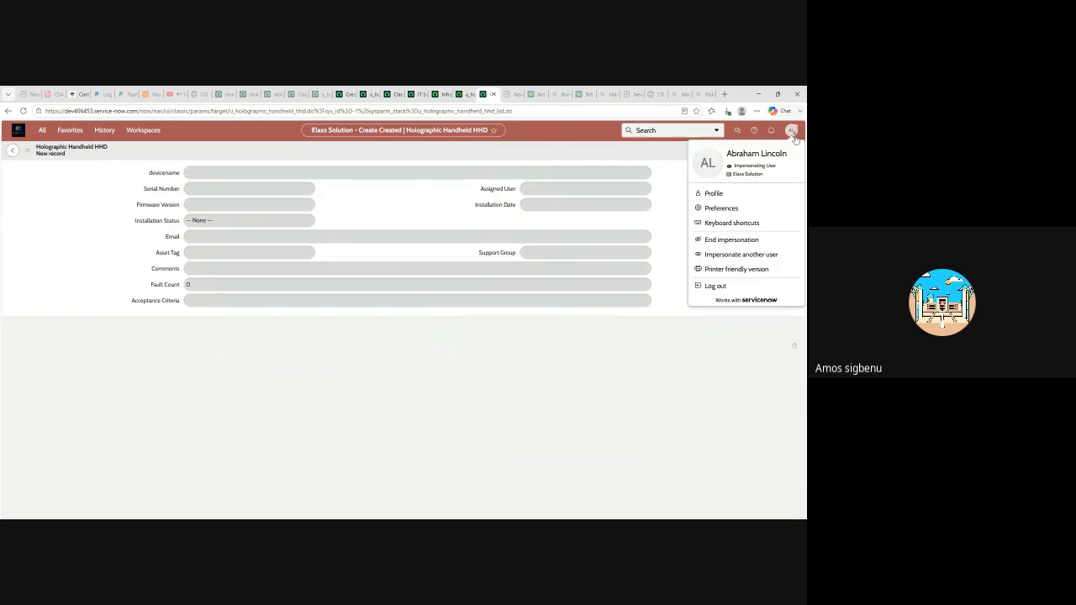
left_click(728, 240)
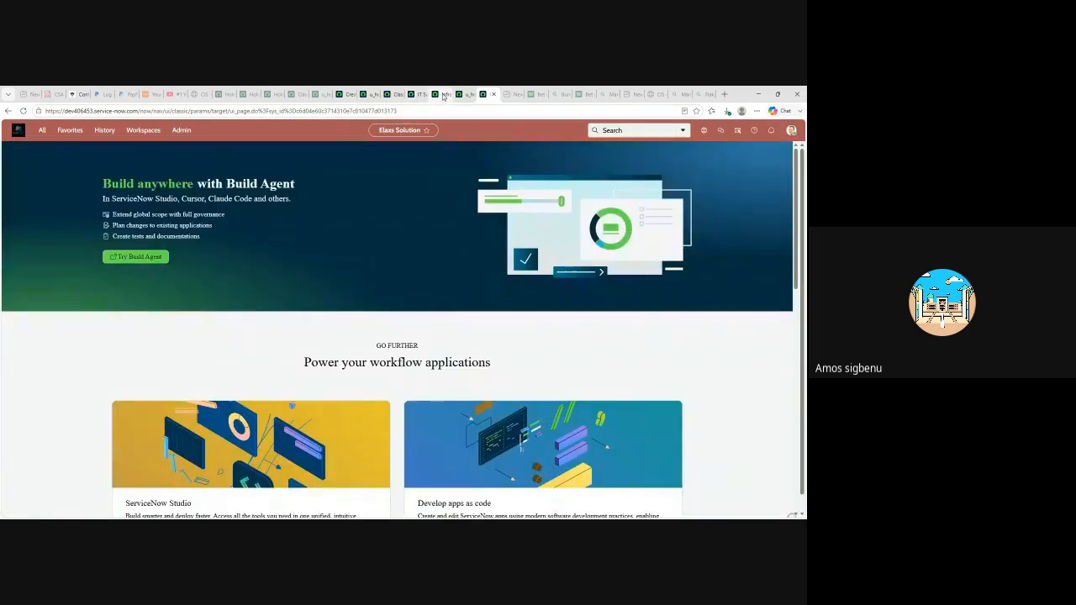
- Review the Infrastructure group's members, then show the IT Support group's roles
left_click(443, 95)
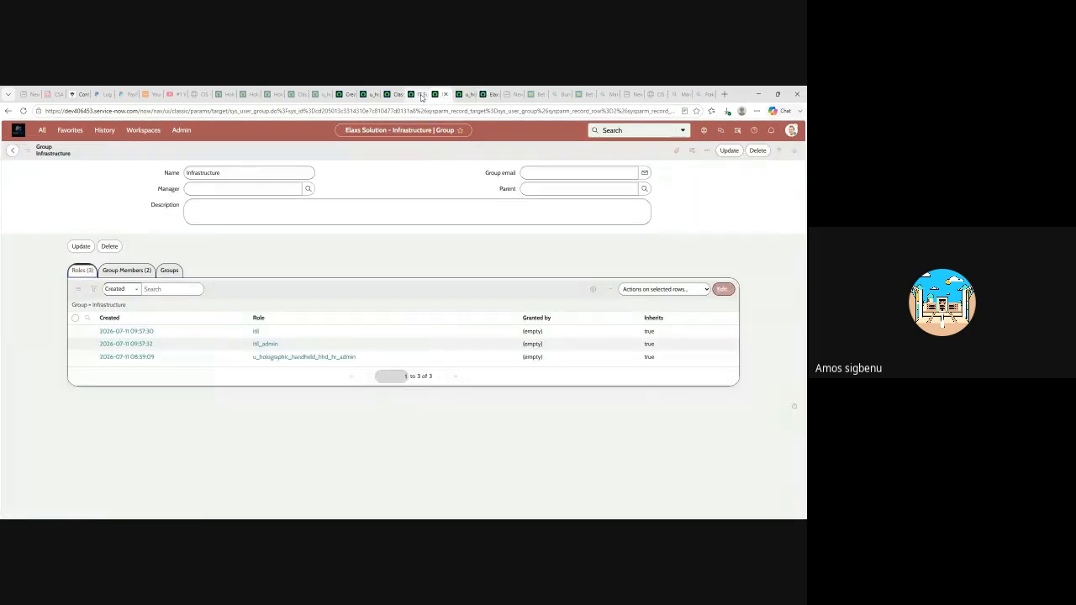
left_click(127, 271)
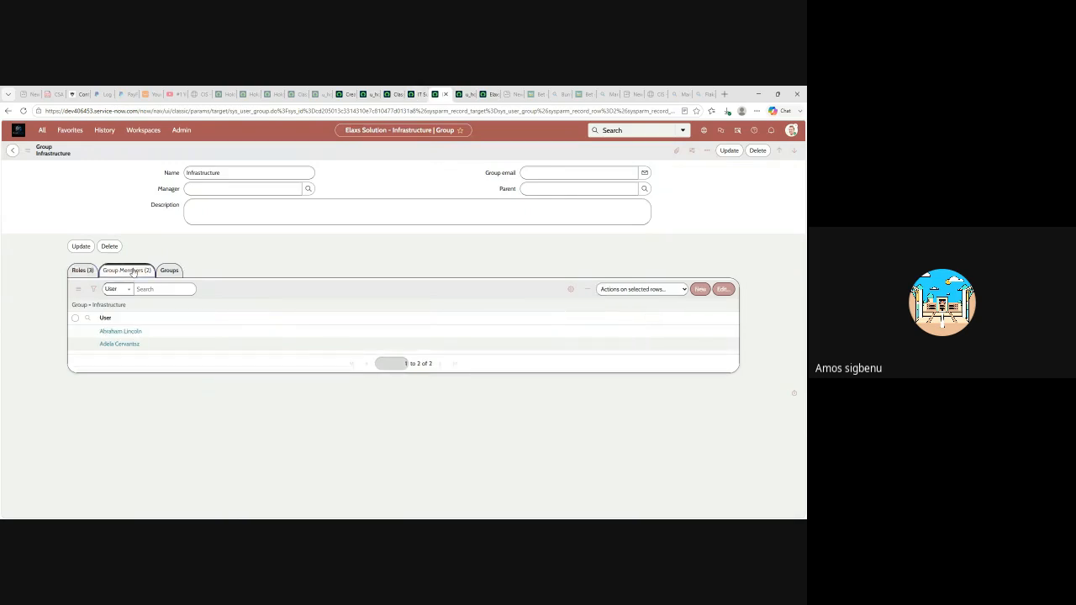
left_click(416, 94)
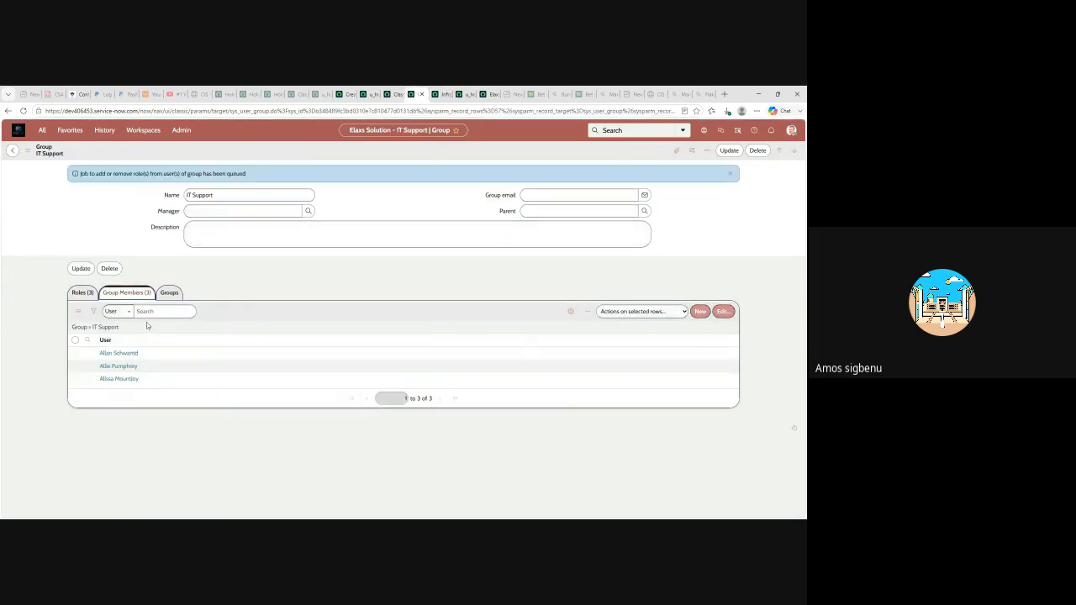
left_click(82, 293)
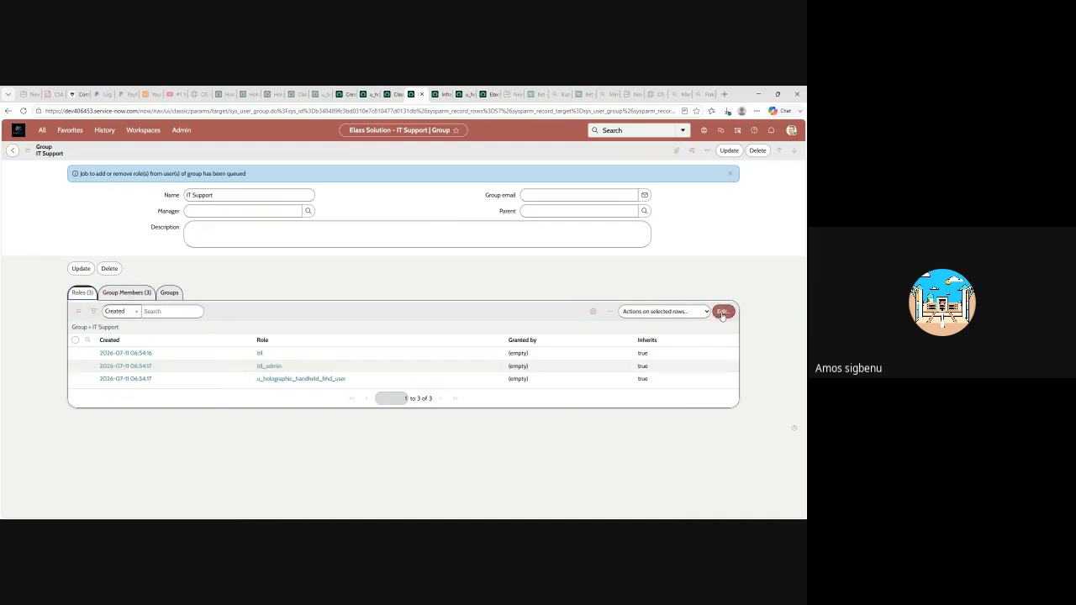
- Add u_holographic_handheld_hhd_hr_admin to IT Support's Roles List and save
left_click(723, 311)
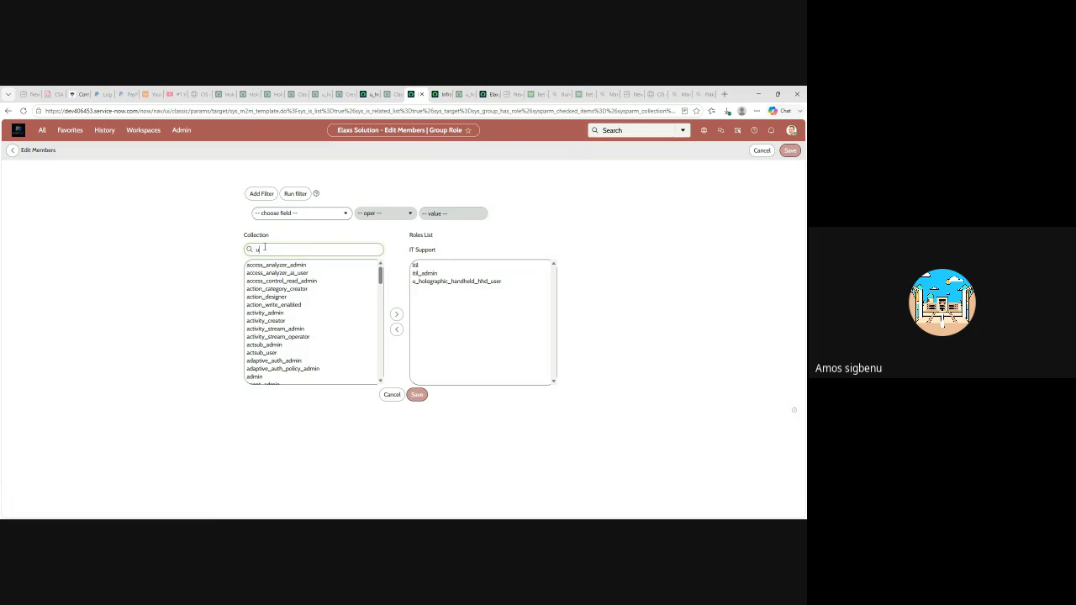
type("_")
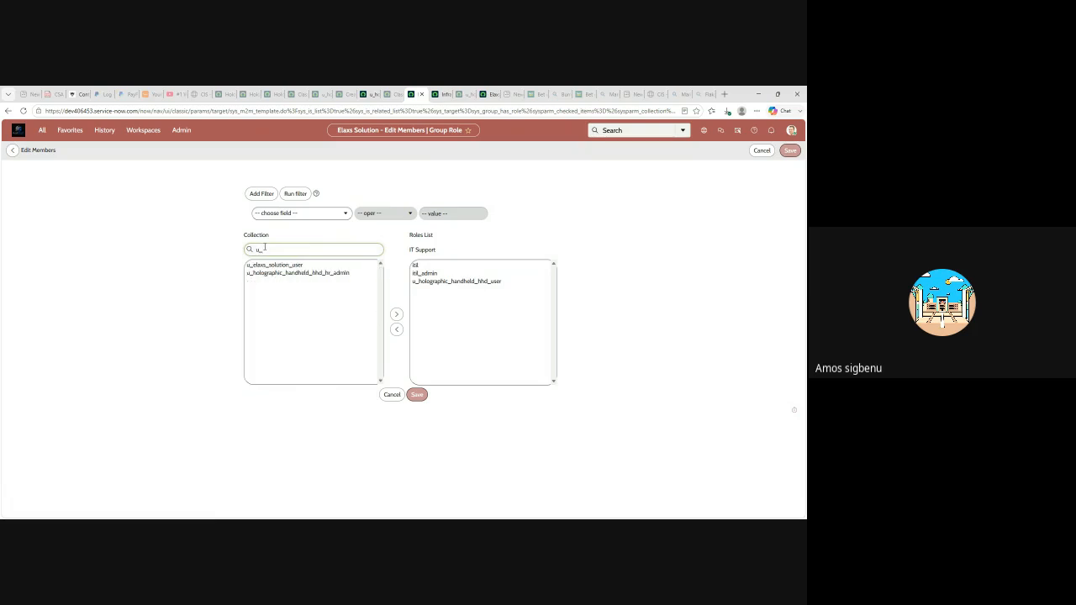
left_click(313, 273)
left_click(396, 313)
left_click(413, 395)
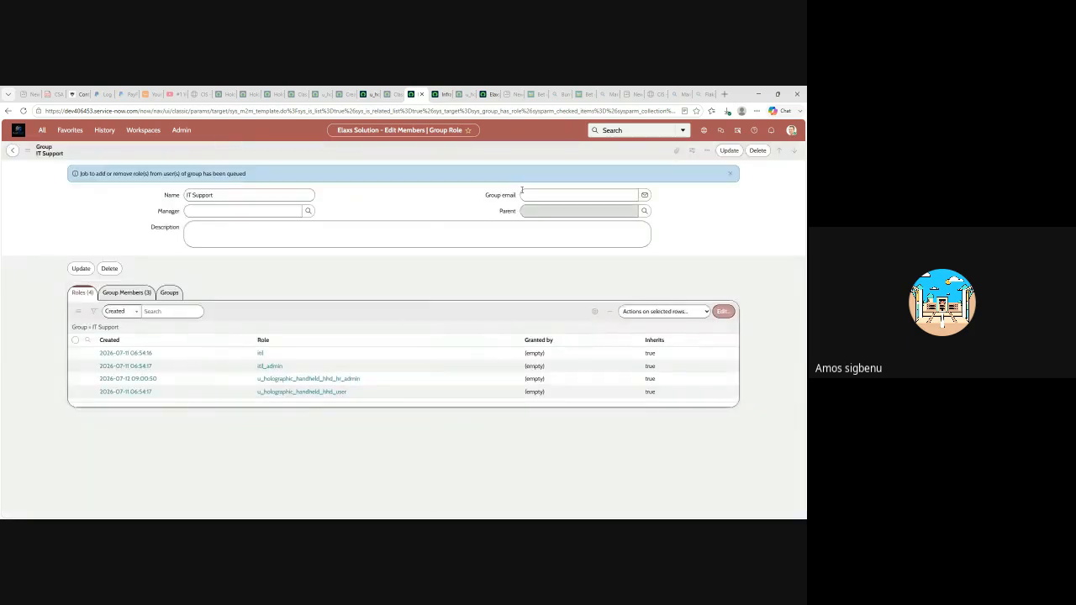
- From the admin home page, impersonate the IT Support group member
left_click(487, 94)
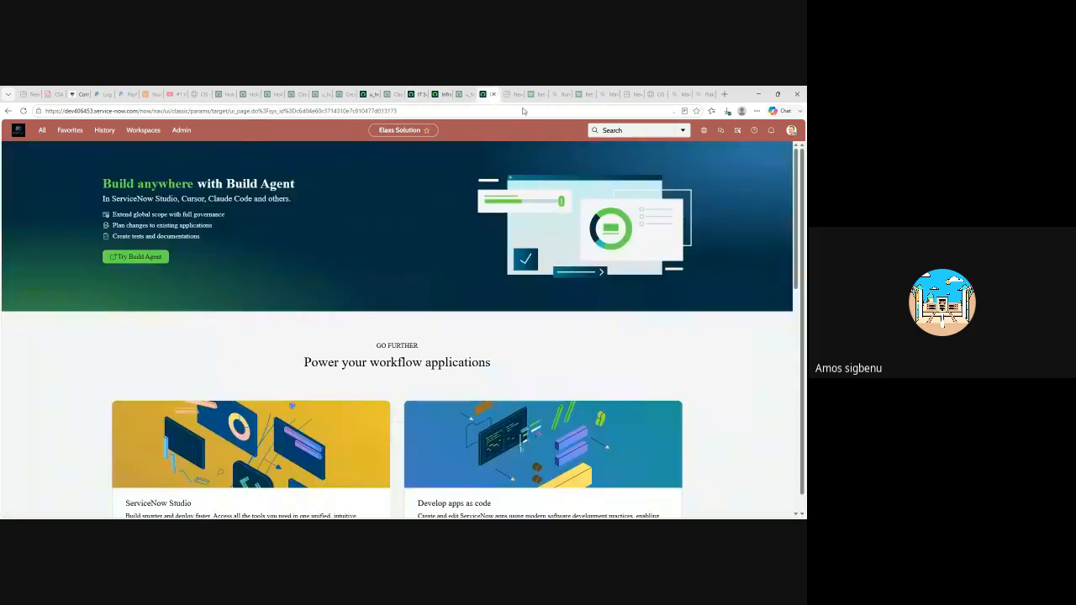
left_click(791, 129)
left_click(728, 239)
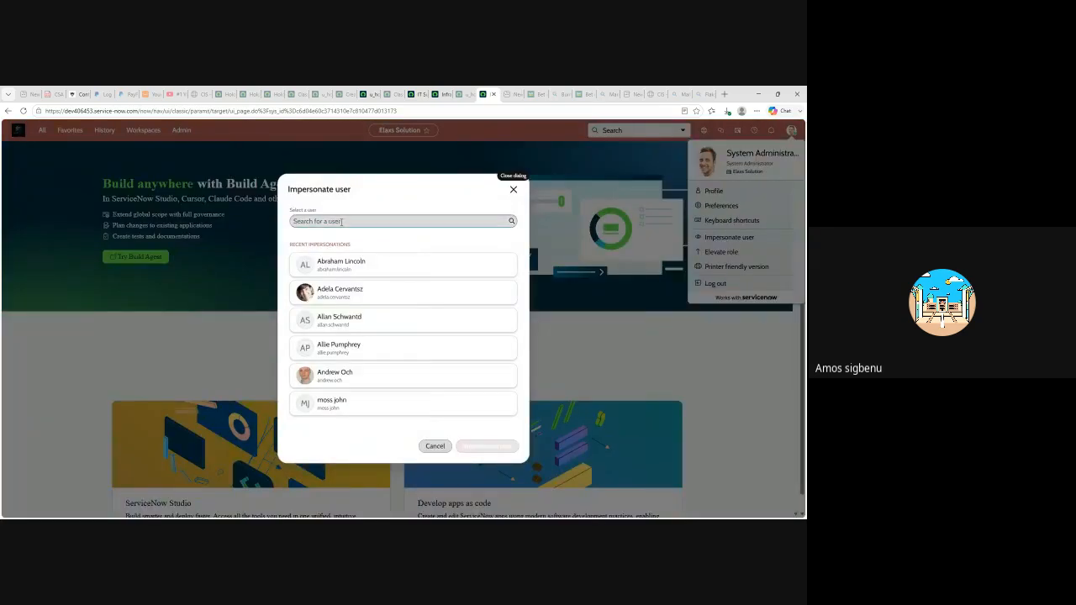
left_click(329, 322)
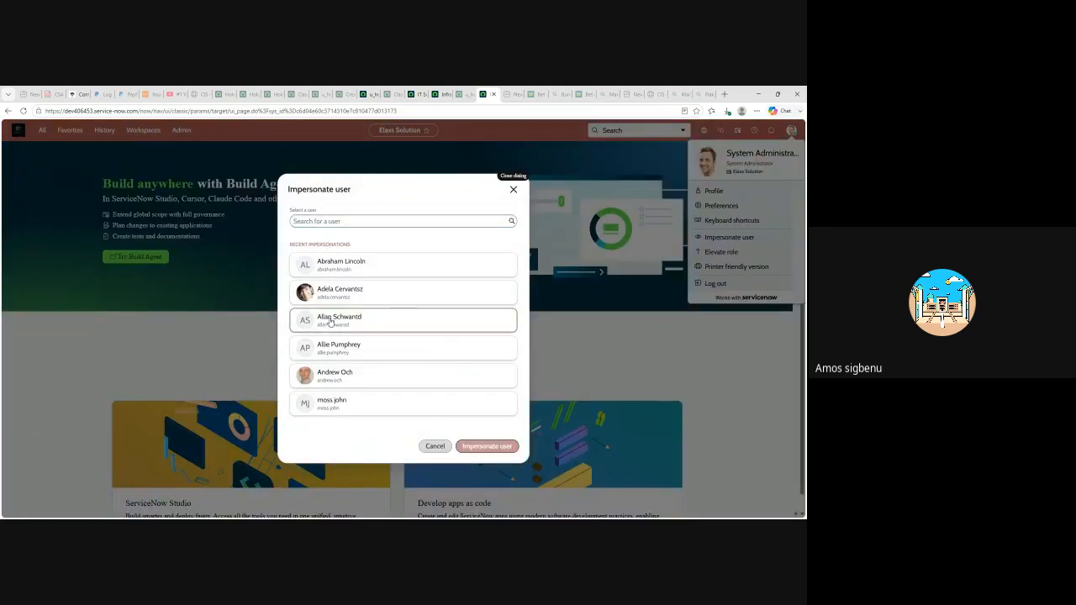
left_click(490, 446)
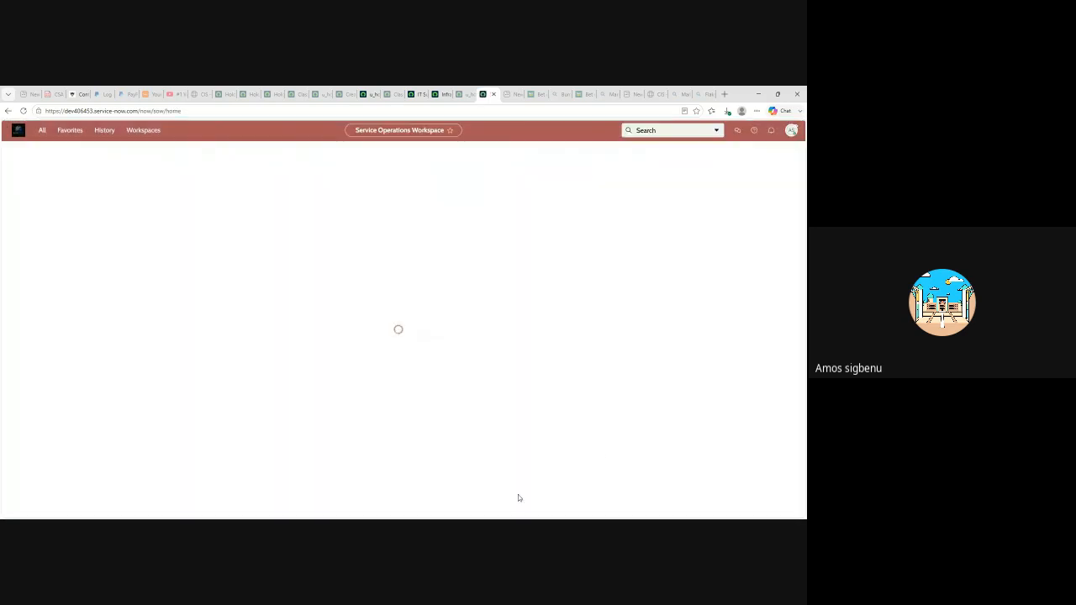
- Filter the navigator for holo and create a new Holographic Handheld HHD record
left_click(40, 135)
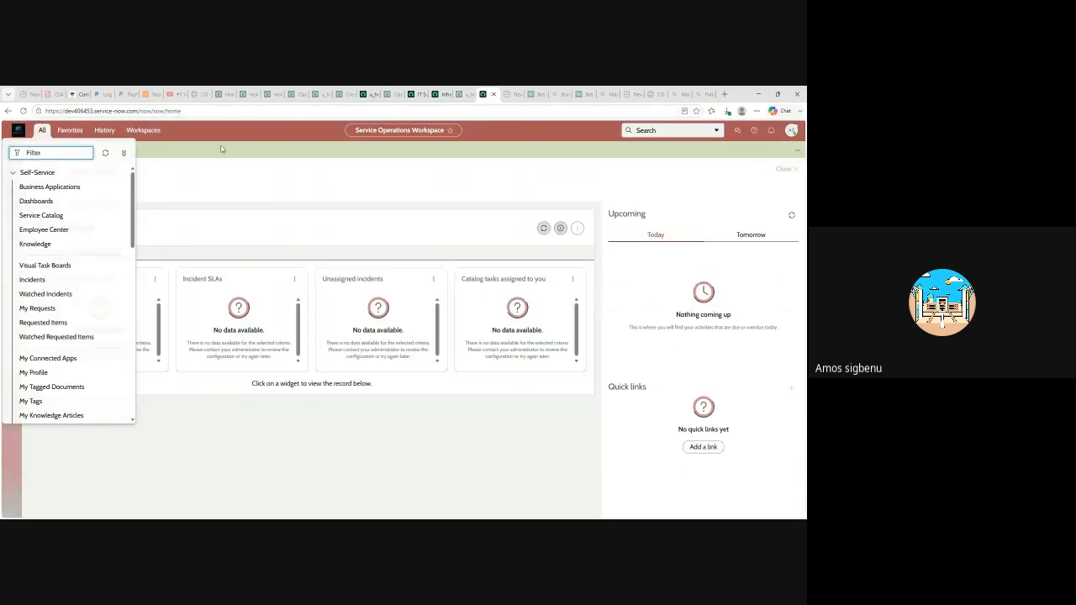
type("holo")
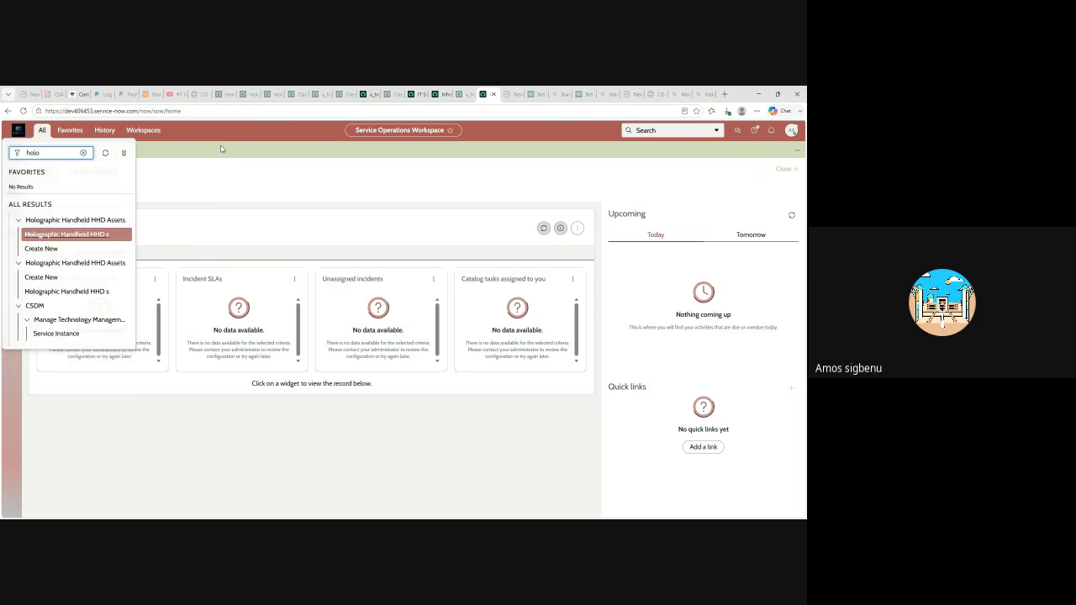
left_click(42, 250)
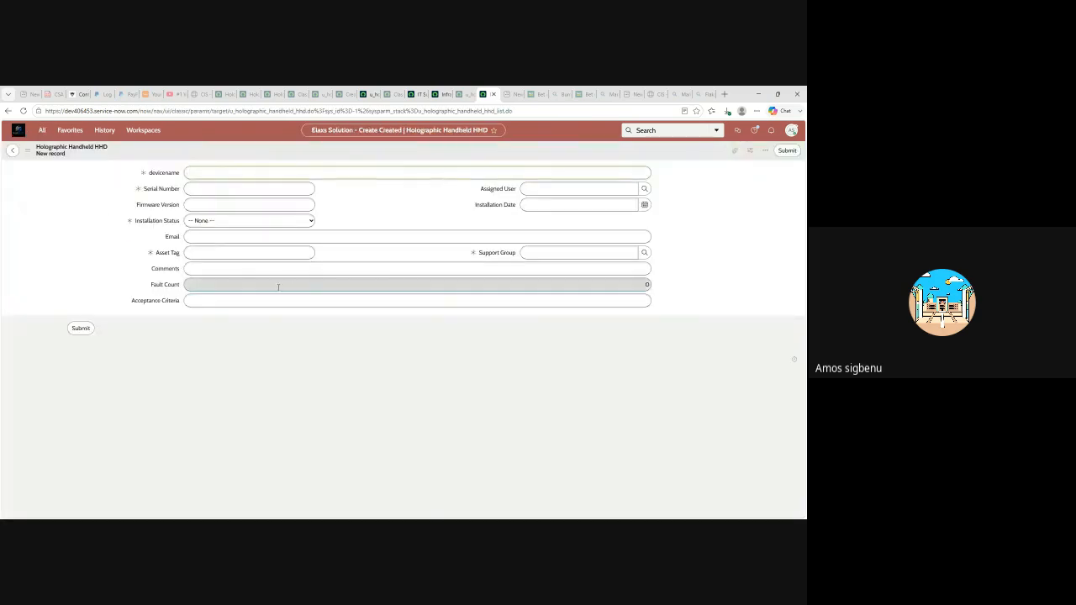